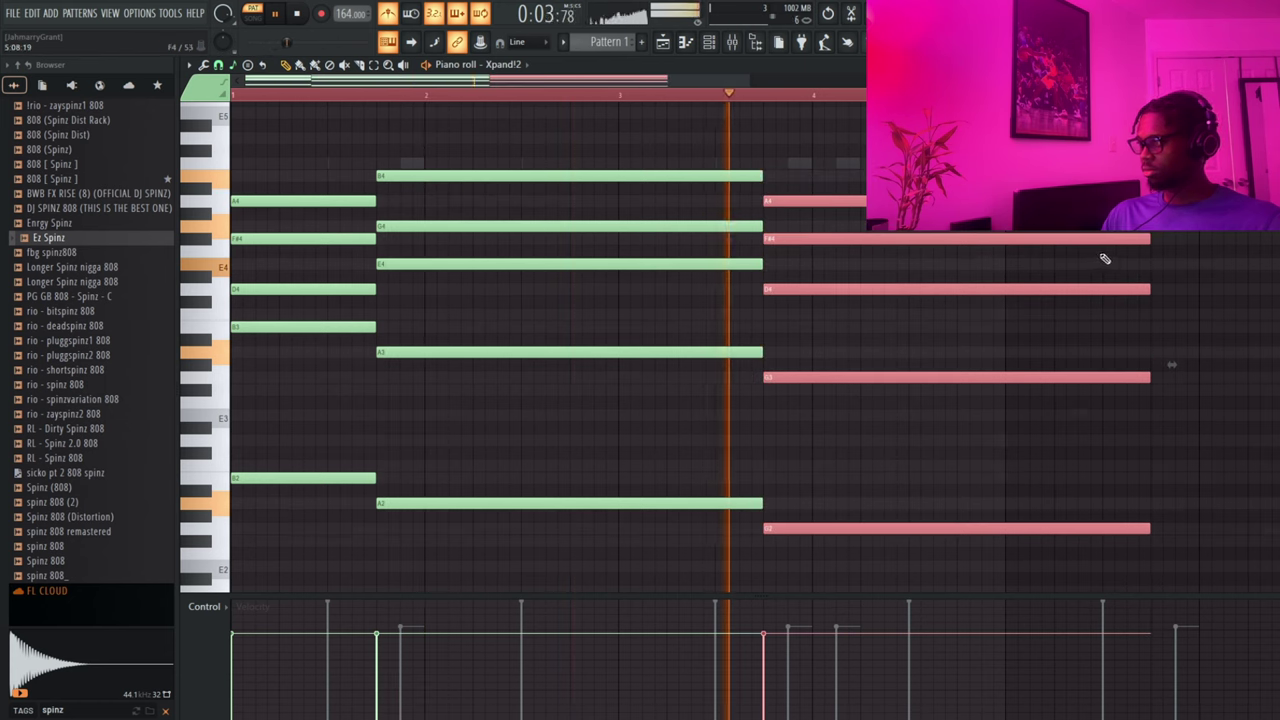
- Play the loop and move the whole third chord up so its root note is B2
key("space")
key("space")
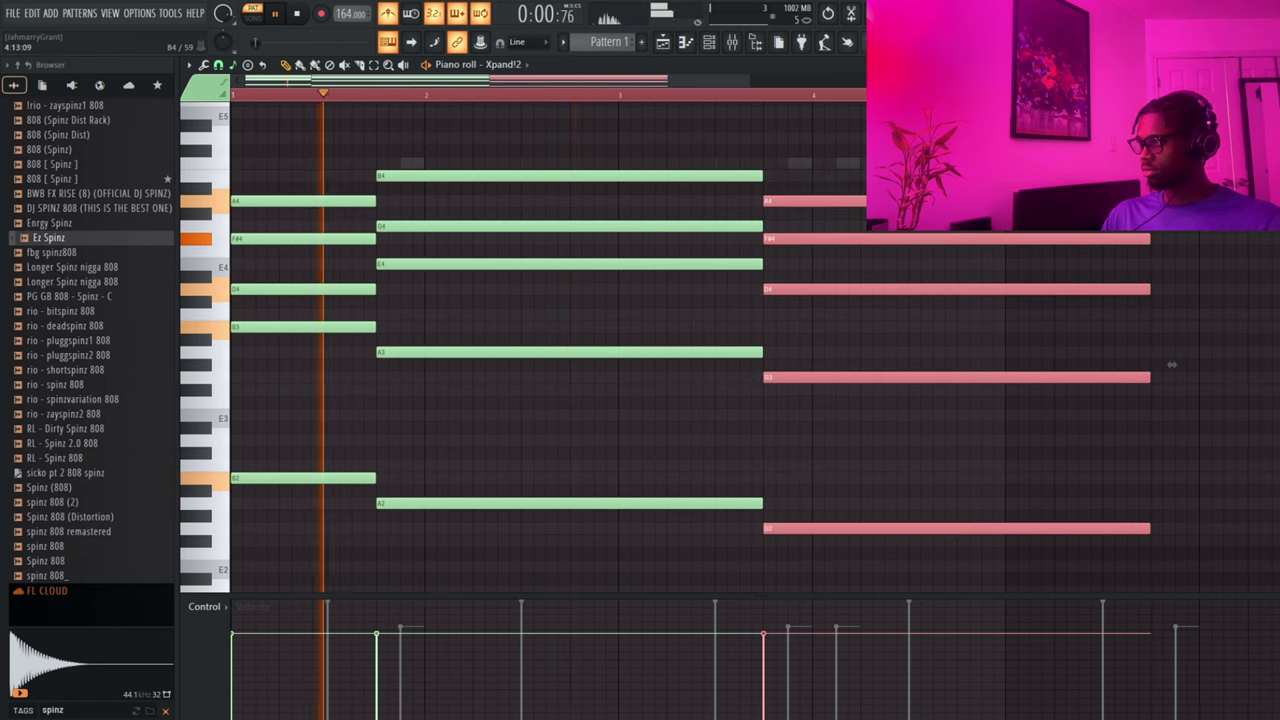
key("space")
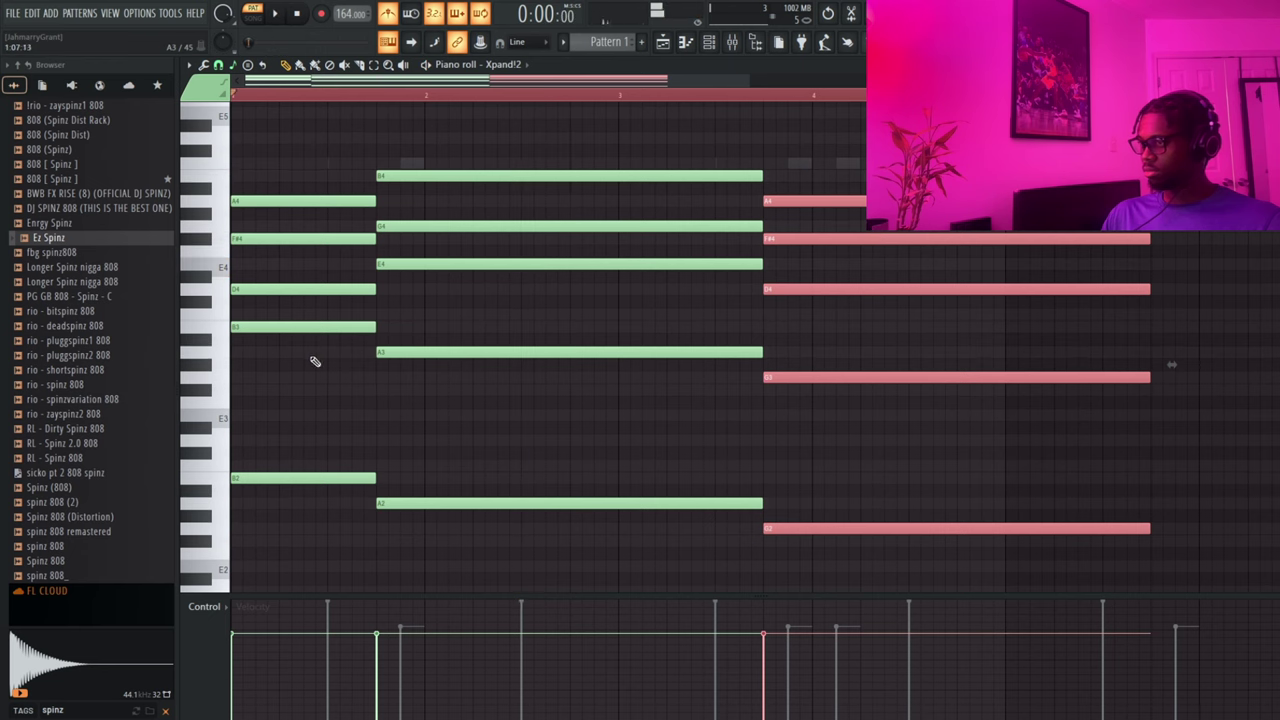
key("space")
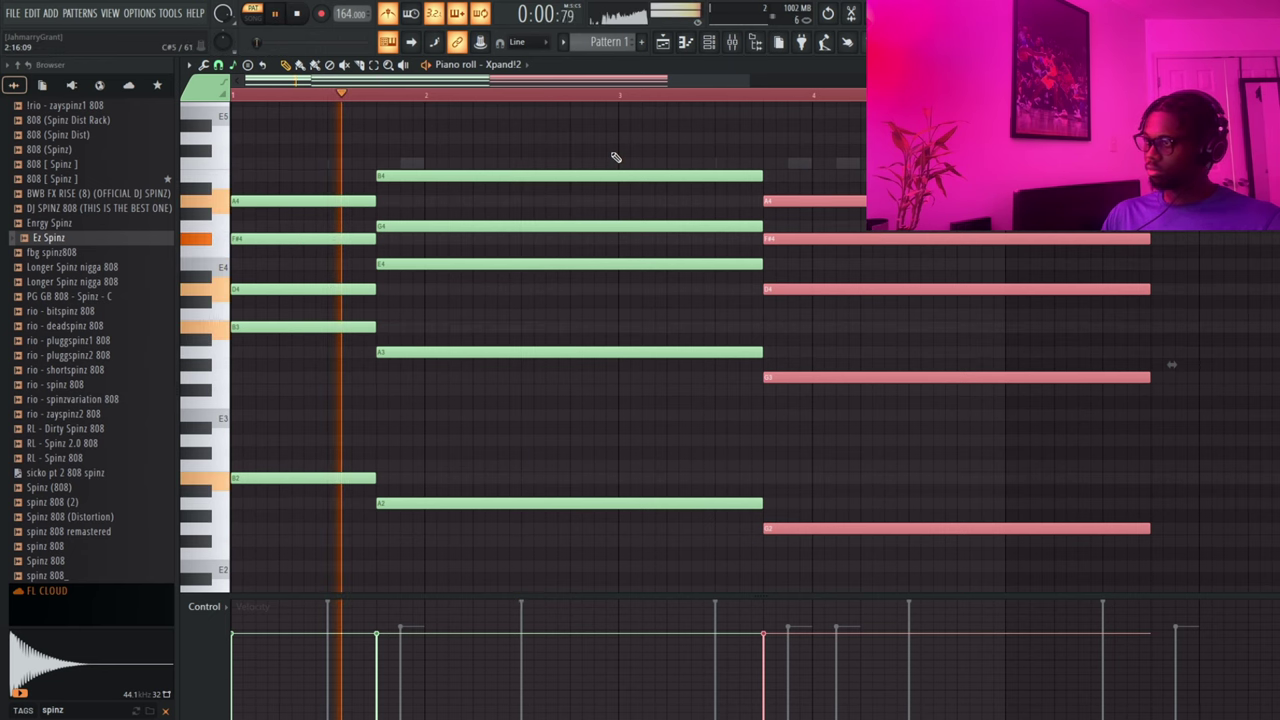
left_click_drag(749, 80, 1062, 80)
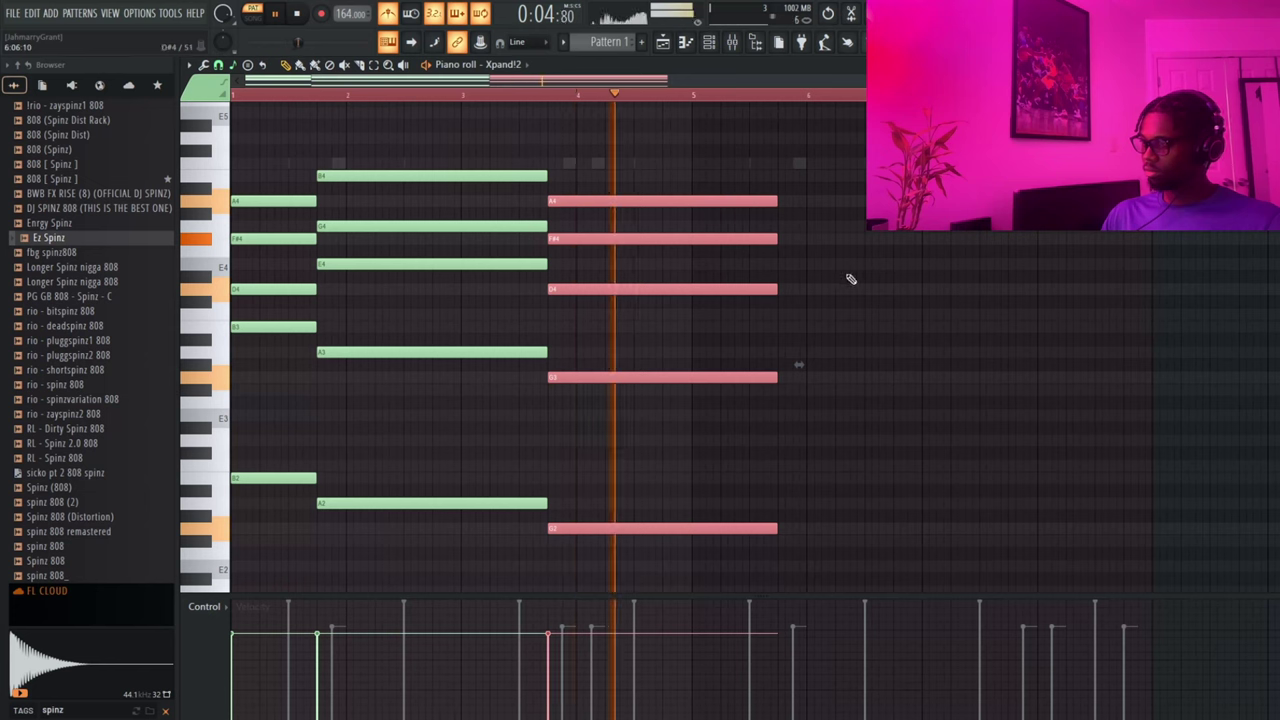
left_click_drag(603, 203, 601, 167)
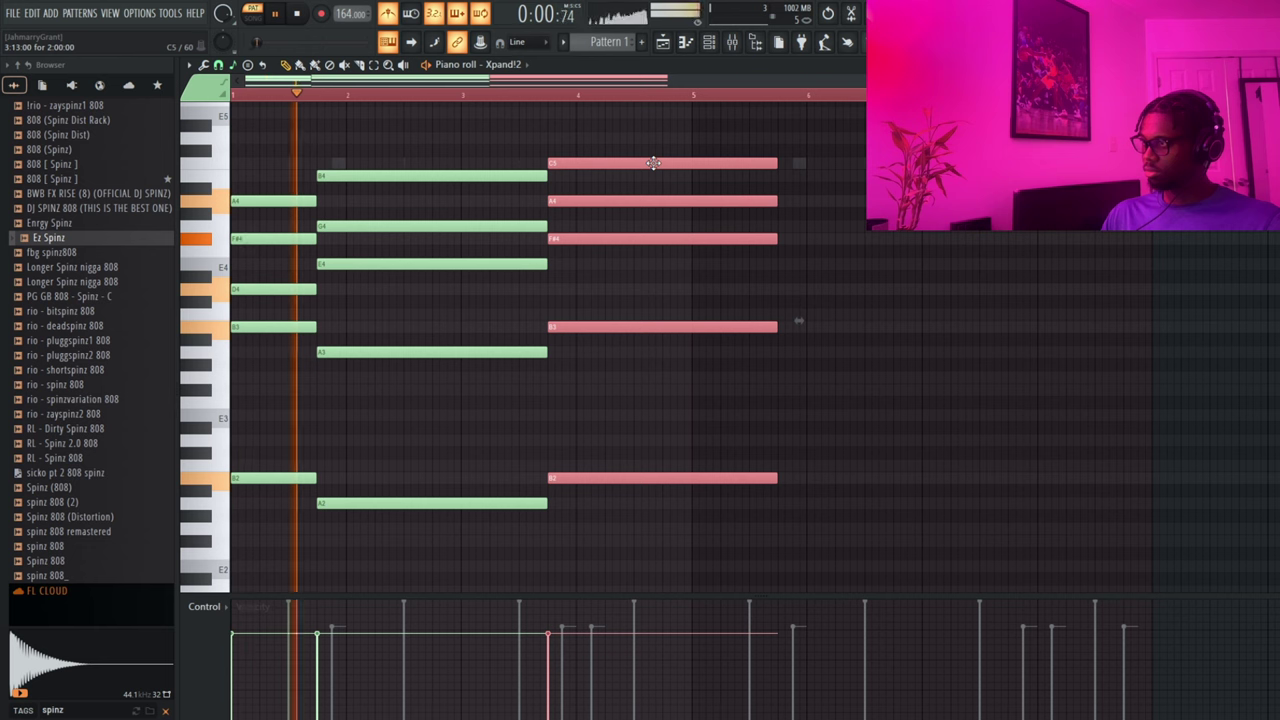
- Move only the third chord's top note down to D4 and replay the pattern
left_click(374, 66)
left_click_drag(612, 128, 639, 181)
key("ctrl+Down")
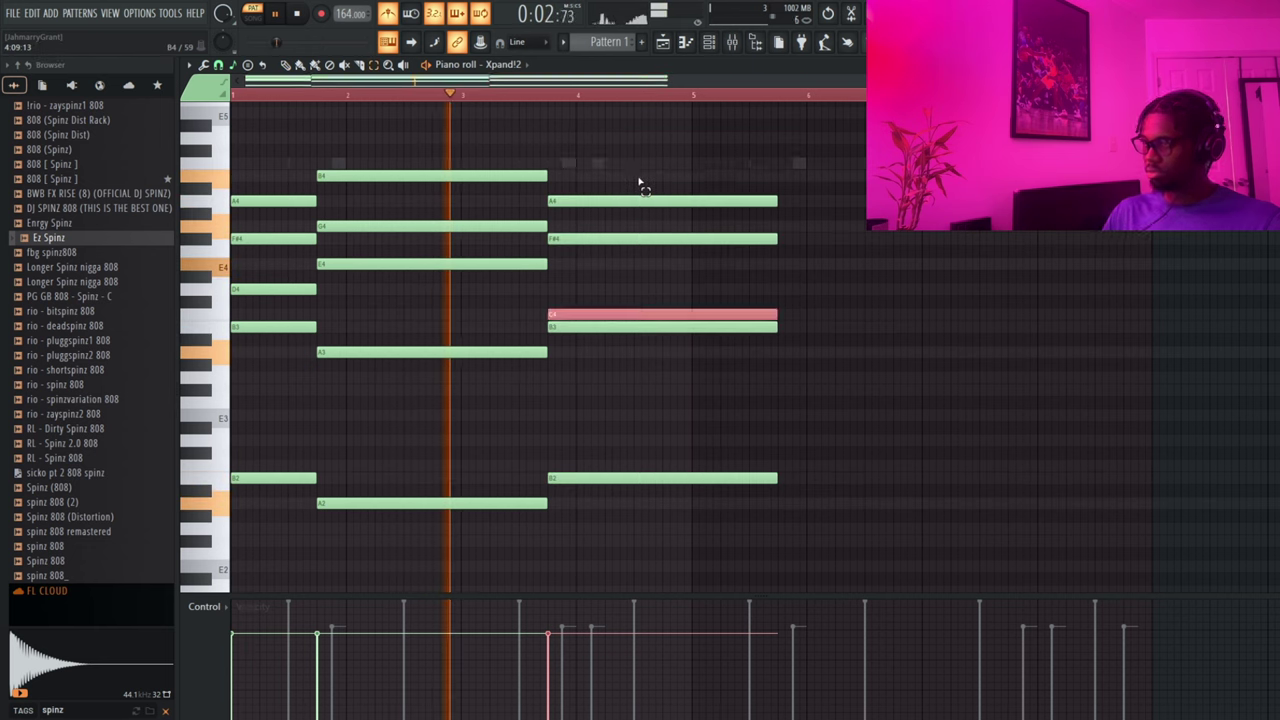
key("space")
key("space")
key("shift+Up")
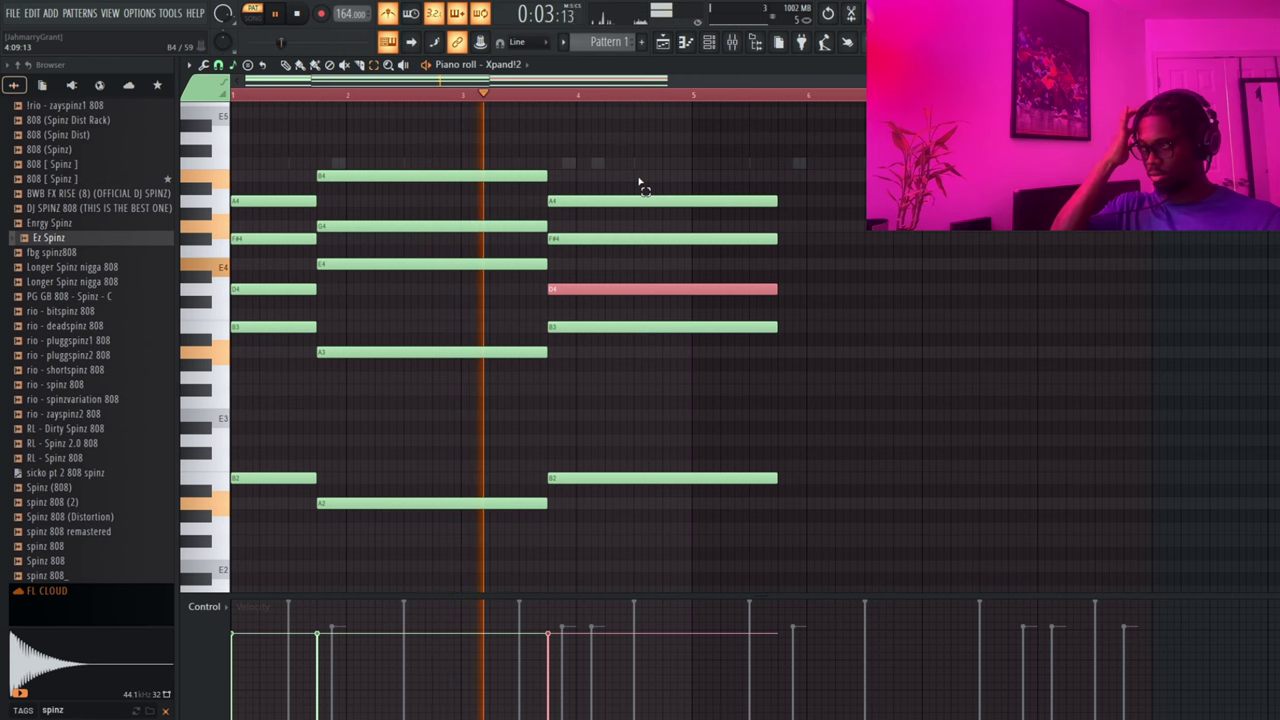
key("space")
key("space")
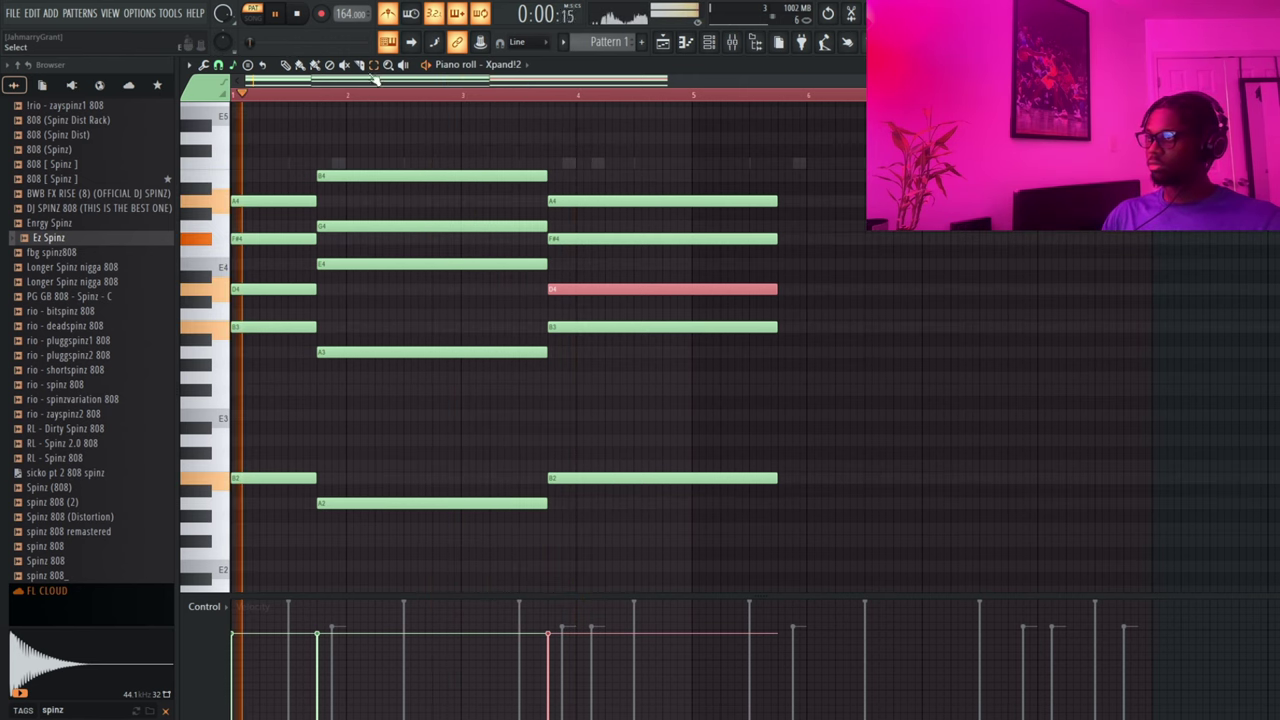
- Shorten all notes of the third chord together to a length of 0:12:00
left_click_drag(623, 143, 800, 597)
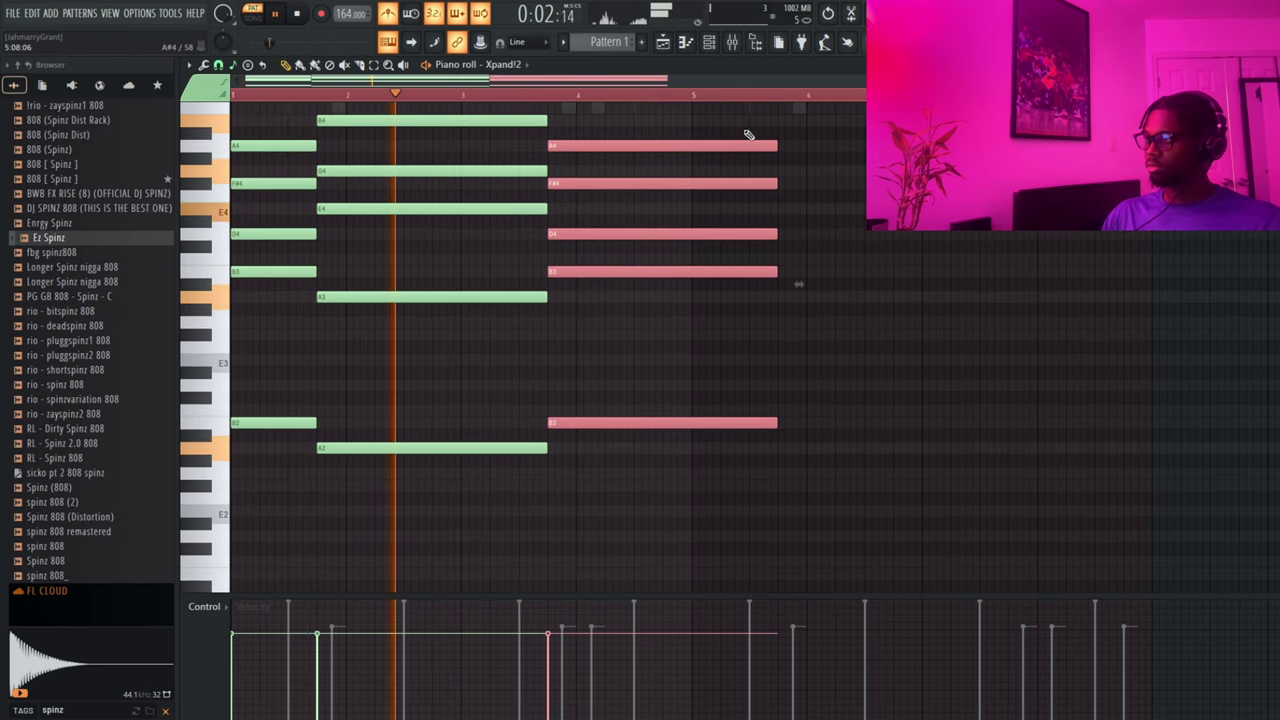
left_click_drag(798, 284, 654, 285)
key("space")
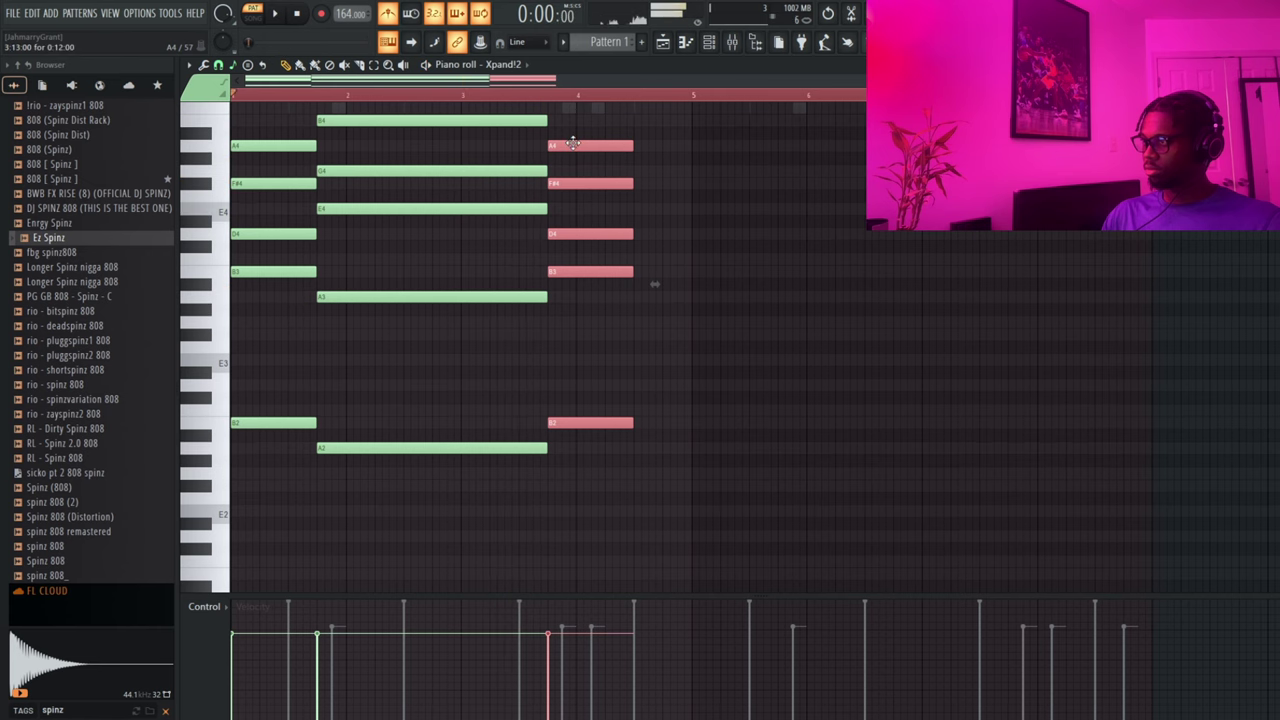
- Move the shortened third chord down so its root is G2, and play the loop
key("space")
left_click_drag(572, 144, 569, 197)
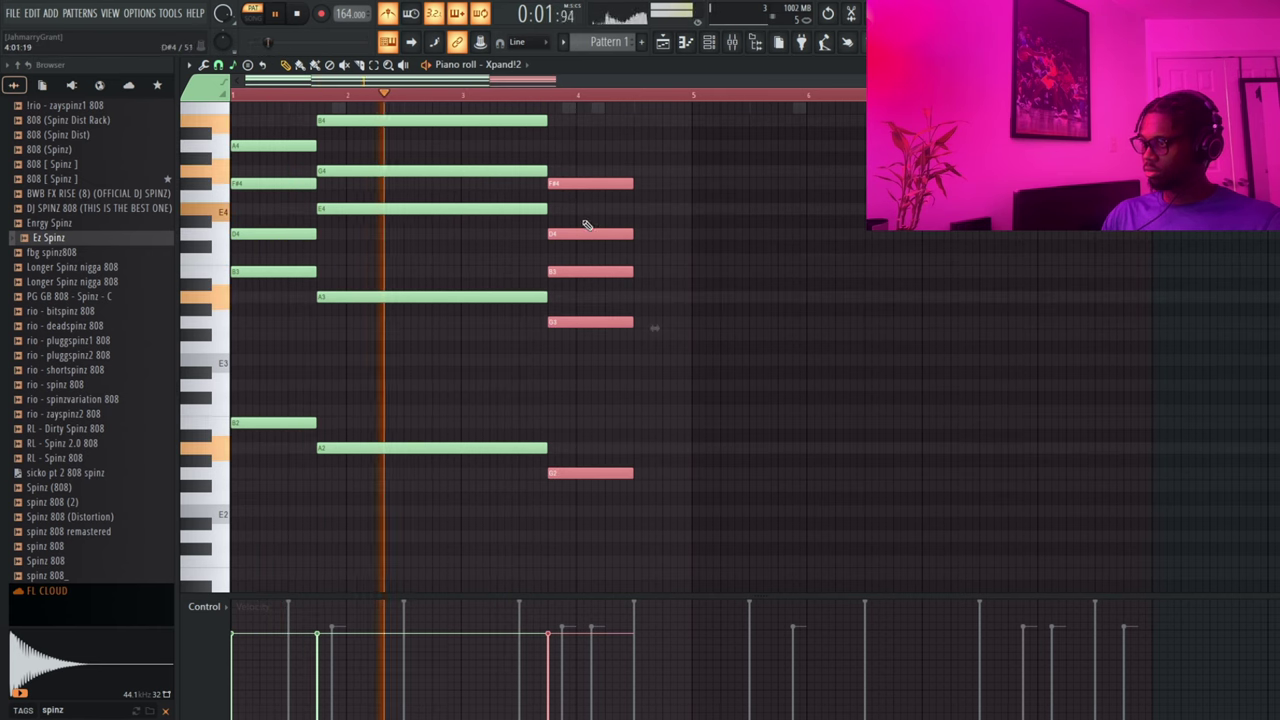
scroll(689, 409, "up", 3)
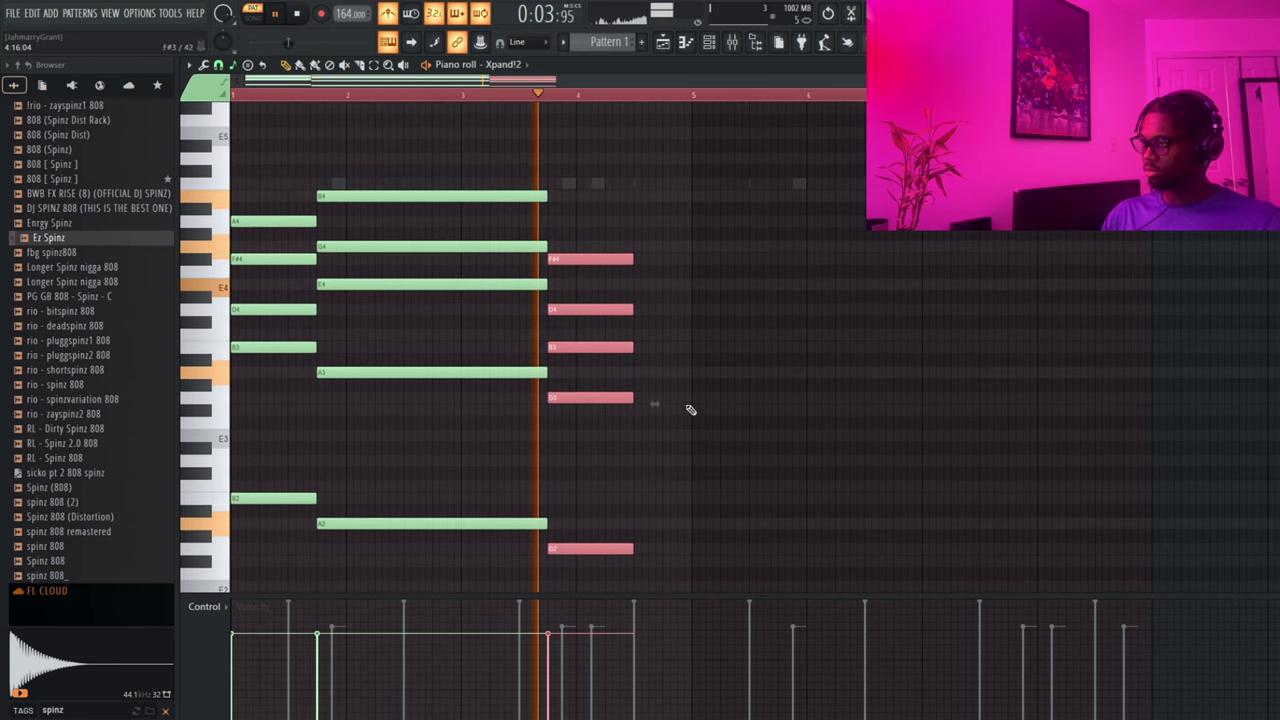
key("space")
key("space")
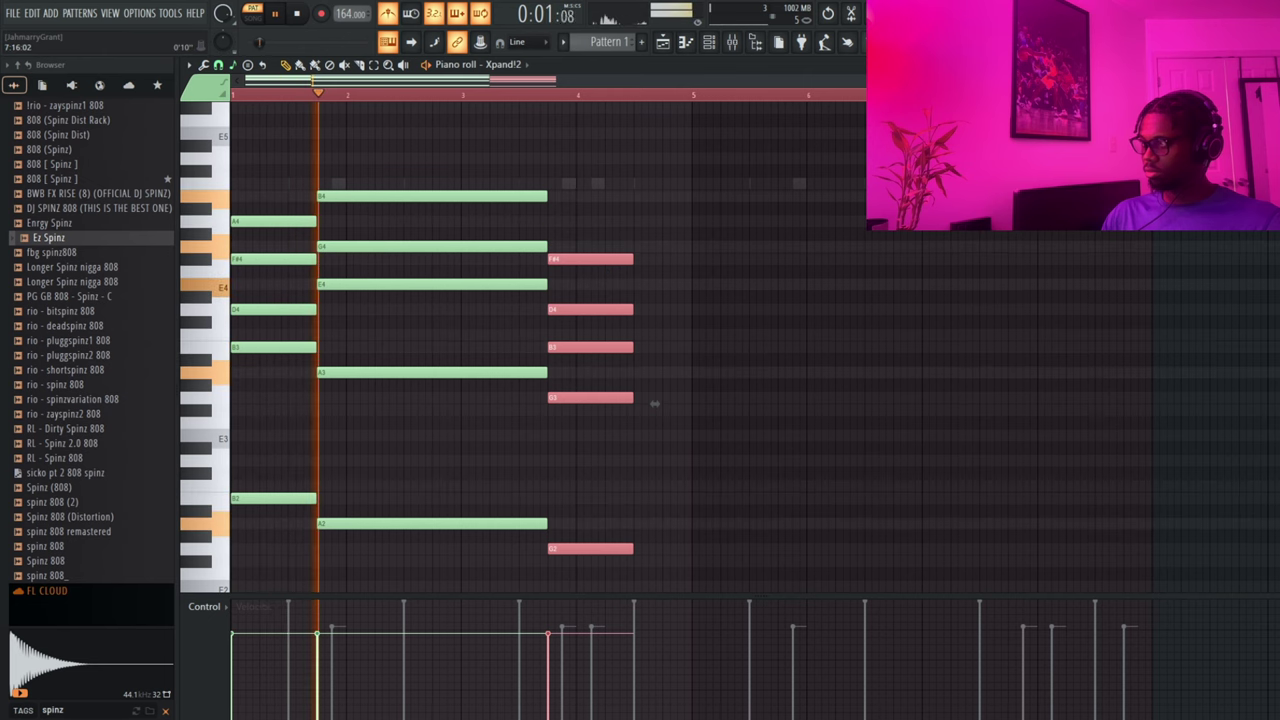
scroll(655, 404, "down", 1)
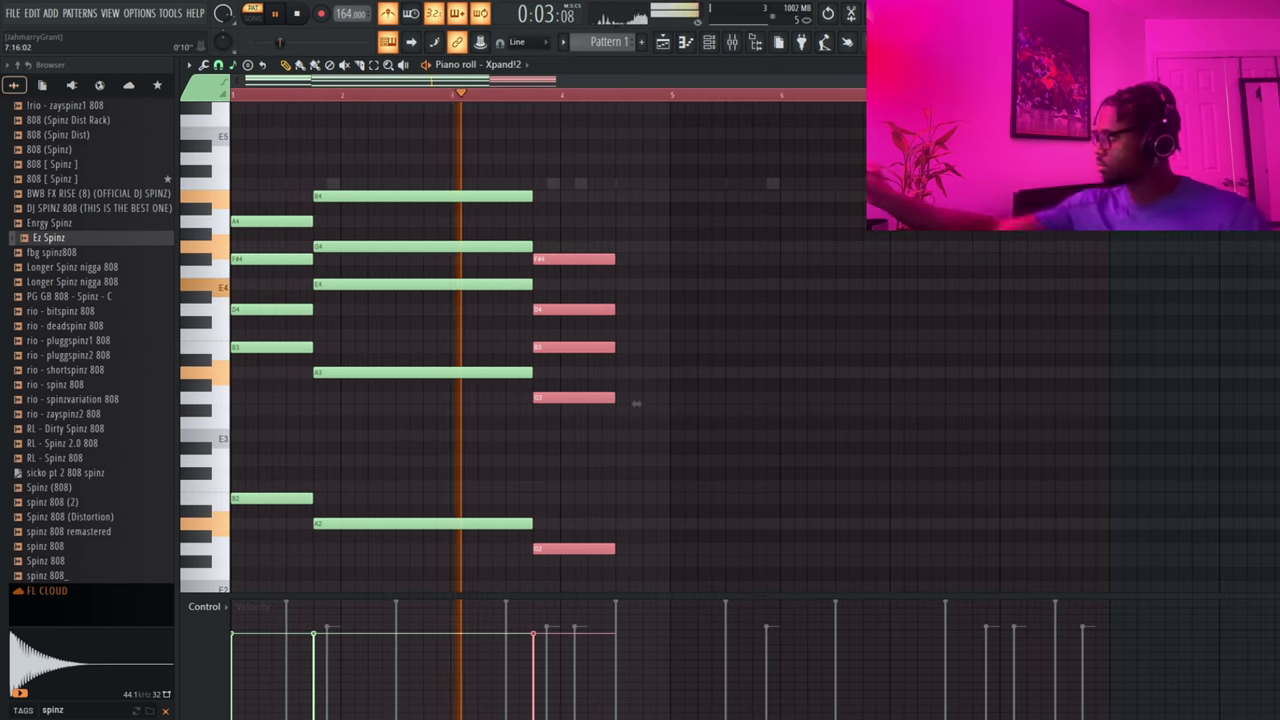
key("space")
key("space")
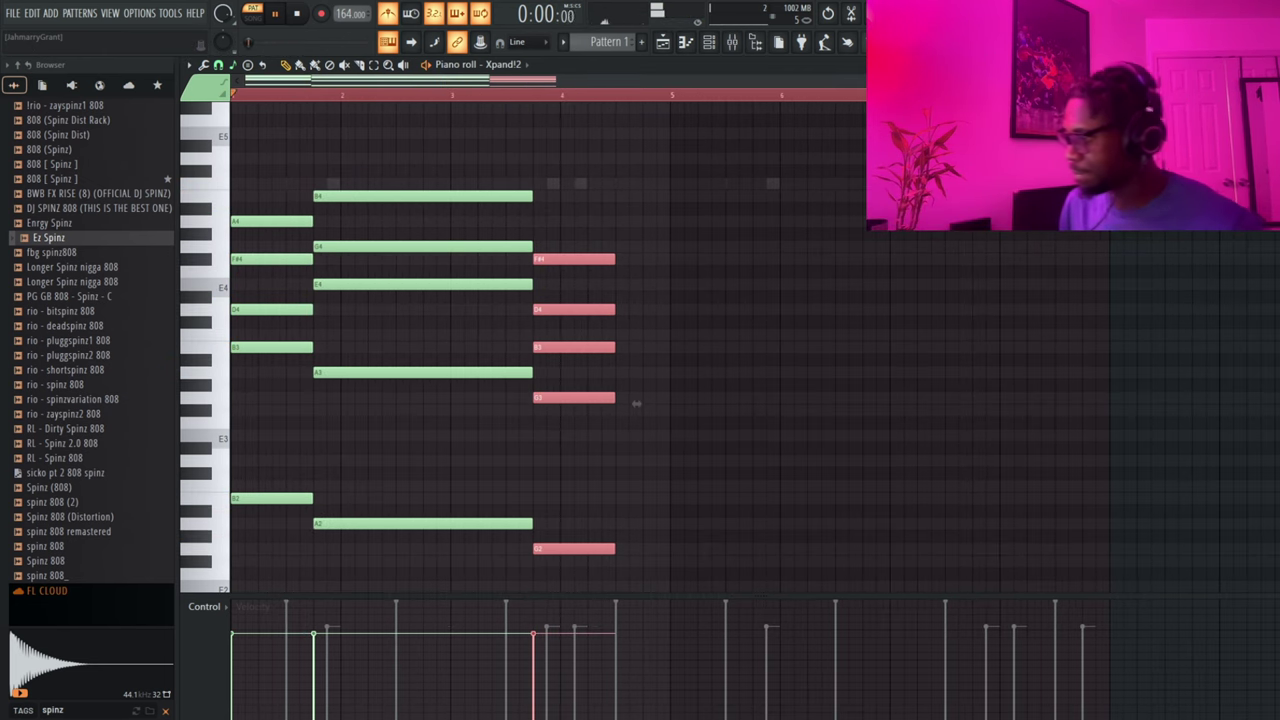
- Copy the third chord directly after itself, ending at bar 5 with an A2 root, and raise the copy's top note to A4
left_click_drag(600, 260, 669, 257, "shift")
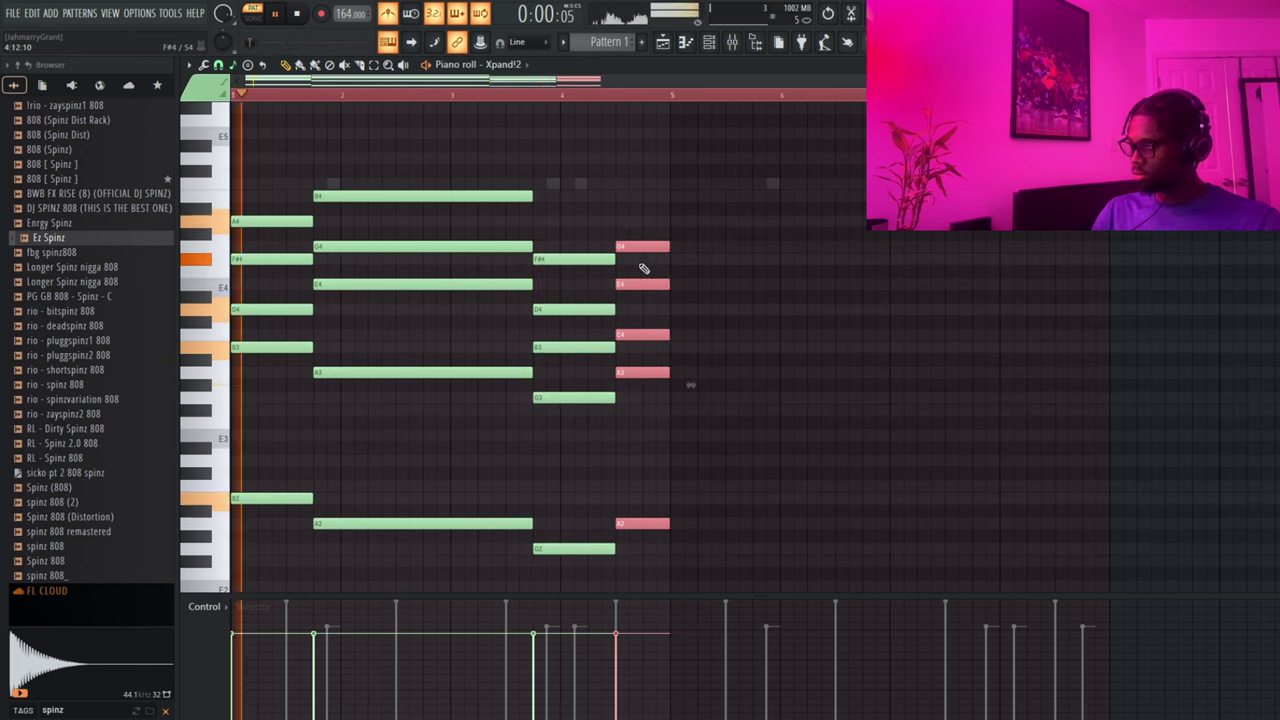
mouse_move(567, 258)
left_mouse_down()
mouse_move(562, 218)
mouse_move(557, 246)
left_mouse_up()
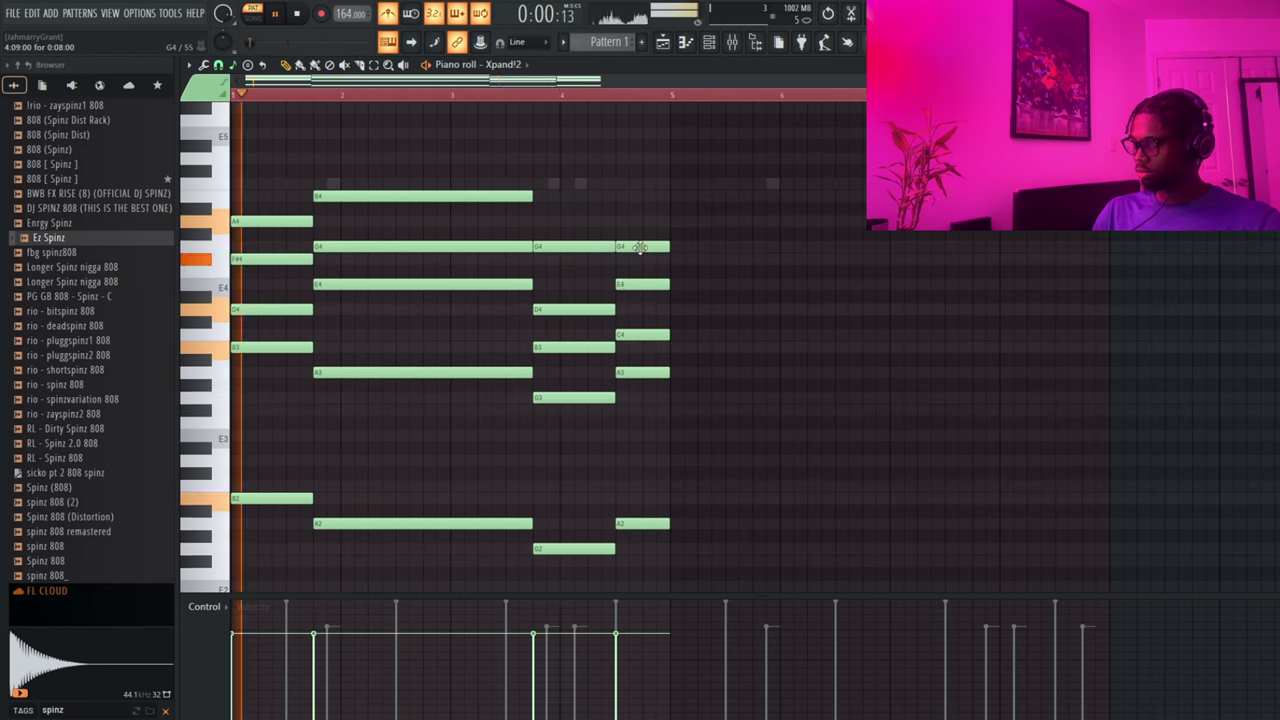
left_click_drag(628, 246, 628, 221)
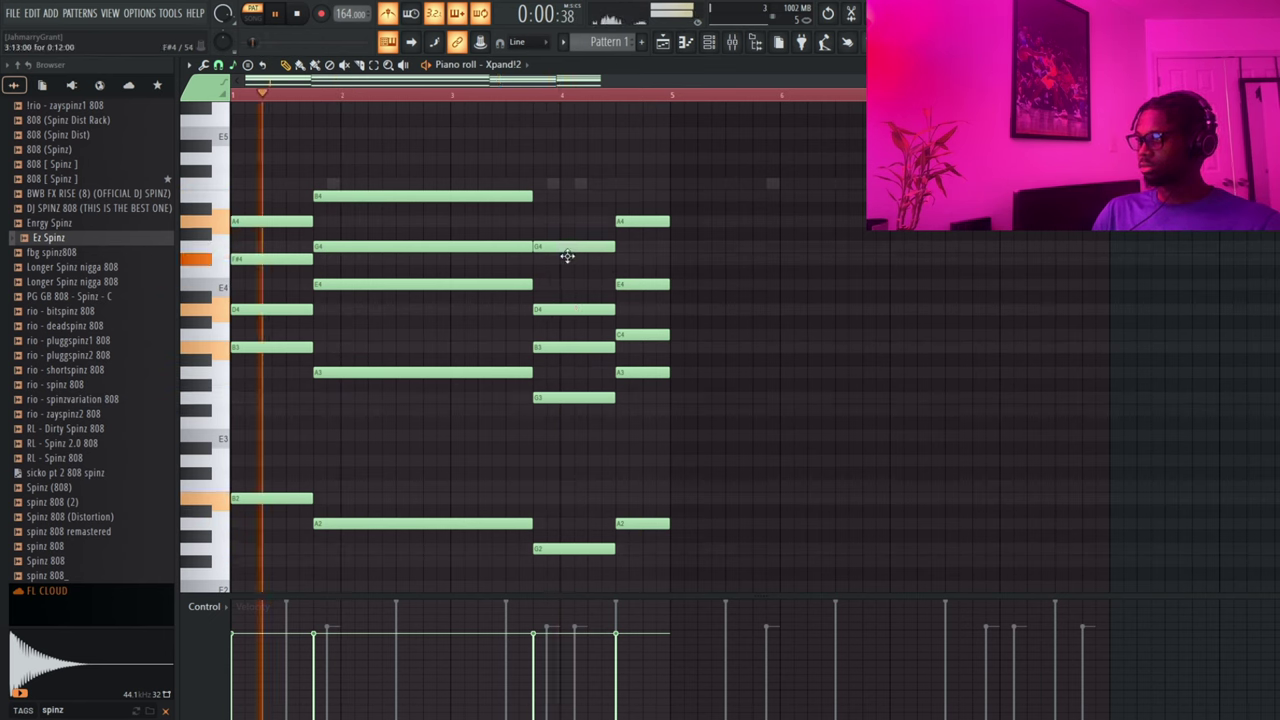
left_click_drag(567, 248, 567, 262)
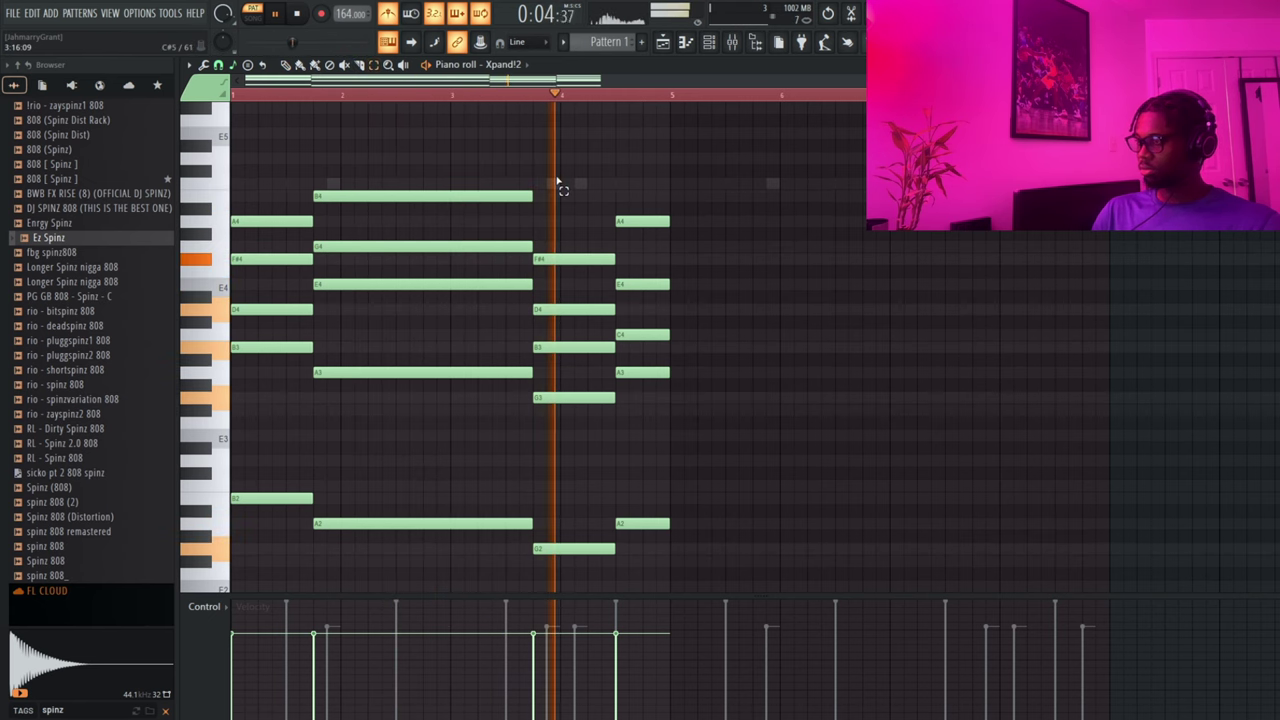
- Select the whole third chord and transpose it up so its root is C3 and its top note B4
scroll(578, 203, "down", 3)
key("space")
key("space")
left_click_drag(573, 503, 565, 132)
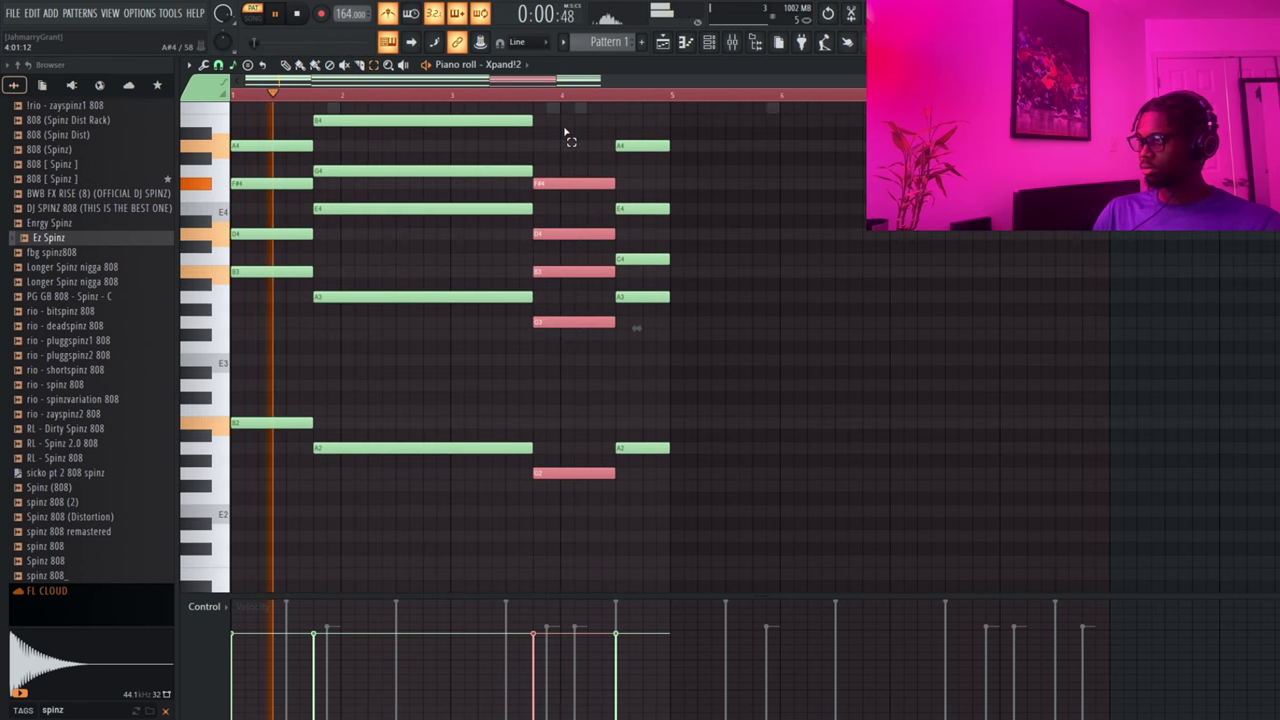
key("shift+Up")
key("shift+Up")
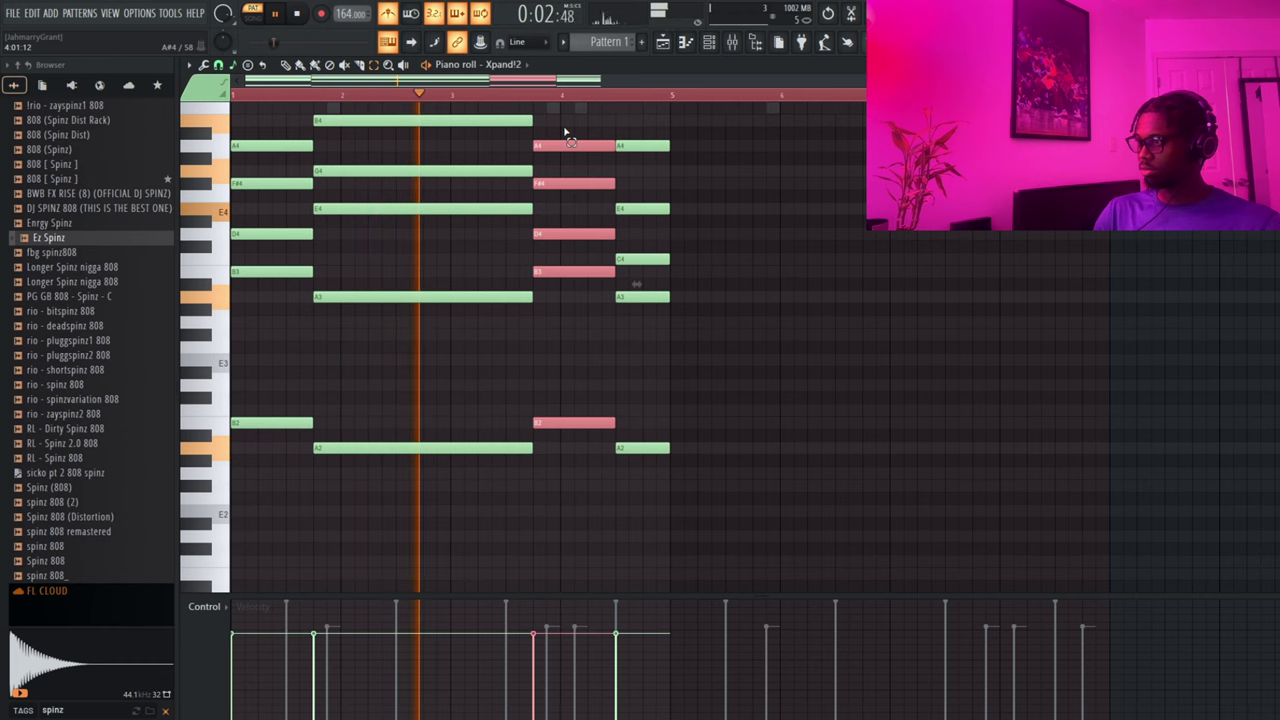
key("shift+Up")
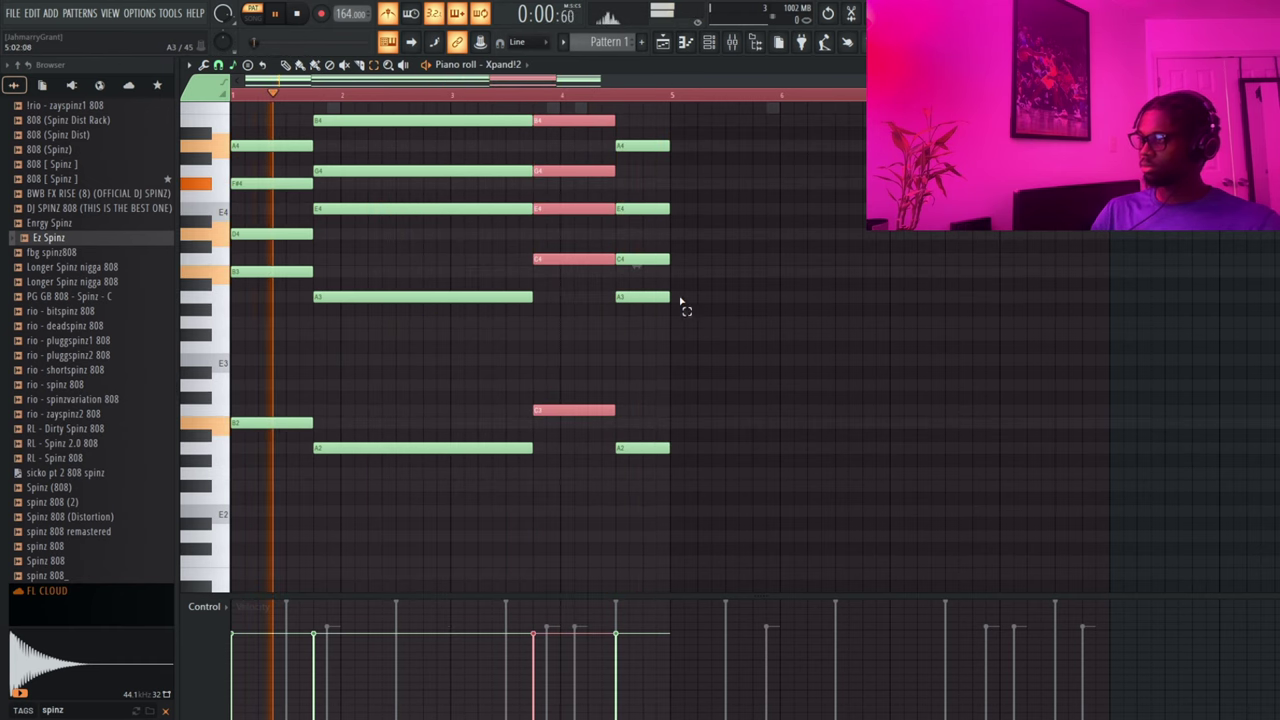
- Select the fourth chord and transpose it up so its root is B2 and its top note B4
scroll(682, 310, "up", 1)
left_click_drag(652, 523, 651, 171)
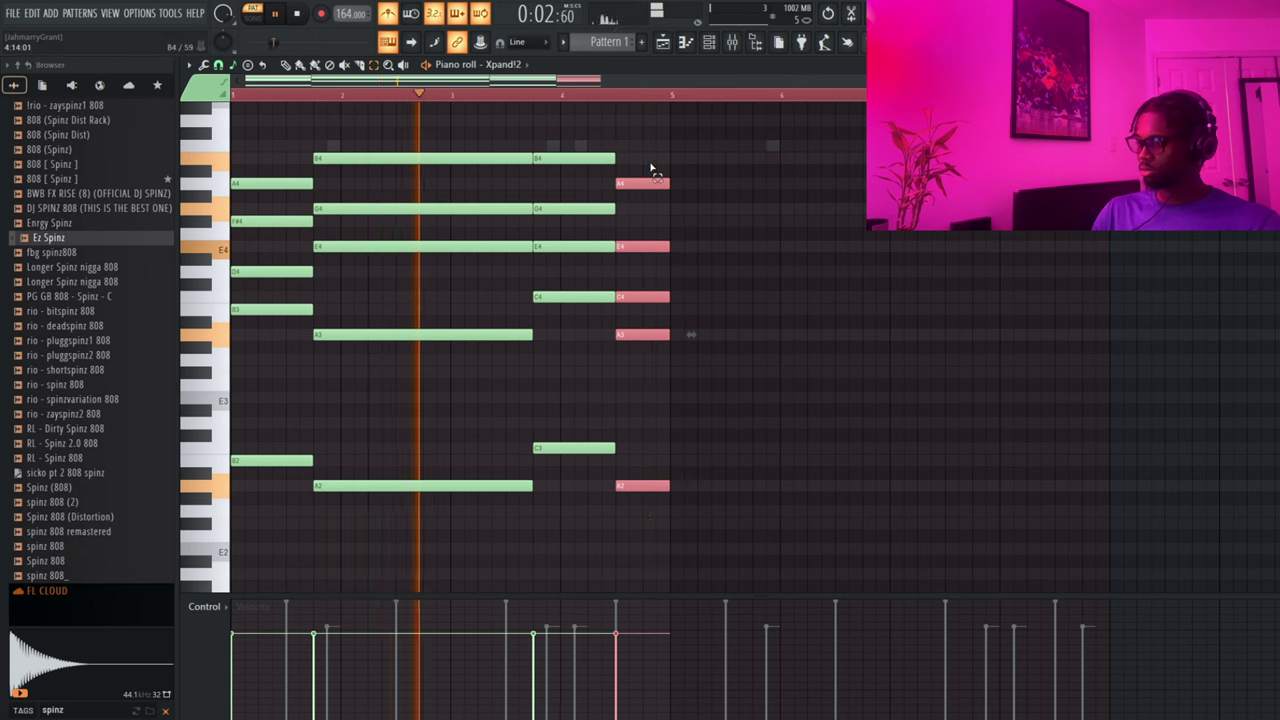
key("Up")
key("Up")
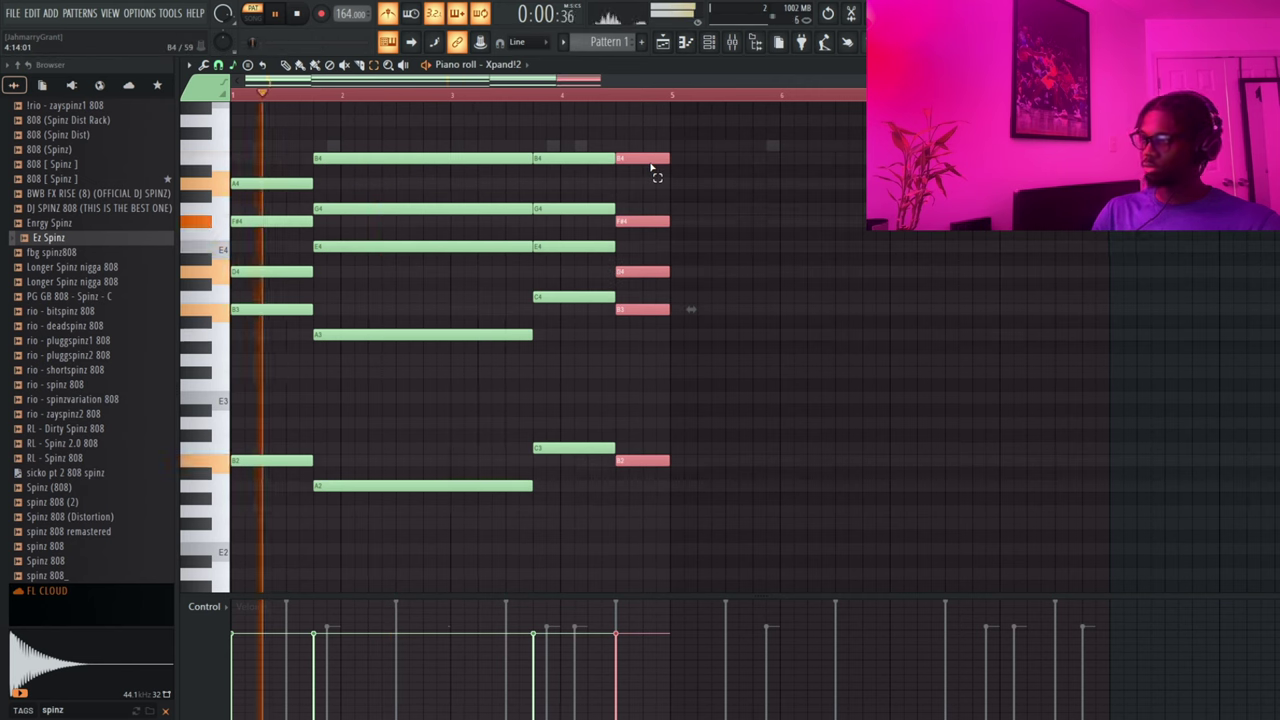
- Turn off the metronome and restart pattern playback
left_click(388, 13)
key("space")
key("space")
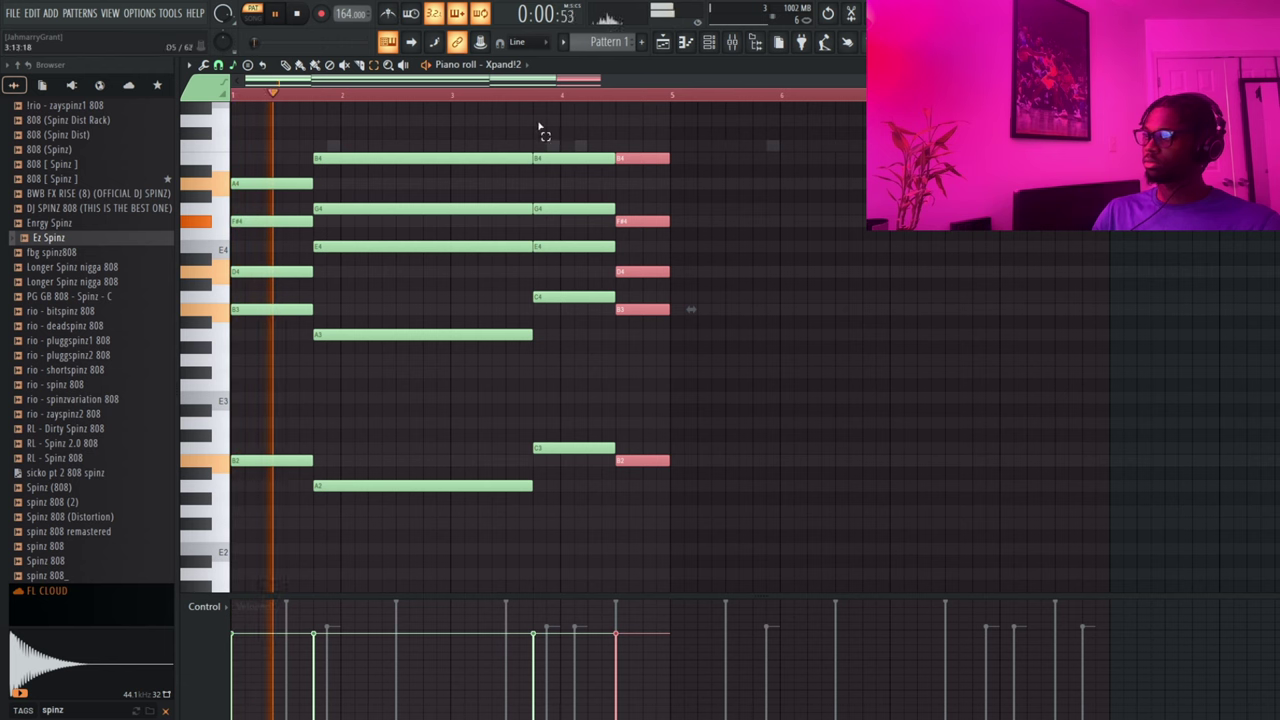
- Mute the SO_LU_..byron sample channel and lower the top note of the last Xpand!2 chord to A4
key("F6")
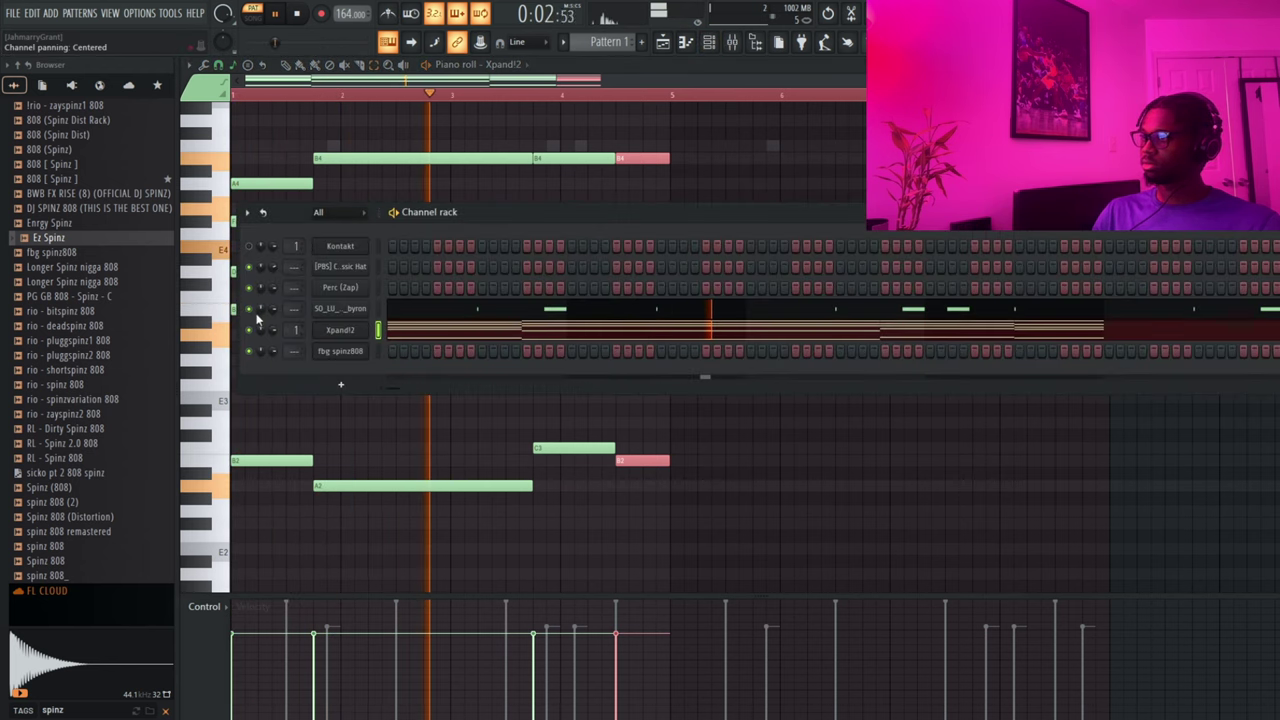
left_click(481, 330)
left_click(481, 330)
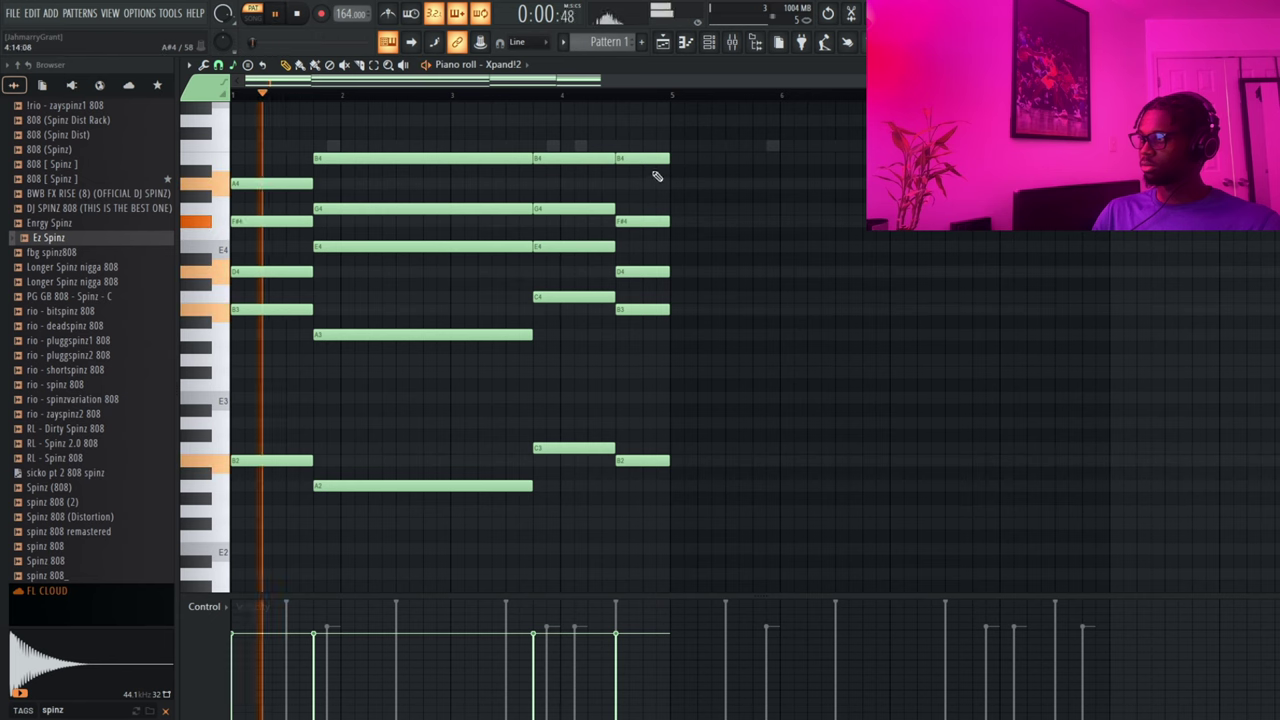
left_click_drag(637, 160, 636, 185)
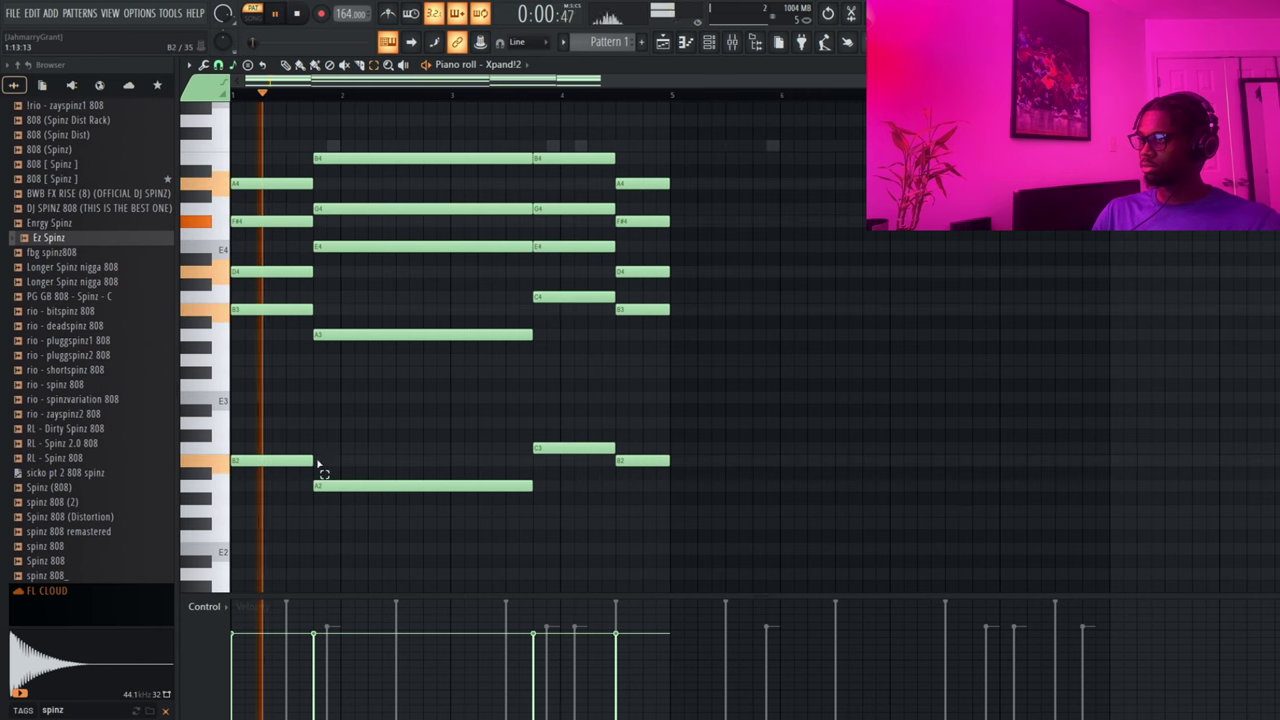
- Duplicate the four lowest bass notes of the progression one octave lower
left_click_drag(271, 445, 697, 491)
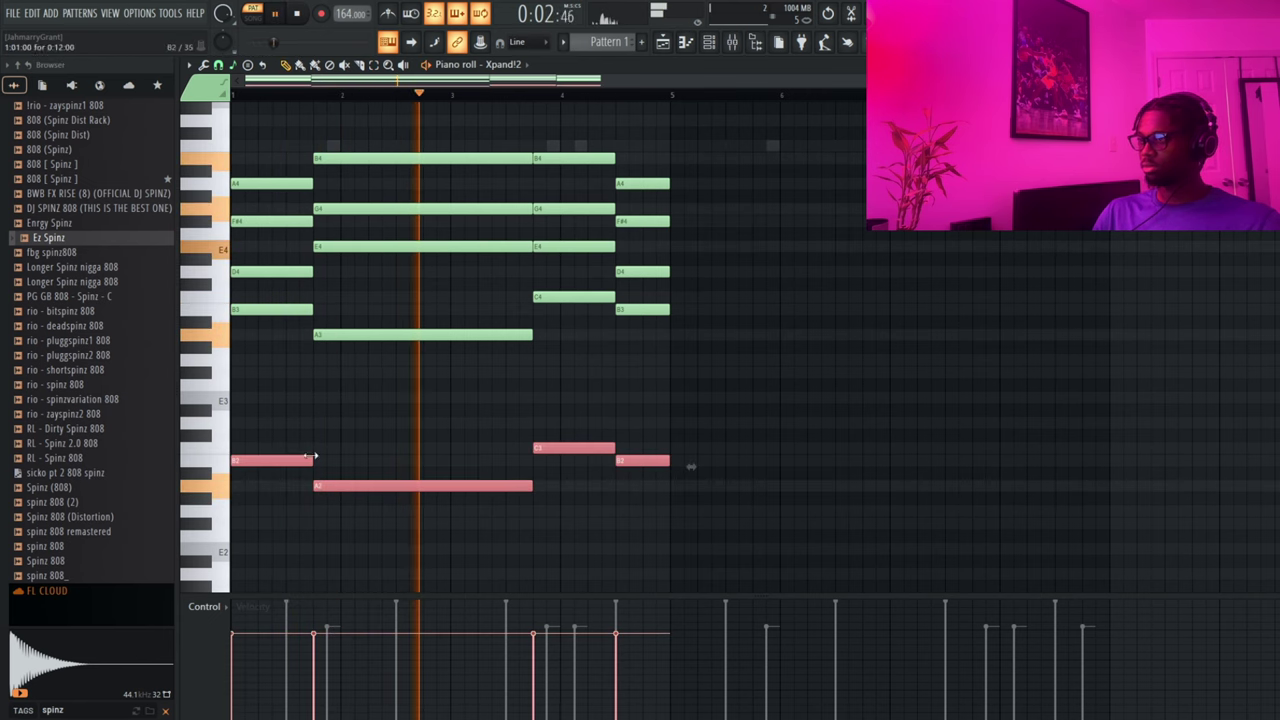
key("ctrl+c")
key("ctrl+v")
key("ctrl+Down")
scroll(316, 456, "down", 2)
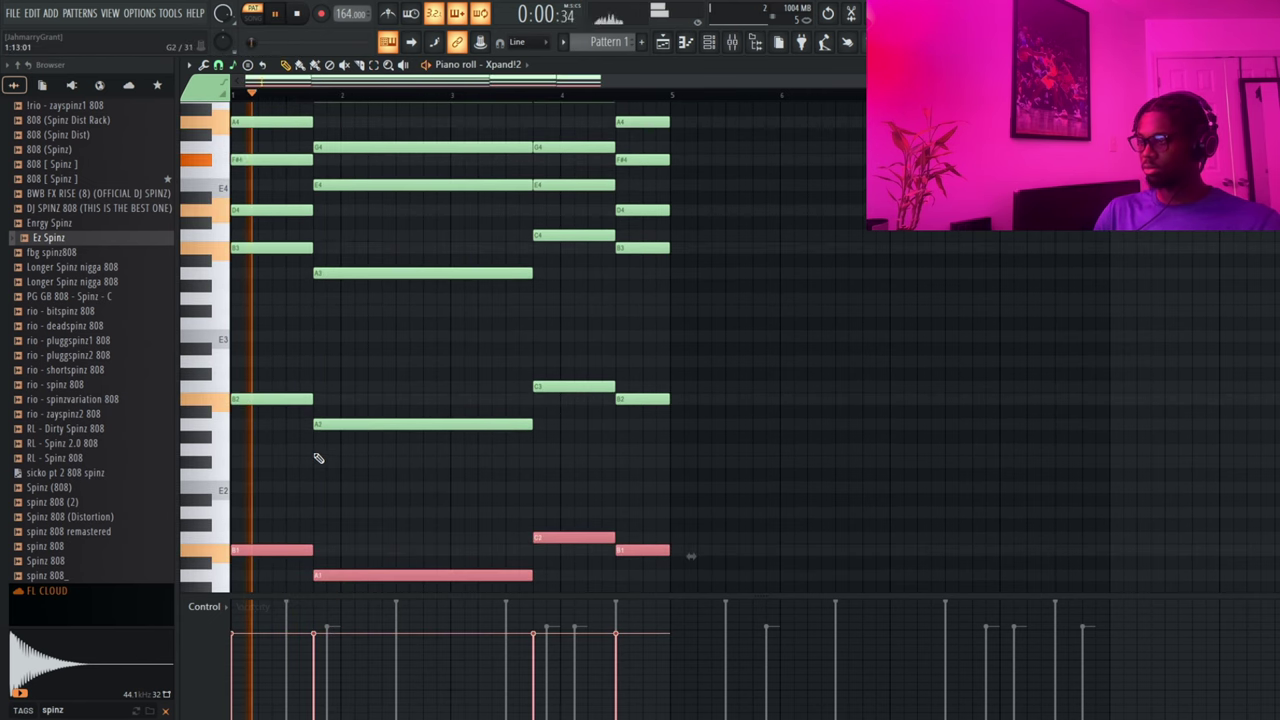
- Slightly randomize the velocities of all notes in the progression and clear the selection
key("ctrl+a")
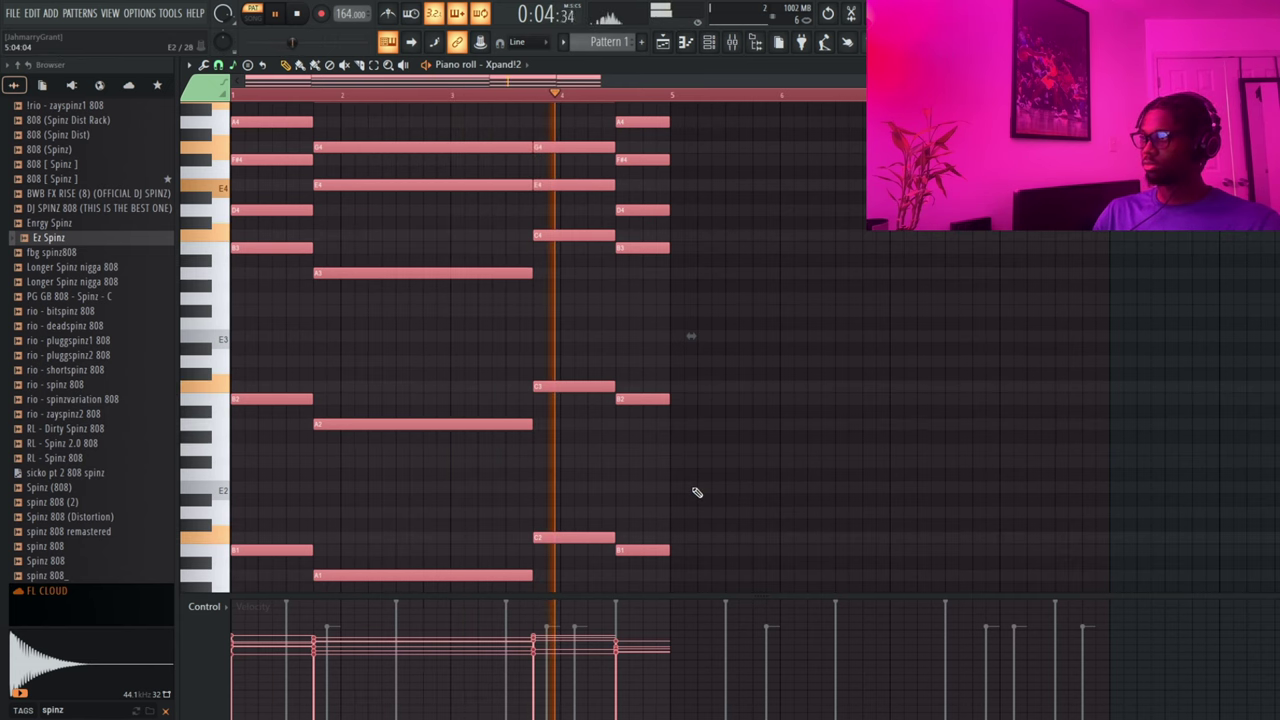
scroll(727, 508, "up", 2)
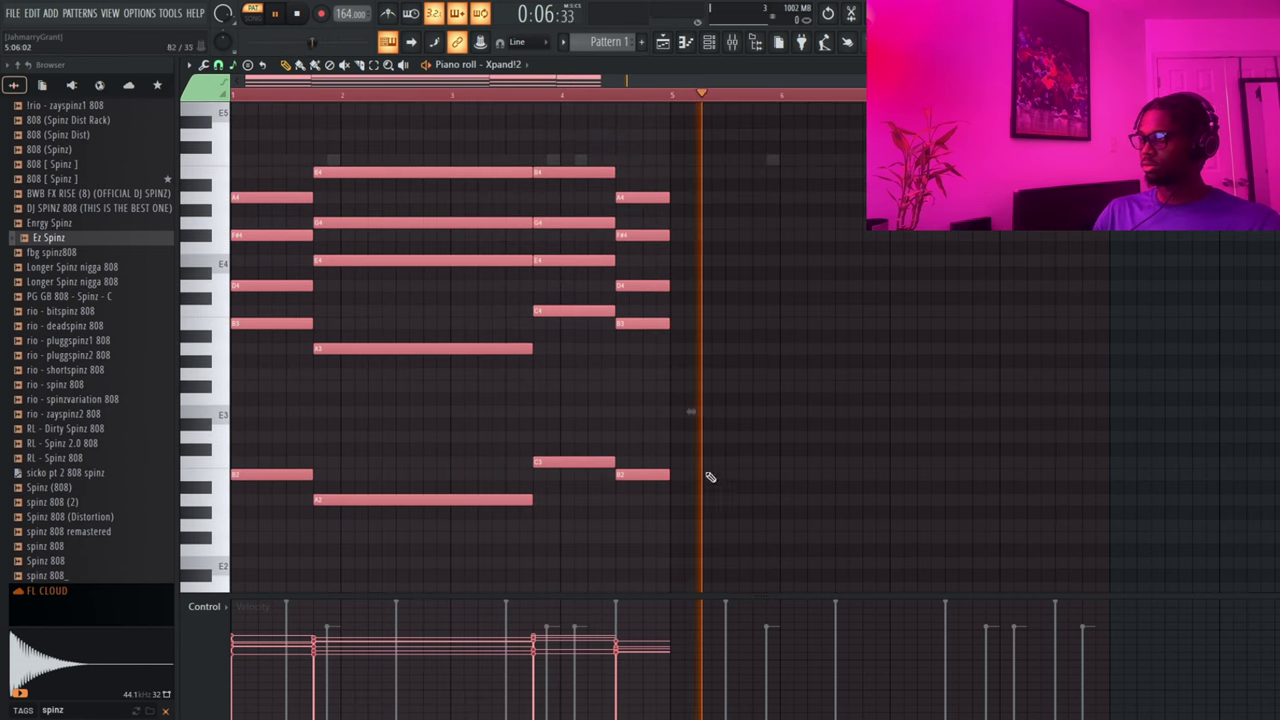
left_click(750, 300)
scroll(600, 345, "up", 2)
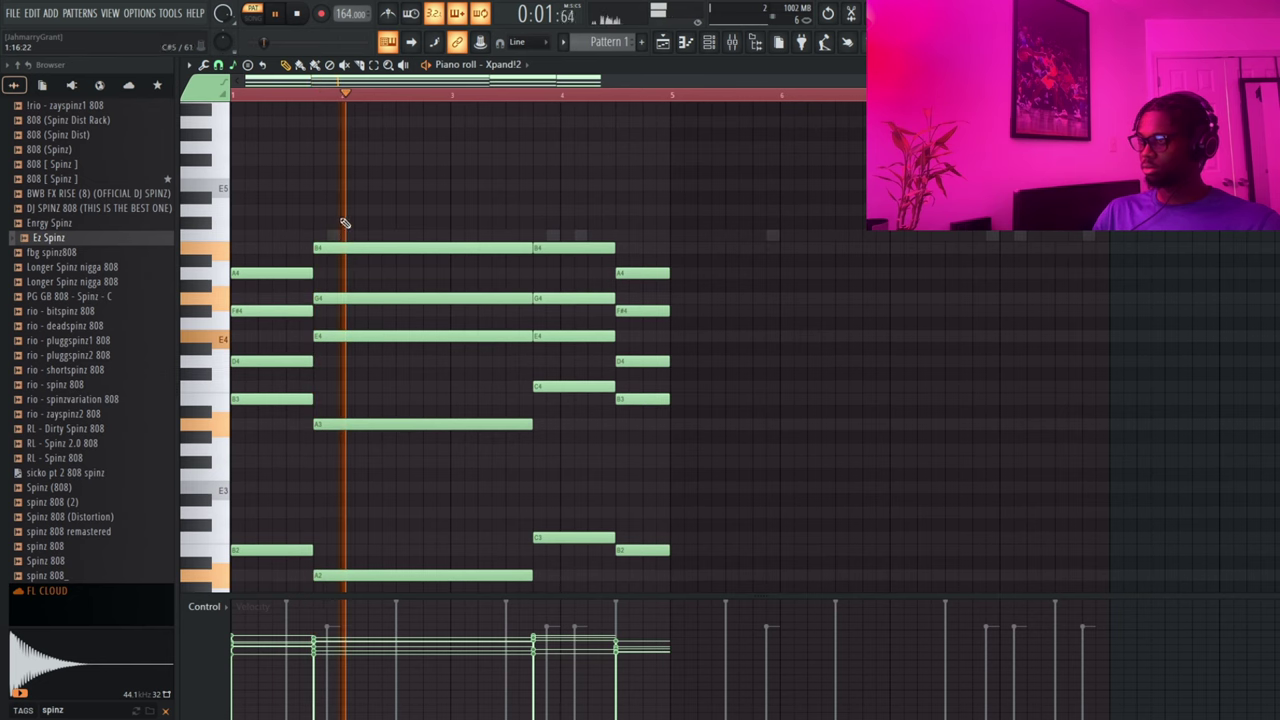
- Switch part A of the Xpand!2 channel to the FM EP Body electric piano and play the pattern
key("F6")
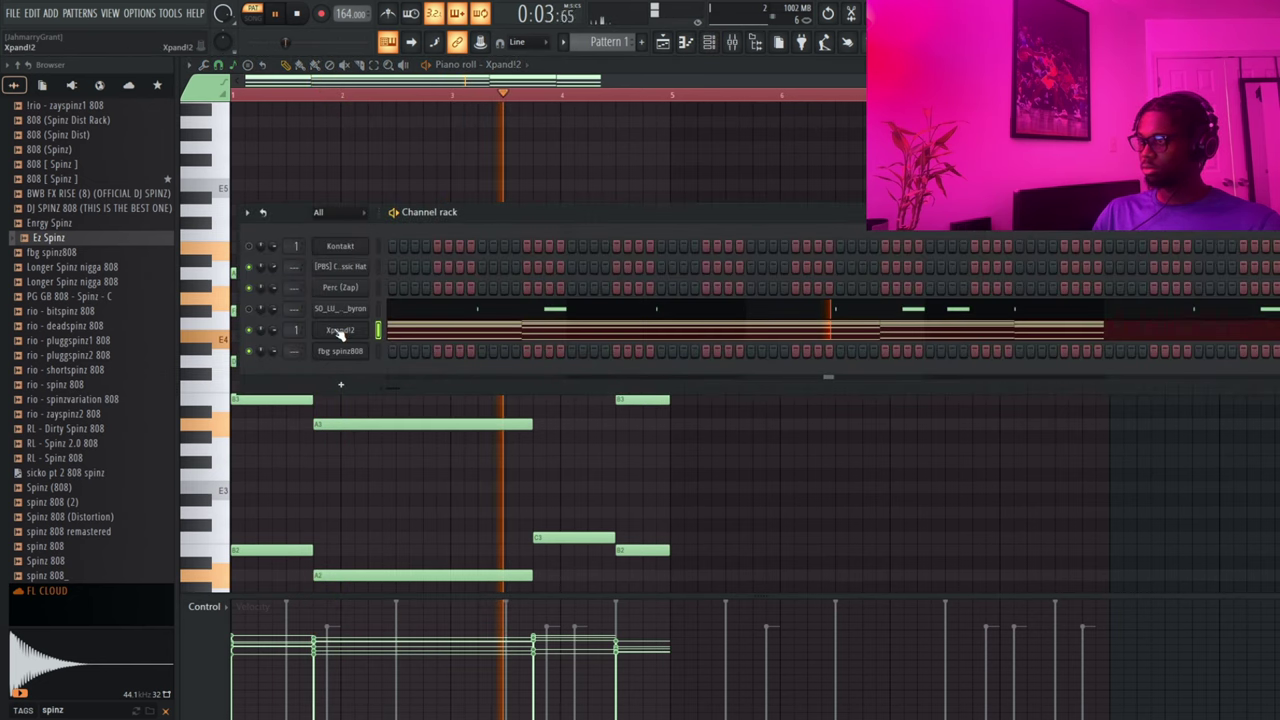
left_click(340, 331)
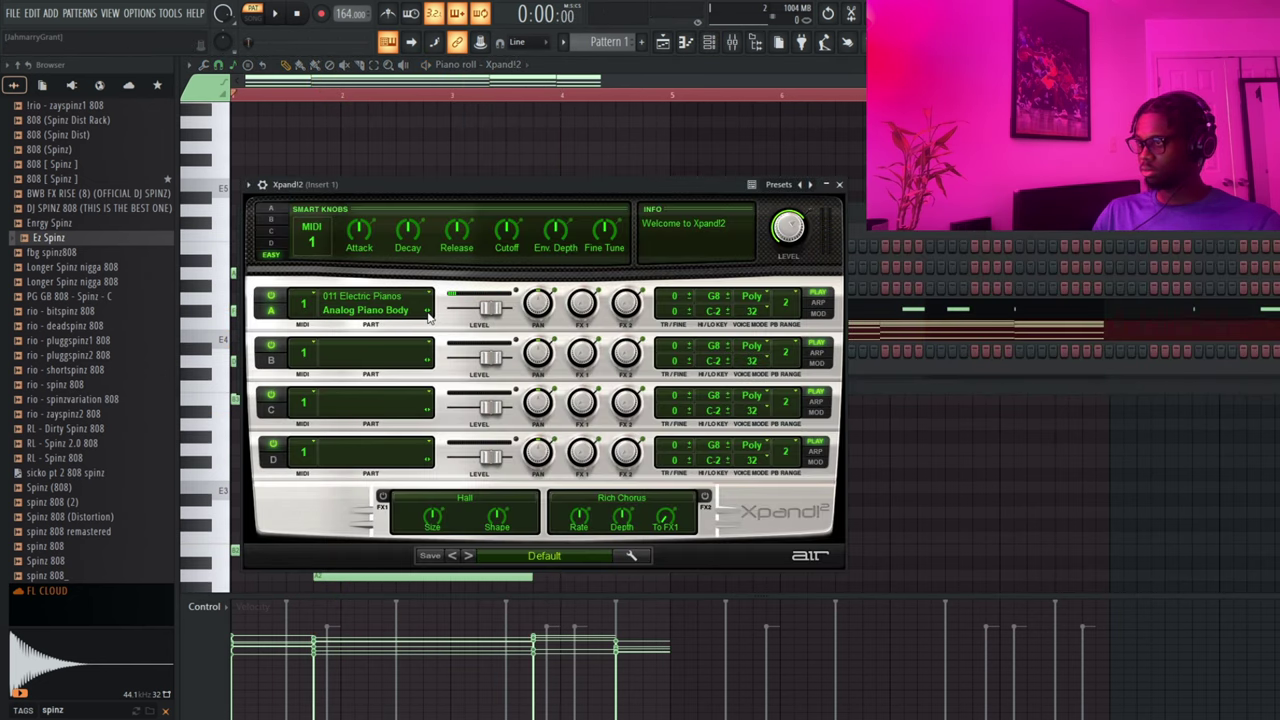
left_click(429, 312)
key("space")
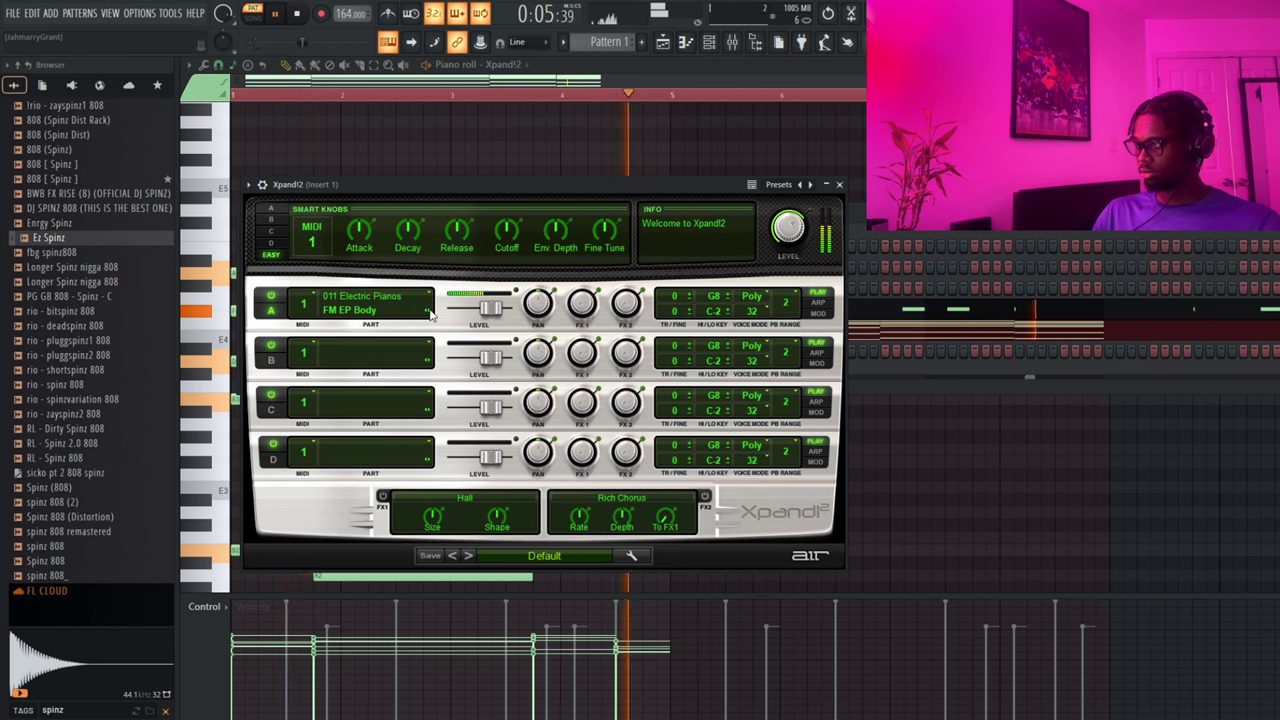
- Duplicate the whole Xpand!2 chord progression into bars 5 to 8
left_click(978, 335)
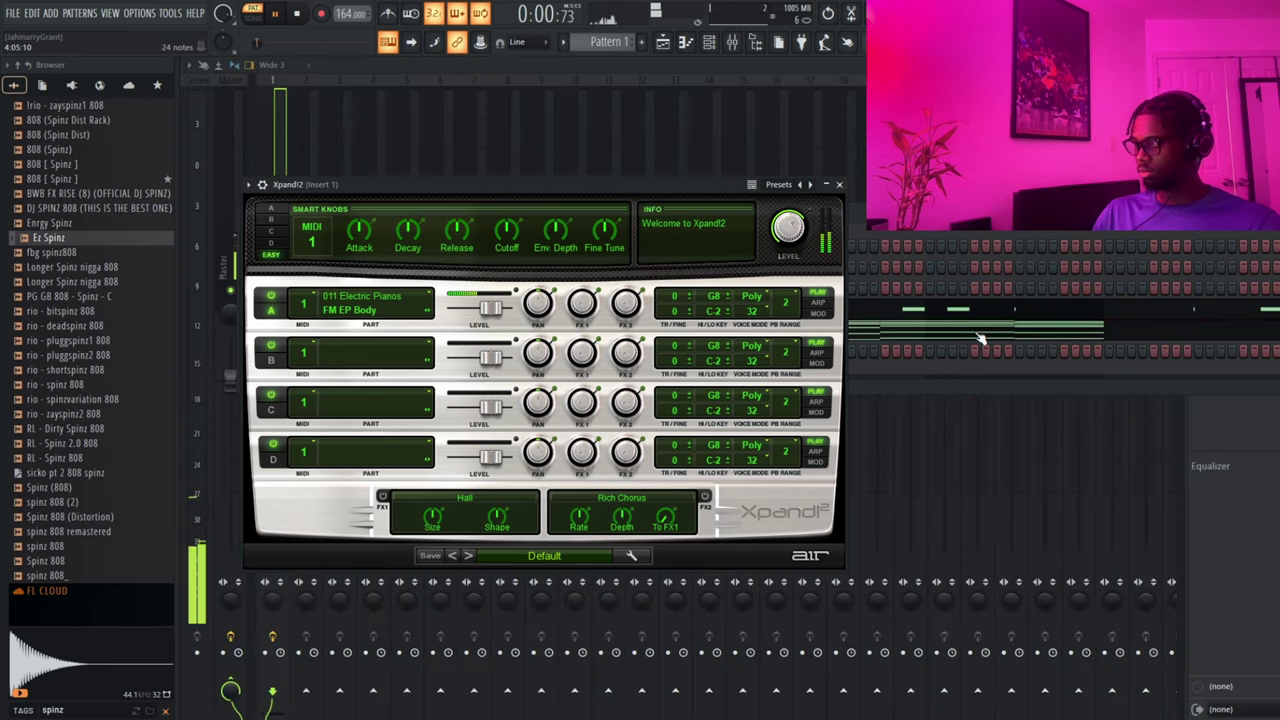
left_click(978, 335)
key("ctrl+b")
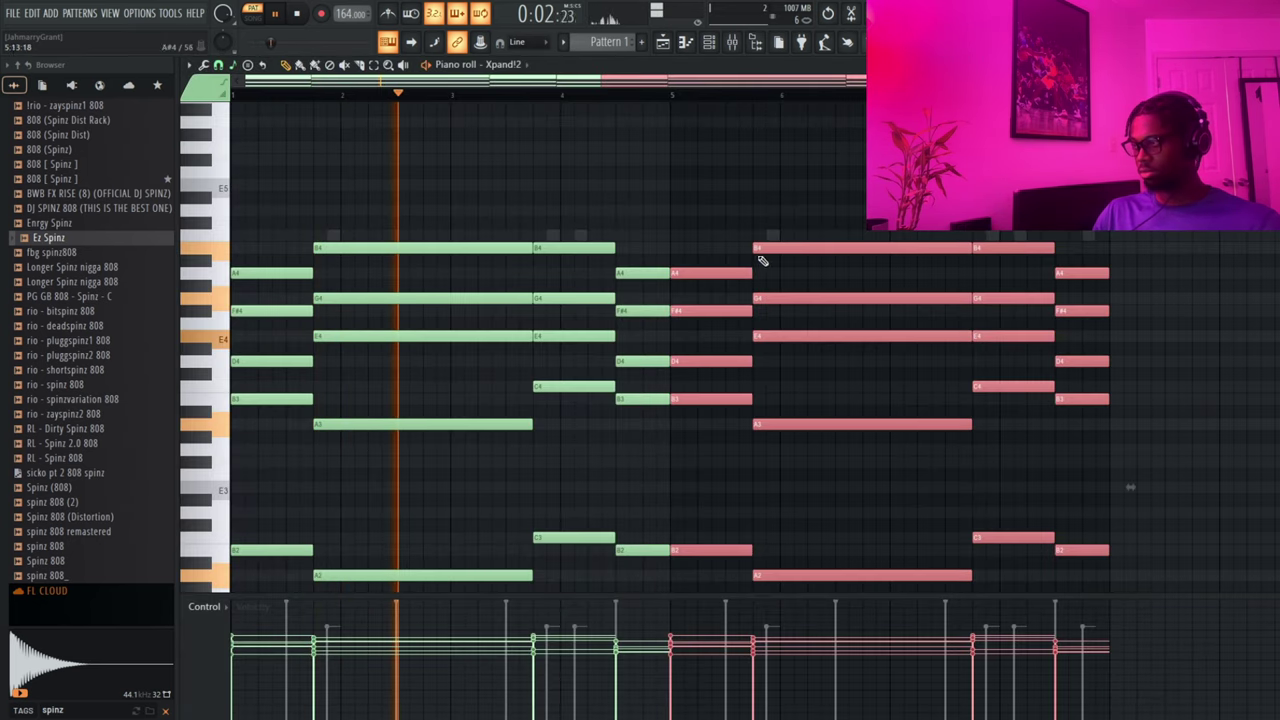
- Fill the Classic Hat channel with a hit on every second step and adjust its sample's fade-out
left_click(707, 43)
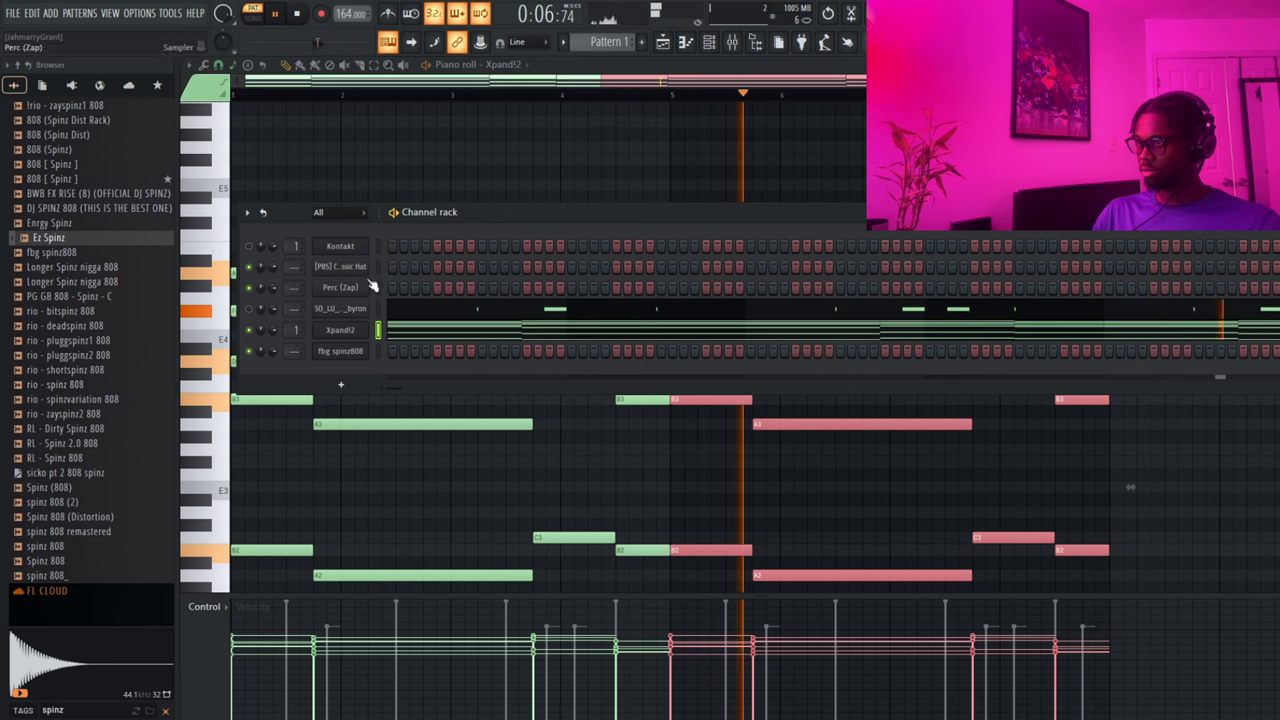
left_click(545, 312)
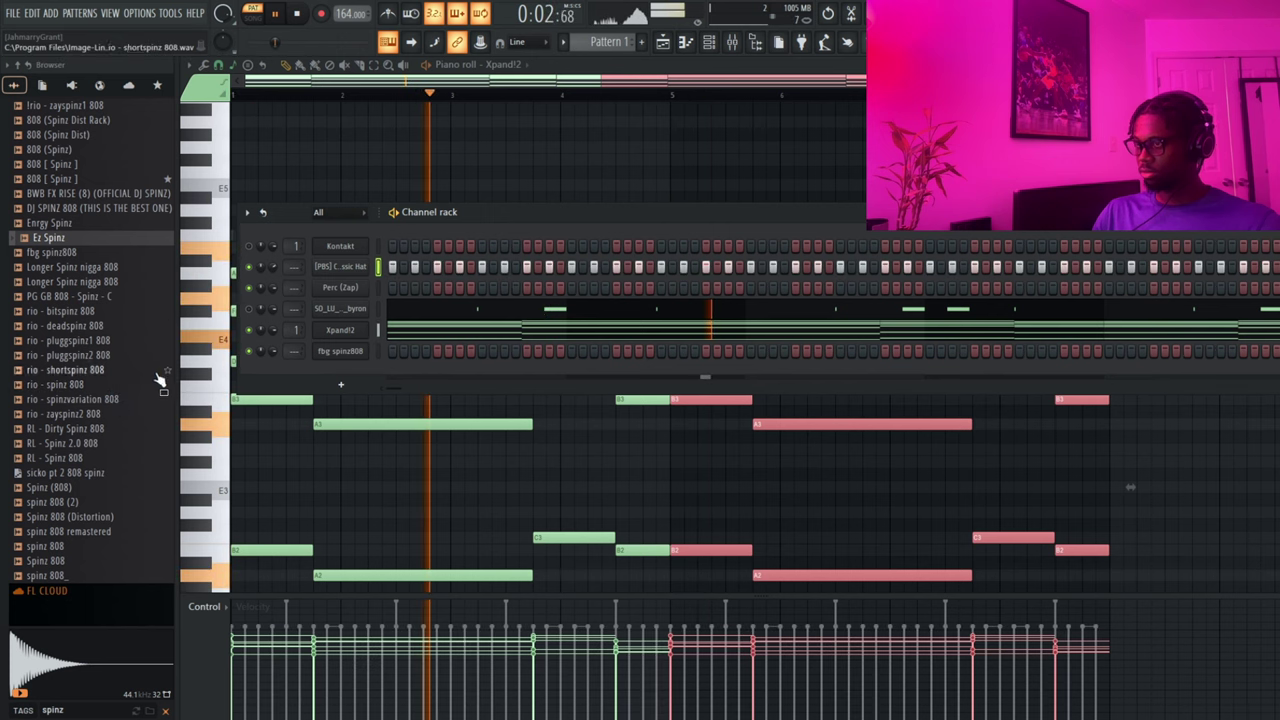
left_click(345, 267)
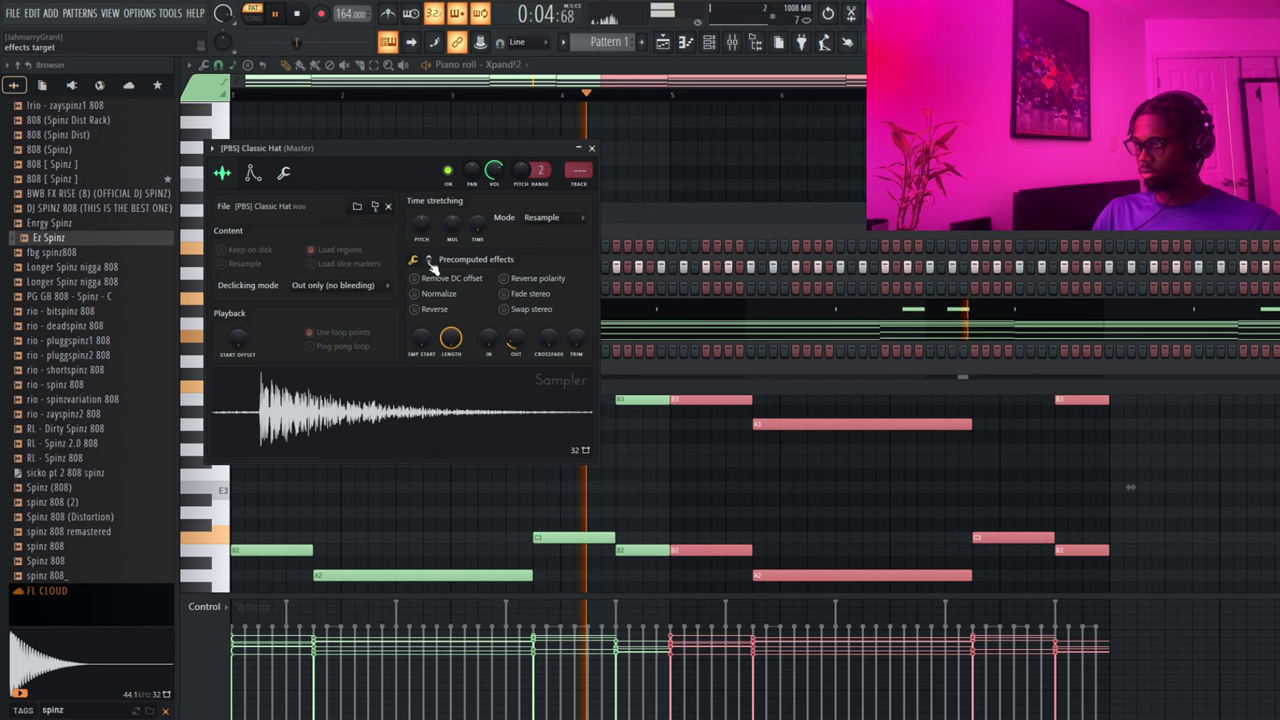
left_click_drag(515, 338, 515, 329)
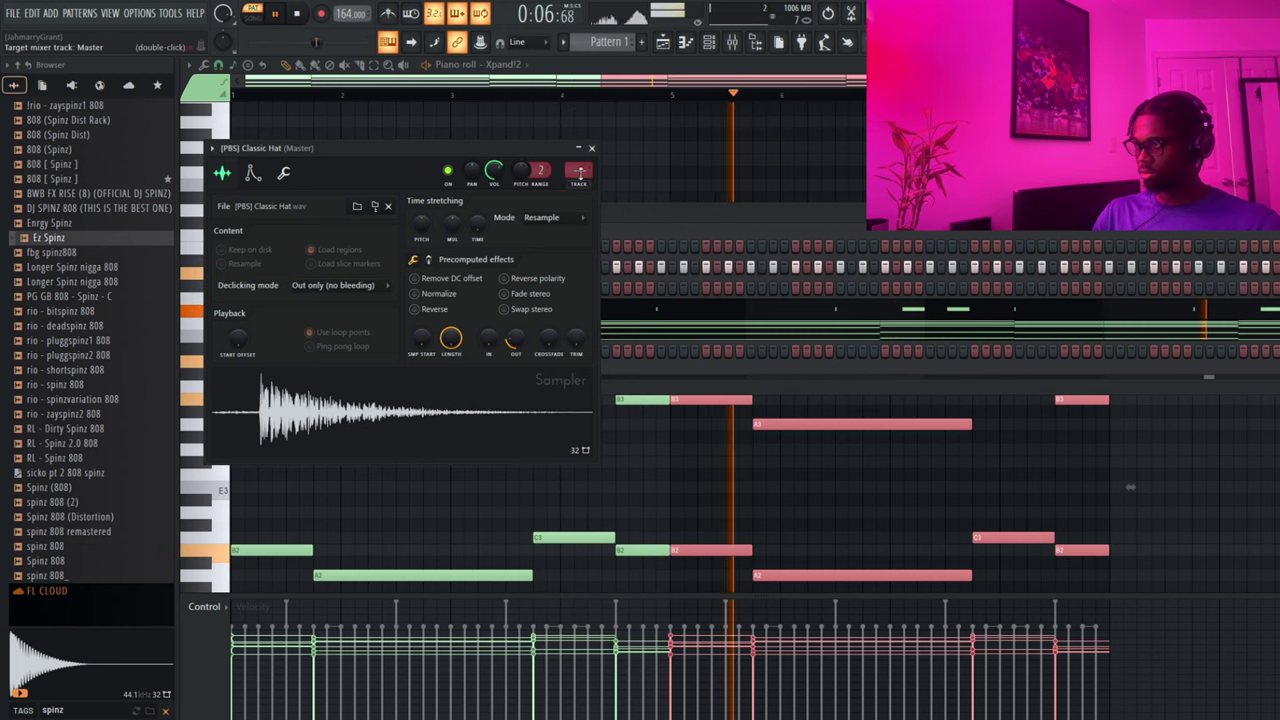
left_click(591, 148)
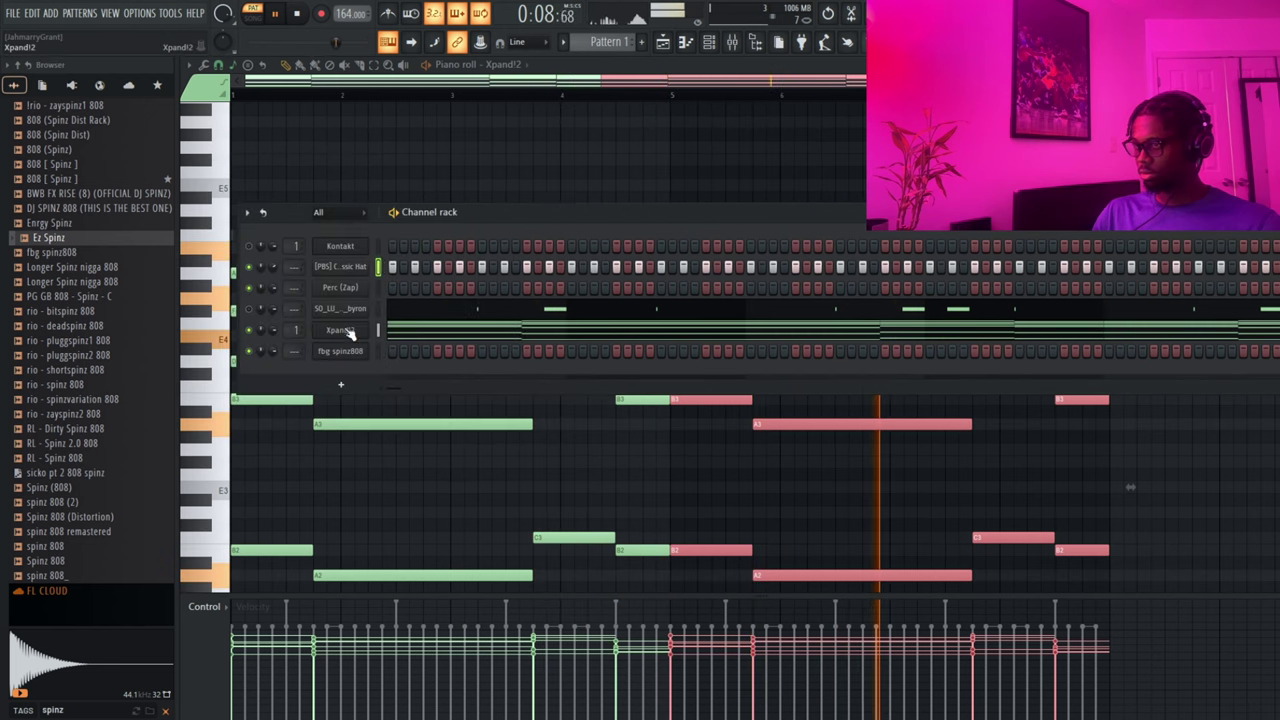
- Delete the top B4 note from the third chord of the repeated Xpand!2 progression and replay the pattern
left_click(514, 334)
left_click(514, 334)
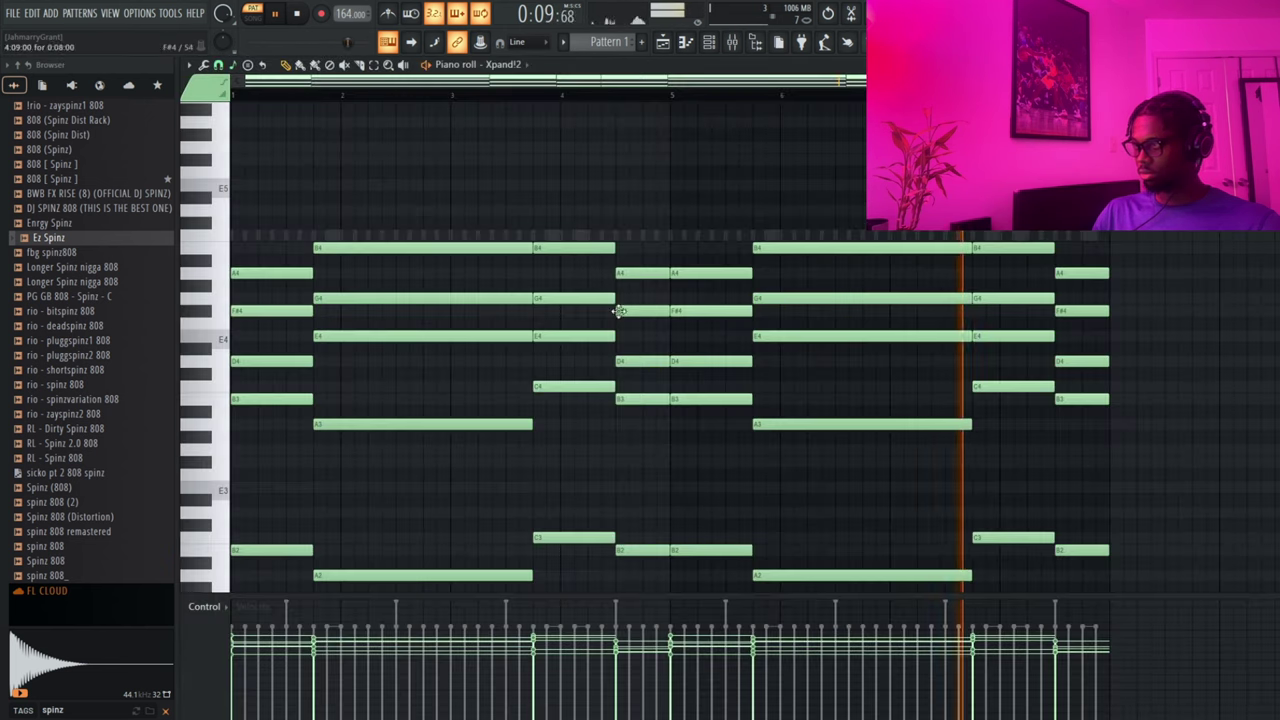
right_click(988, 247)
key("space")
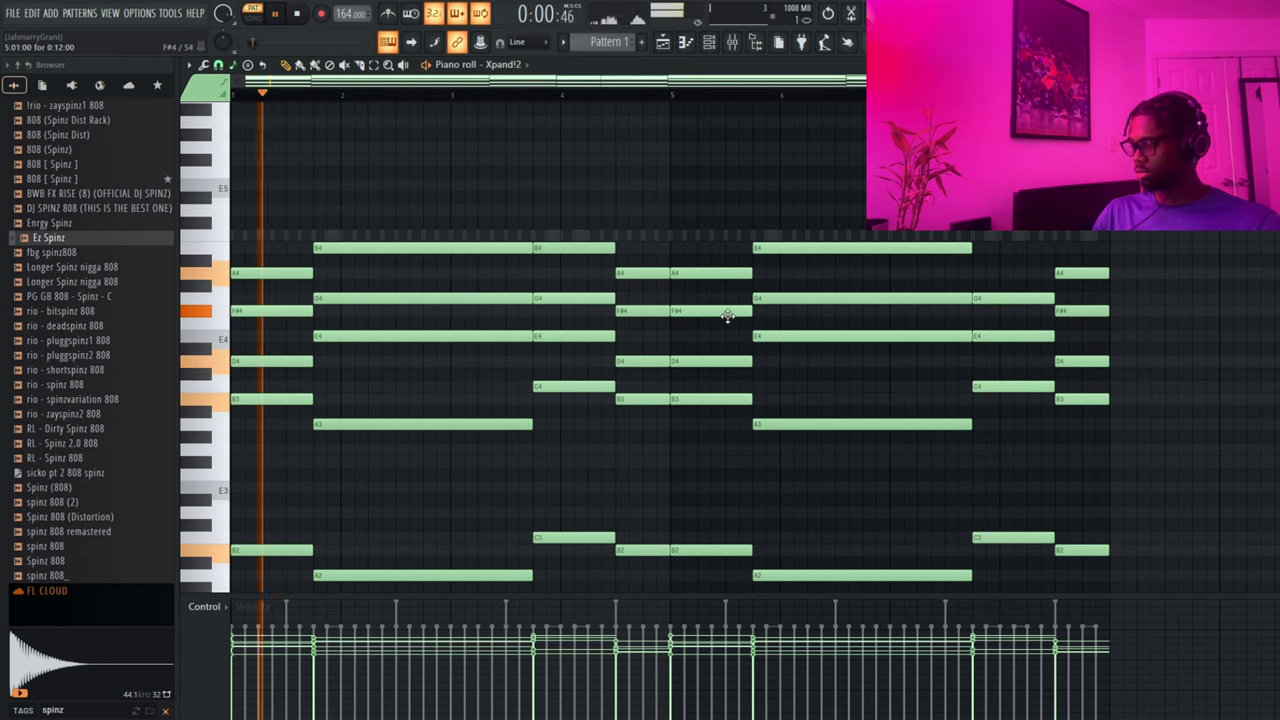
scroll(667, 385, "down", 1)
scroll(667, 385, "up", 1)
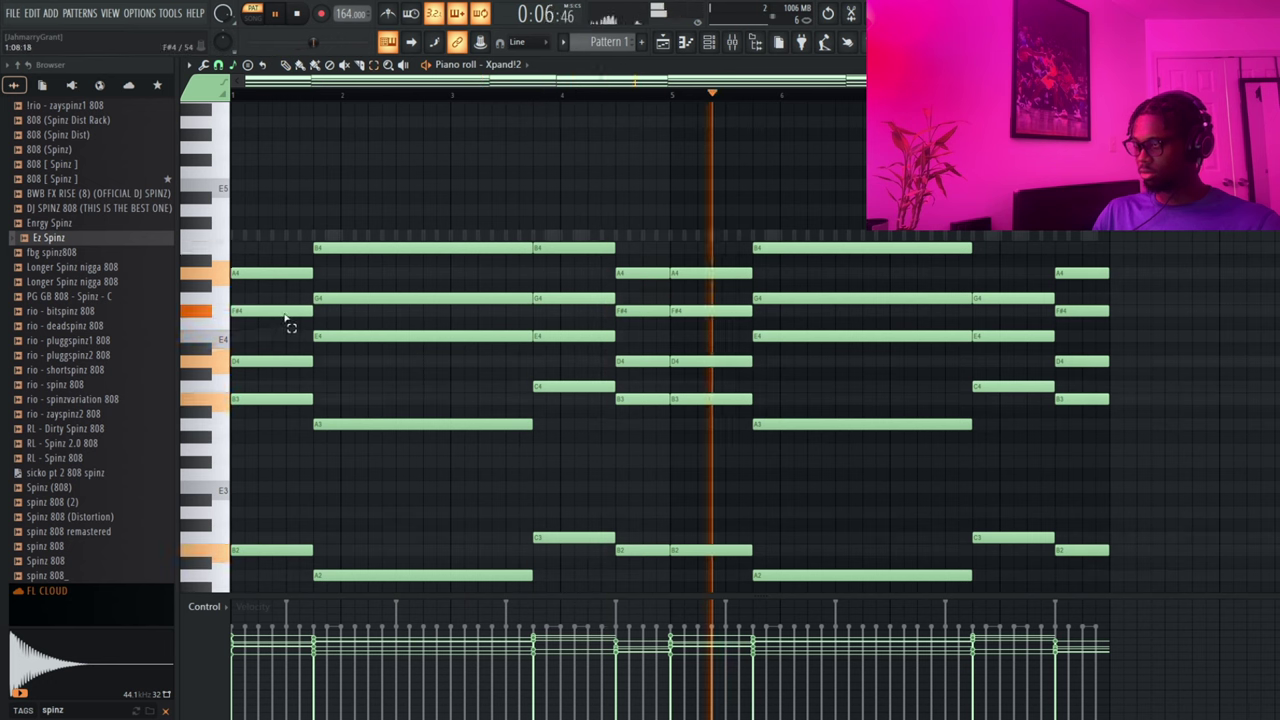
- Clone the Xpand!2 channel, route the copy to mixer Insert 2 and paste the chord progression into it
left_click(708, 41)
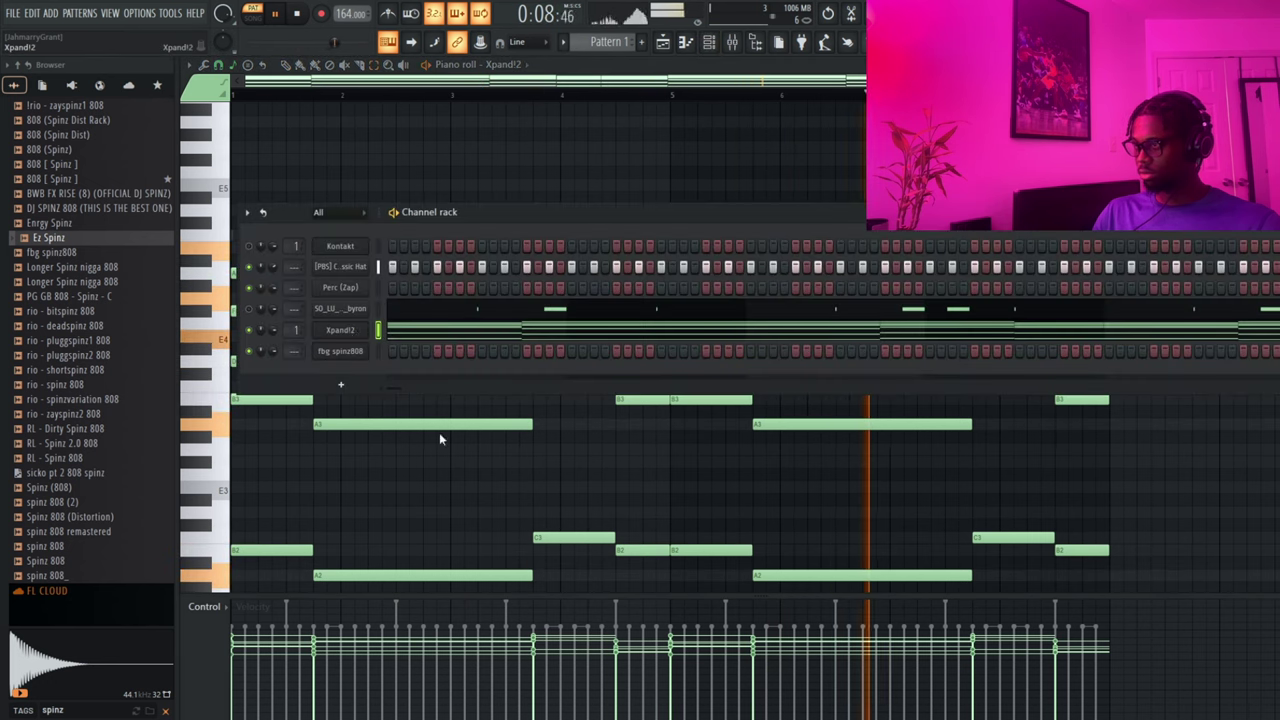
left_click(420, 481)
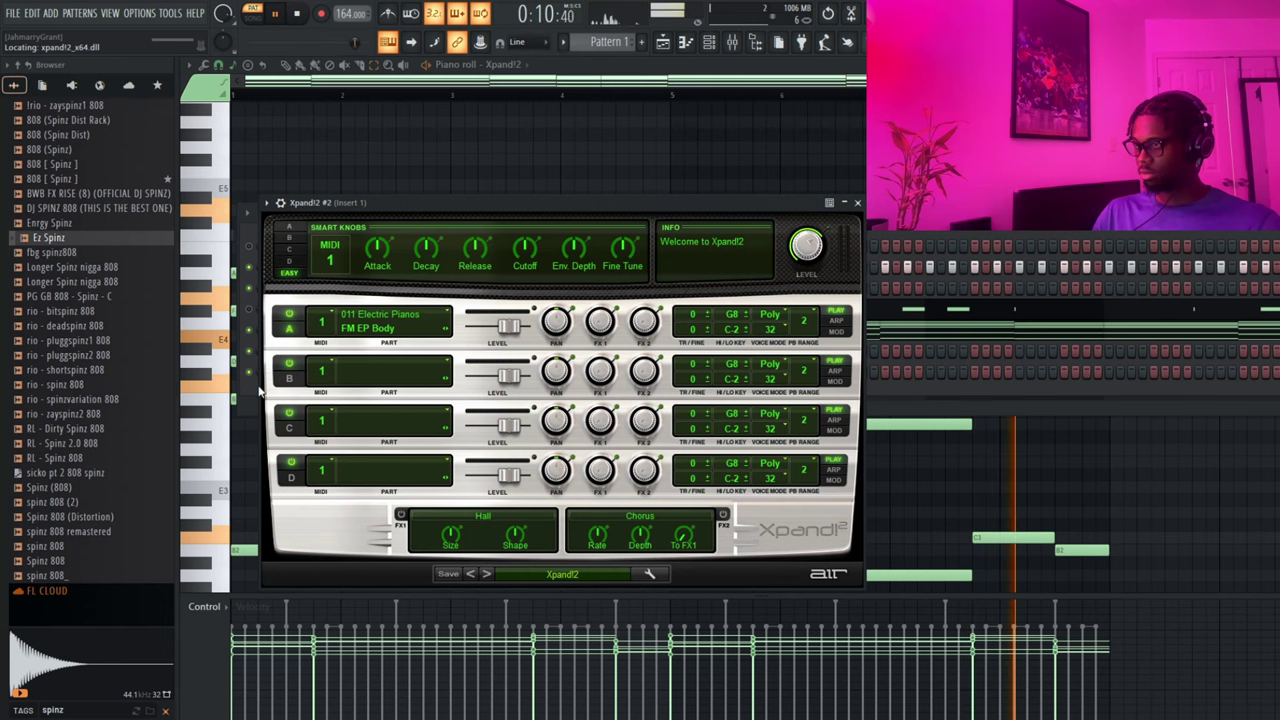
left_click(256, 396)
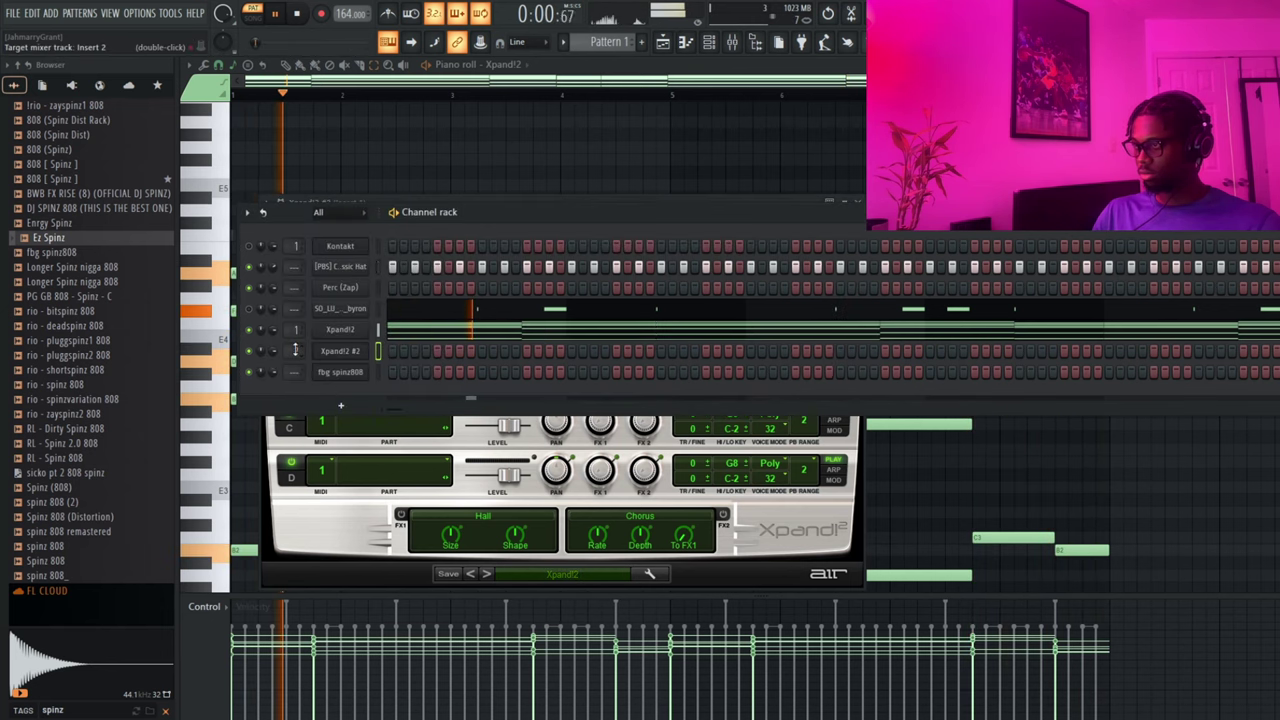
left_click(378, 352)
key("ctrl+v")
- Set part A of the Xpand!2 #2 instrument to FM Piano Bodies 1
left_click(348, 355)
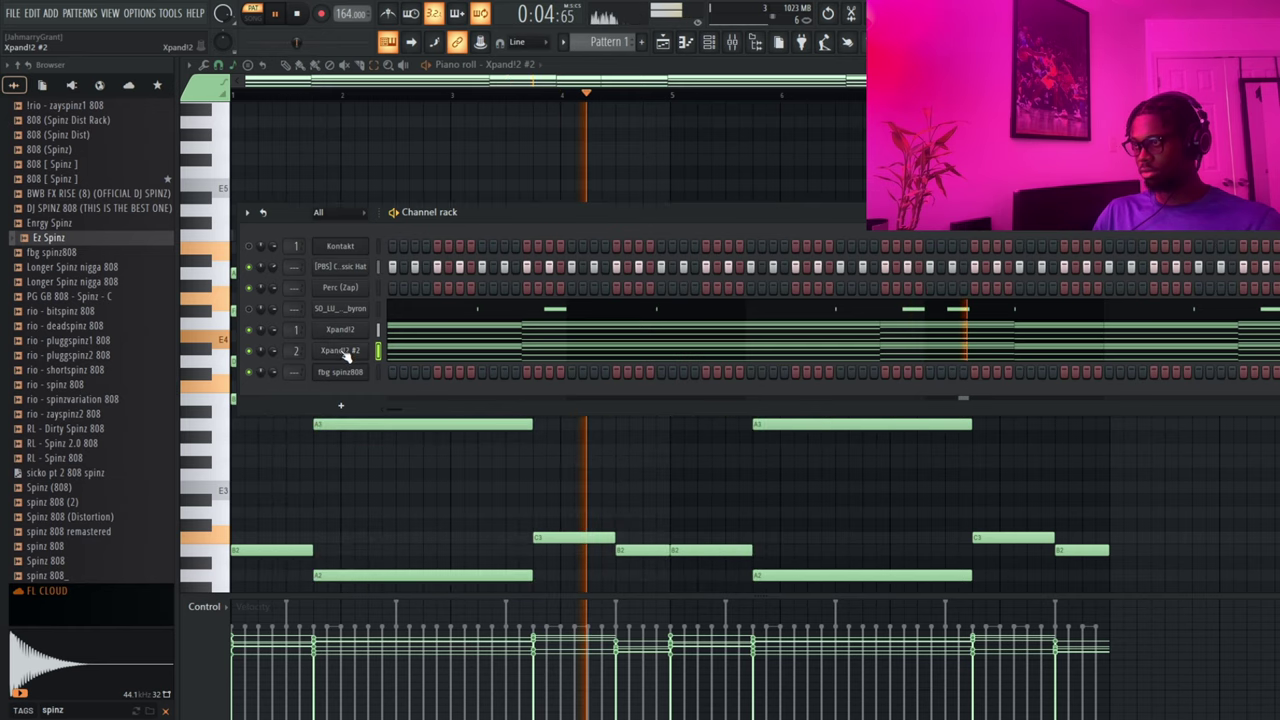
left_click(348, 355)
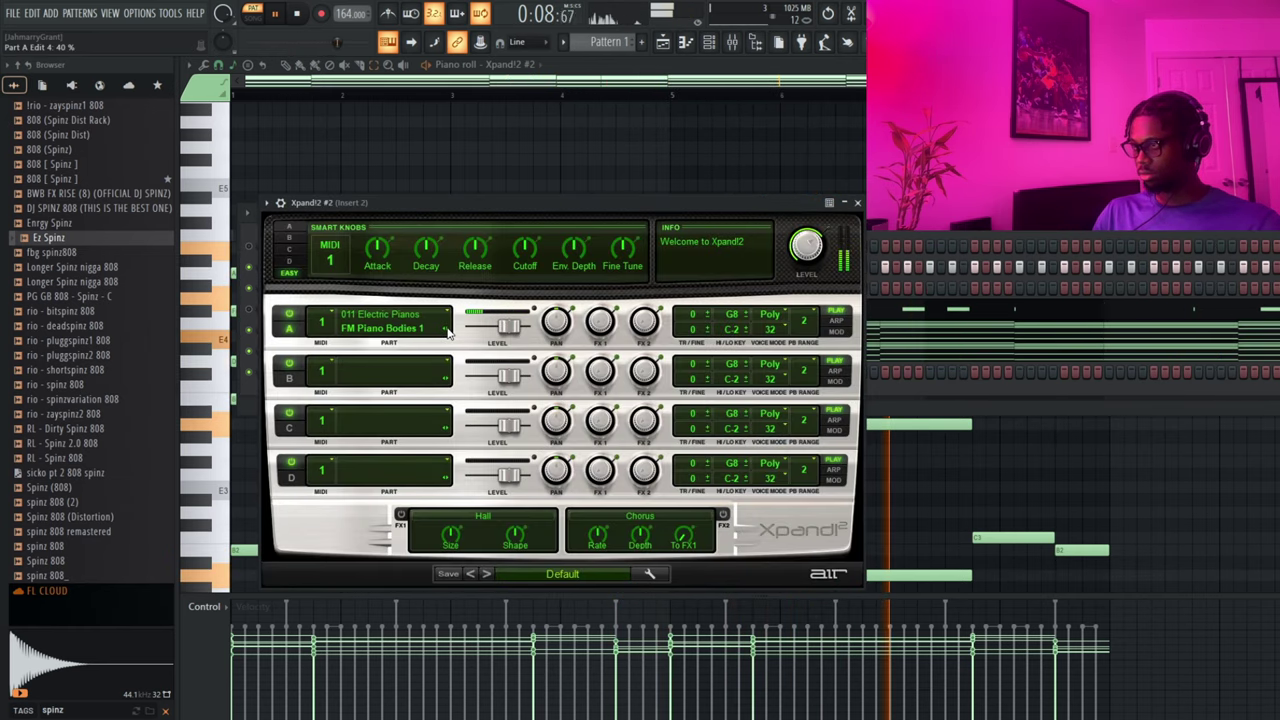
- Transpose all notes of the Xpand!2 #2 progression up one octave
left_click(952, 359)
left_click(952, 359)
key("ctrl+Up")
scroll(950, 357, "up", 1)
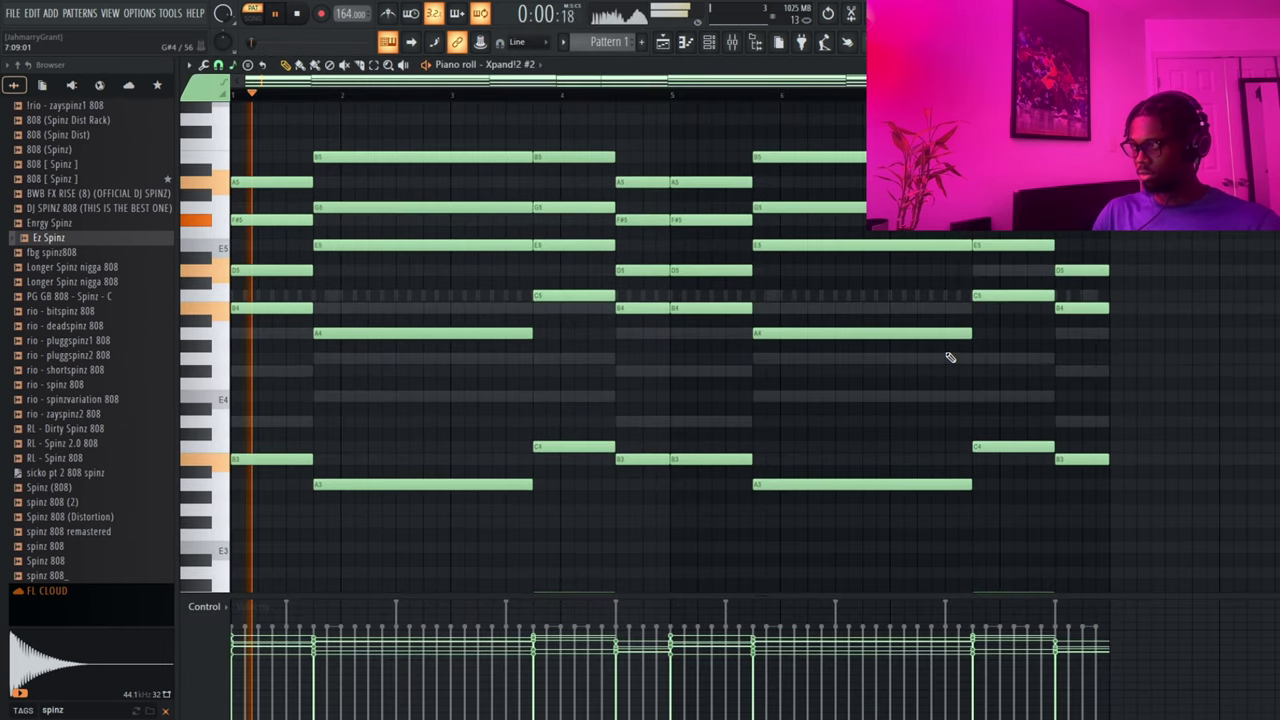
- Delete the lowest bass note under every chord in the Xpand!2 #2 progression
scroll(626, 354, "down", 5)
right_click(283, 460)
right_click(430, 484)
right_click(576, 447)
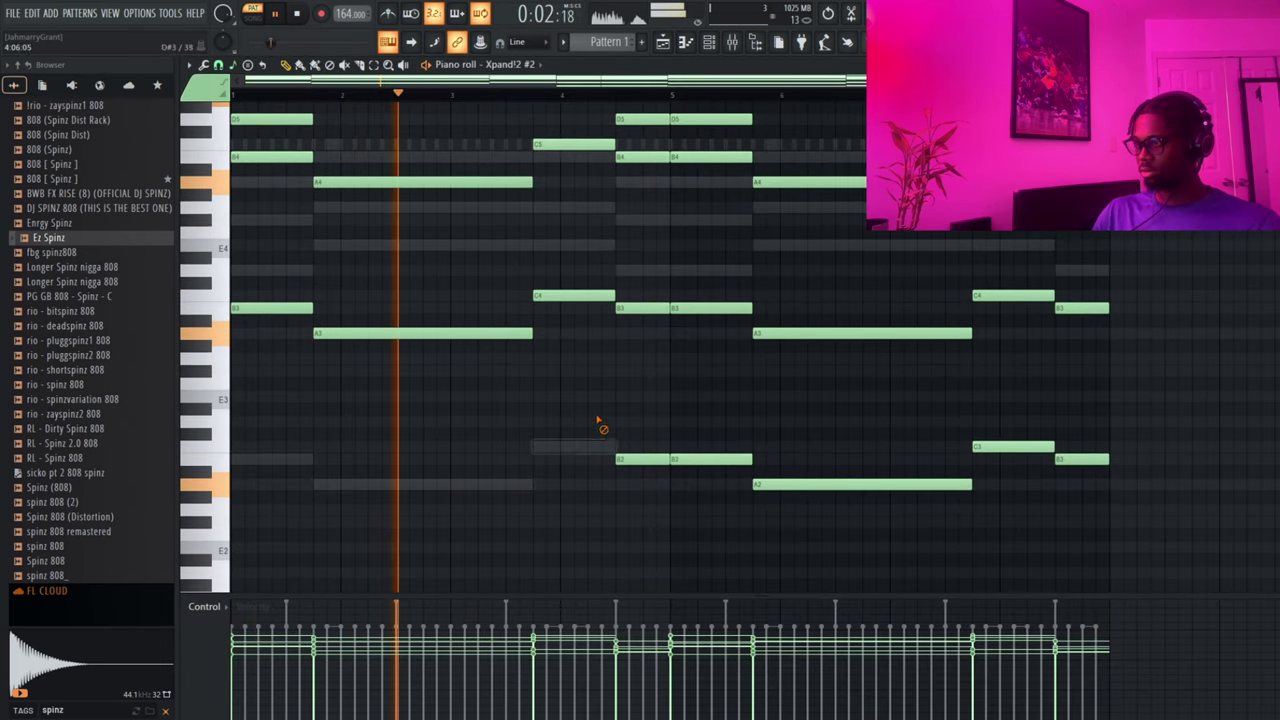
right_click(690, 459)
right_click(791, 484)
right_click(1014, 447)
right_click(1080, 459)
scroll(1120, 480, "up", 4)
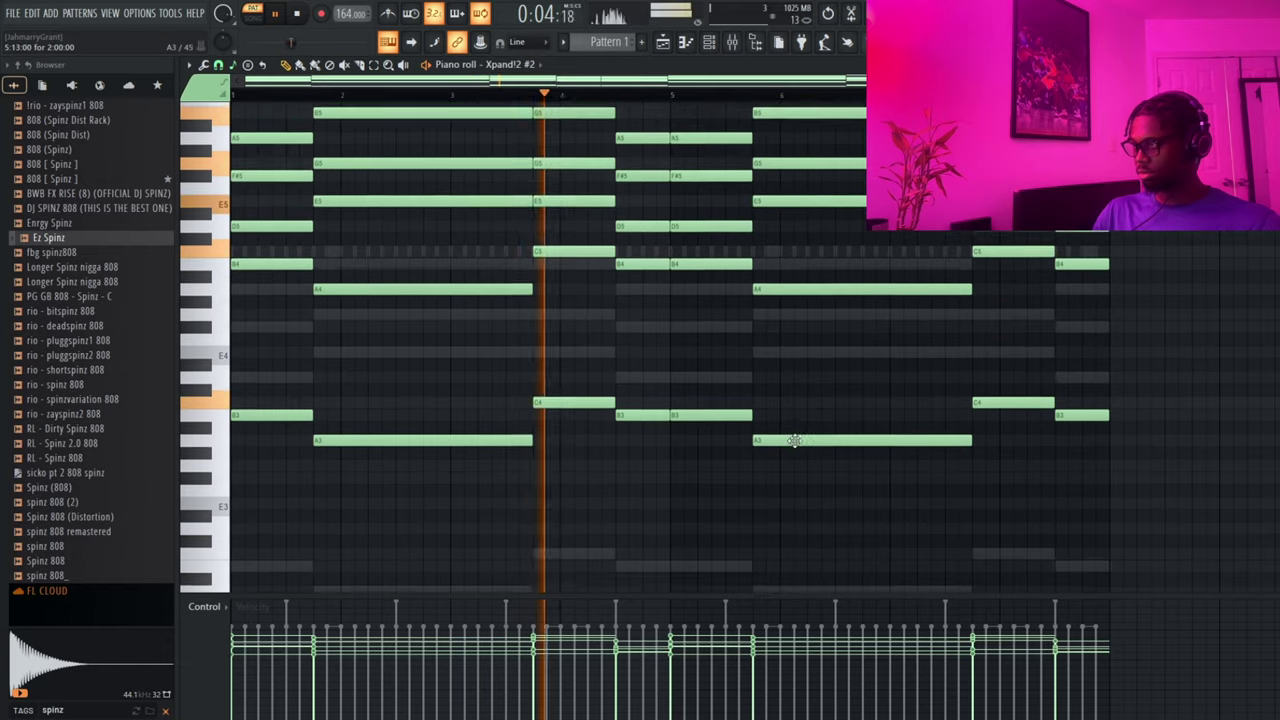
- Load the Soundtoys EffectRack on mixer Insert 2 and step through its modulation presets to the PhaseMistress phaser
left_click(733, 42)
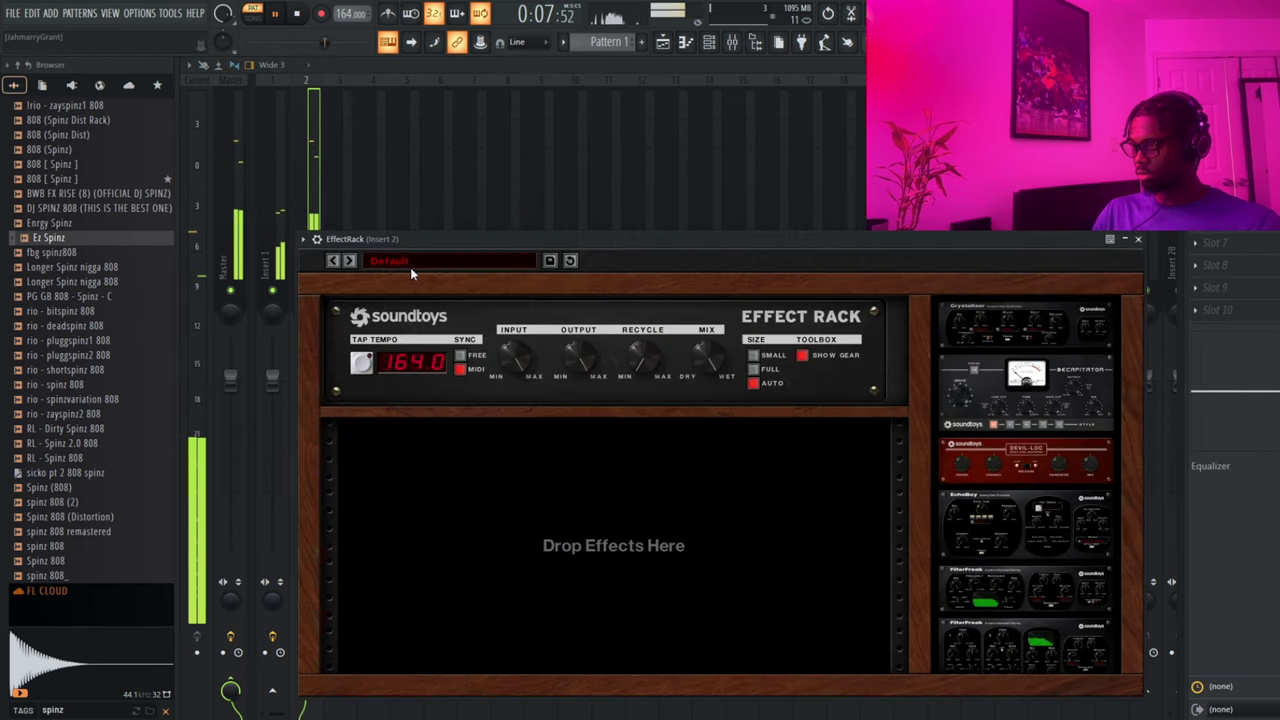
left_click(410, 267)
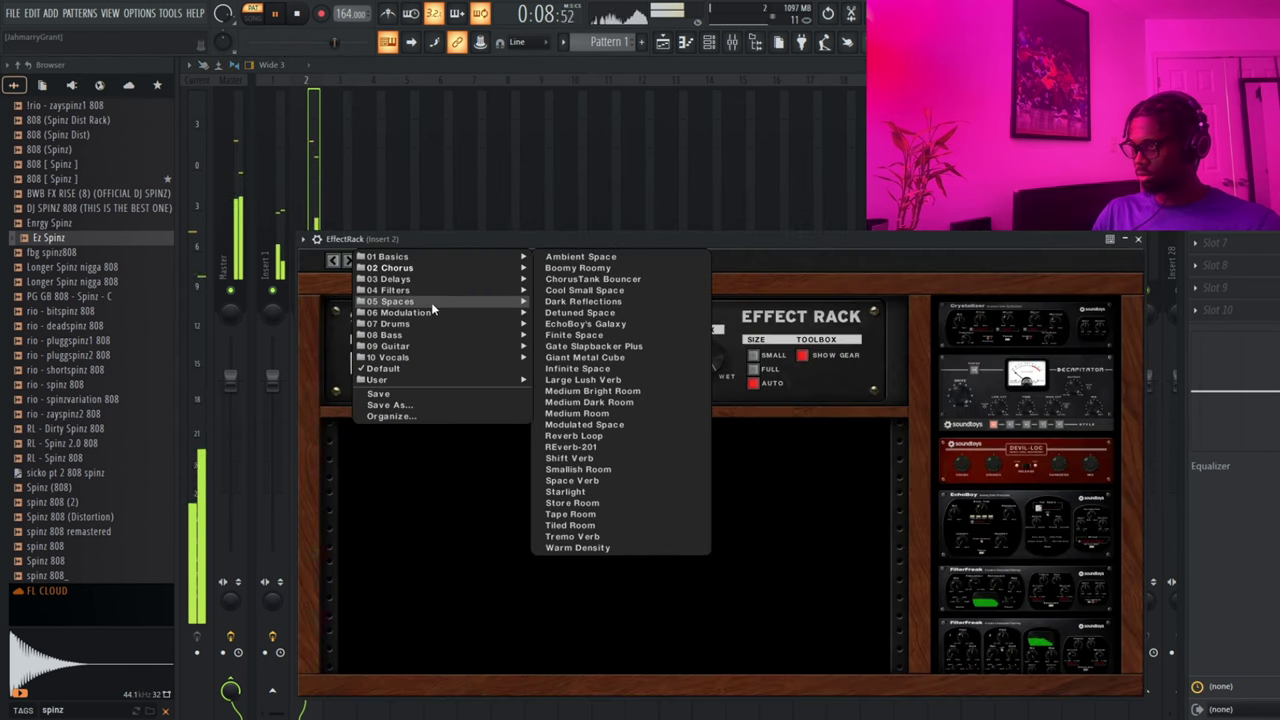
mouse_move(435, 312)
left_click(580, 323)
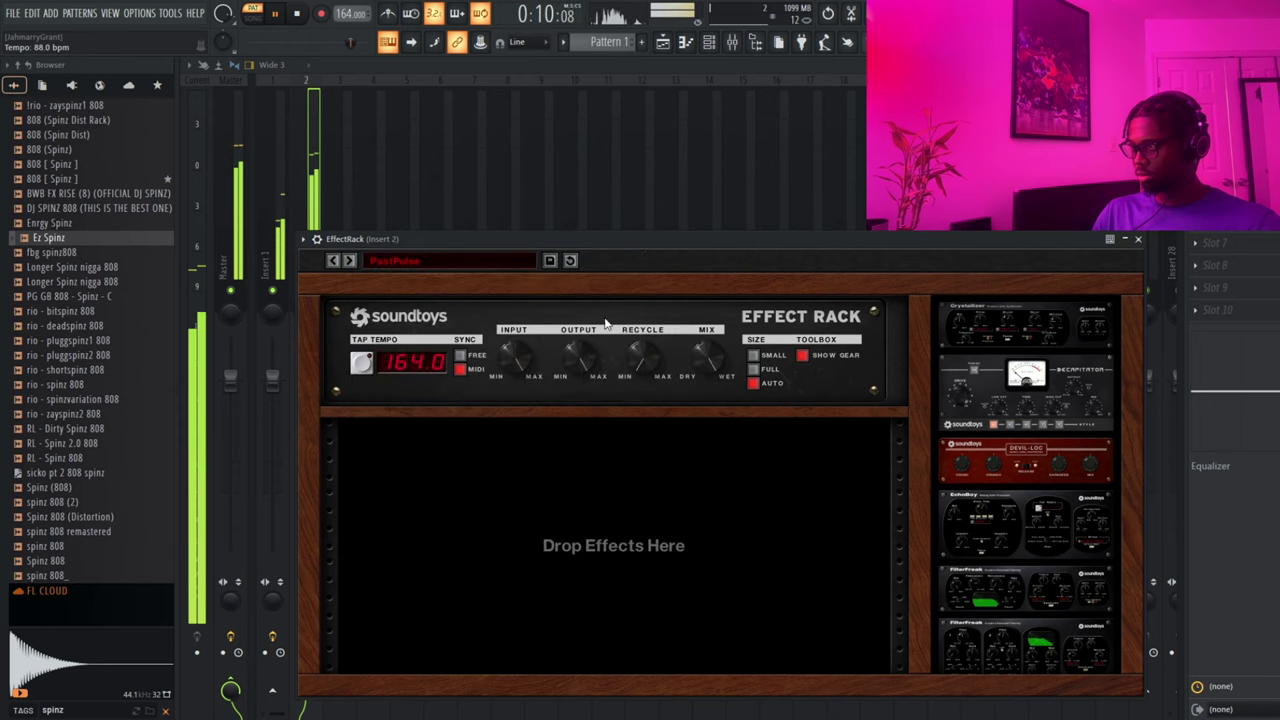
left_click_drag(670, 244, 671, 168)
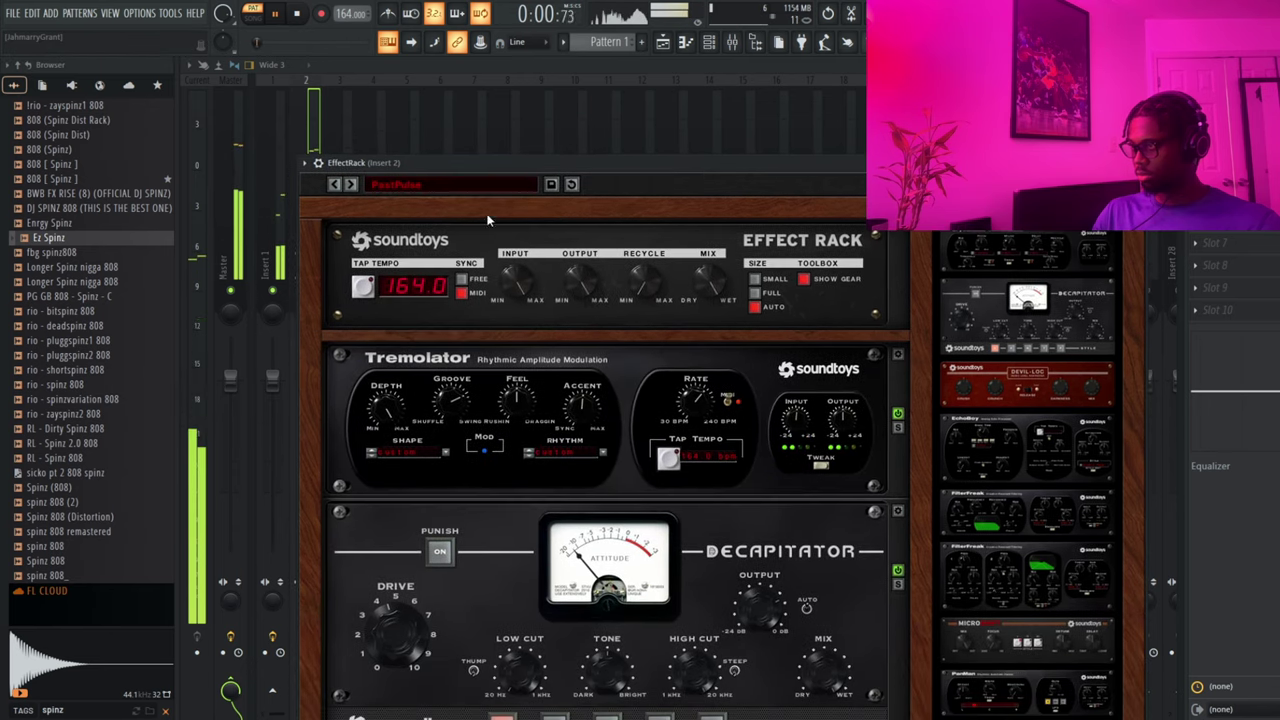
left_click(350, 185)
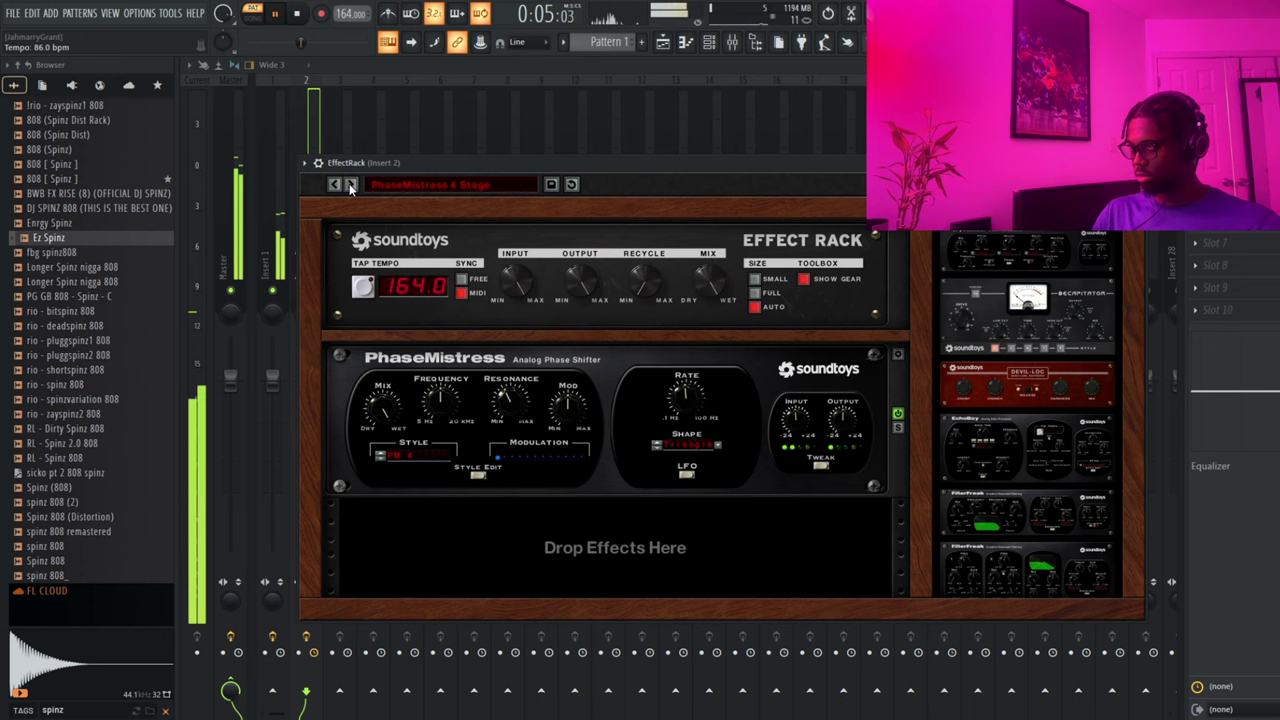
- Place fbg spinz808 notes on B4 and A4 at the starts of the first two chords
left_click(707, 44)
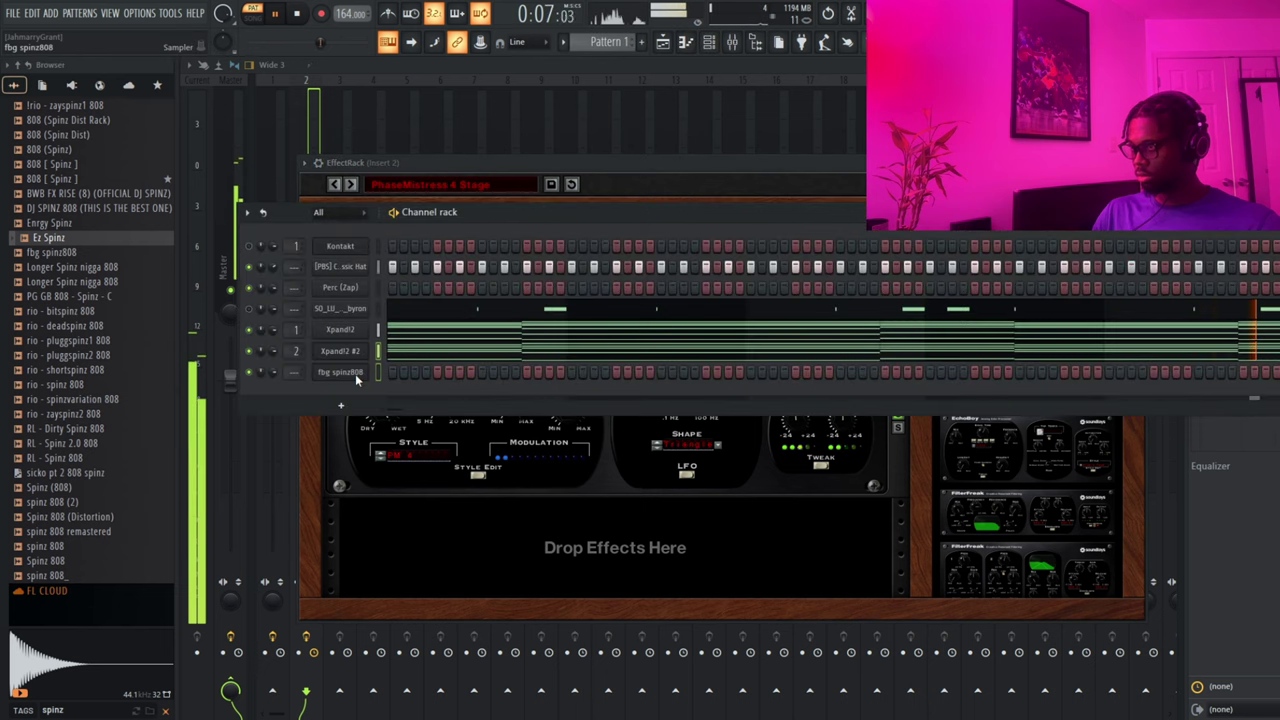
key("F7")
key("space")
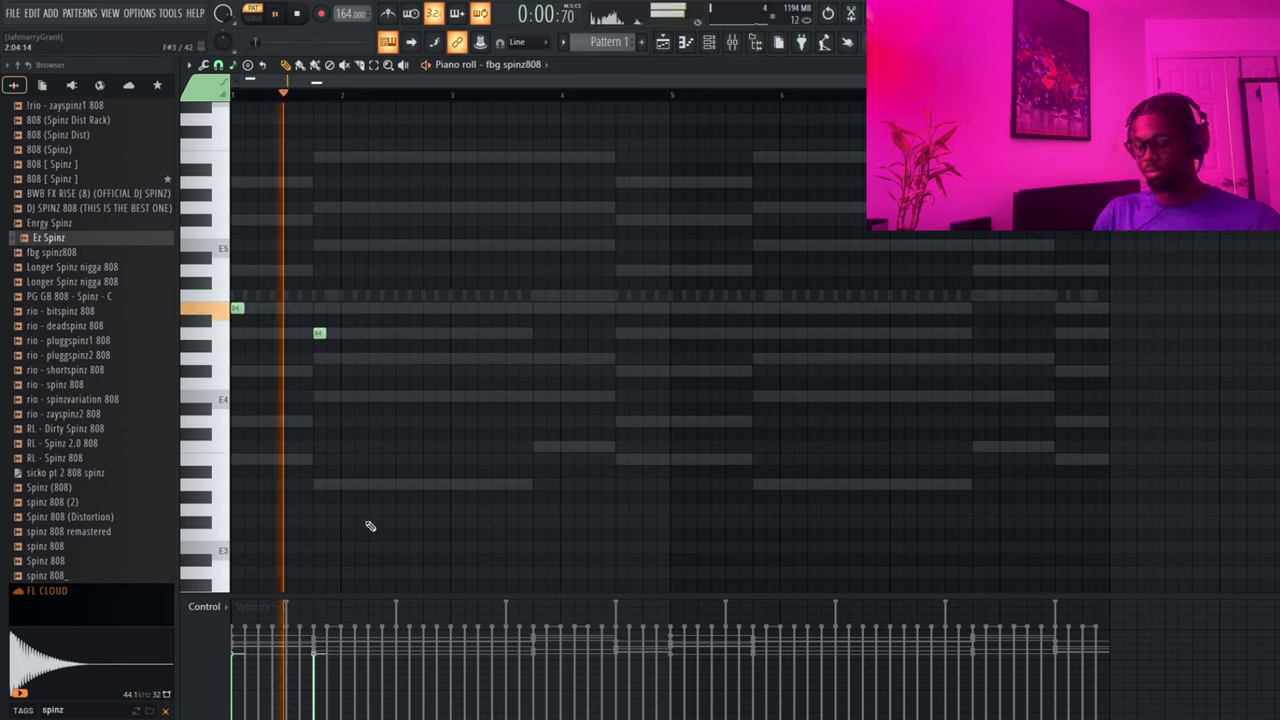
- Raise both fbg spinz808 notes one octave to B5 and A5 and replay the pattern
key("ctrl+a")
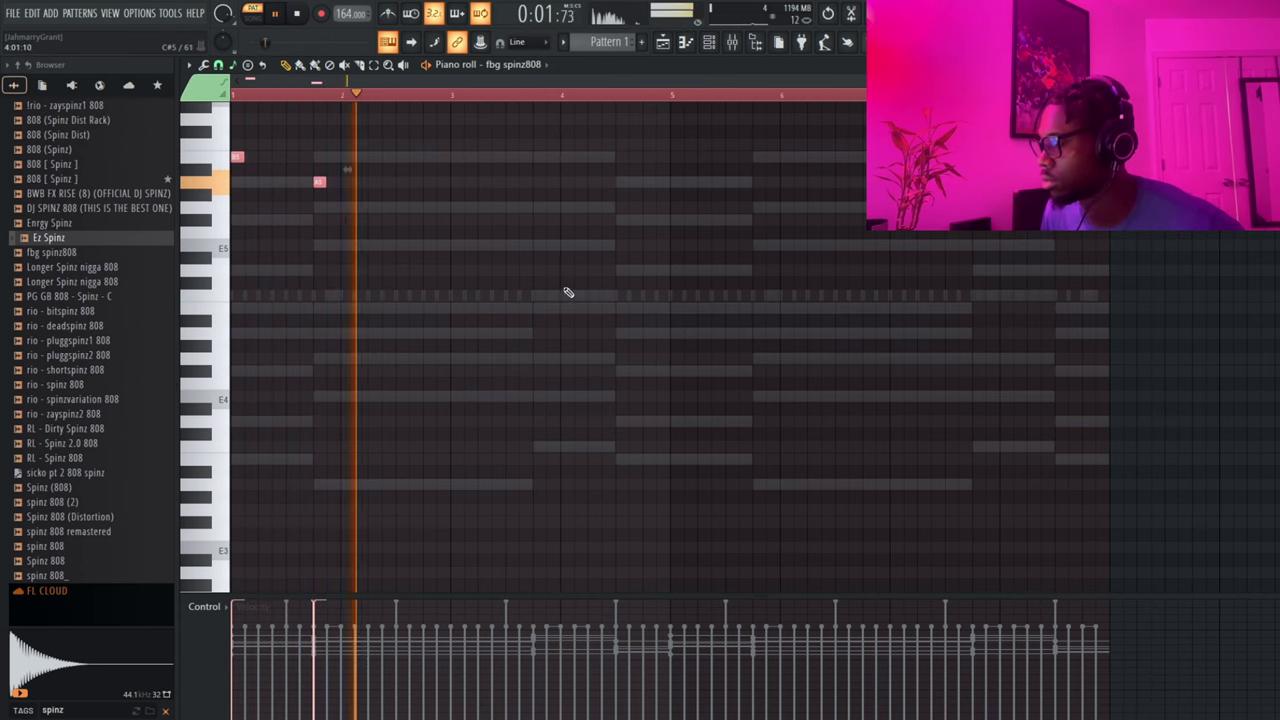
scroll(566, 291, "up", 3)
scroll(437, 358, "up", 1)
key("space")
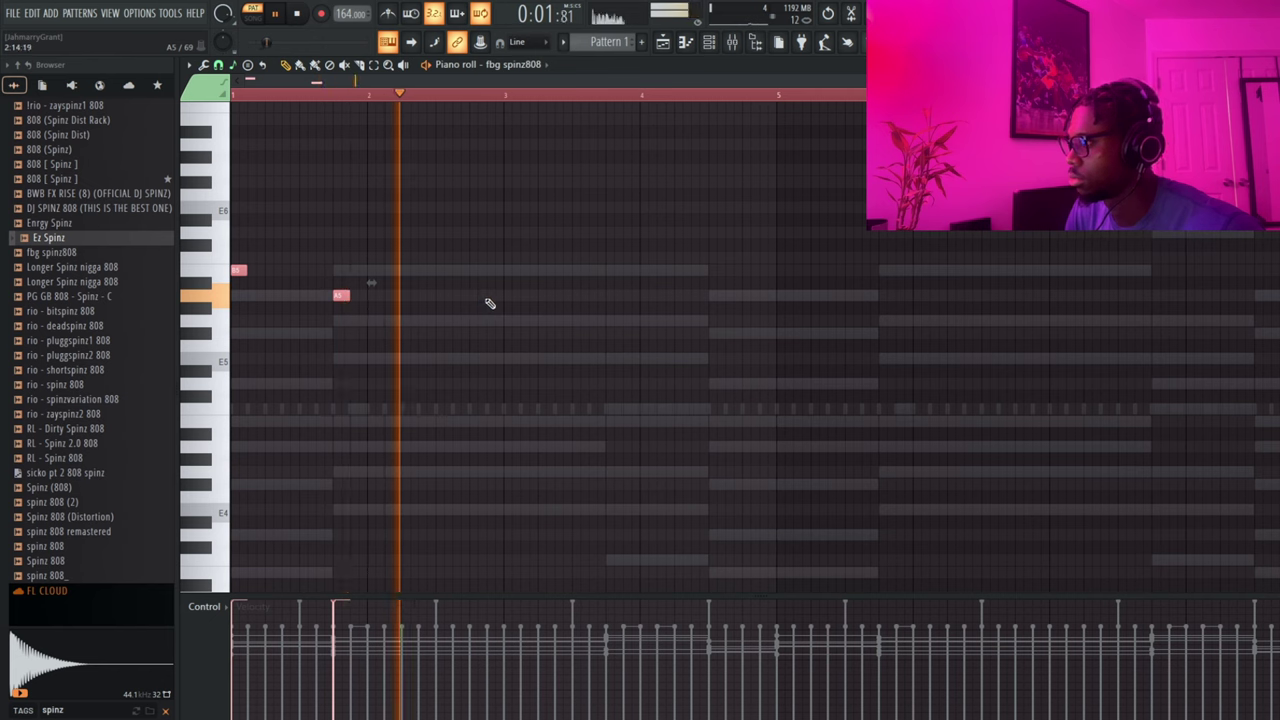
- Place two back-to-back A5 notes at the start of bar 3 in the fbg spinz808 bassline
left_click(490, 296)
right_click(495, 297)
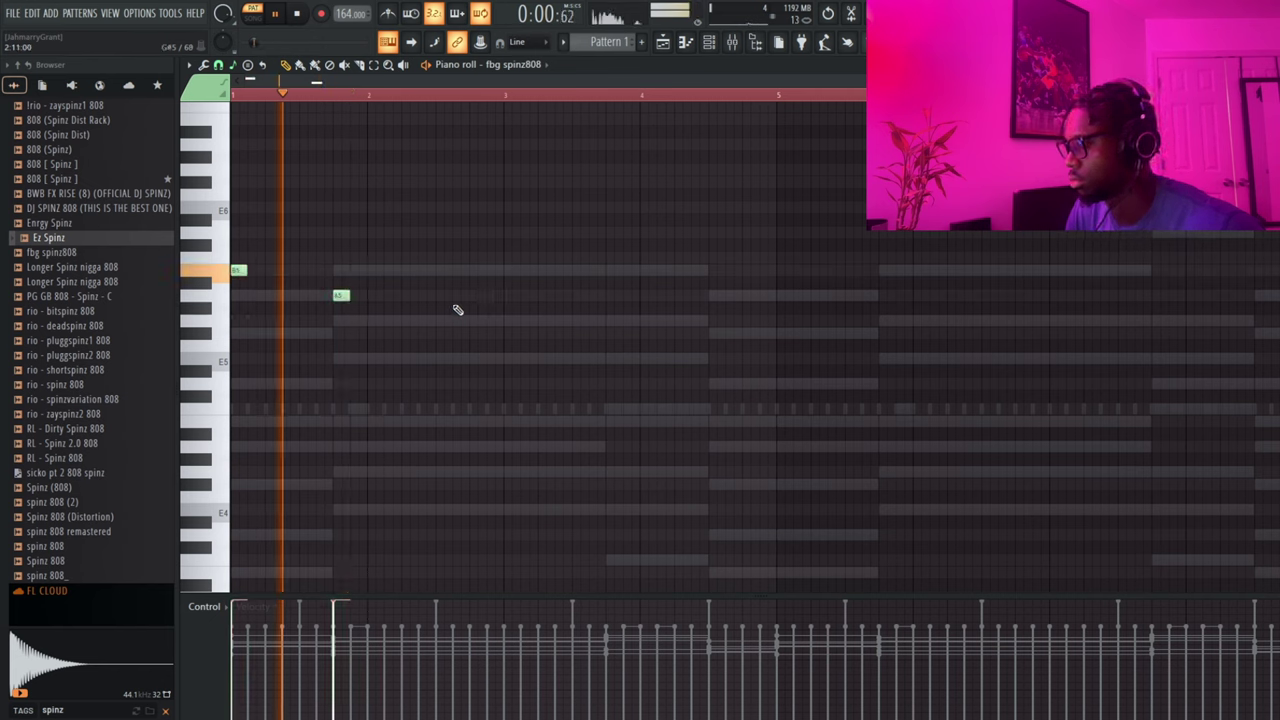
left_click(510, 295)
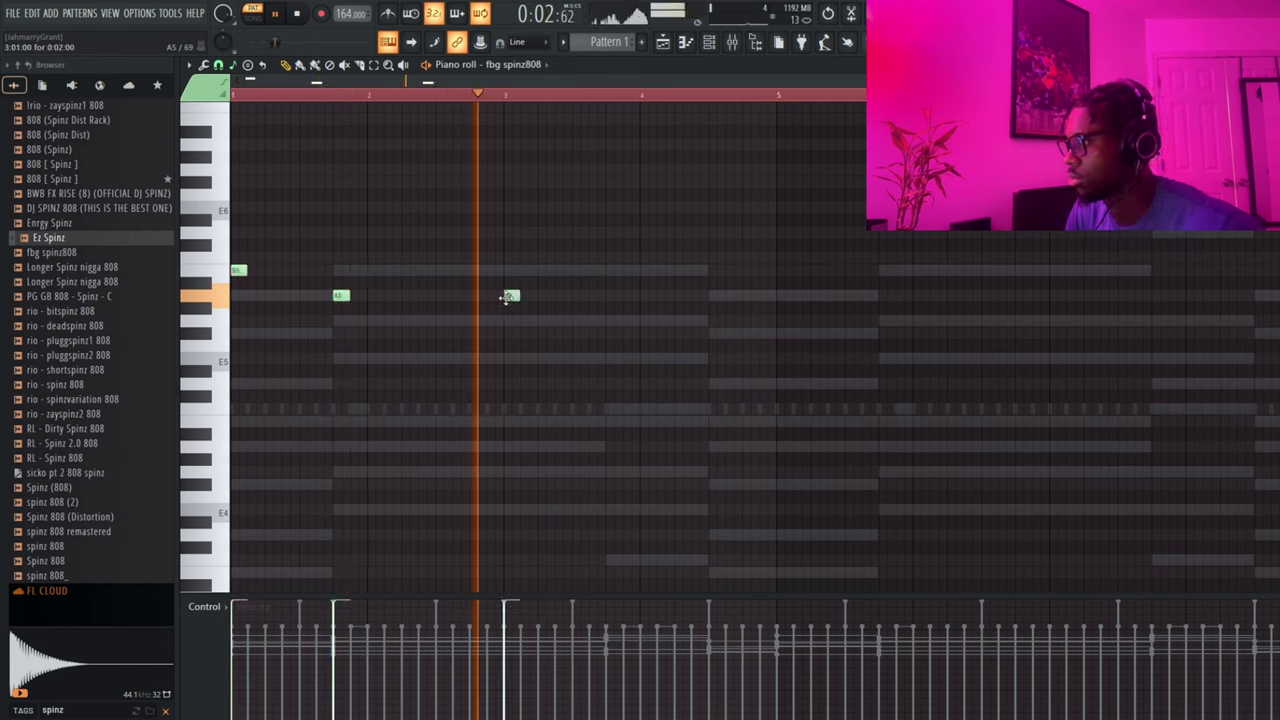
left_click(545, 295)
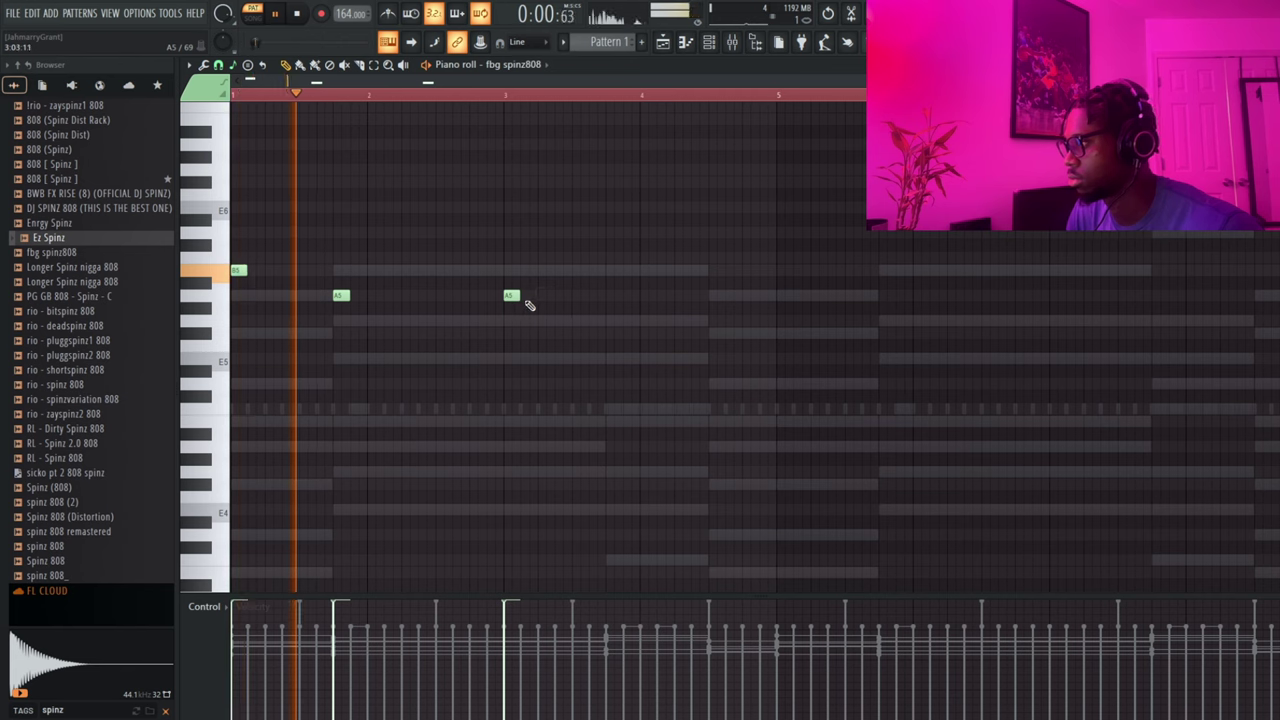
left_click(528, 296)
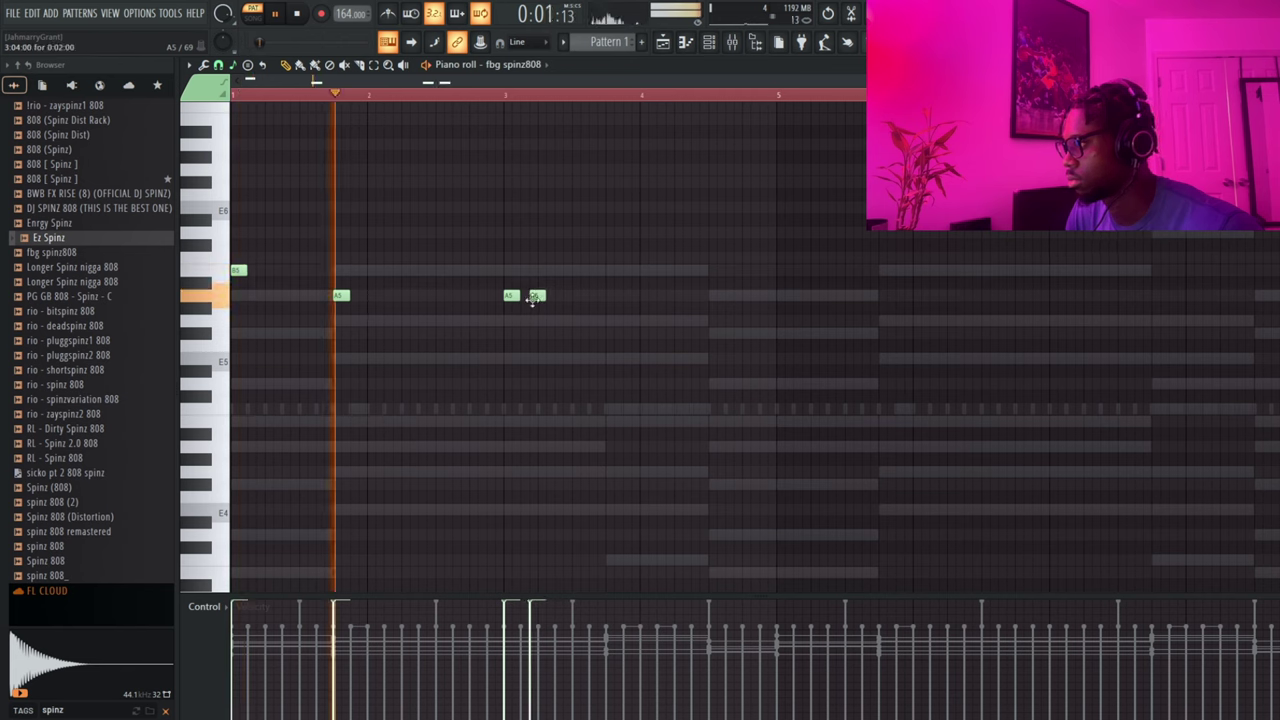
left_click(596, 296)
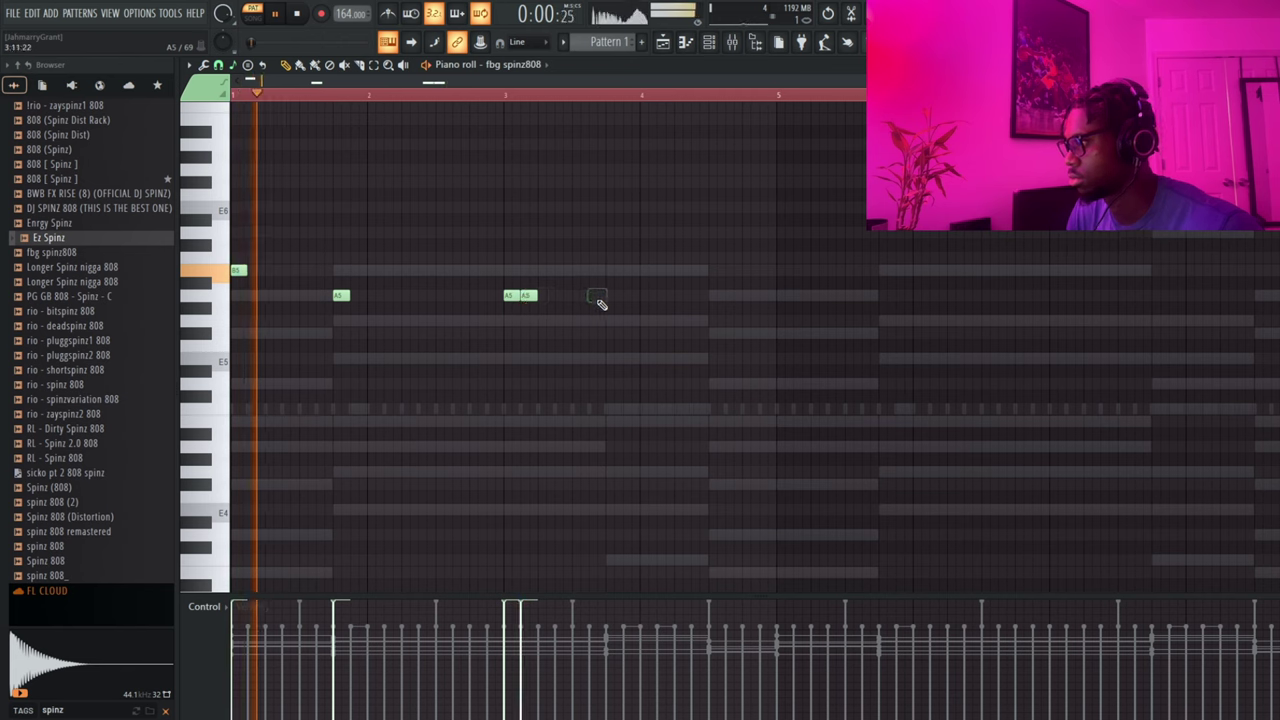
- Add two back-to-back A5 notes on beat 4 of bar 3 and one A5 on beat 4 of bar 2
left_click(610, 297)
left_click(626, 297)
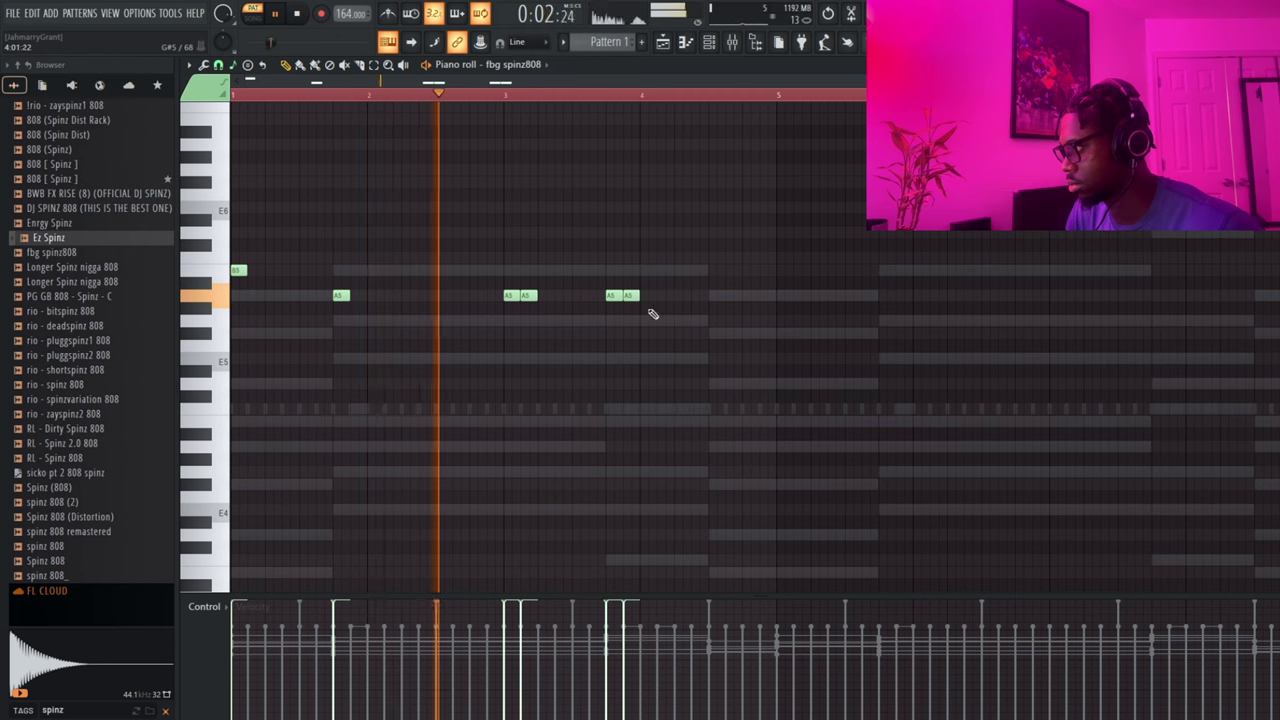
left_click(475, 297)
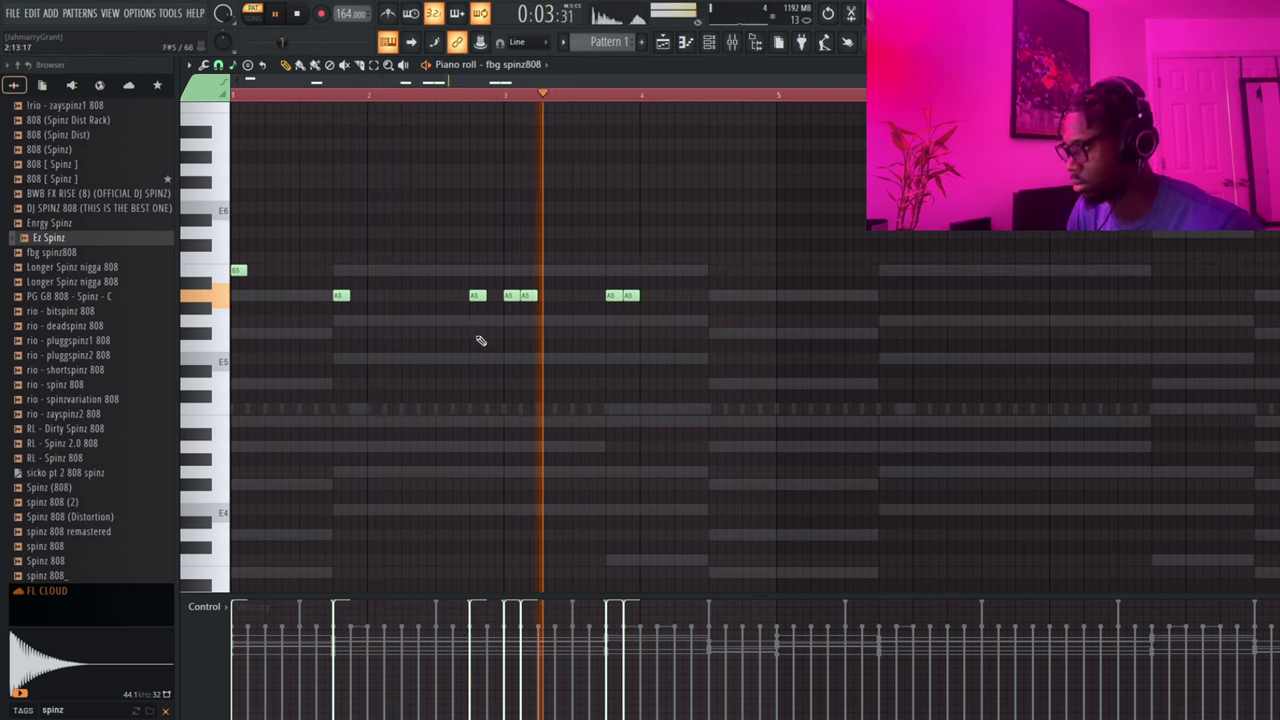
left_click(676, 297)
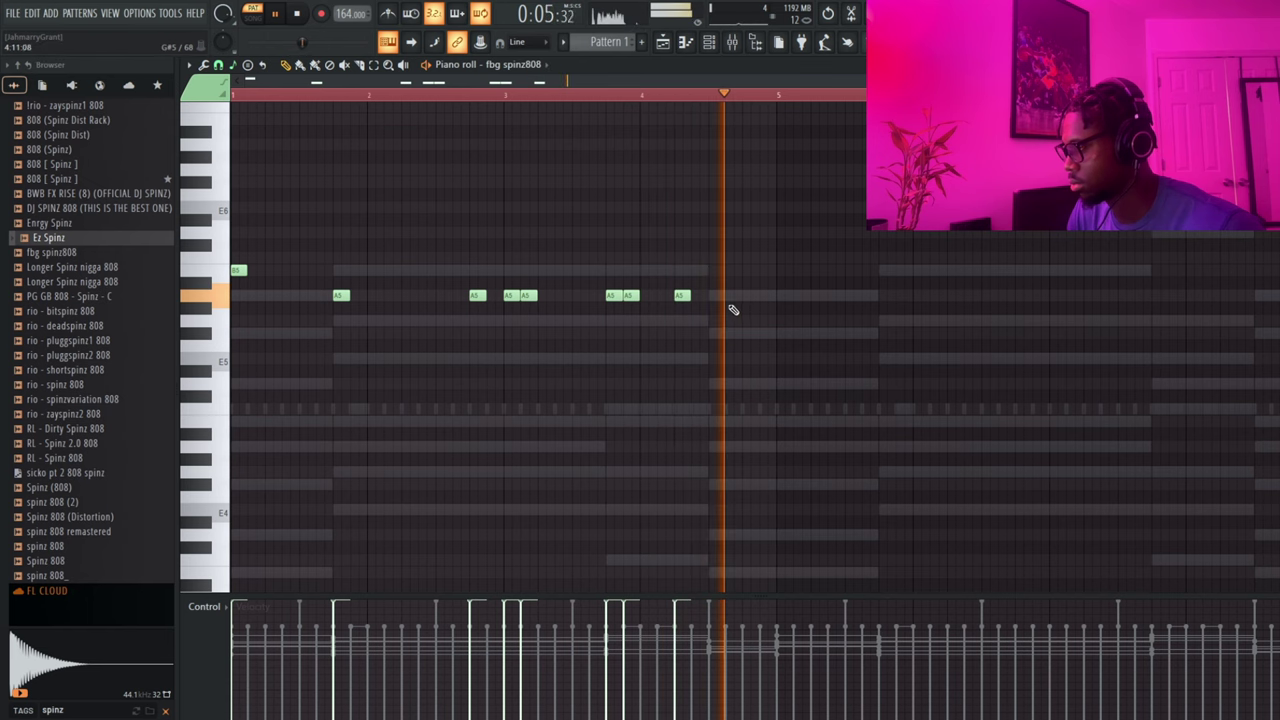
right_click(683, 296)
- Try C4 bass notes in line with the lower ghost note of the chord starting late in bar 3
scroll(729, 314, "down", 2)
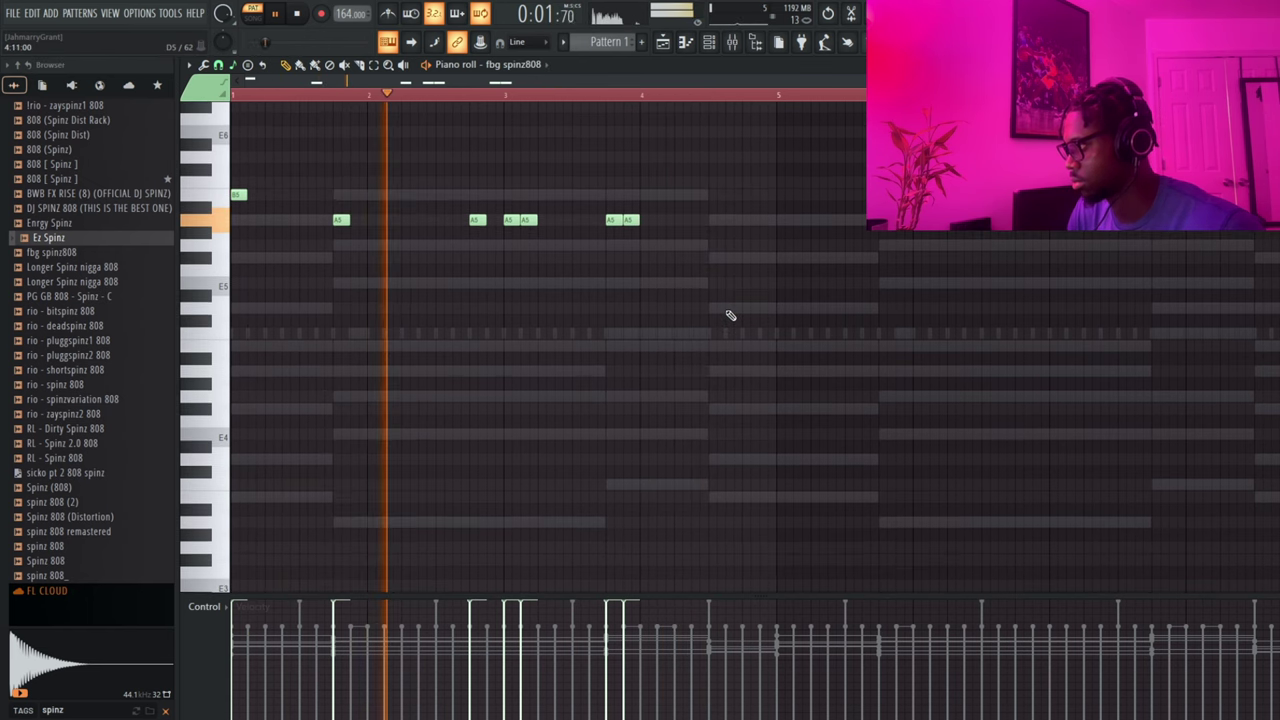
scroll(731, 316, "up", 1)
scroll(690, 330, "down", 2)
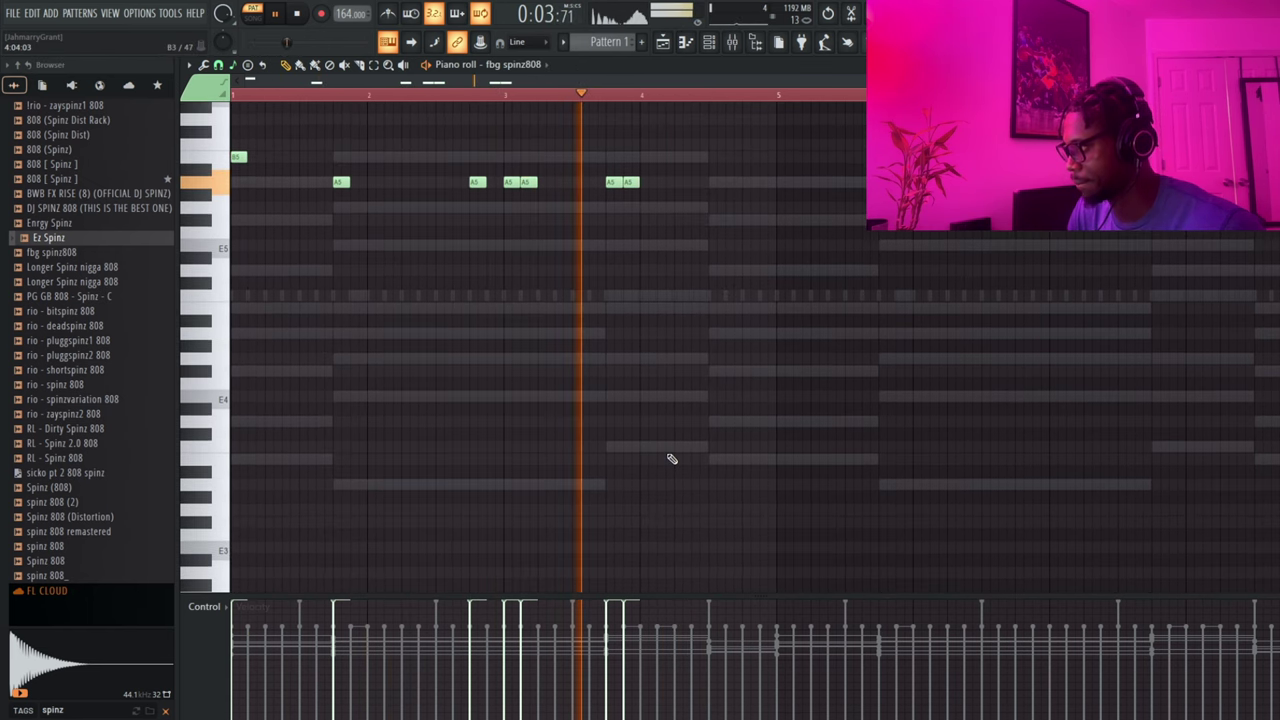
left_click(674, 460)
left_click(679, 452)
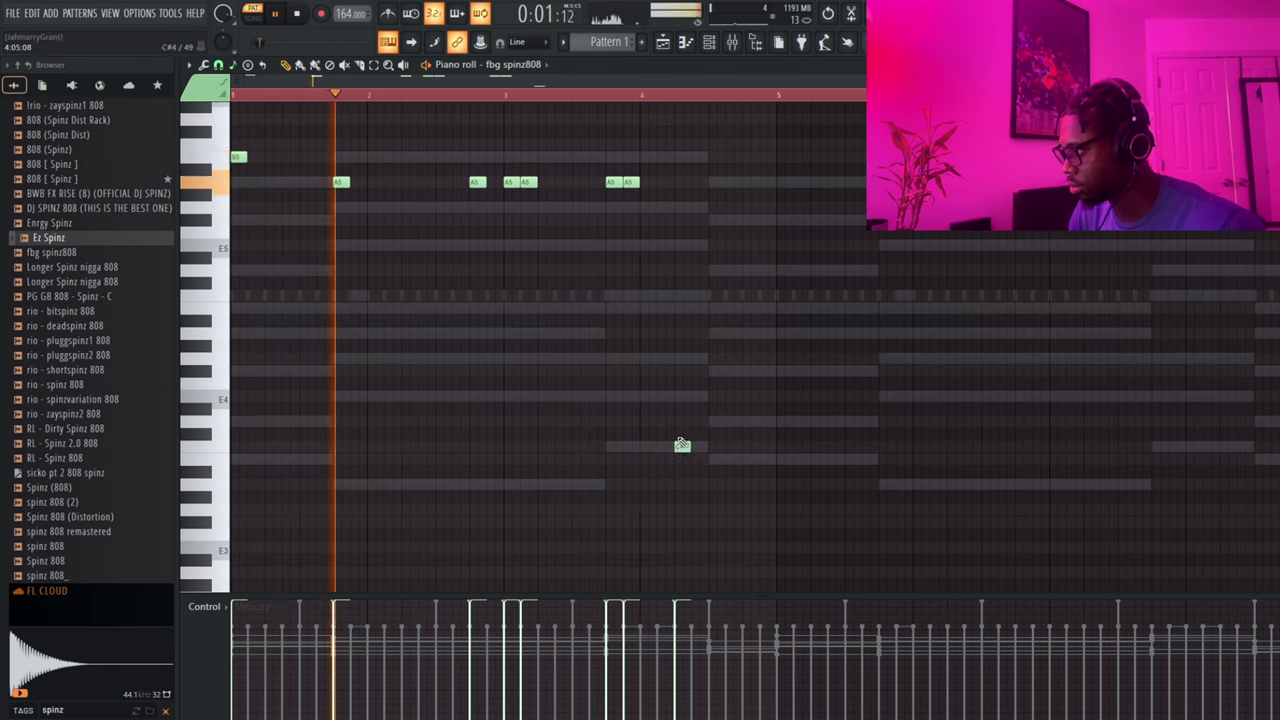
left_click(613, 448)
right_click(682, 449)
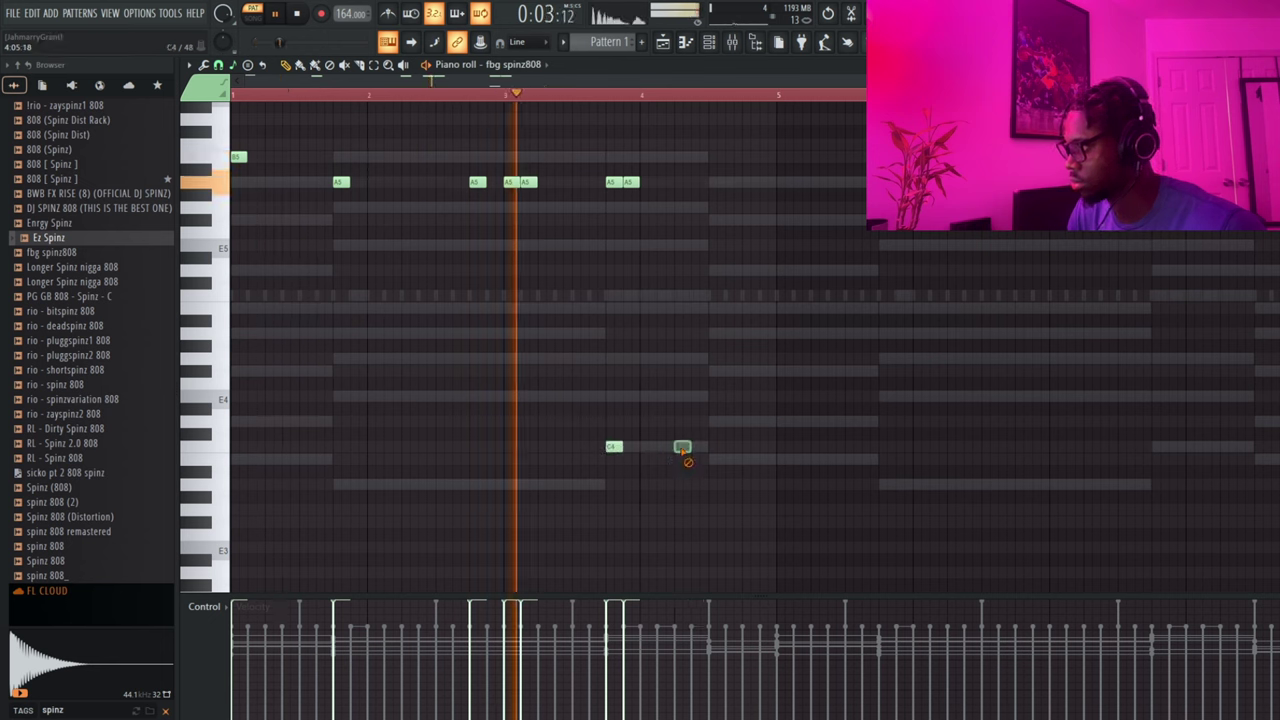
right_click(614, 448)
- Raise the two A5 notes late in bar 3 by two semitones to the pitch of the first bass note
left_click_drag(598, 176, 652, 204)
key("Up")
key("Up")
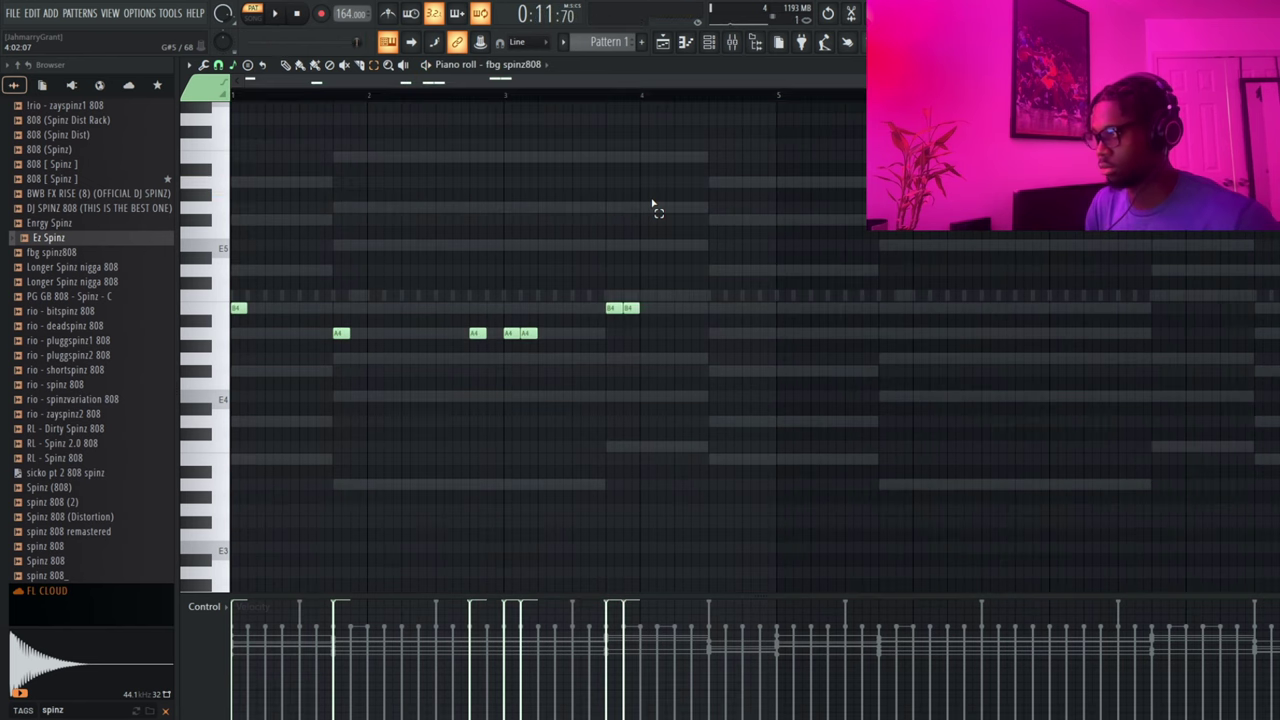
- Lower the entire 808 bassline to the chords' low register to match its notes to C4 and A3
key("ctrl+a")
key("ctrl+Down")
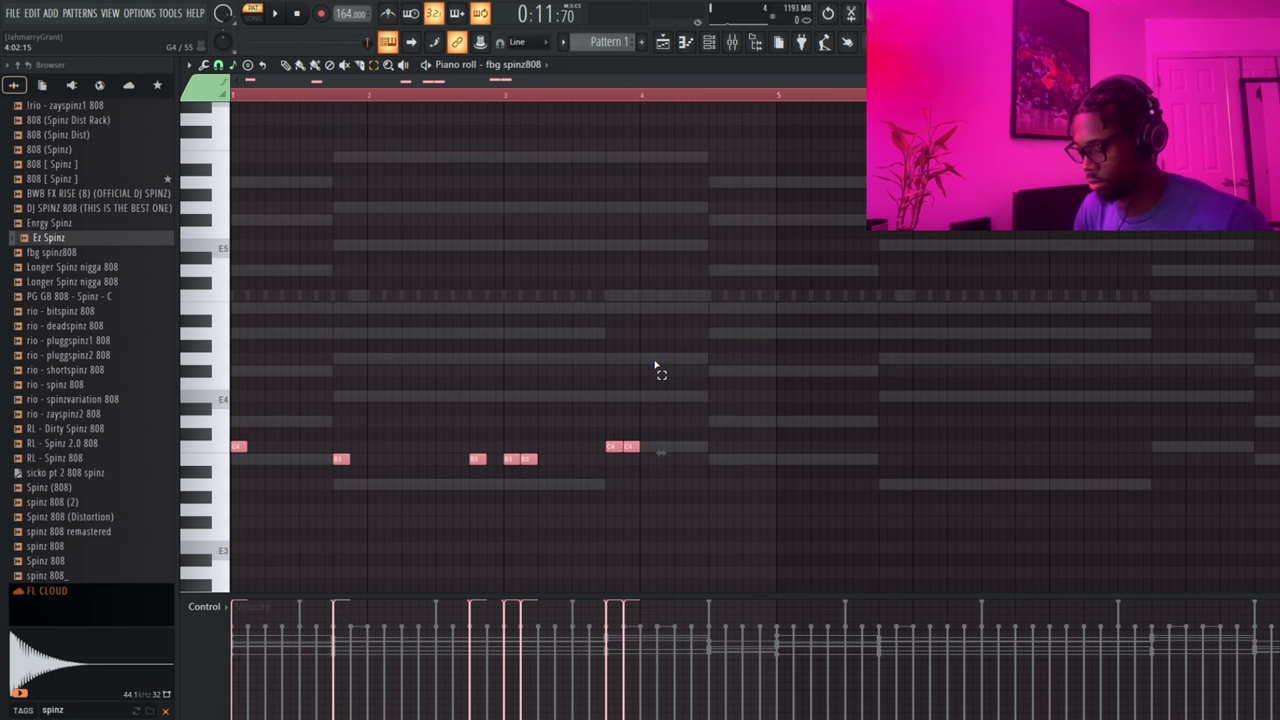
key("ctrl+Down")
scroll(655, 367, "down", 1)
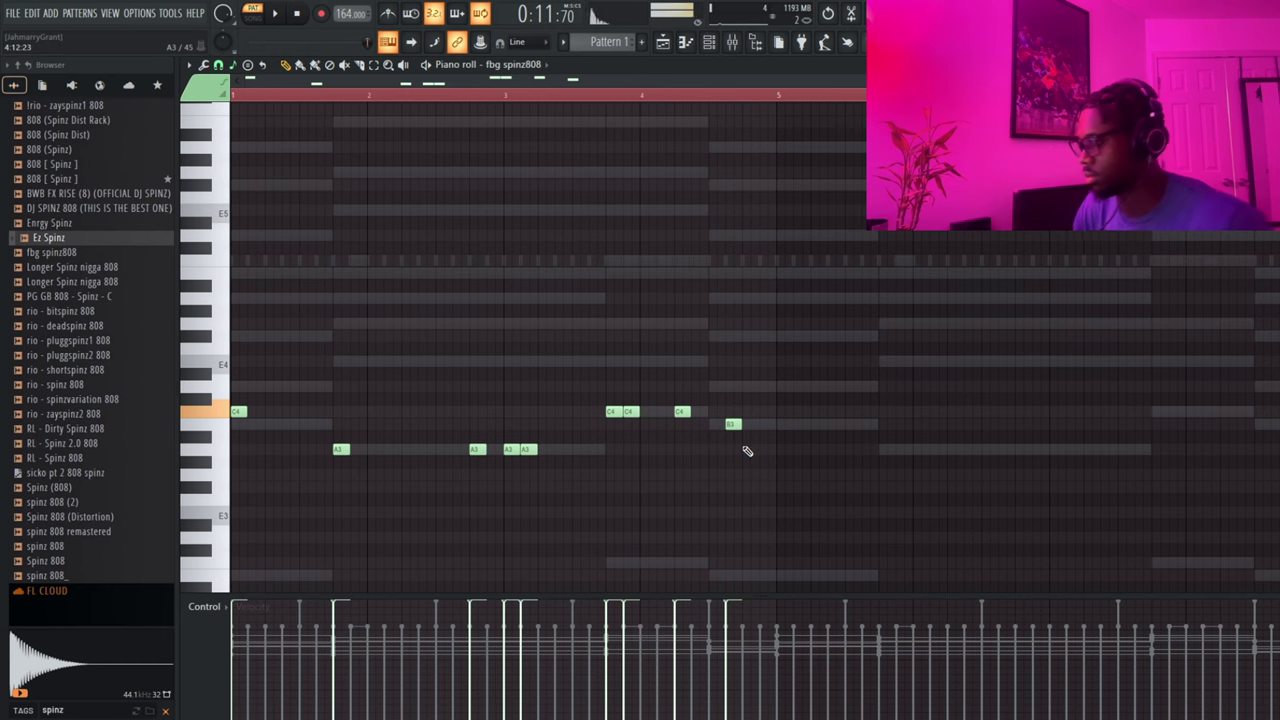
- Raise the whole 808 bassline two octaves to C6, B5 and A5 and replay the pattern
key("ctrl+Up")
key("space")
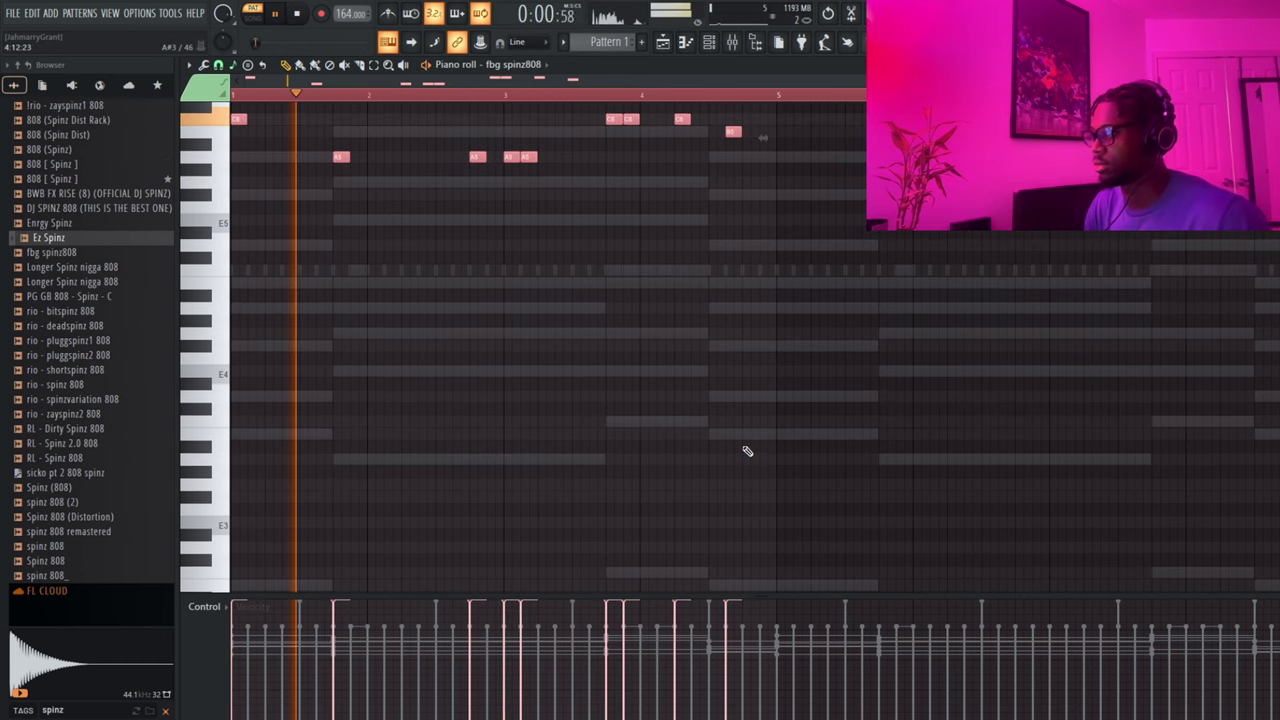
scroll(714, 437, "up", 3)
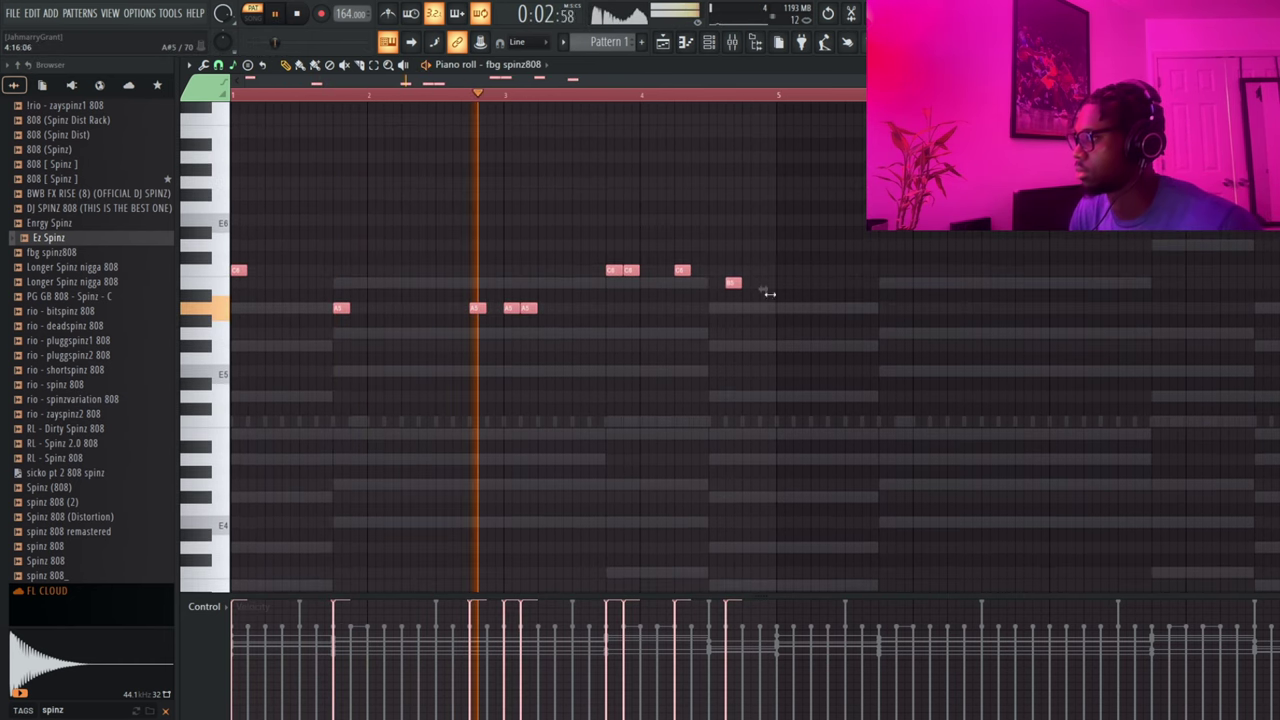
left_click(784, 284)
right_click(782, 285)
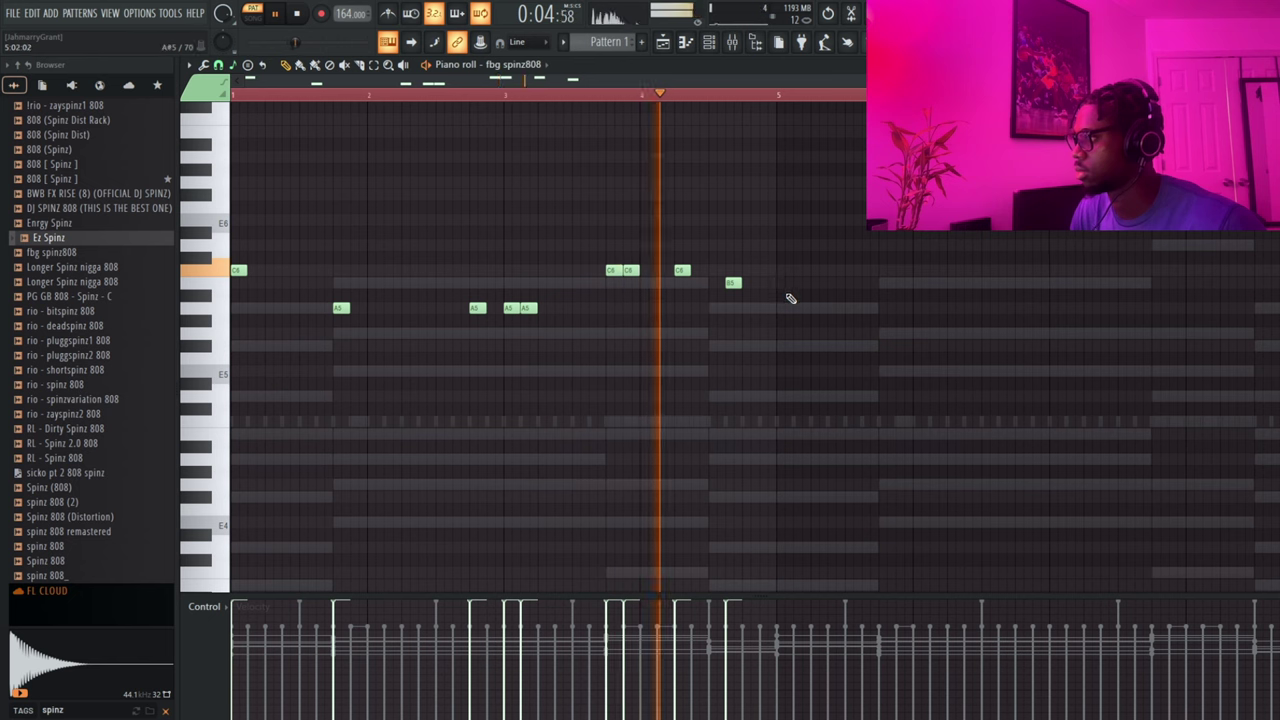
key("space")
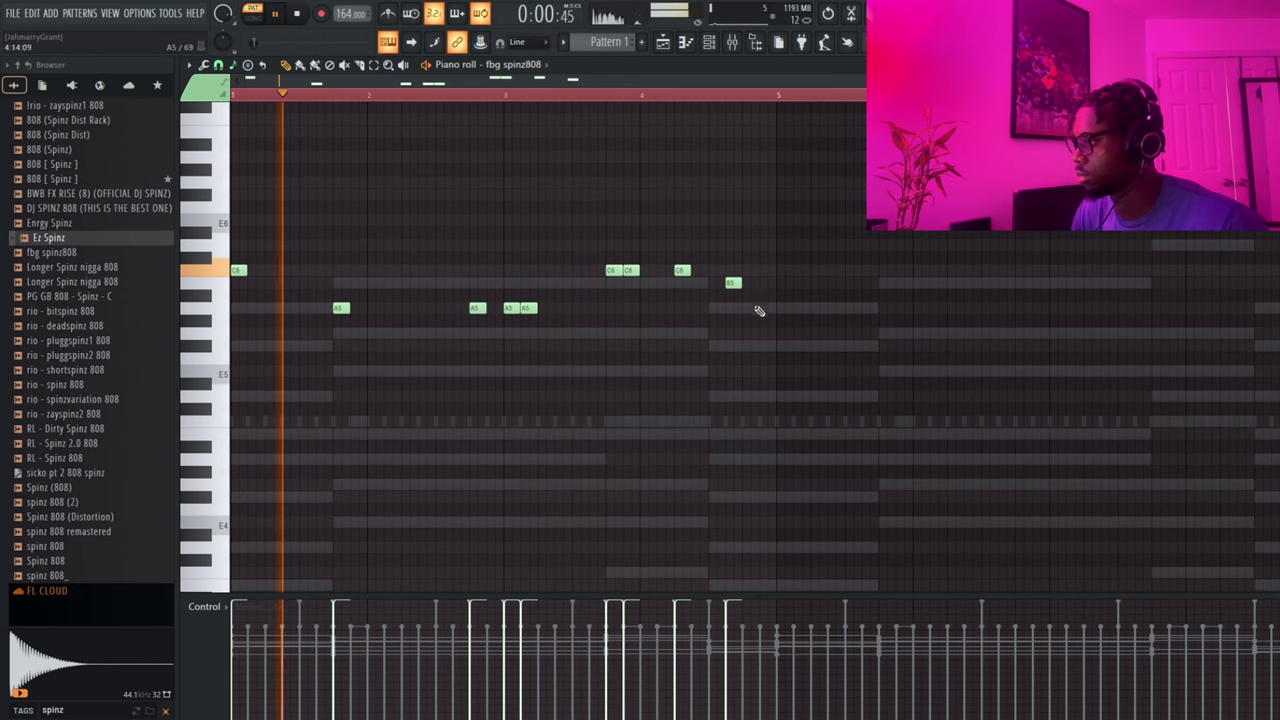
- Audition other Spinz 808 samples and replace the fbg spinz808 channel's sample with PG GB 808 - Spinz - C
key("F6")
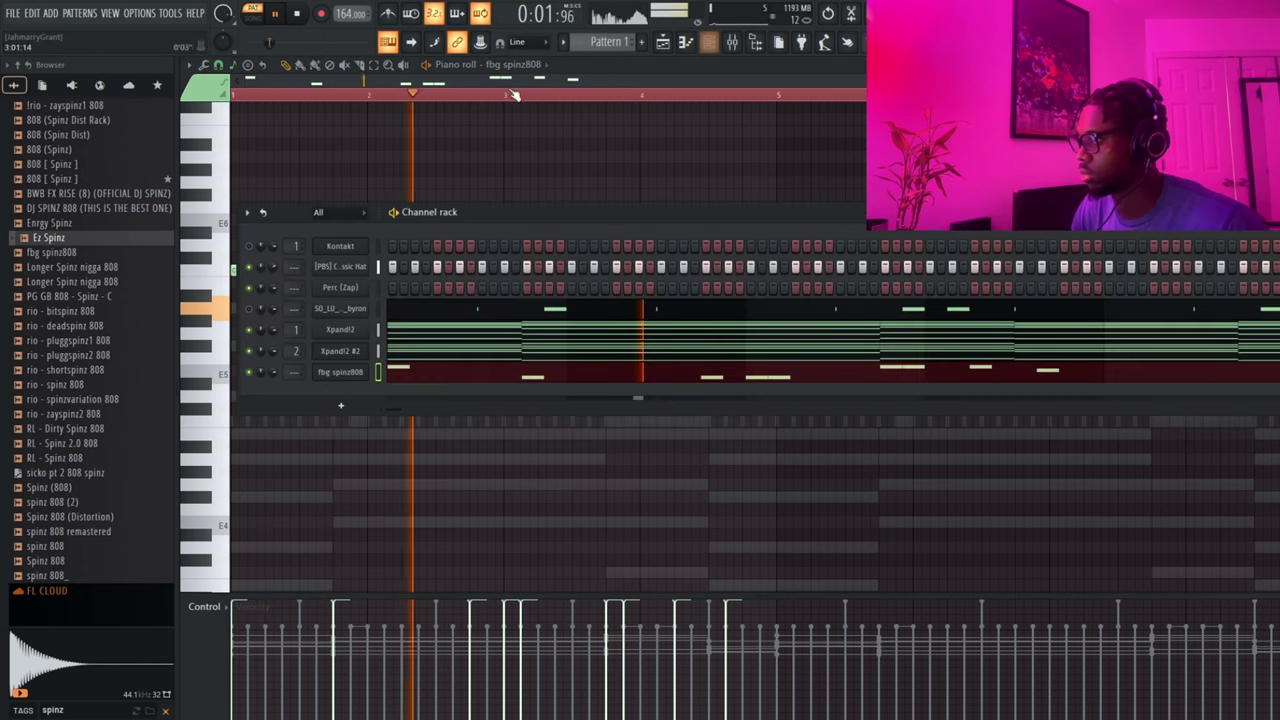
left_click(100, 254)
left_click(106, 268)
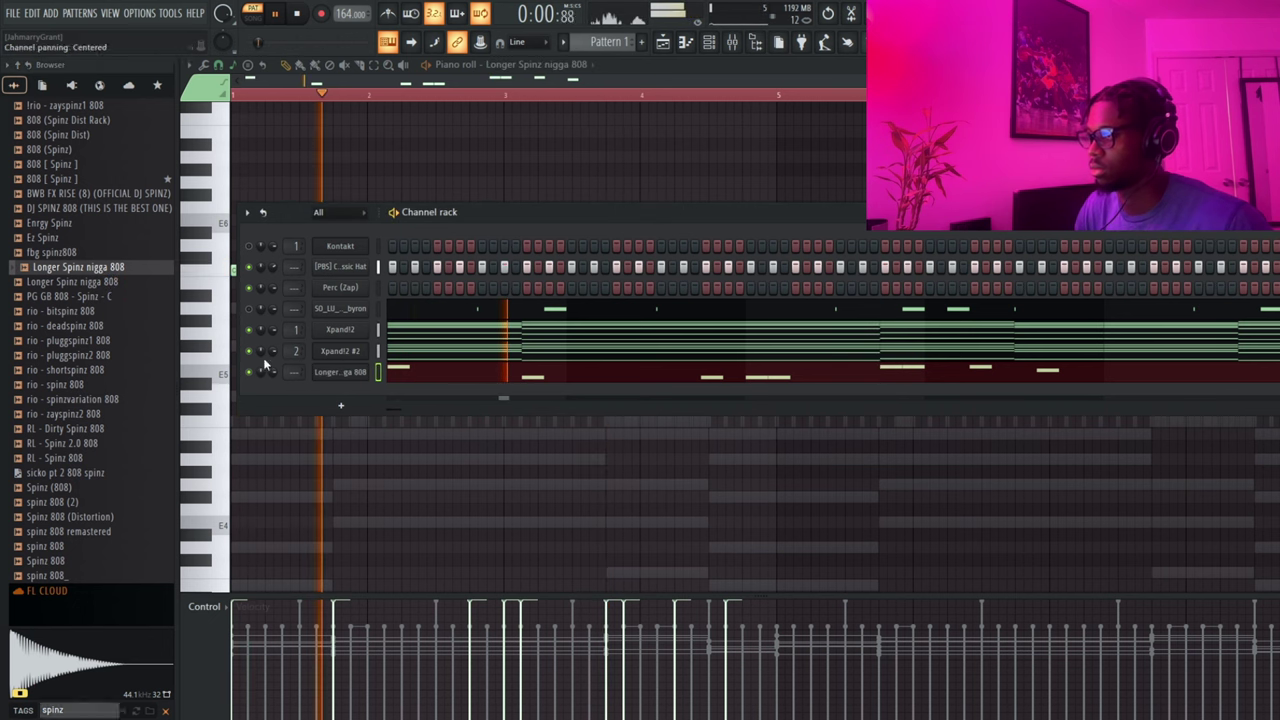
left_click_drag(100, 297, 337, 381)
key("space")
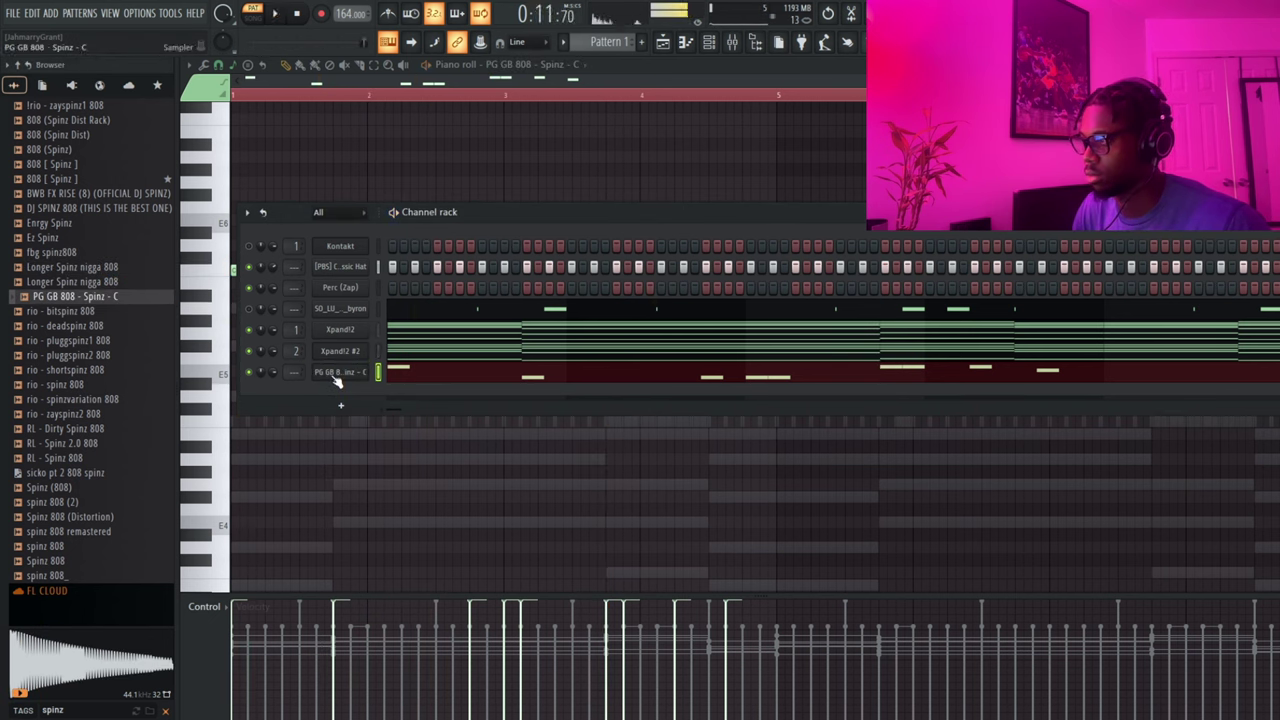
- Lower the C6 and B5 notes of the PG GB 808 bassline one octave to C5 and B4 and replay
left_click(474, 374)
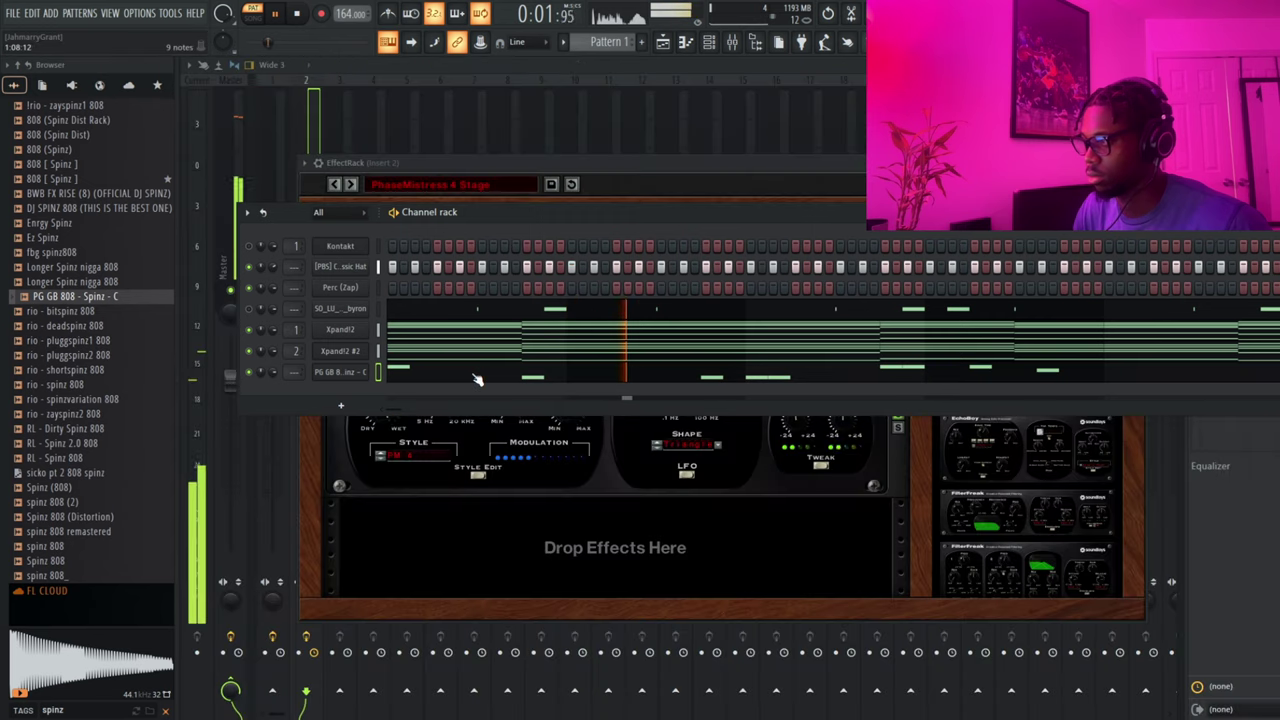
left_click(474, 374)
scroll(477, 379, "down", 5)
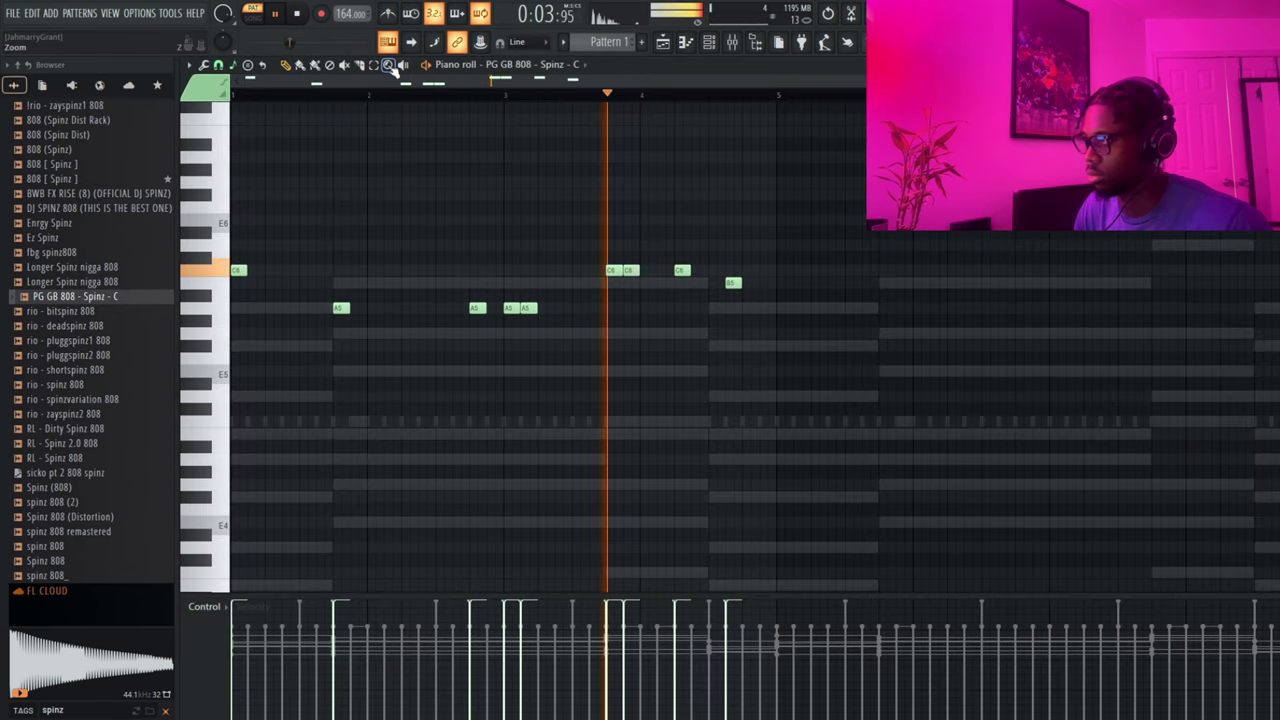
left_click(376, 67)
mouse_move(789, 311)
left_mouse_down()
mouse_move(654, 266)
mouse_move(274, 229)
mouse_move(240, 268)
mouse_move(770, 298)
left_mouse_up()
key("space")
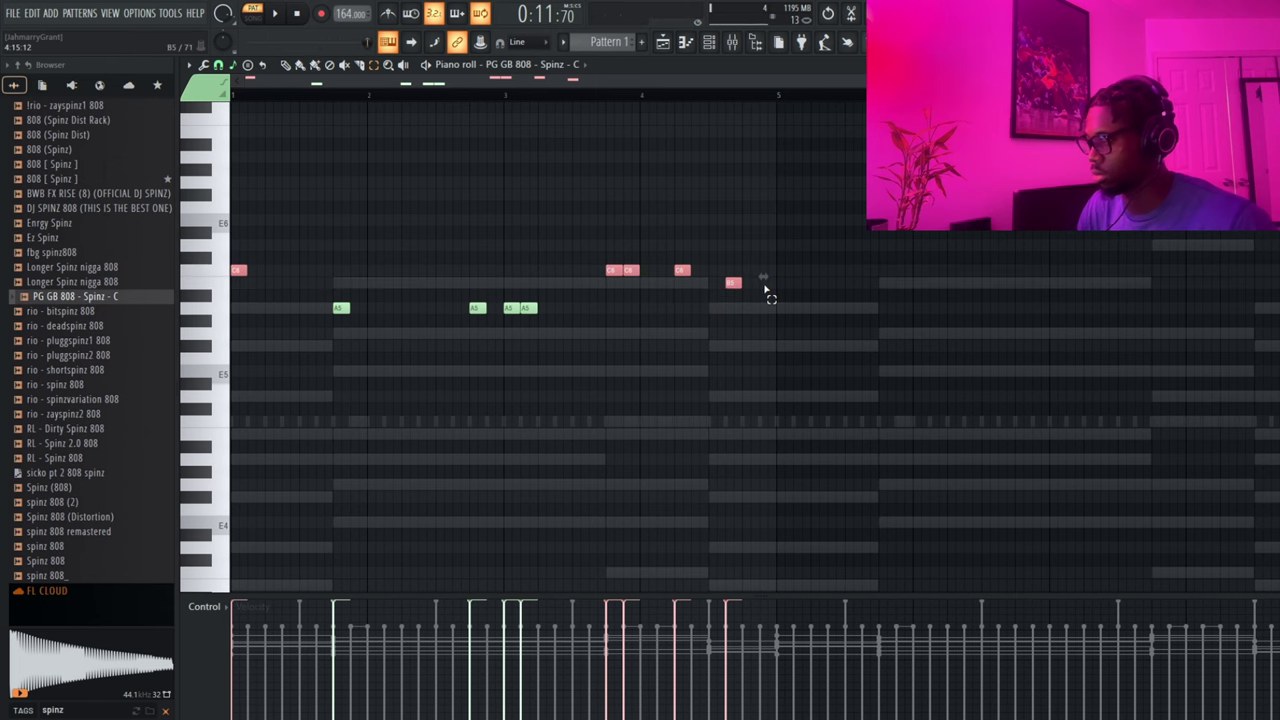
key("space")
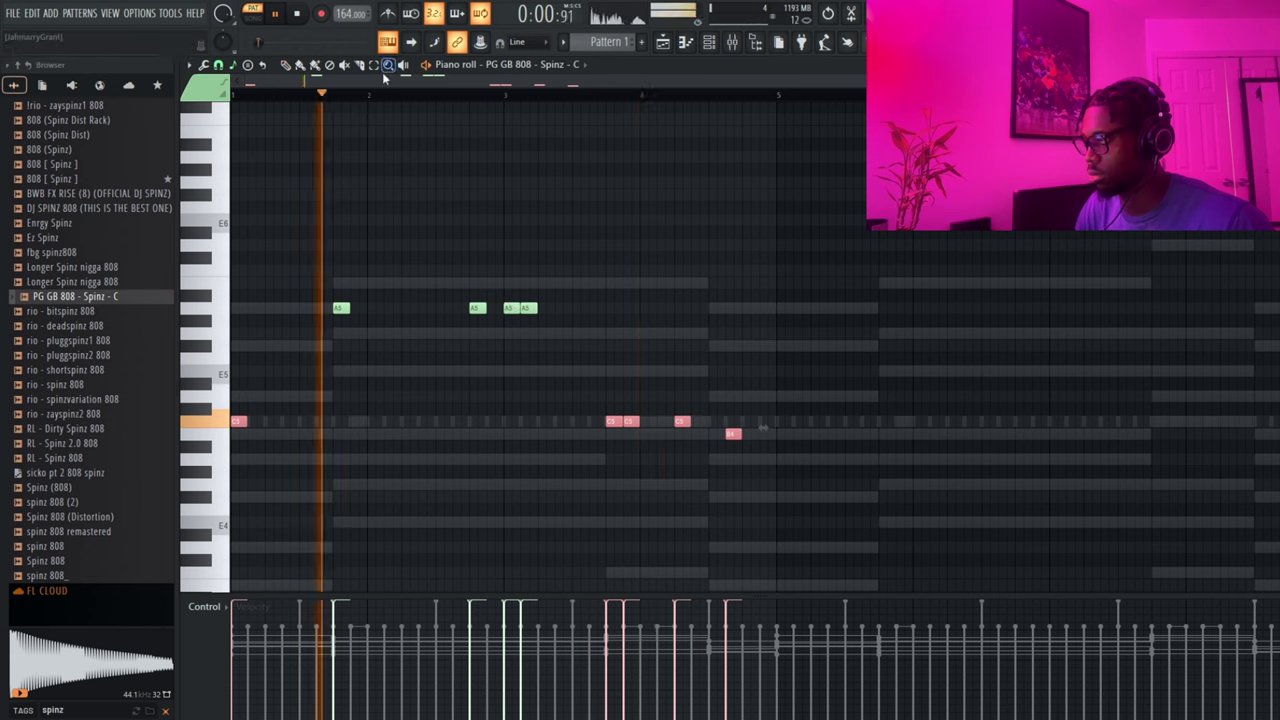
- Lower the two A5 notes at the start of bar 3 to A4, raise the second C5 late in bar 3 to C6, and replay
left_click_drag(450, 307, 533, 316)
key("ctrl+Down")
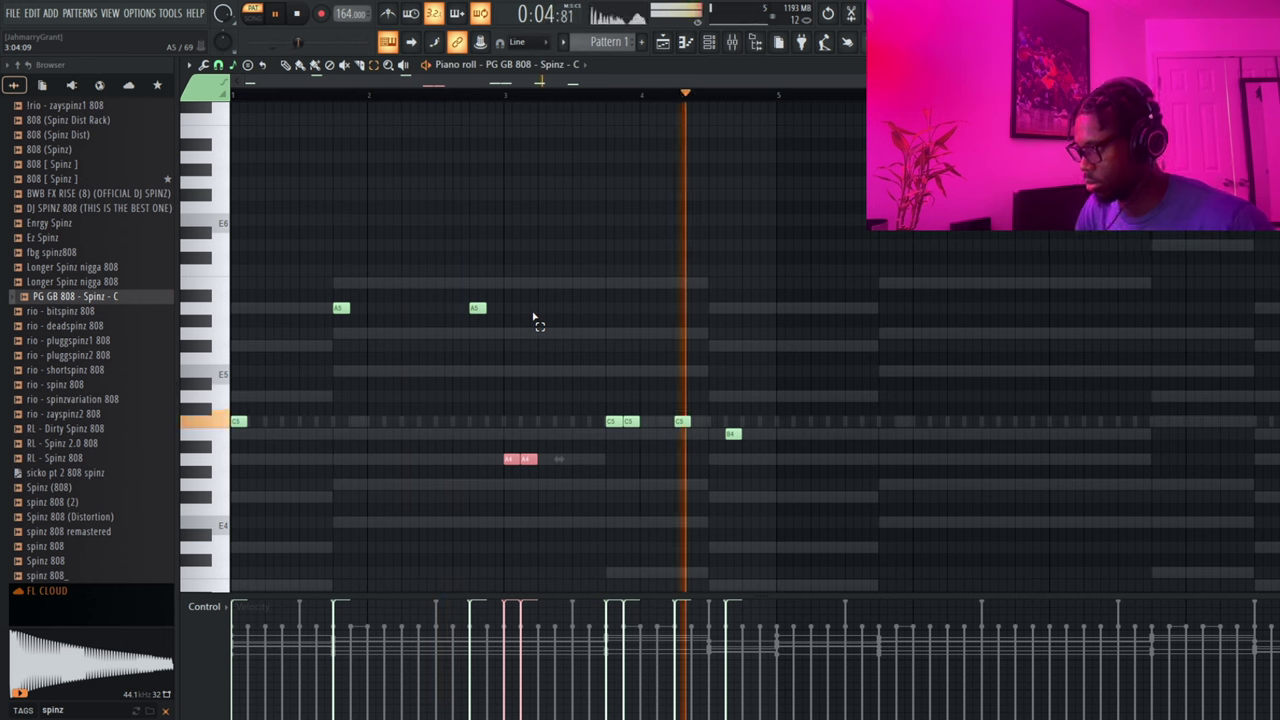
left_click_drag(645, 430, 632, 426)
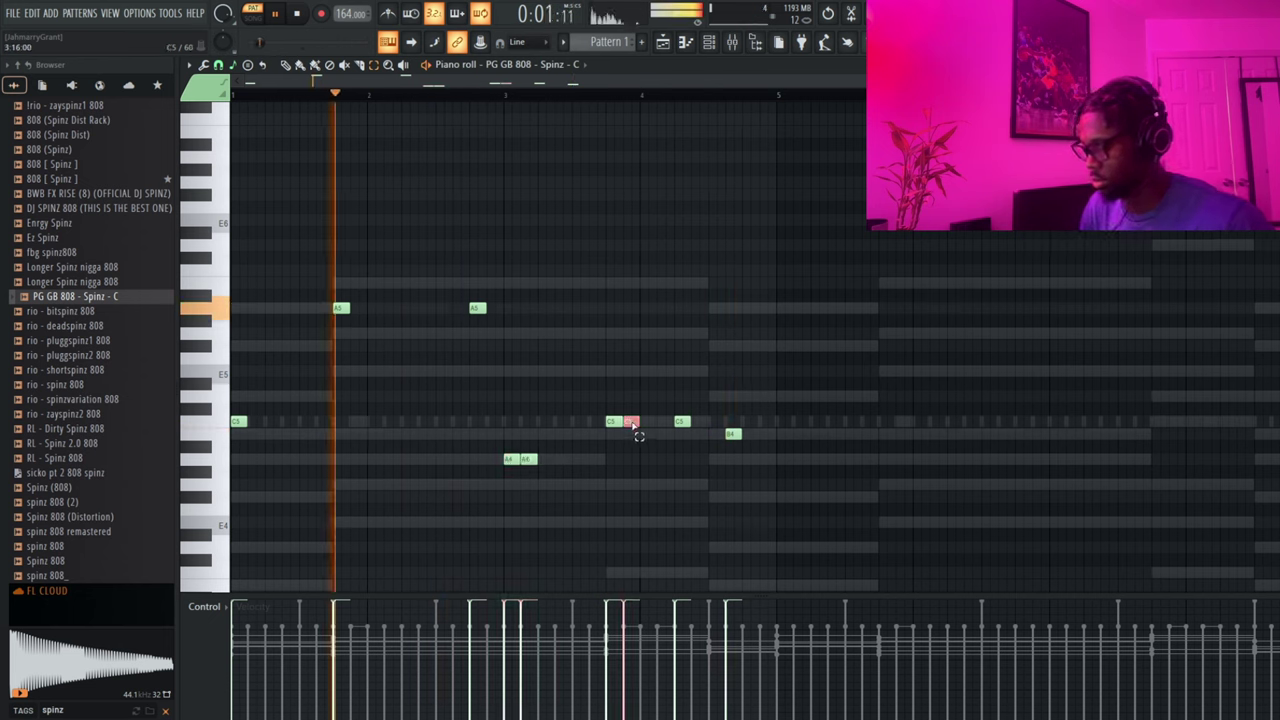
key("ctrl+Up")
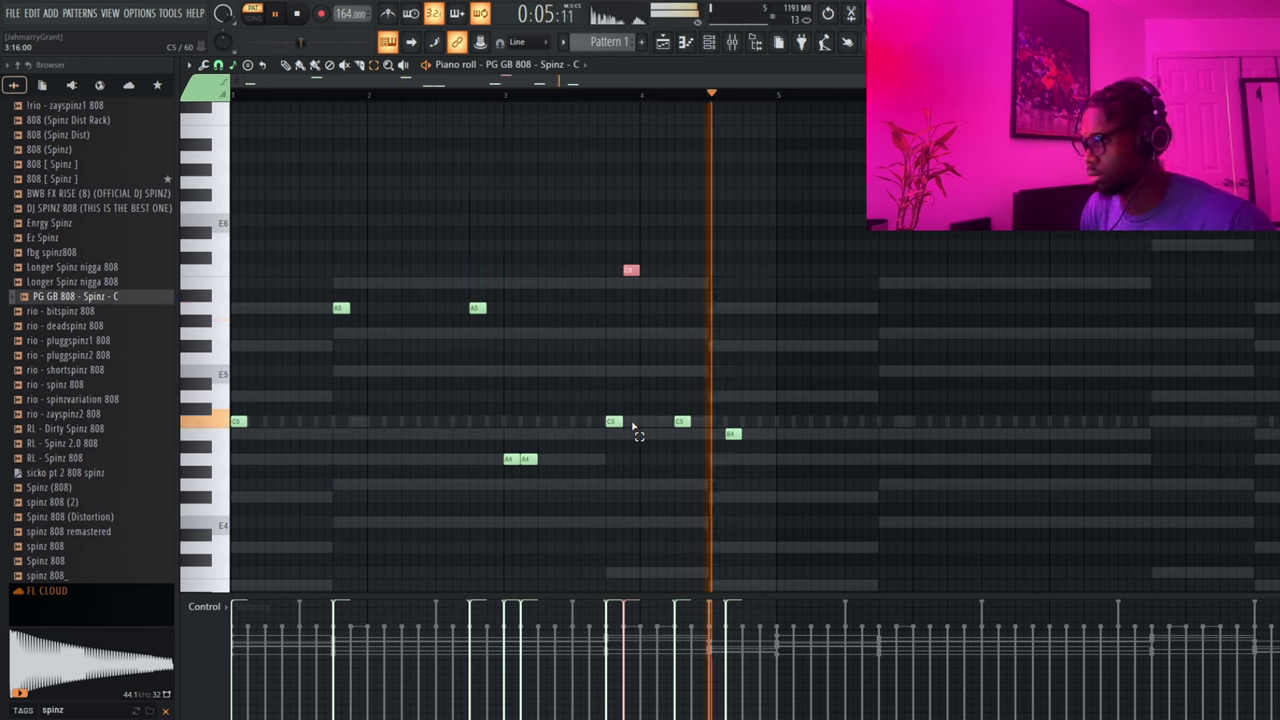
key("space")
key("space")
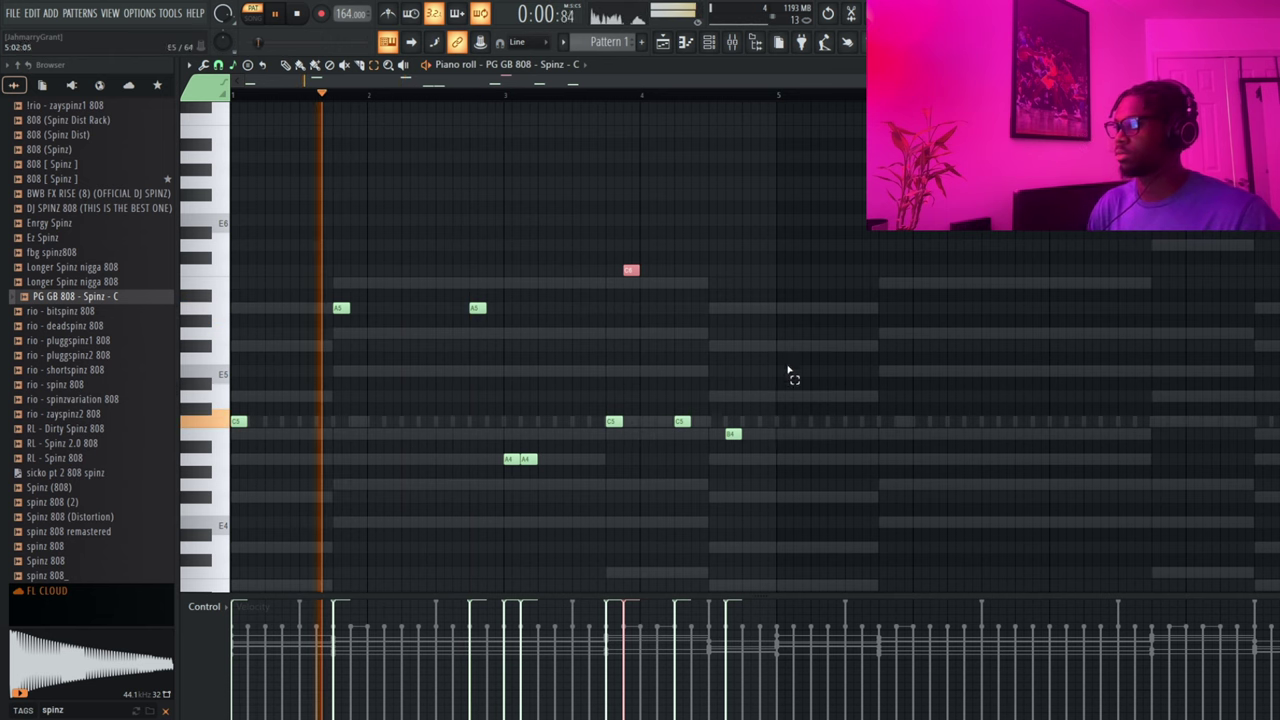
- Duplicate the 808 bassline and shift the copy so that it starts at bar 5
key("ctrl+b")
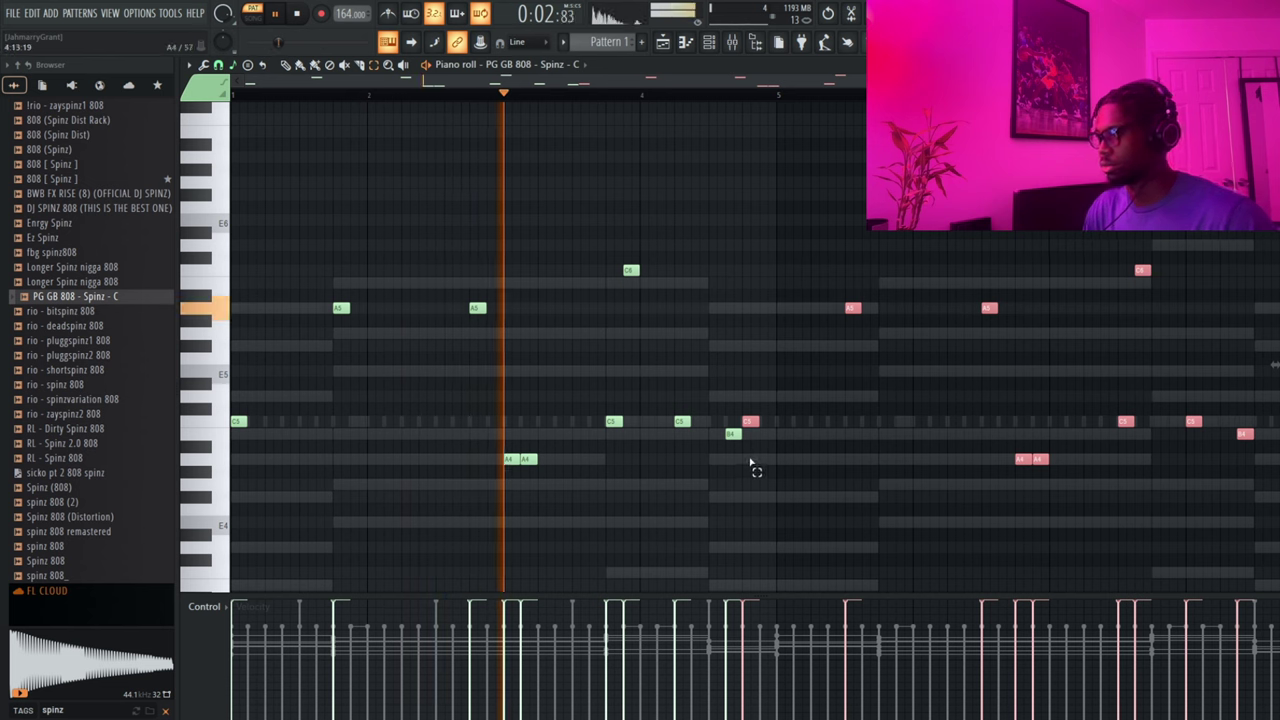
key("shift+Right")
key("shift+Right")
key("shift+Right")
key("shift+Right")
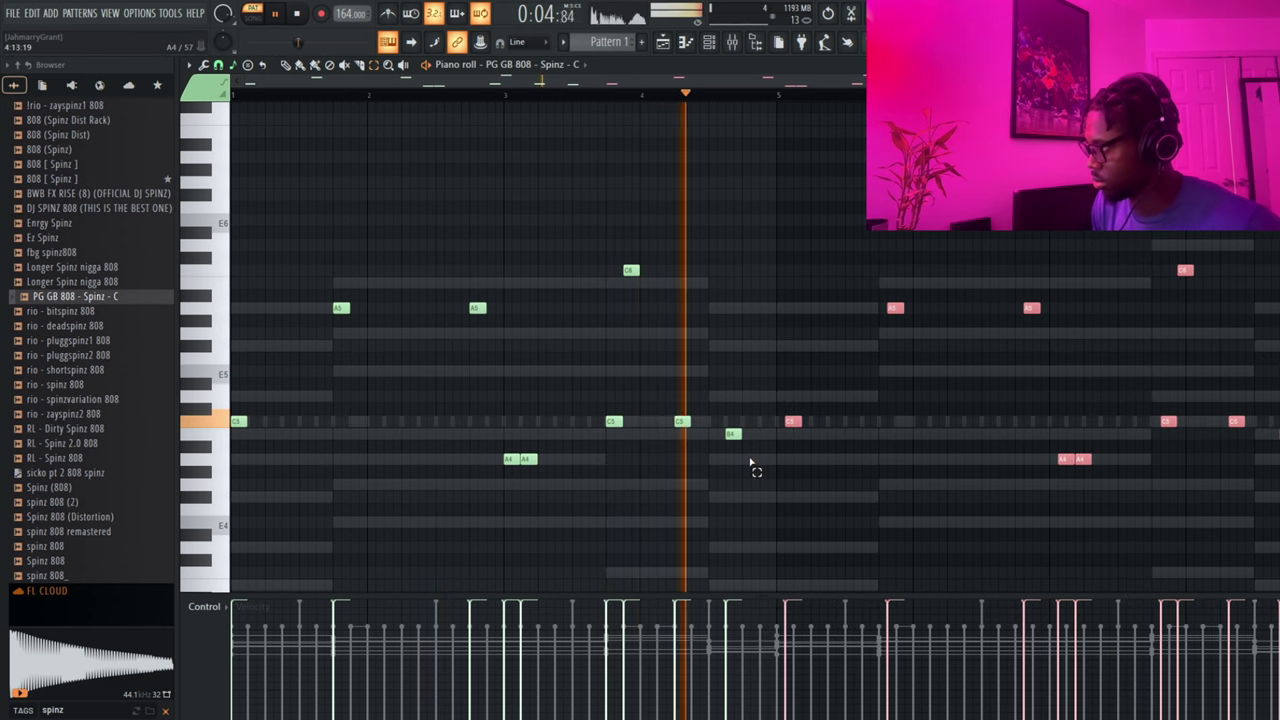
key("shift+Left")
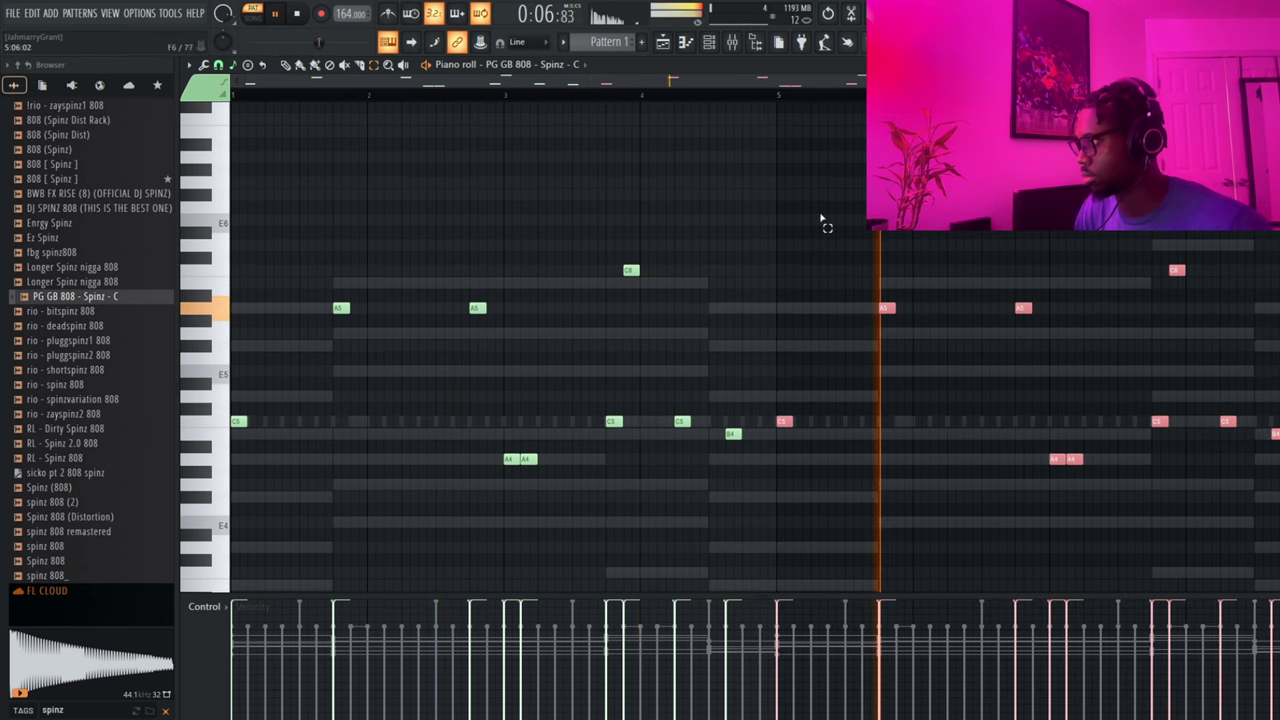
- Open the Xpand!2 #2 instrument from the channel list
key("F6")
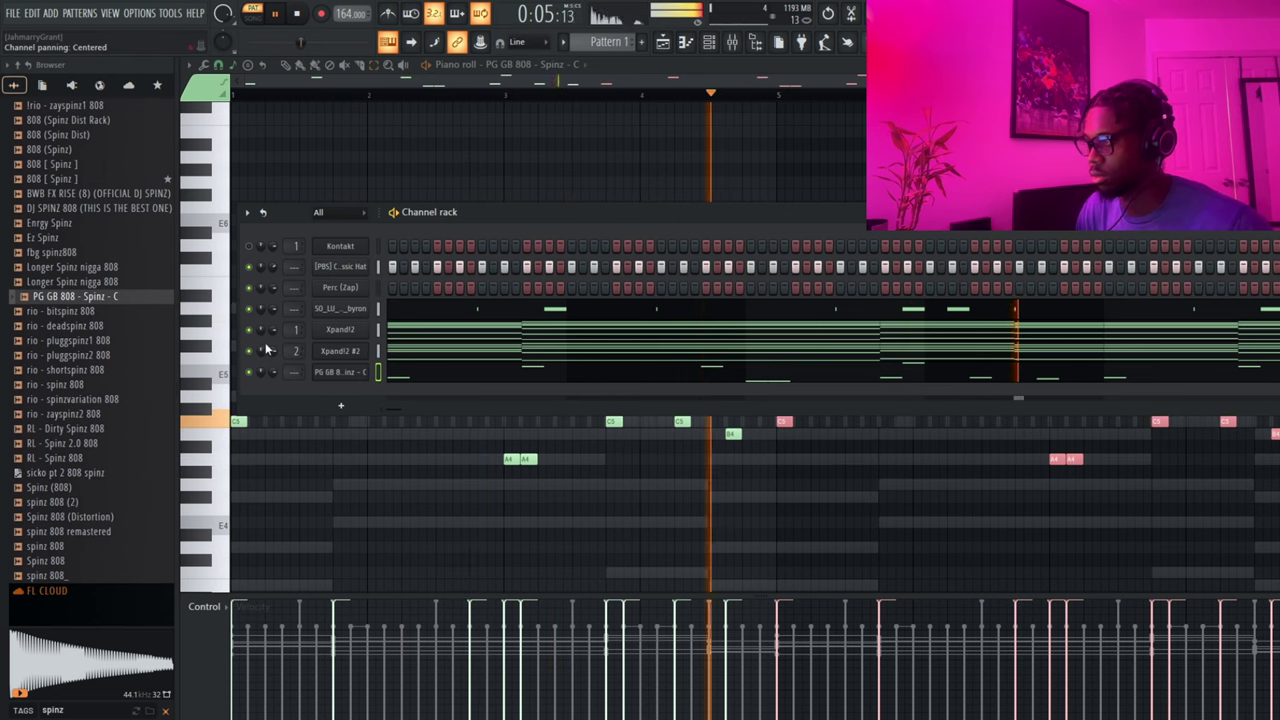
left_click(342, 354)
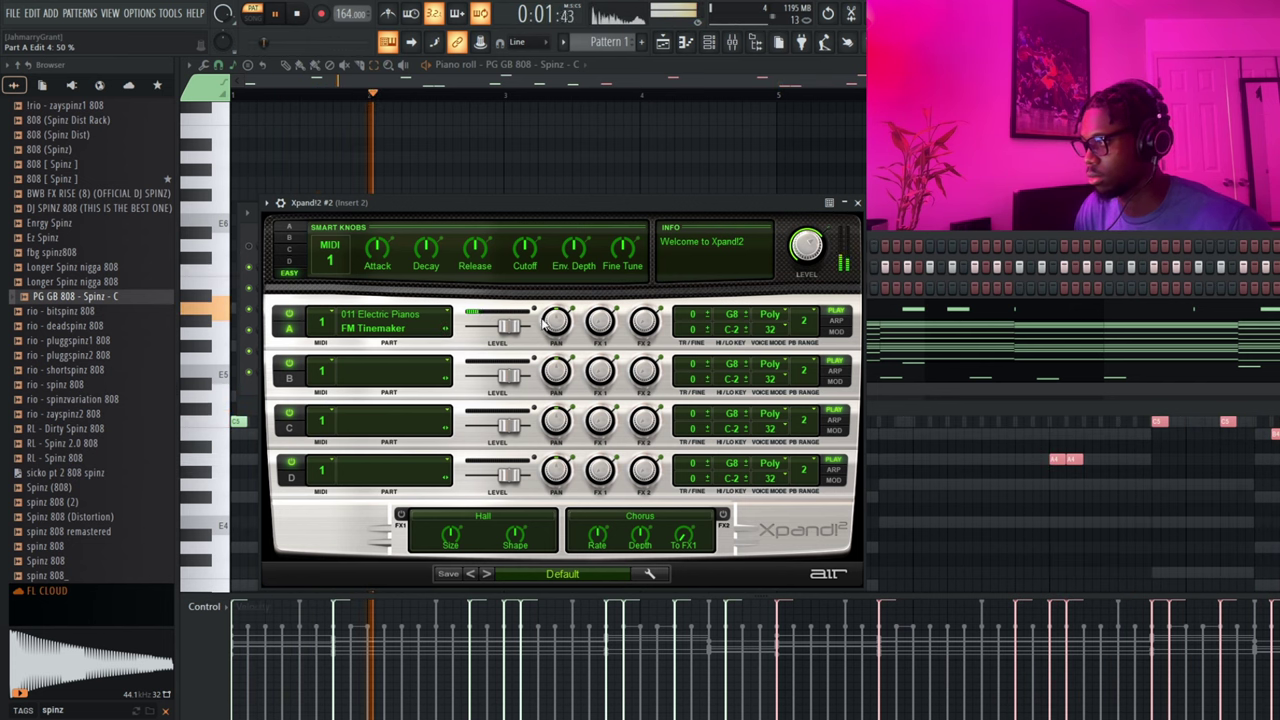
- Open the Xpand!2 #2 chords in the piano roll, arpeggiate them and slow the arpeggio with a higher time multiplier
left_click(937, 229)
left_click(546, 362)
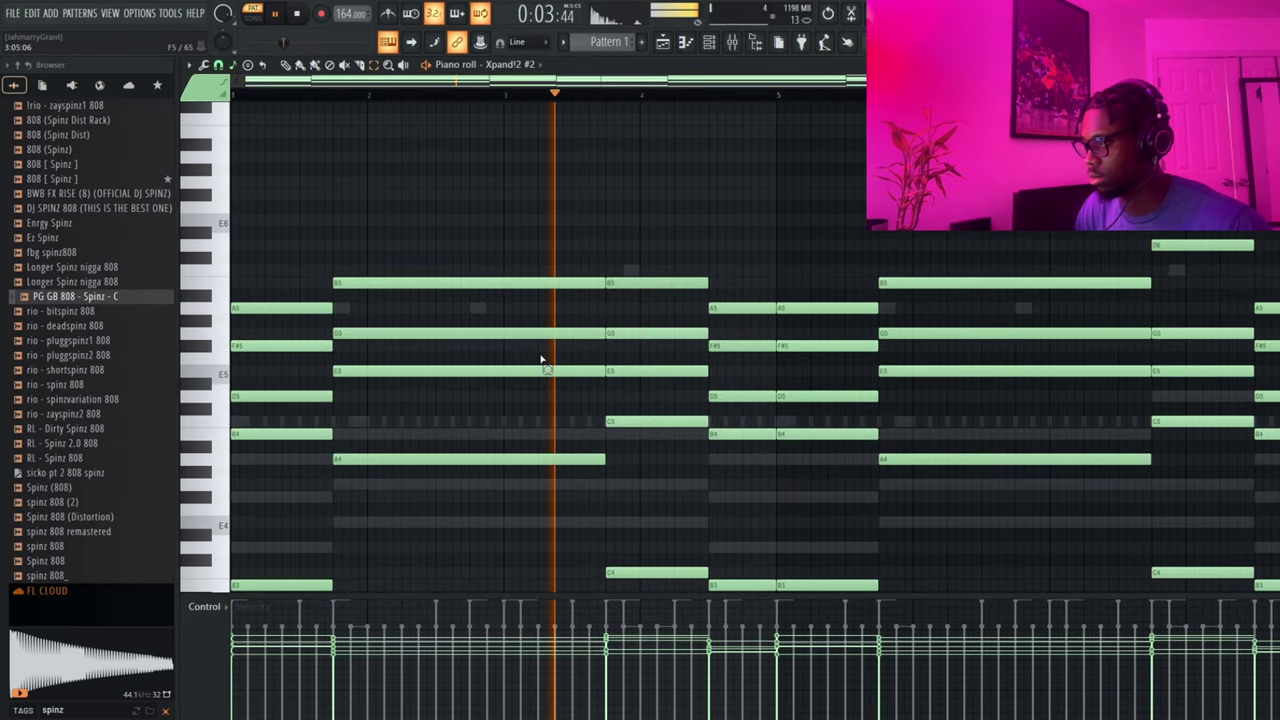
key("ctrl+z")
key("space")
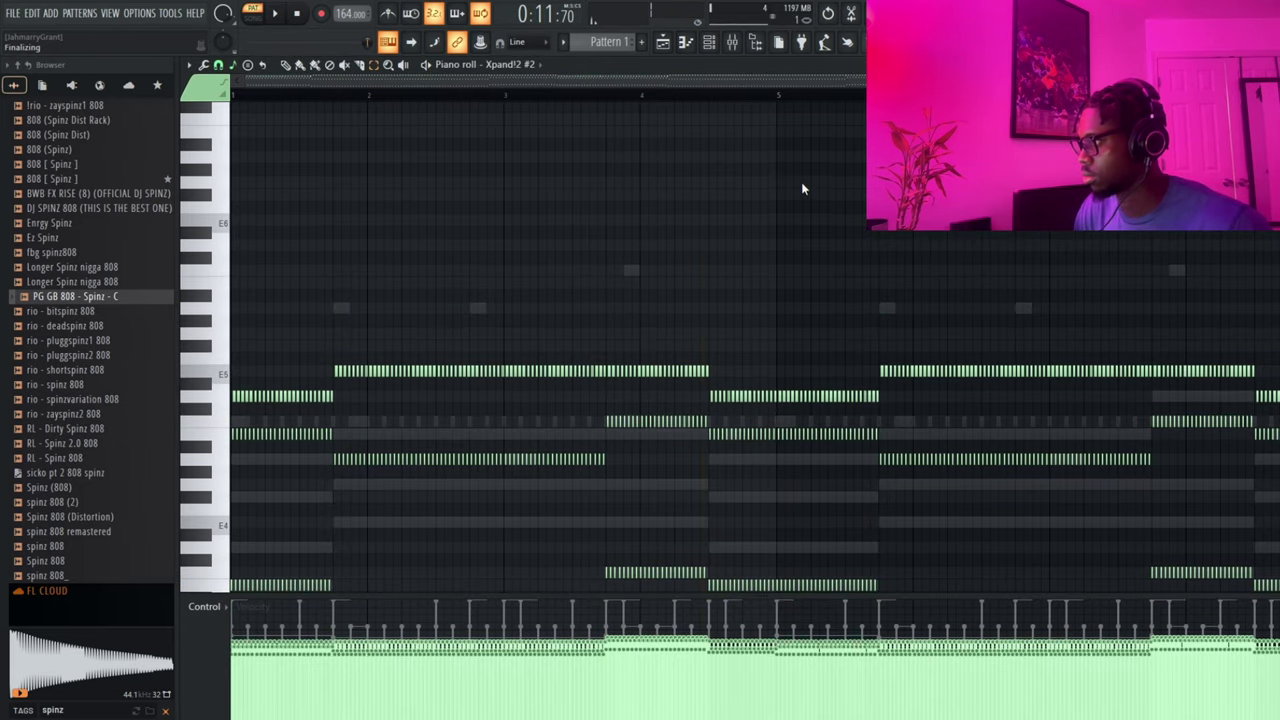
scroll(640, 360, "up", 4)
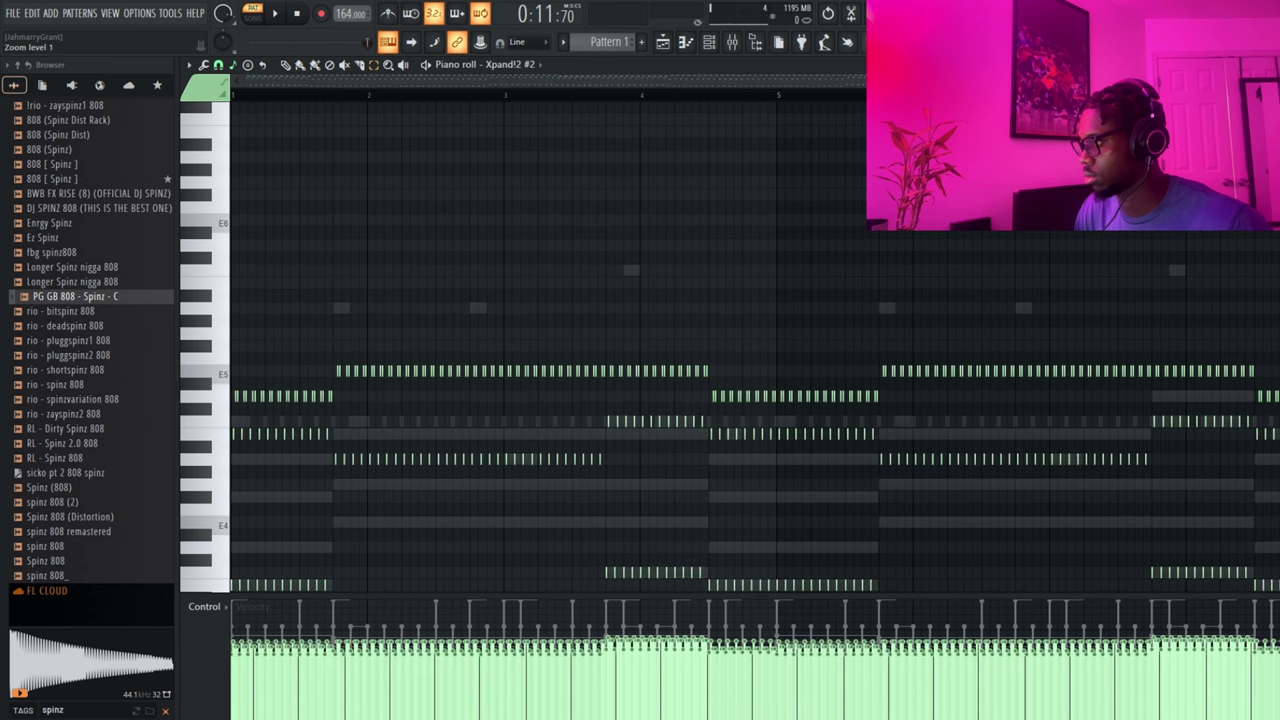
key("space")
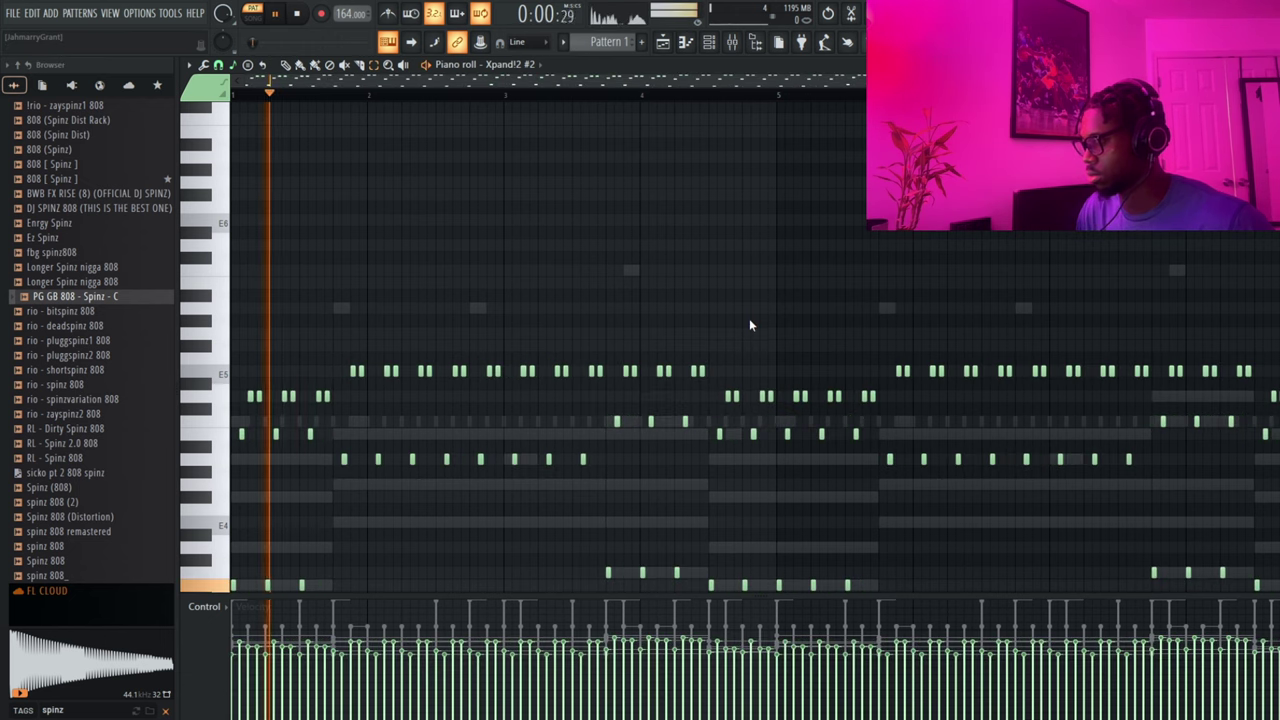
scroll(748, 318, "up", 1)
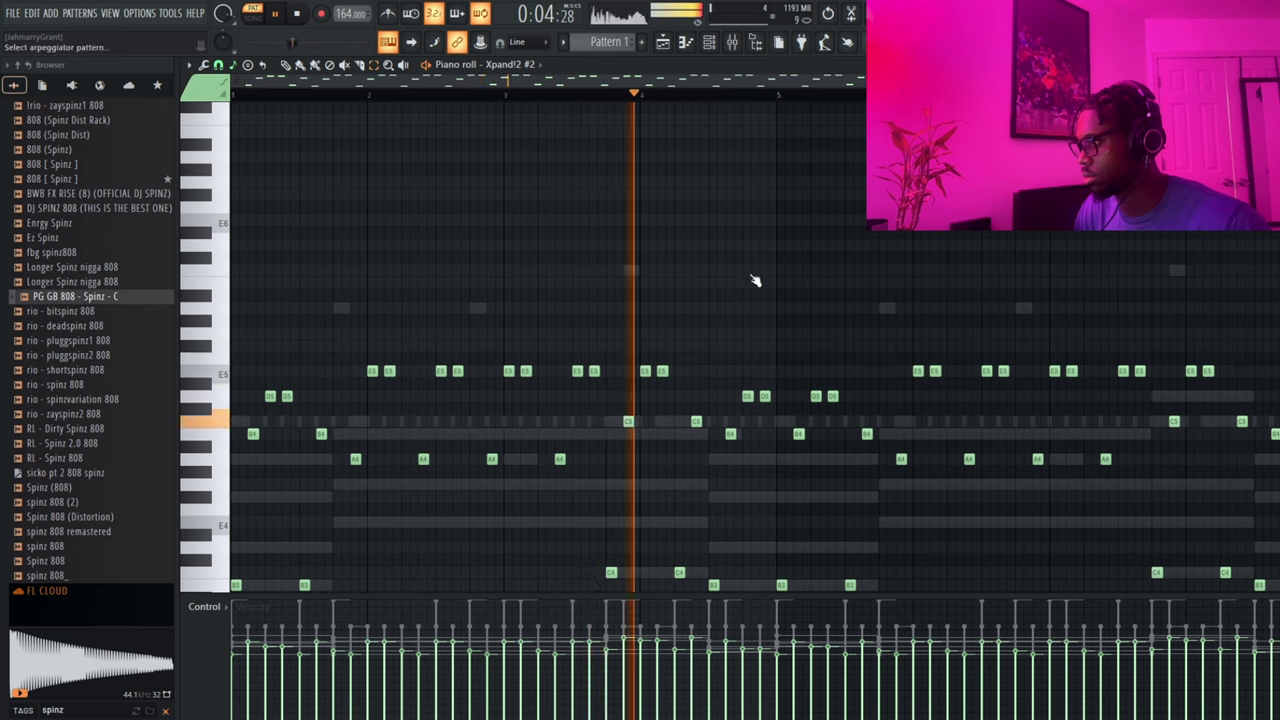
- Try other arpeggiator patterns on the Xpand!2 #2 chords, adjusting the gate and time multiplier while listening
left_click(809, 80)
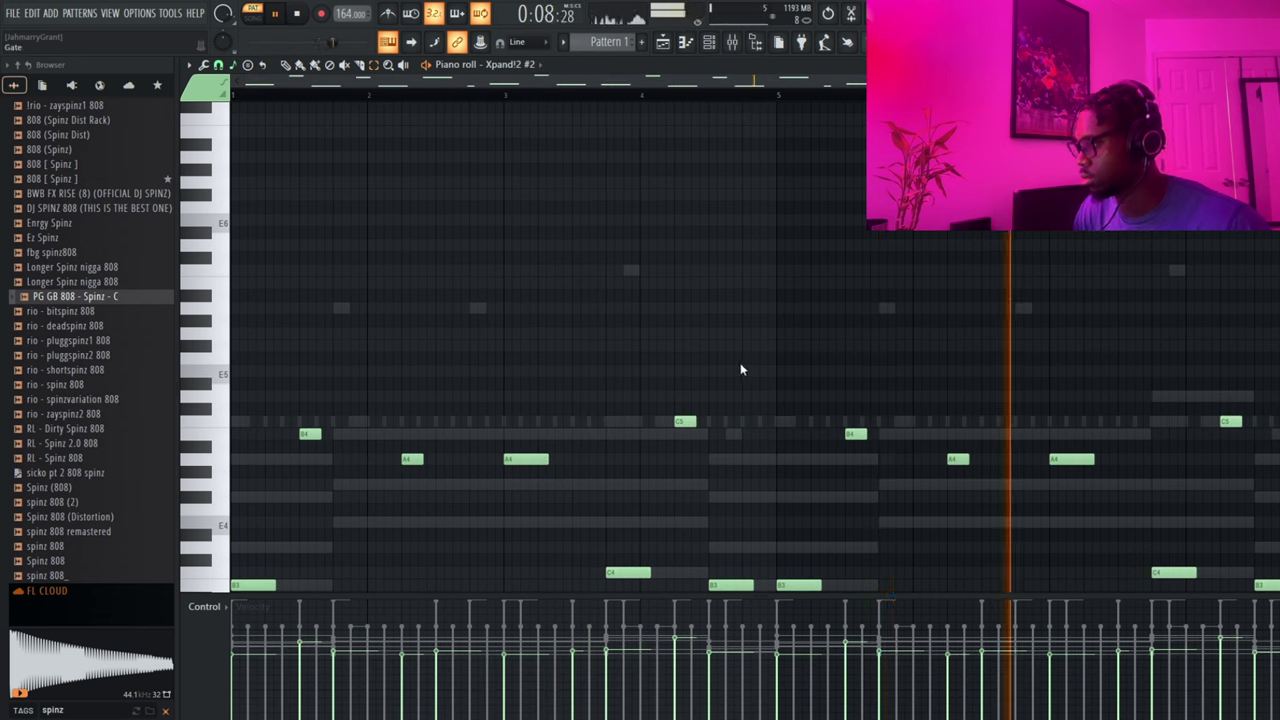
left_click_drag(740, 366, 755, 324)
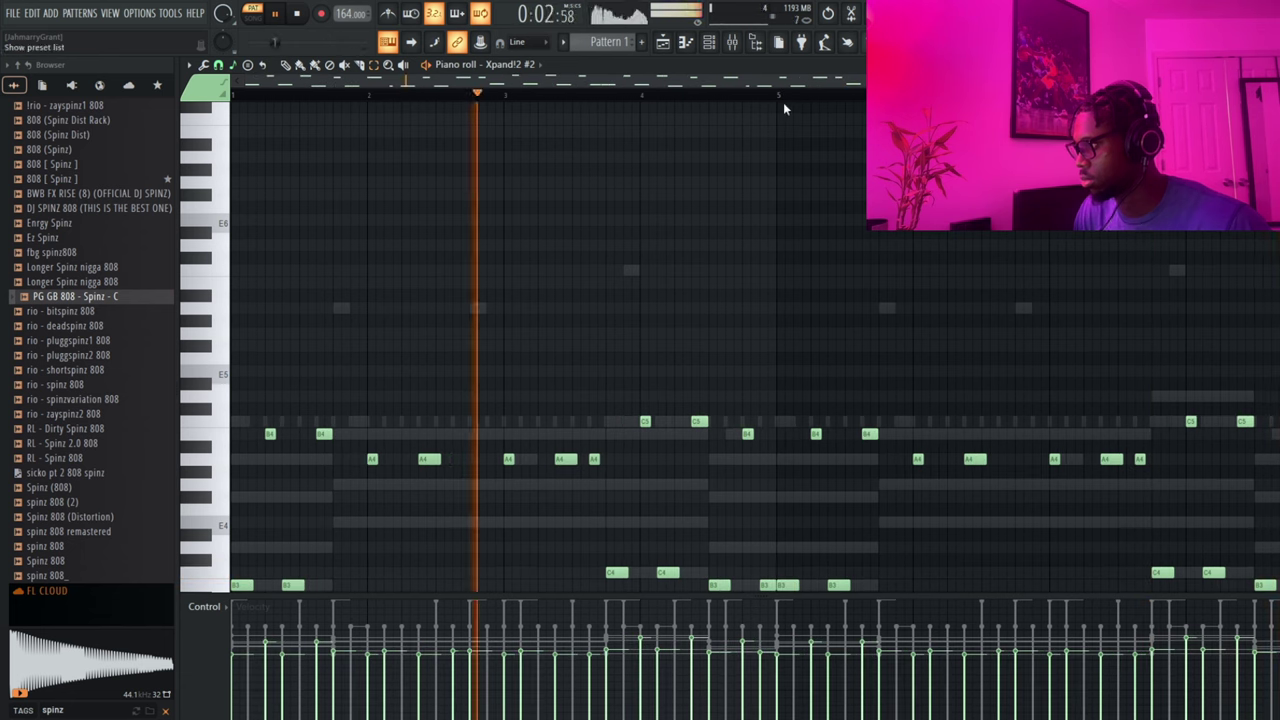
left_click(818, 224)
left_click(812, 308)
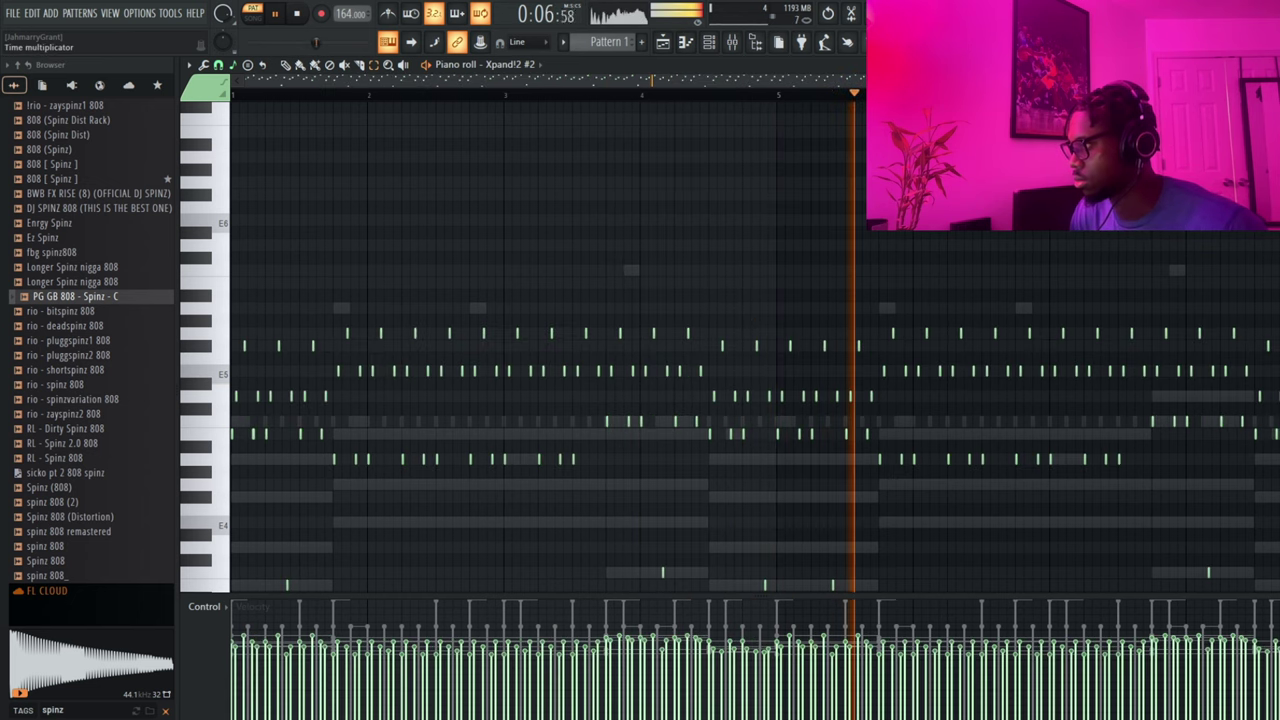
mouse_move(751, 317)
left_mouse_down()
mouse_move(751, 300)
mouse_move(751, 317)
left_mouse_up()
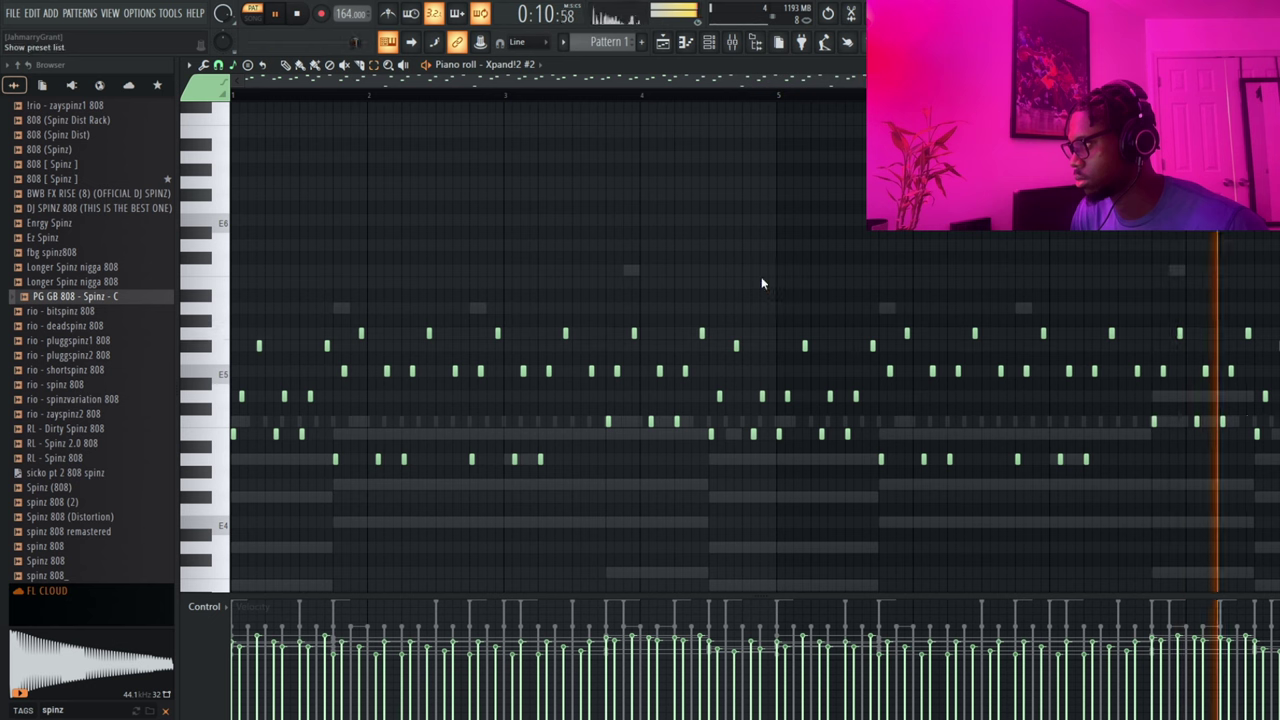
left_click(802, 370)
left_click_drag(756, 316, 756, 332)
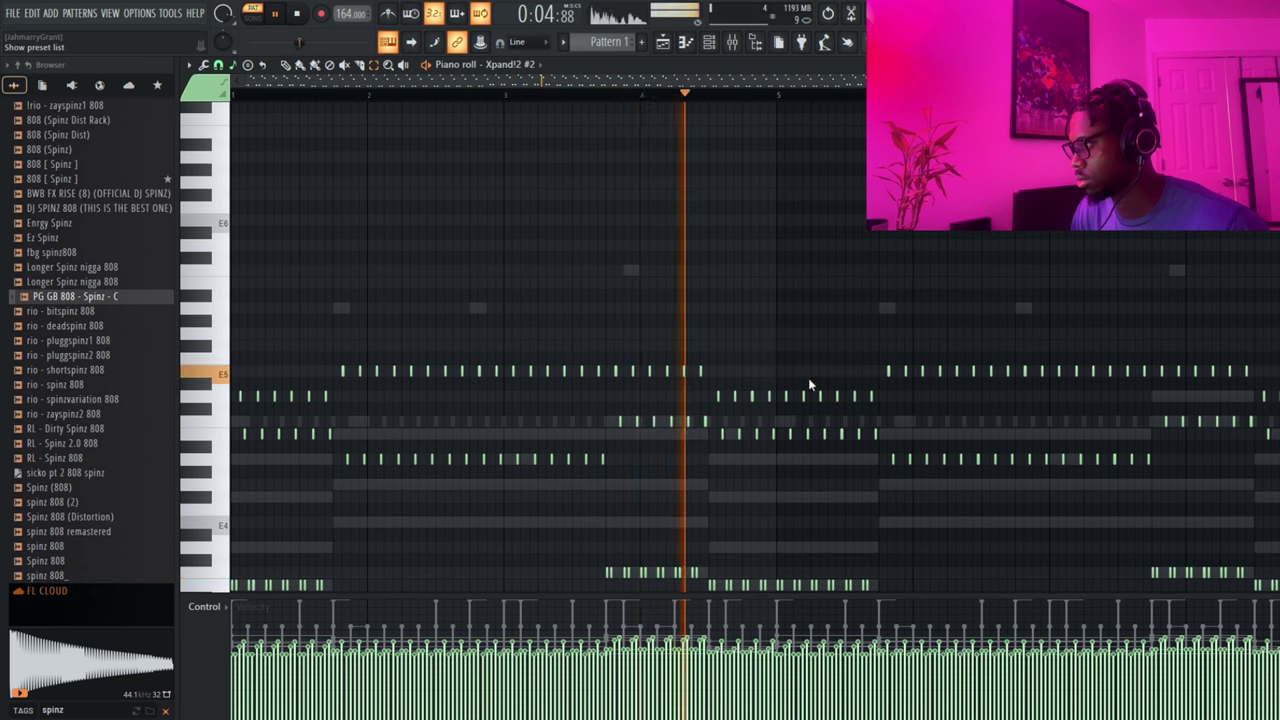
- Choose a sparser arpeggiator pattern for the Xpand!2 #2 chords, slow it with the time multiplier and apply it
left_click(802, 44)
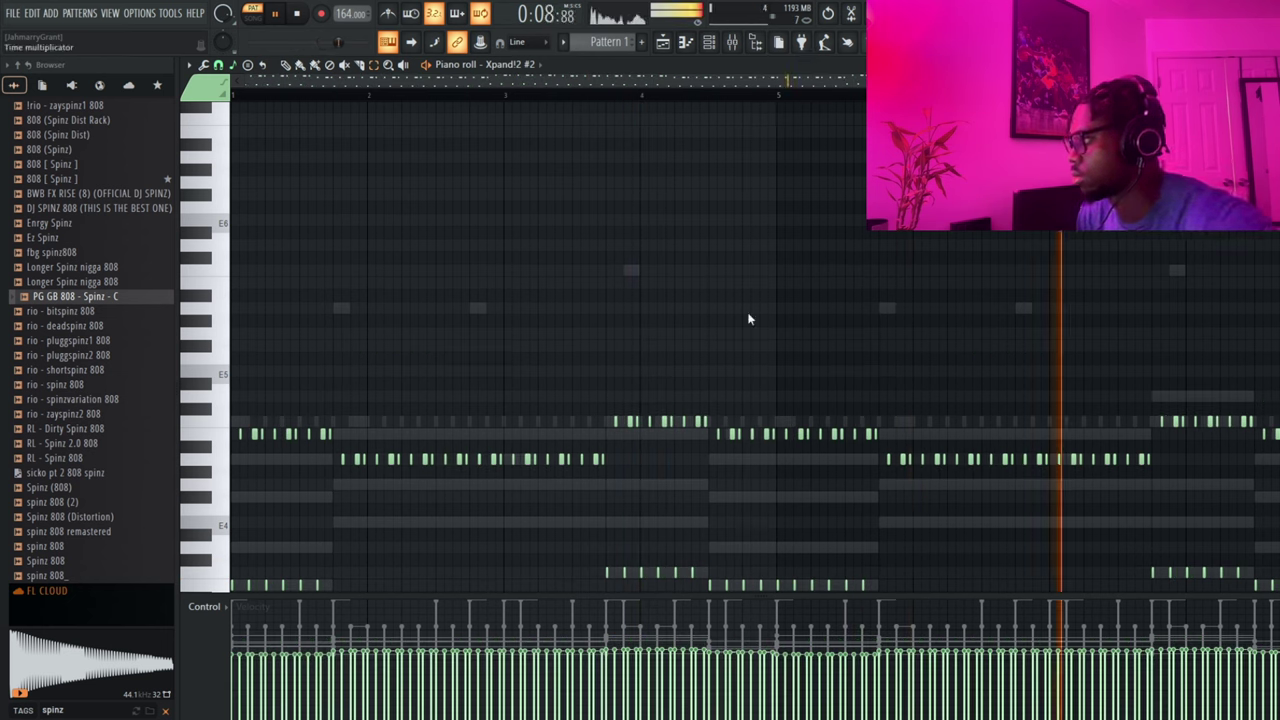
scroll(750, 319, "up", 2)
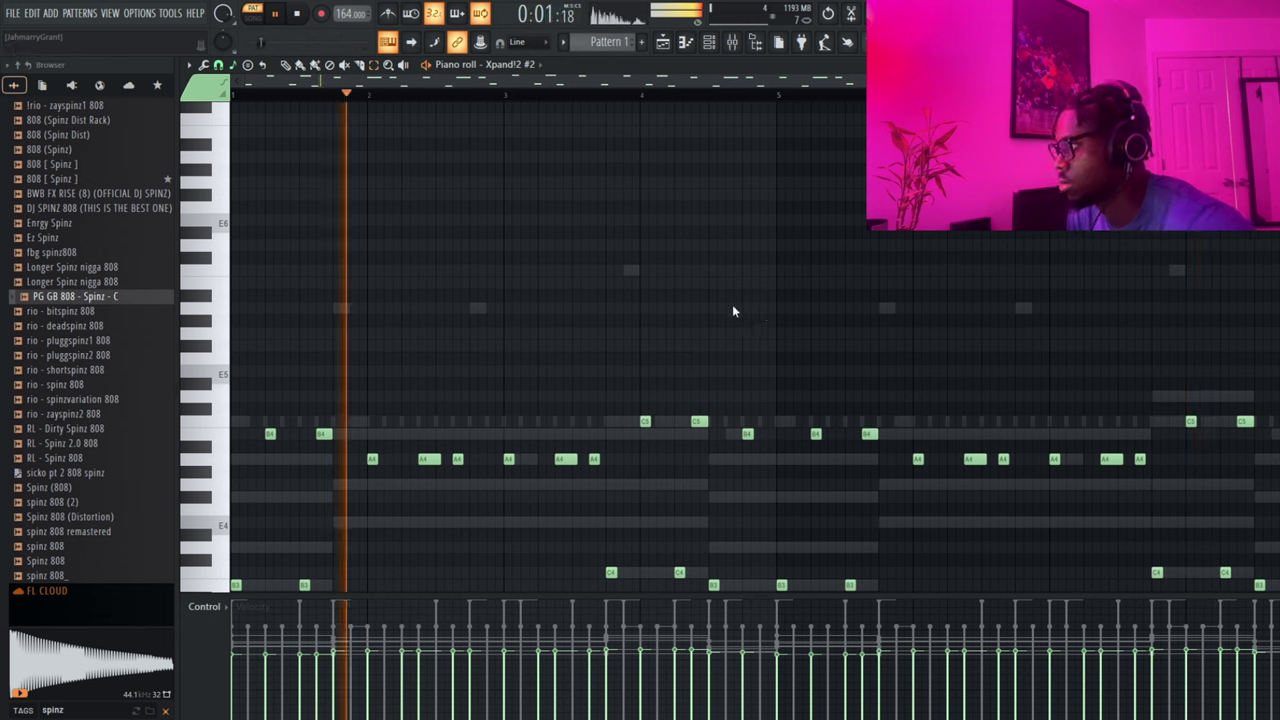
mouse_move(749, 322)
left_mouse_down()
mouse_move(749, 342)
mouse_move(749, 308)
left_mouse_up()
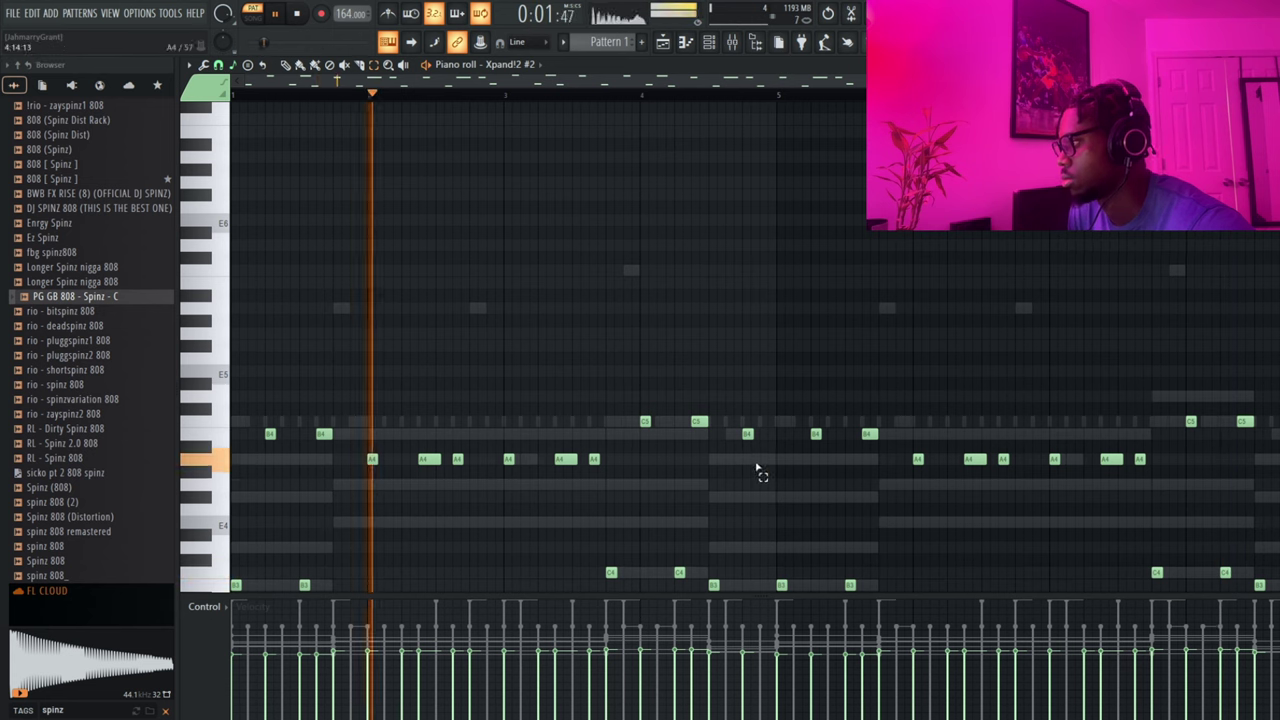
- Lengthen the hold of the PG GB 808 channel's volume envelope and check its sample settings
left_click(708, 41)
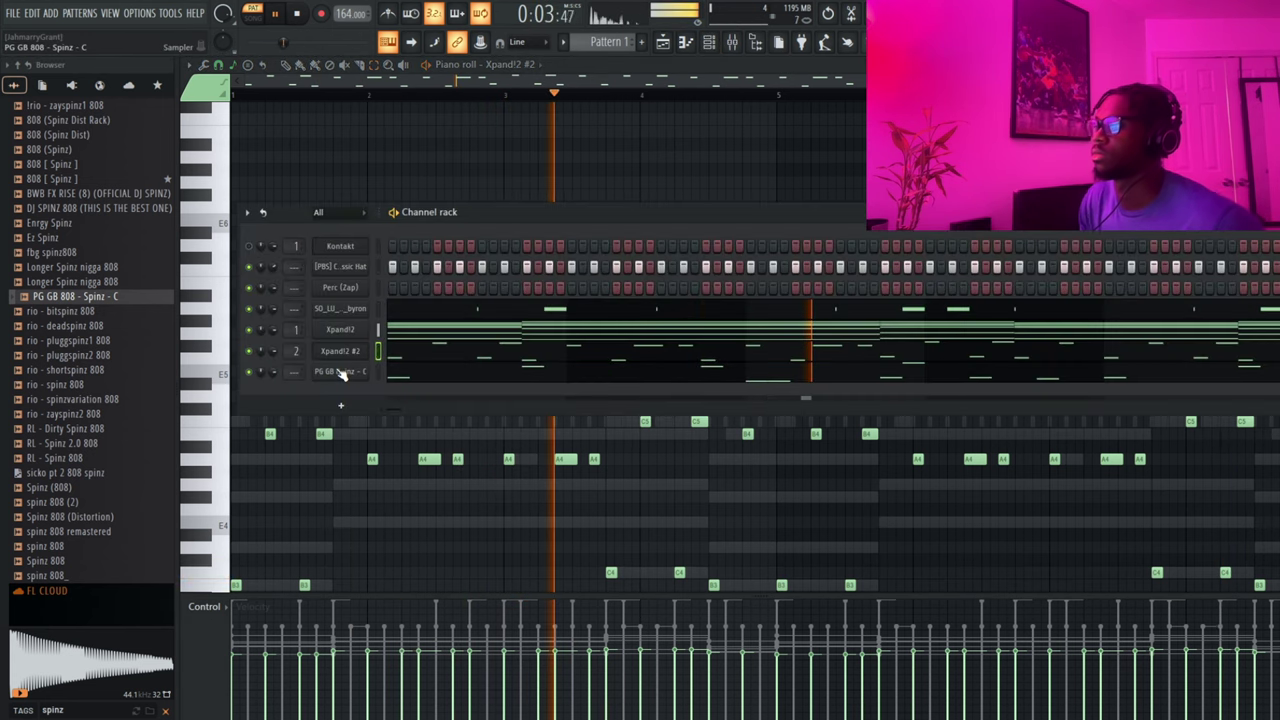
left_click(340, 371)
left_click_drag(304, 367, 304, 420)
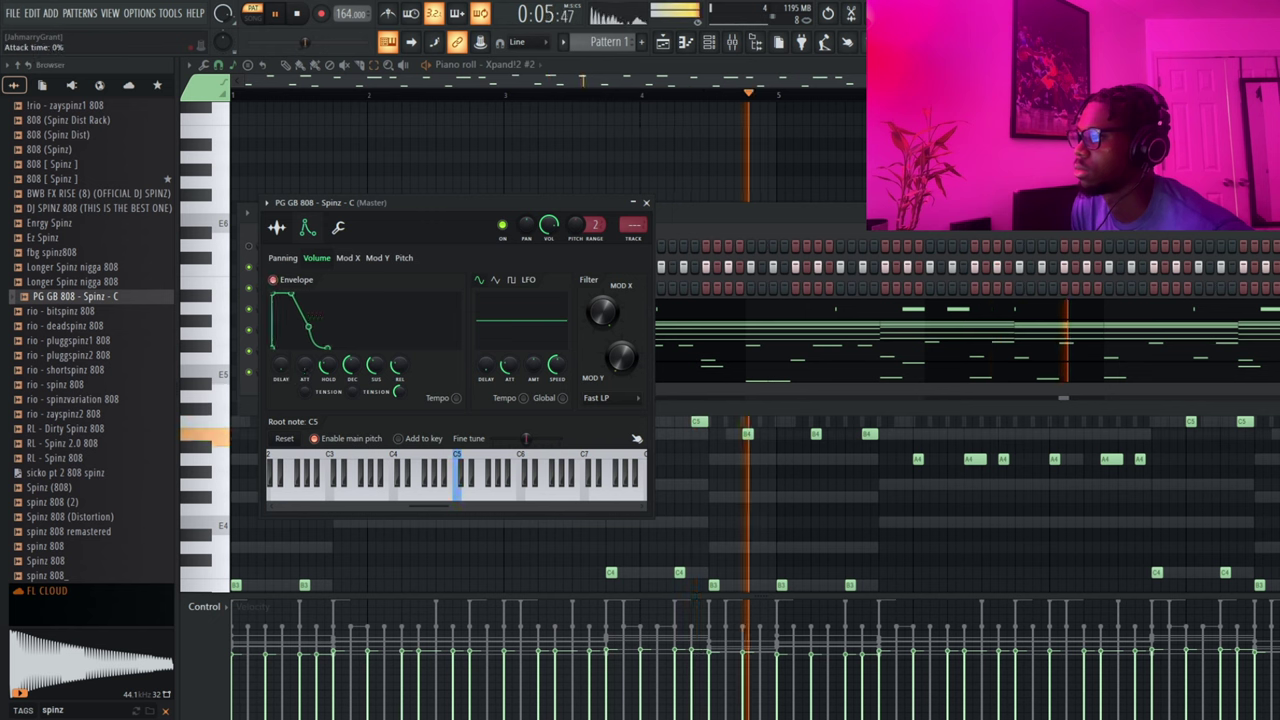
mouse_move(328, 366)
left_mouse_down()
mouse_move(328, 345)
mouse_move(330, 369)
left_mouse_up()
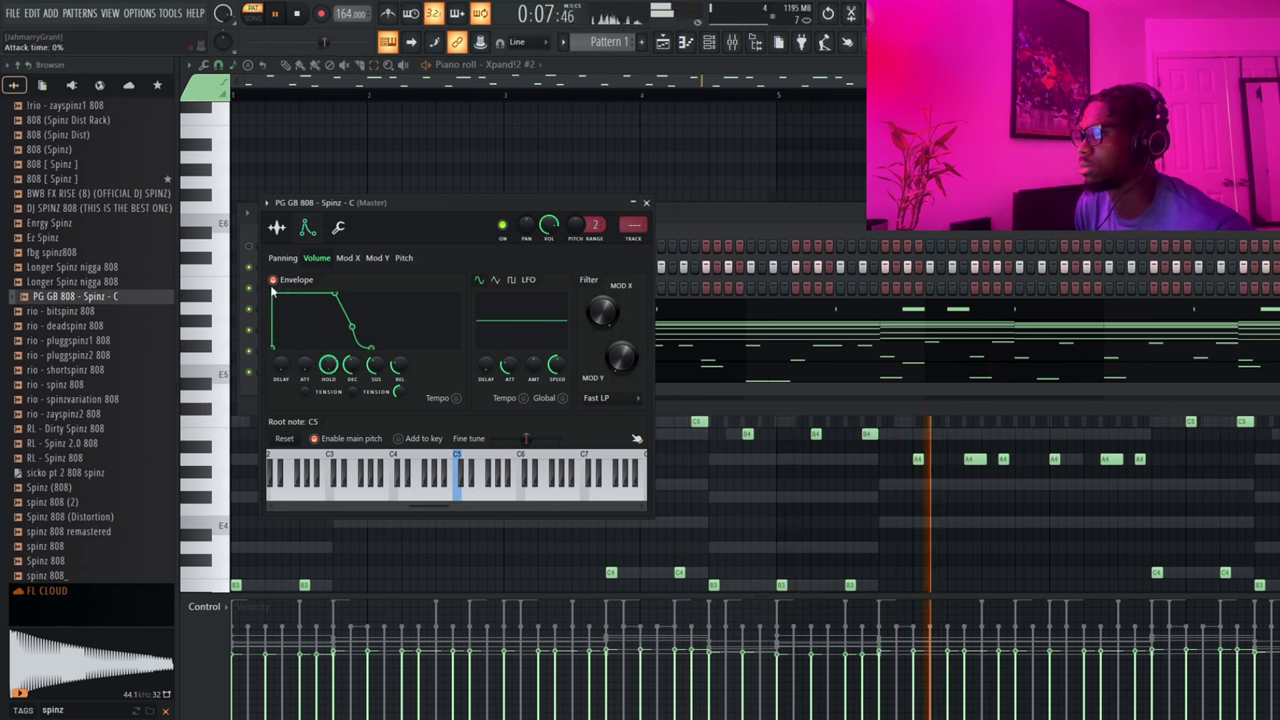
left_click(277, 228)
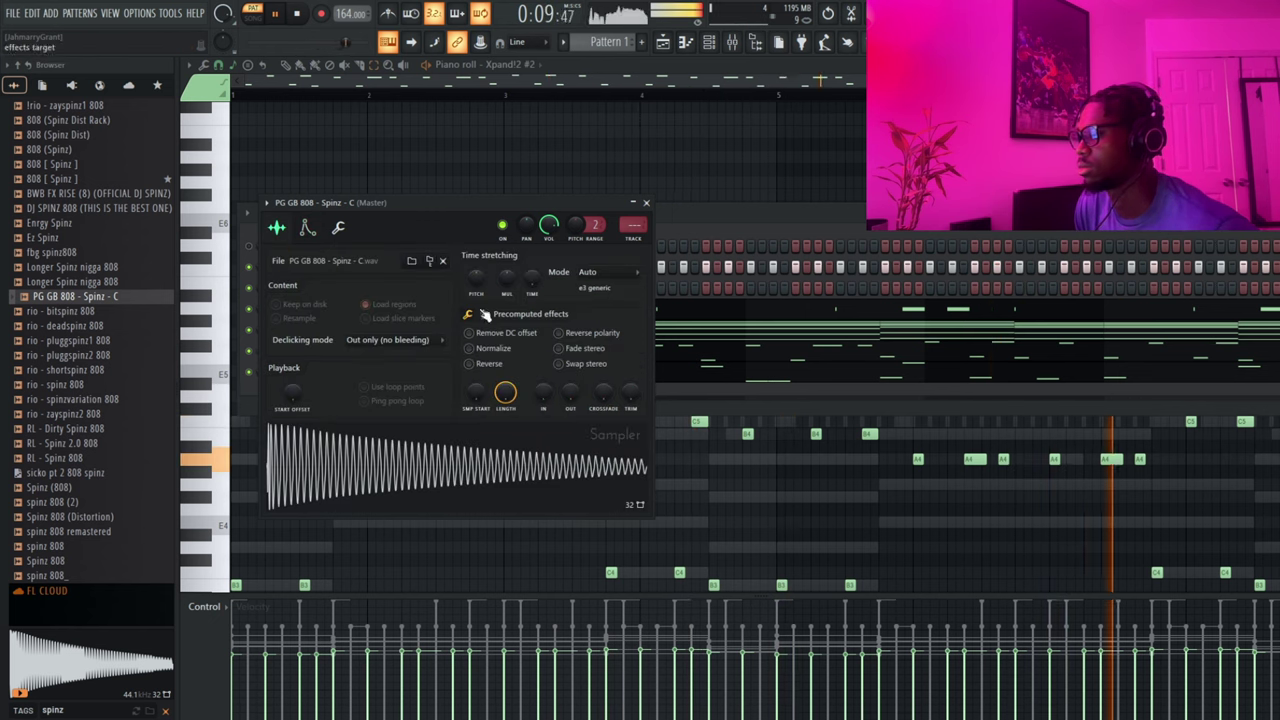
left_click(729, 229)
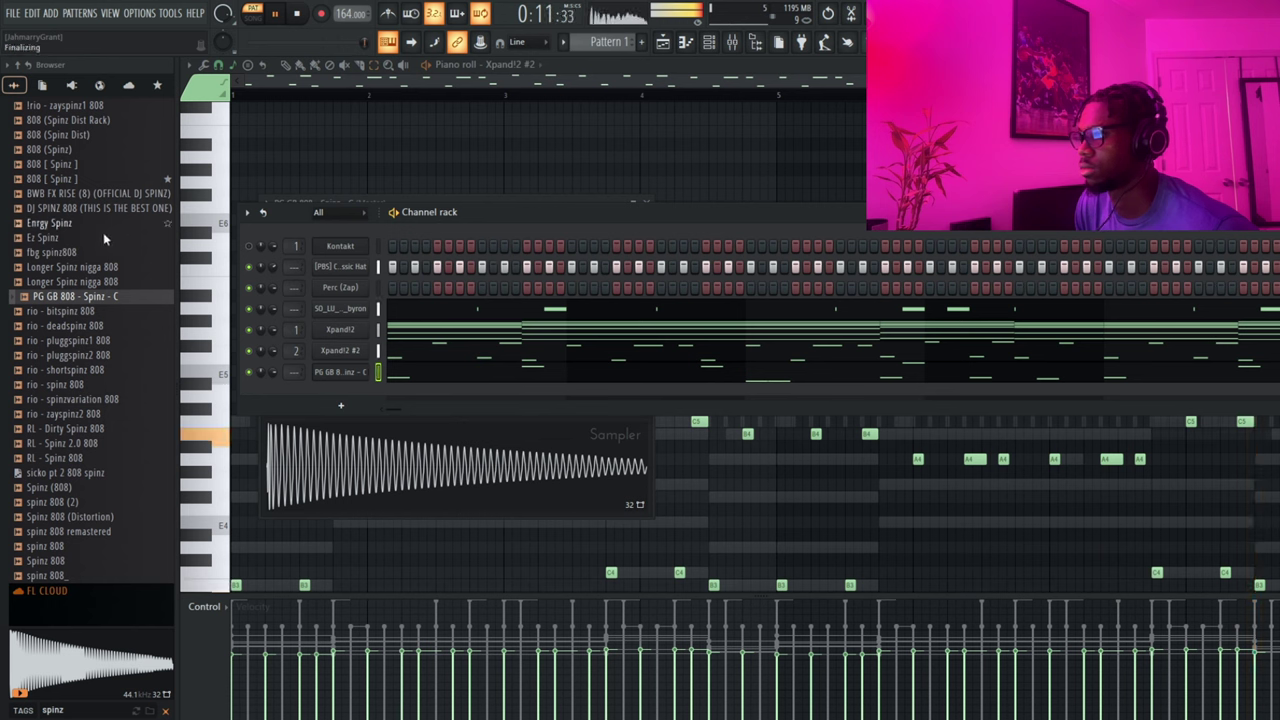
- Replace the PG GB 808 sample with 808 [ Spinz ] and replay the pattern with the Xpand!2 channel muted
left_click(98, 179)
left_click_drag(97, 188, 342, 375)
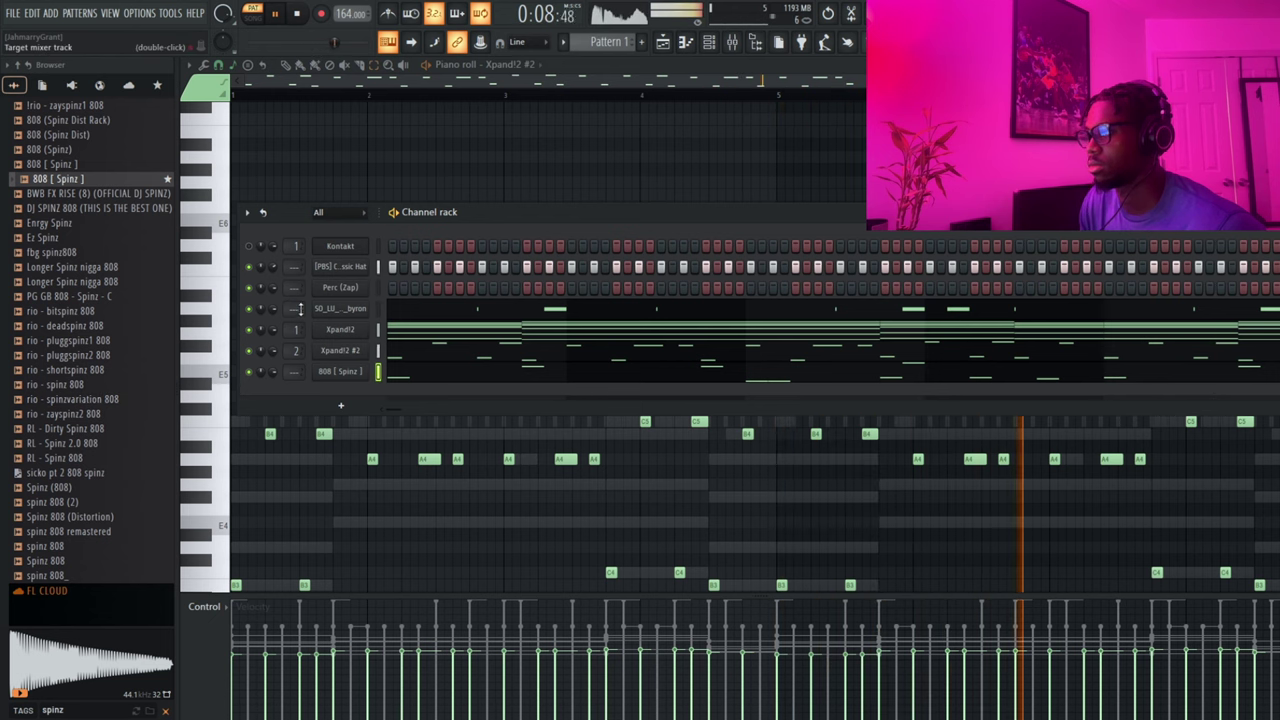
key("space")
key("space")
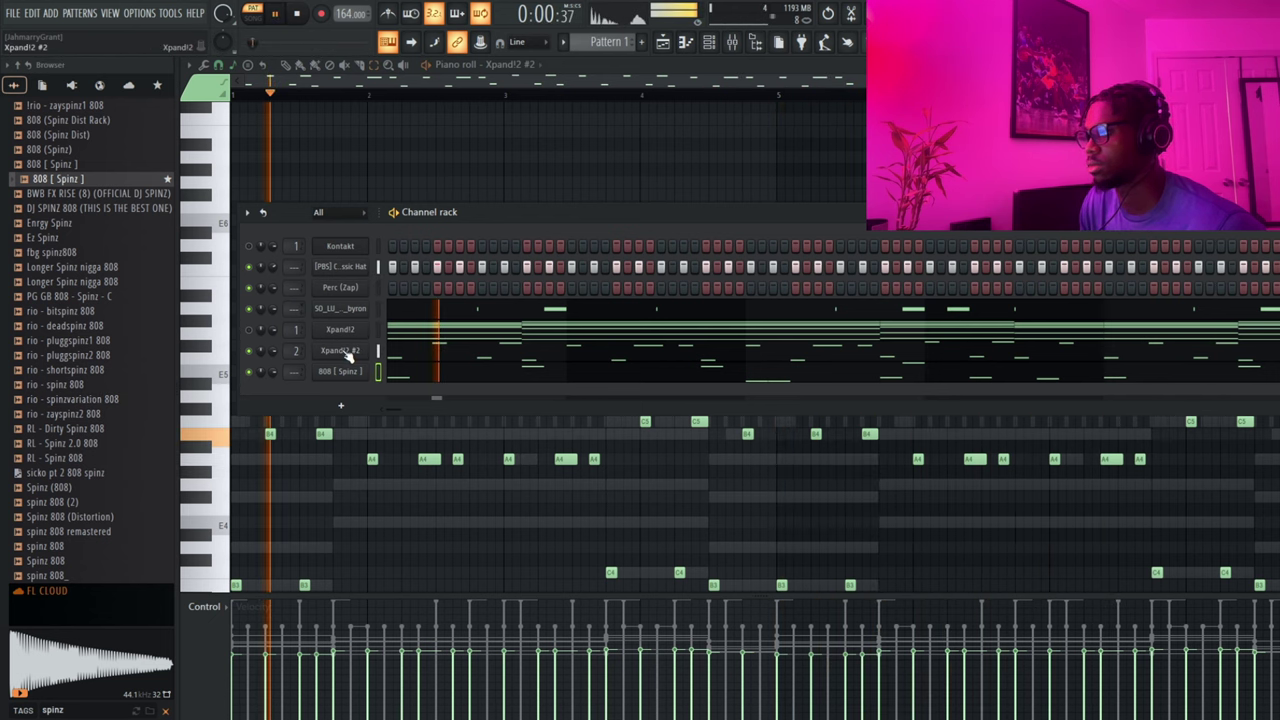
- Audition electric piano sounds from Mark 1 to Suitcase in part A of Xpand!2 #2, and switch it to the 005 Polysynths sound Synth Strings+
left_click(340, 350)
left_click(447, 330)
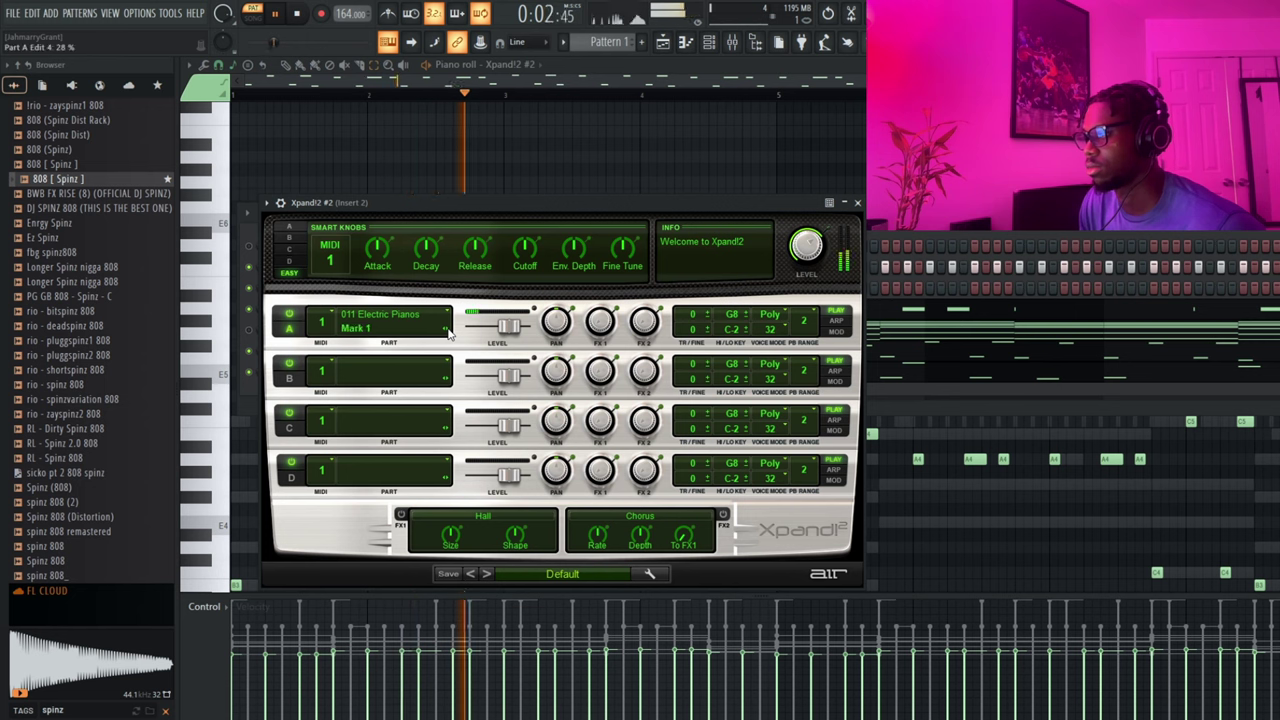
left_click(447, 331)
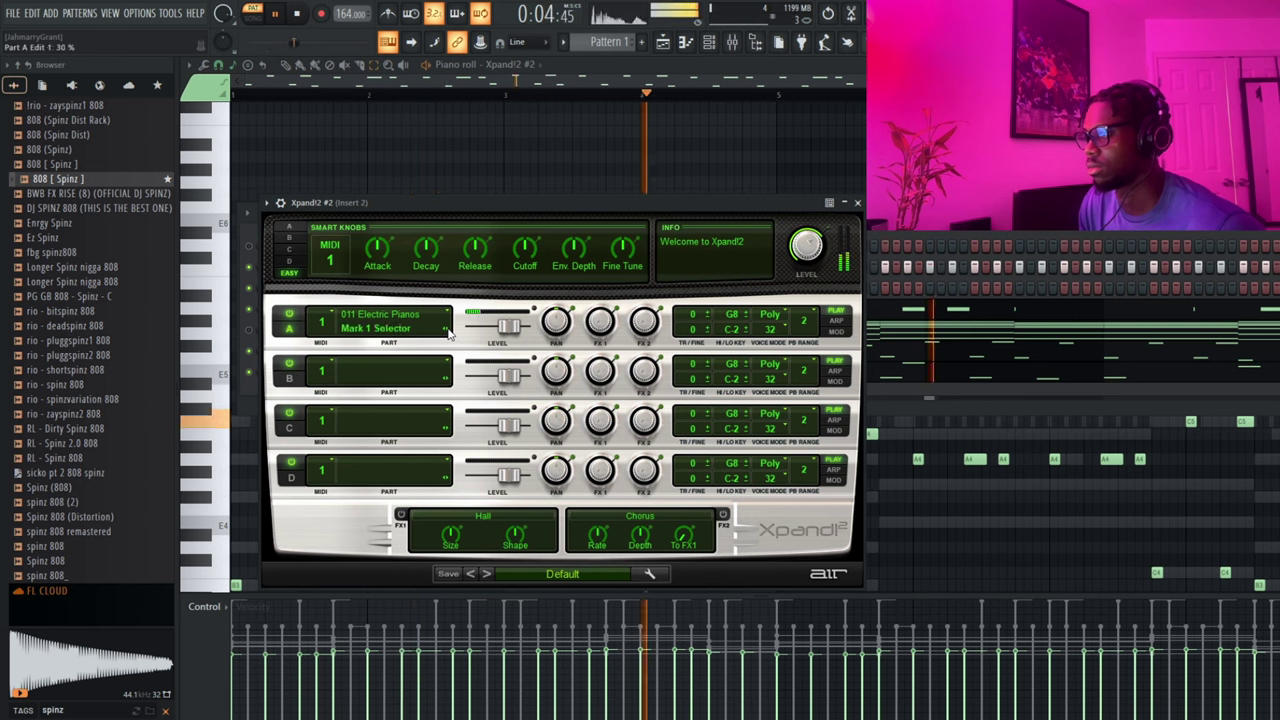
left_click(447, 329)
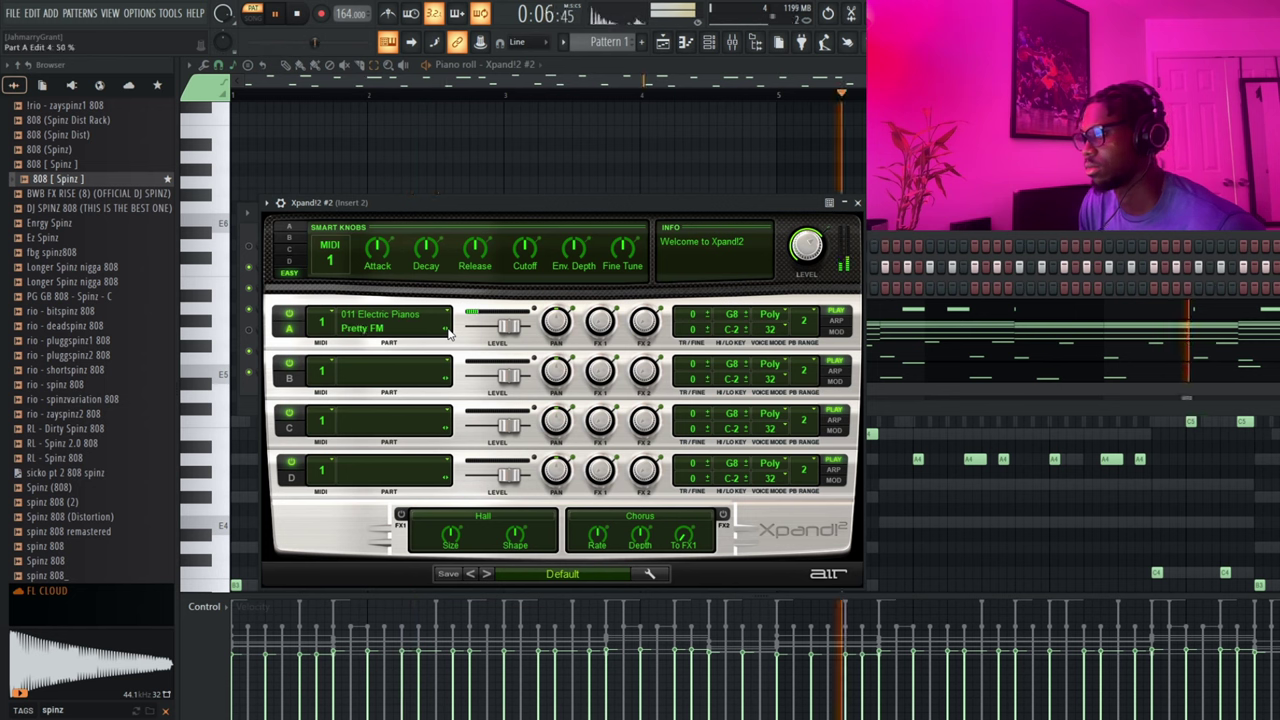
left_click(447, 331)
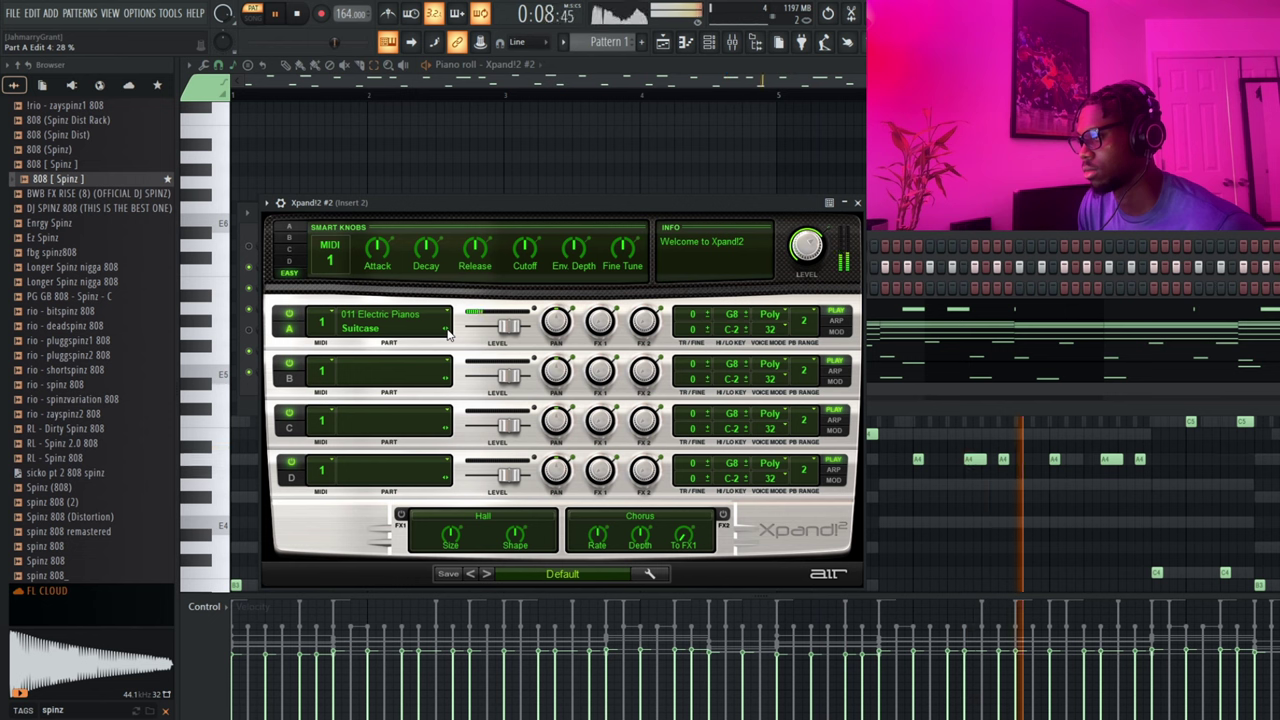
left_click(447, 331)
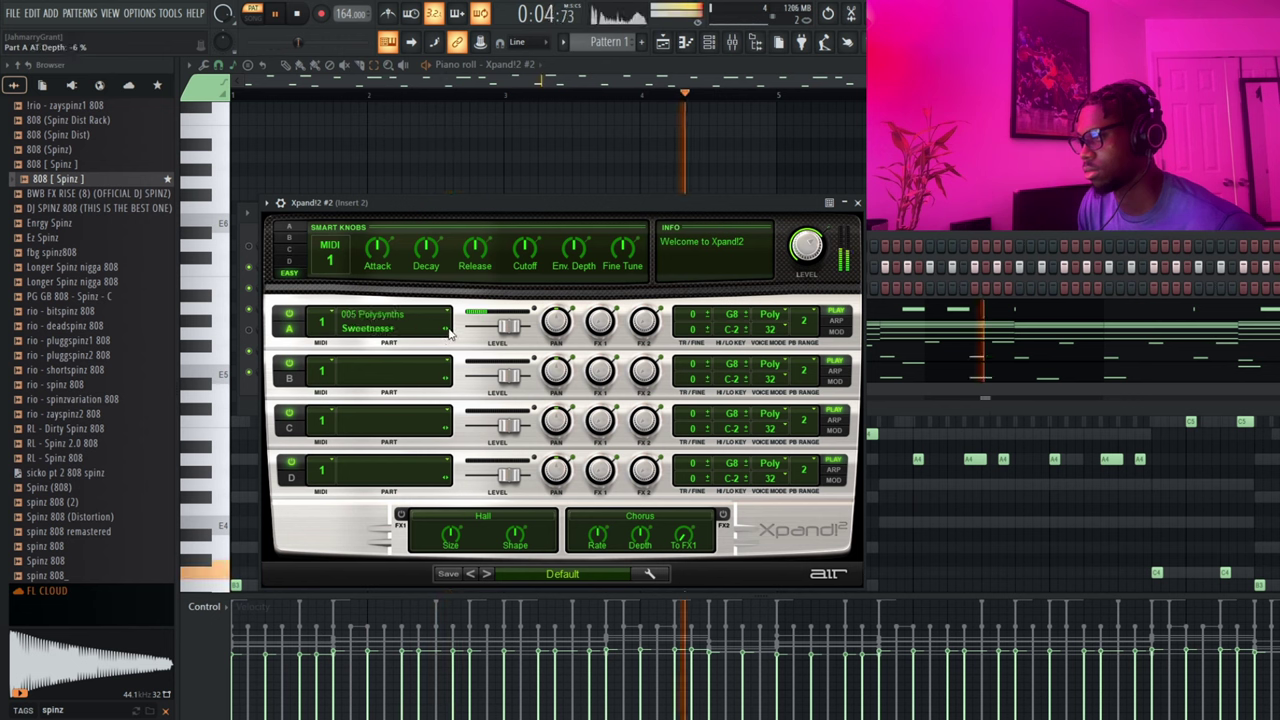
left_click(447, 332)
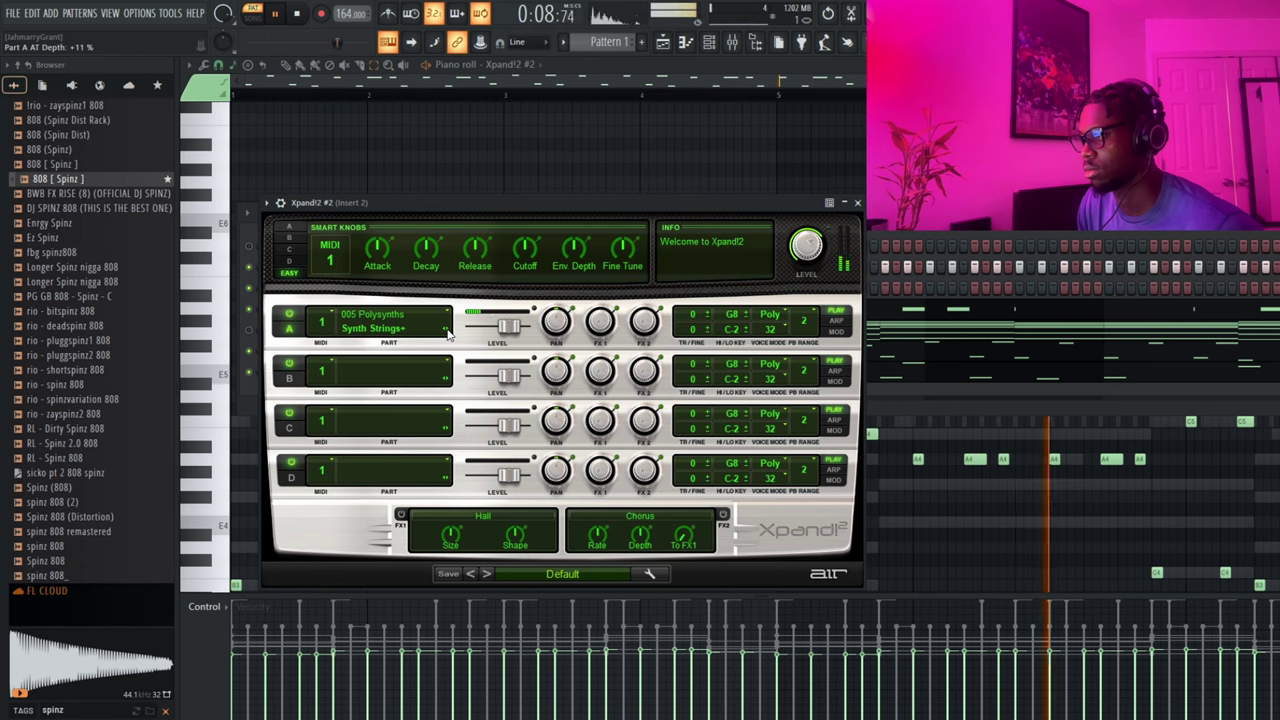
- Unmute the Xpand!2 channel and set part A of Xpand!2 #2 to the 005 Polysynths sound Thick Bright Chords+
key("F6")
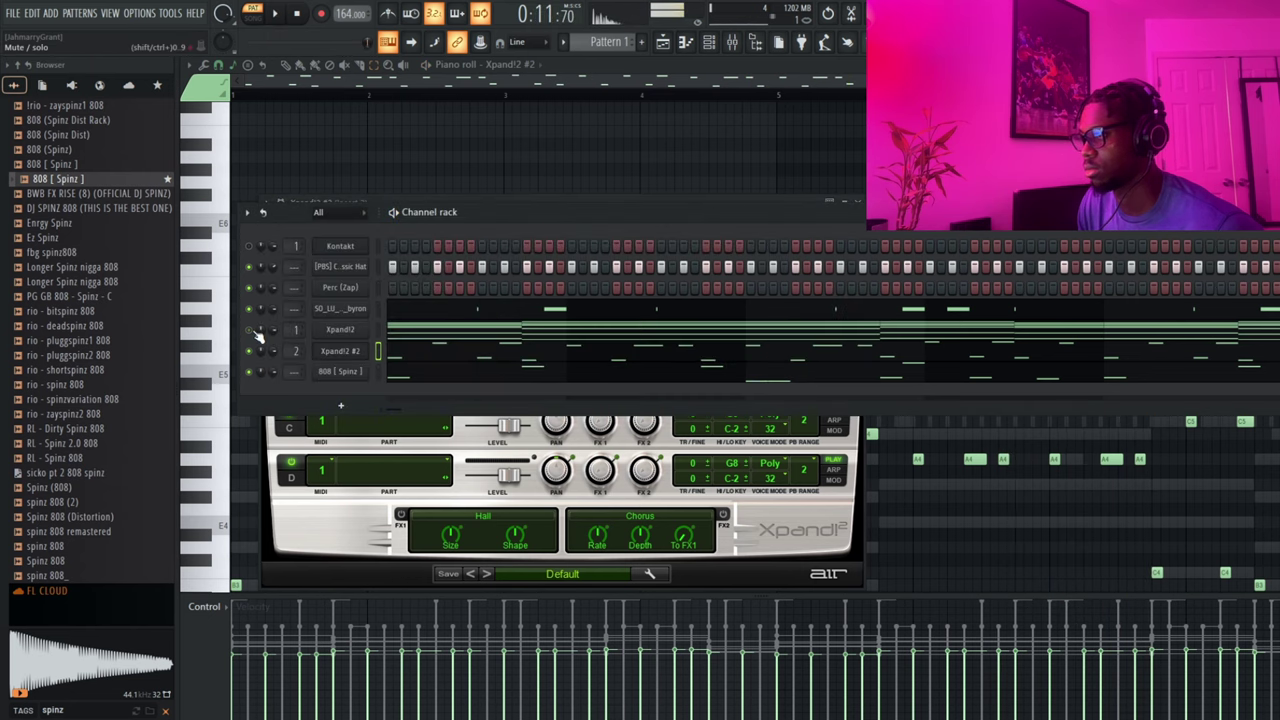
left_click(340, 334)
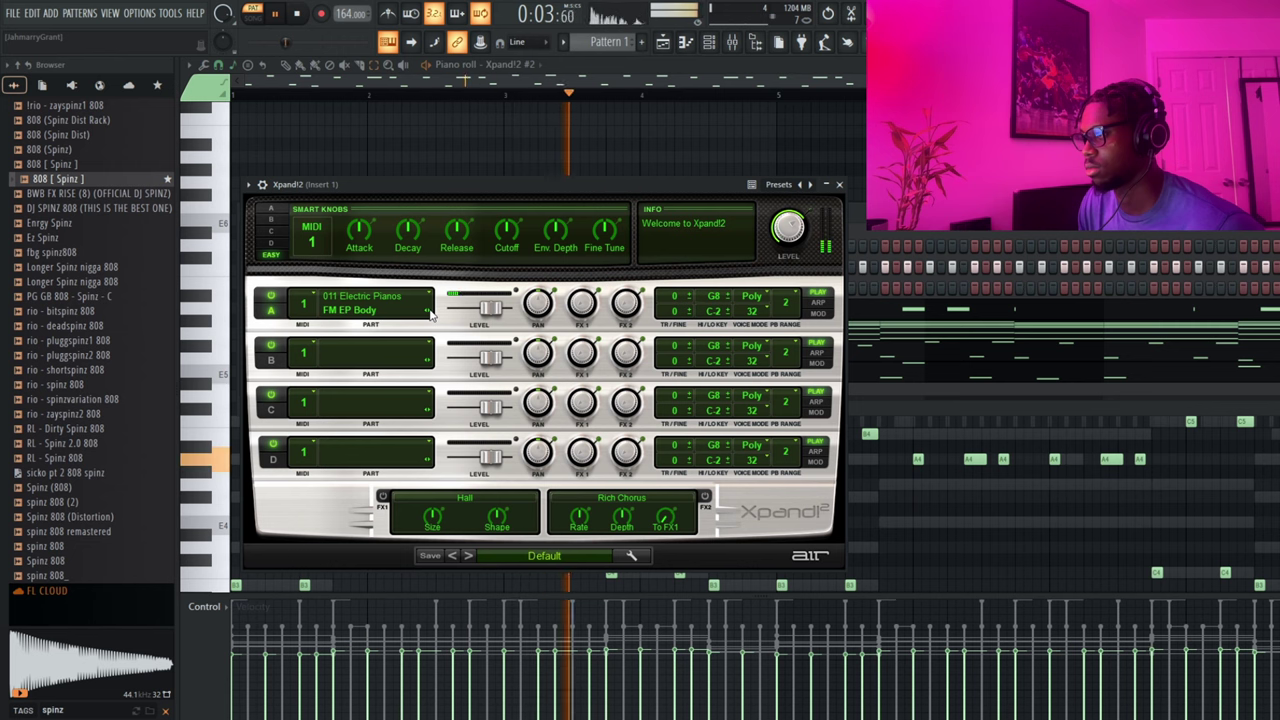
key("F6")
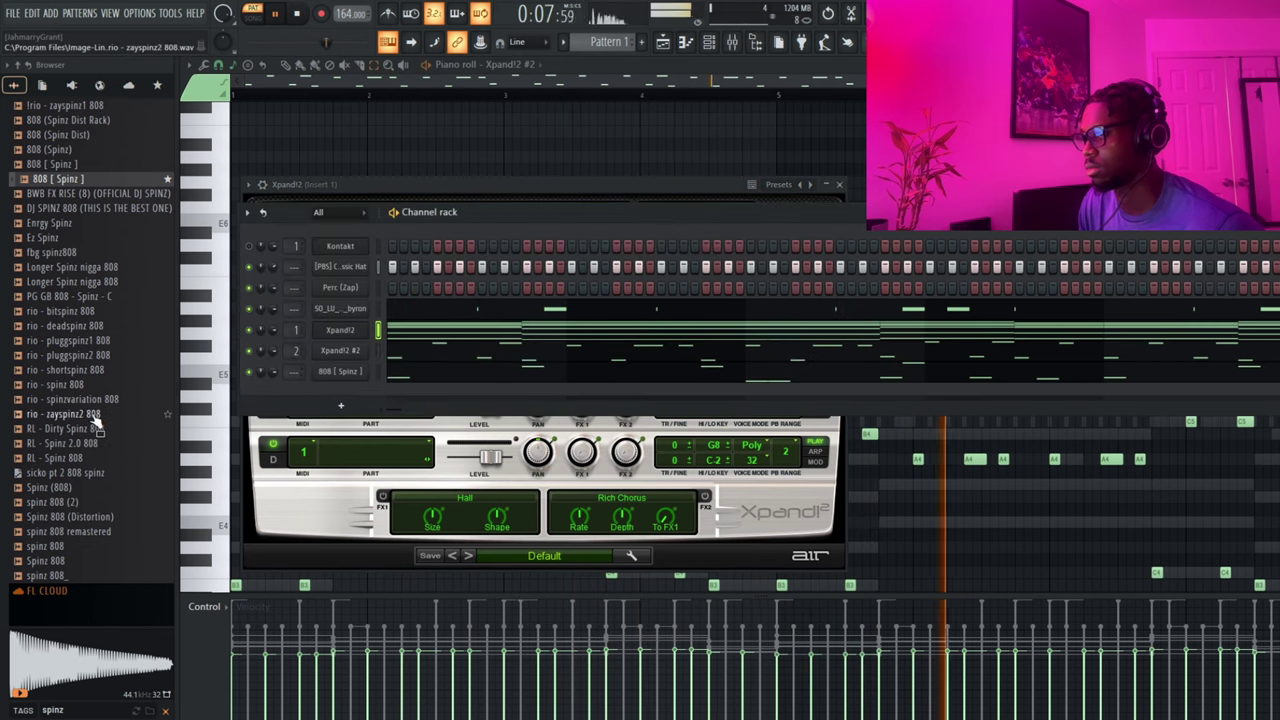
left_click(340, 350)
left_click(447, 330)
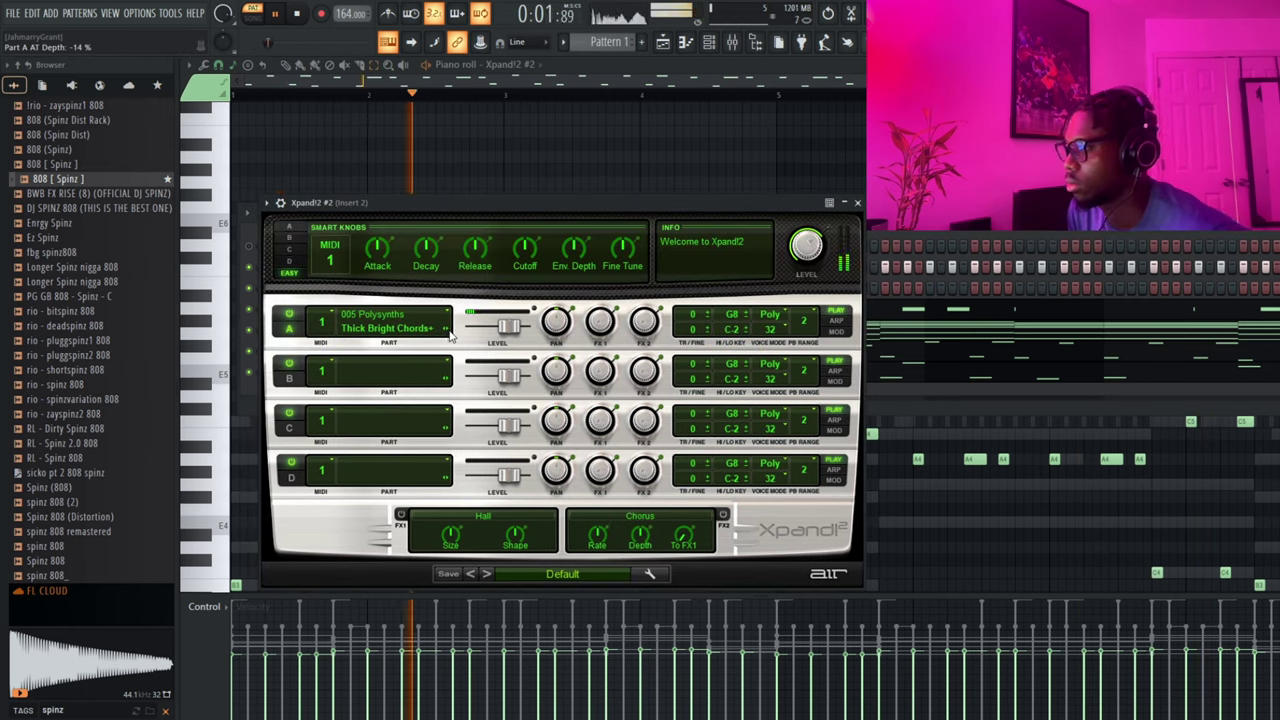
- Open the first Xpand!2 instrument to check its part A sound during playback, and return to the channel list
left_click(249, 388)
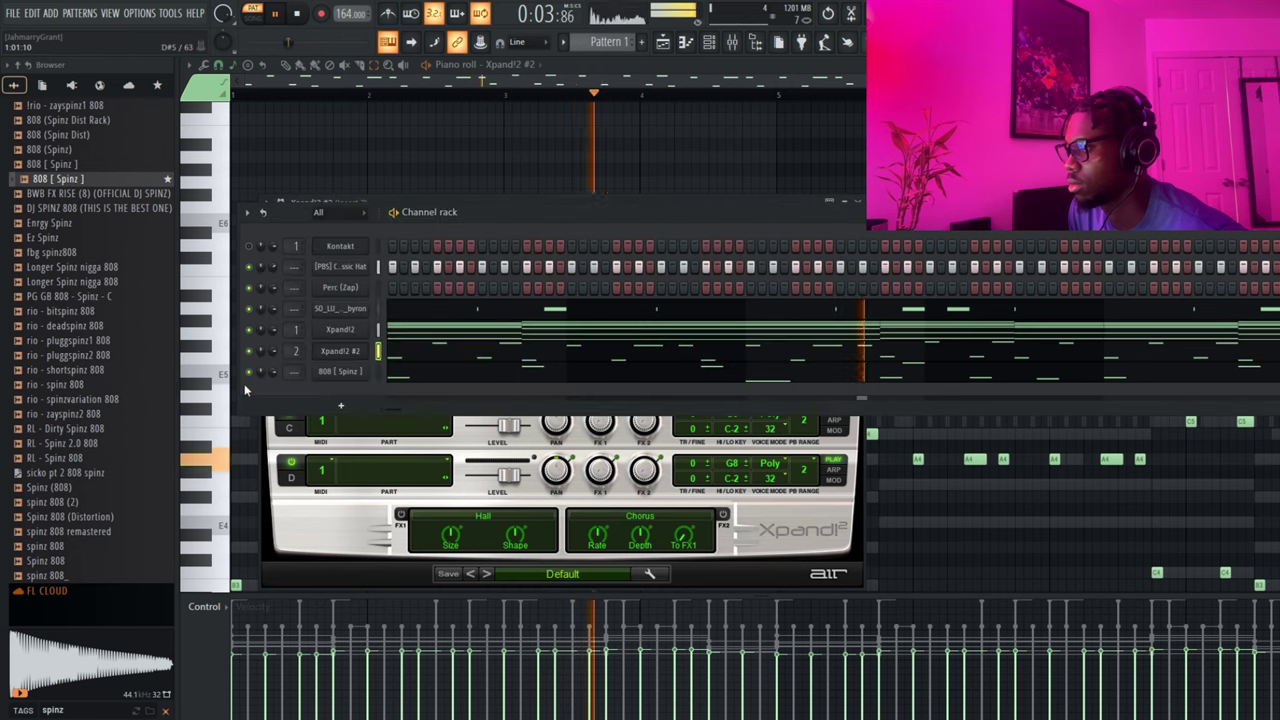
left_click(363, 330)
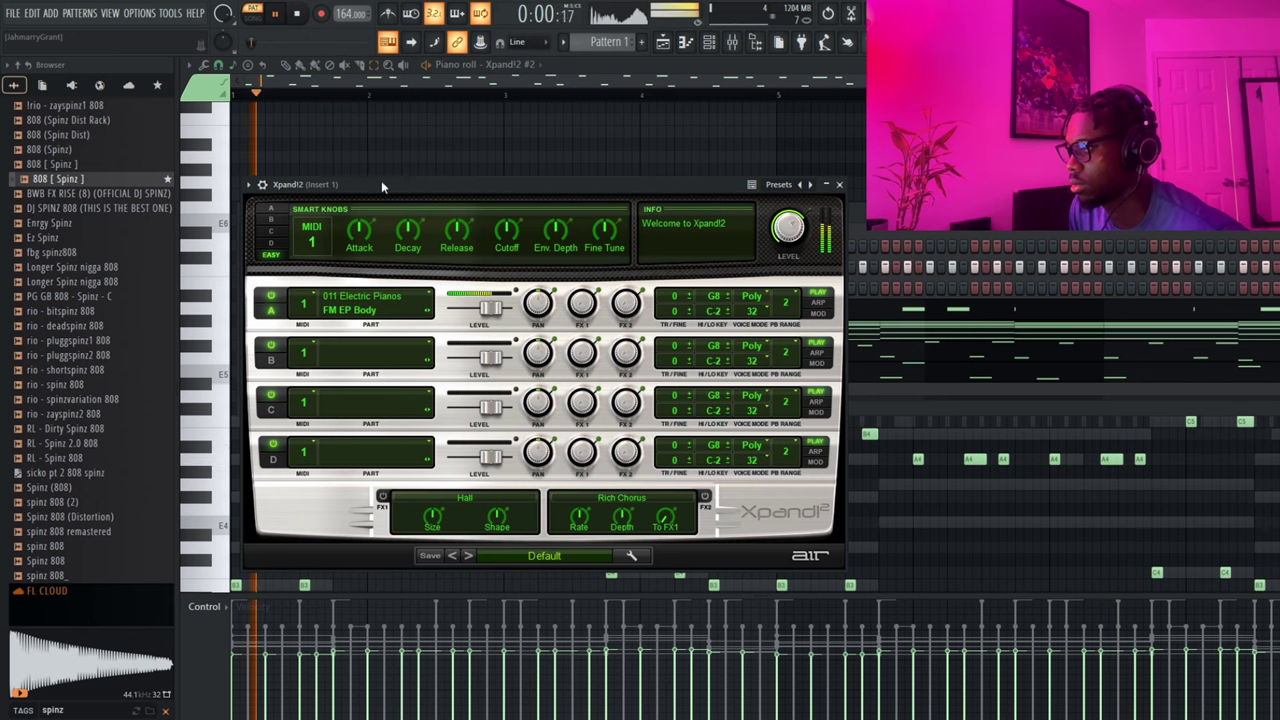
key("F6")
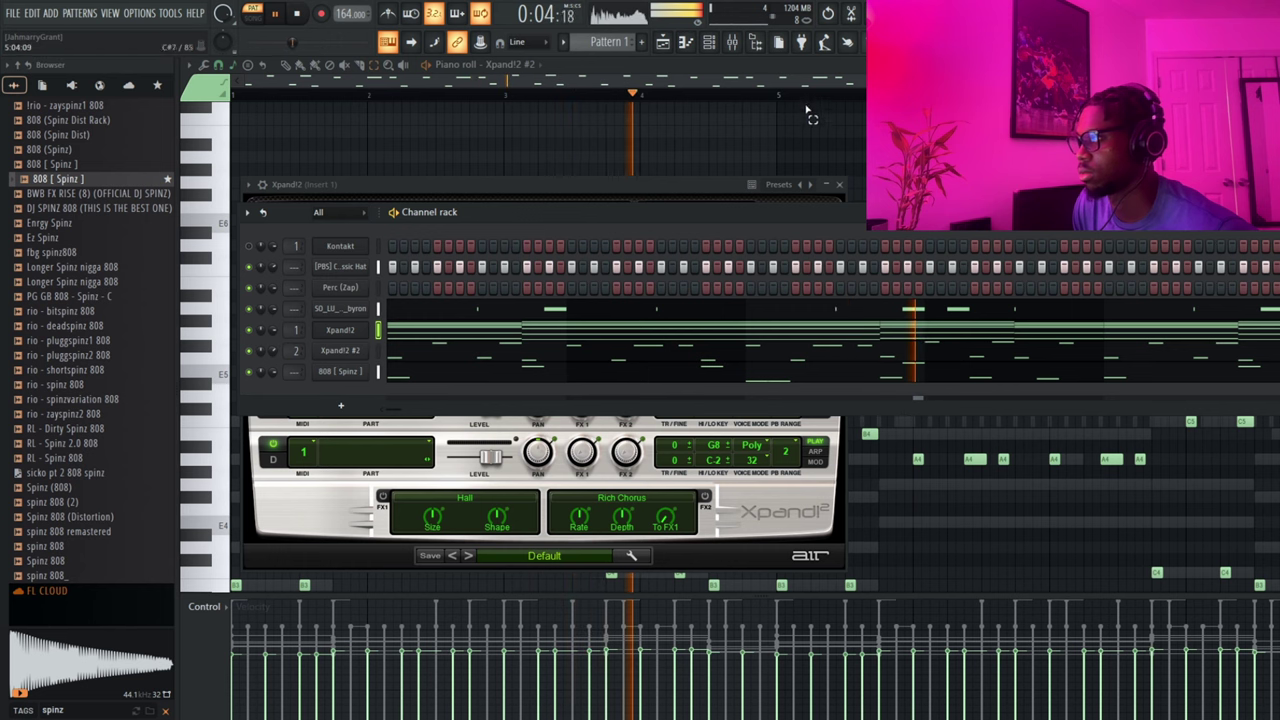
- Cut the low frequencies of mixer Insert 2 with band 1 of Fruity Parametric EQ 2 at about 278 Hz
key("F9")
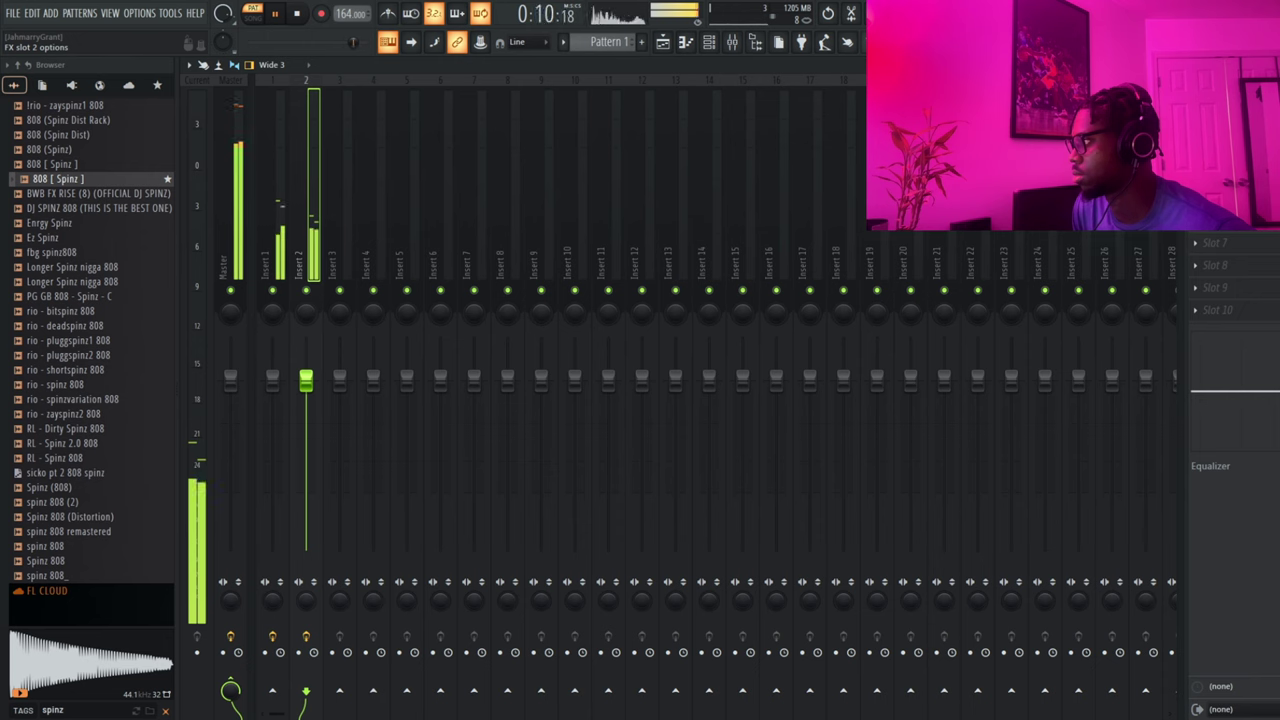
left_click_drag(378, 376, 454, 460)
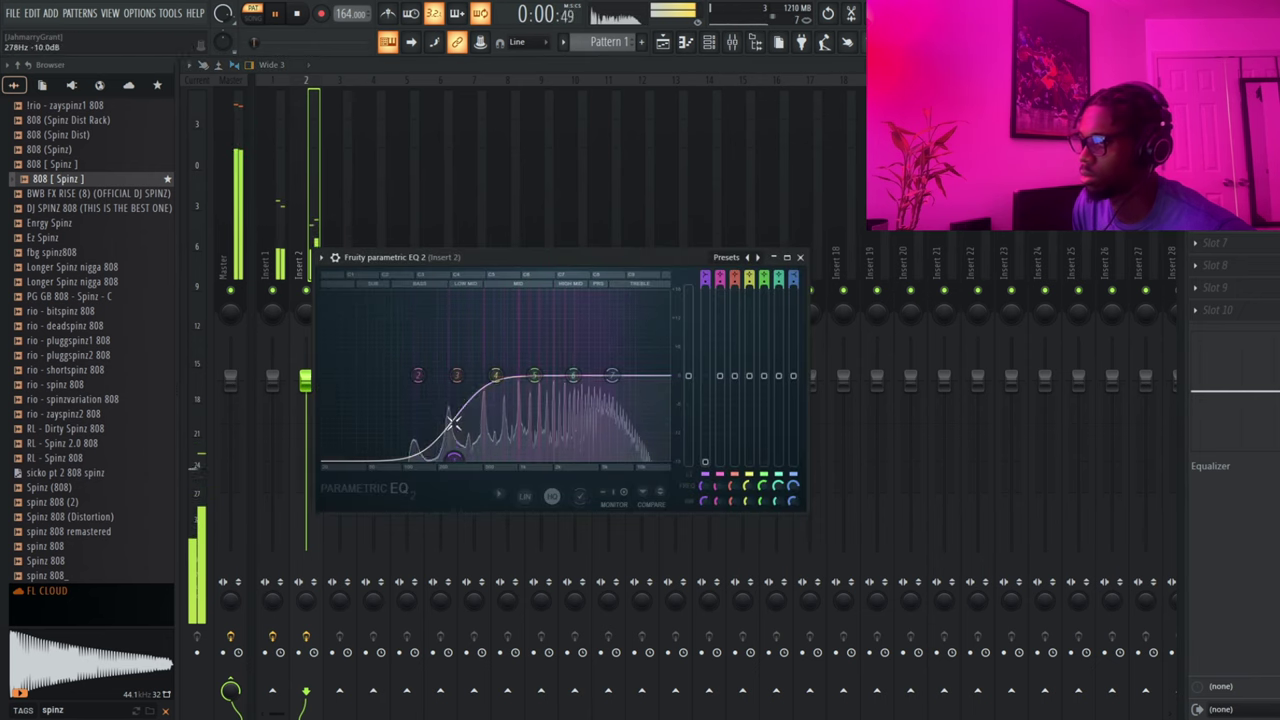
- Pull down EQ band 2 on mixer Insert 2, and add Fruity Delay 3 and Fruity Love Philter to that insert
left_click_drag(417, 376, 390, 435)
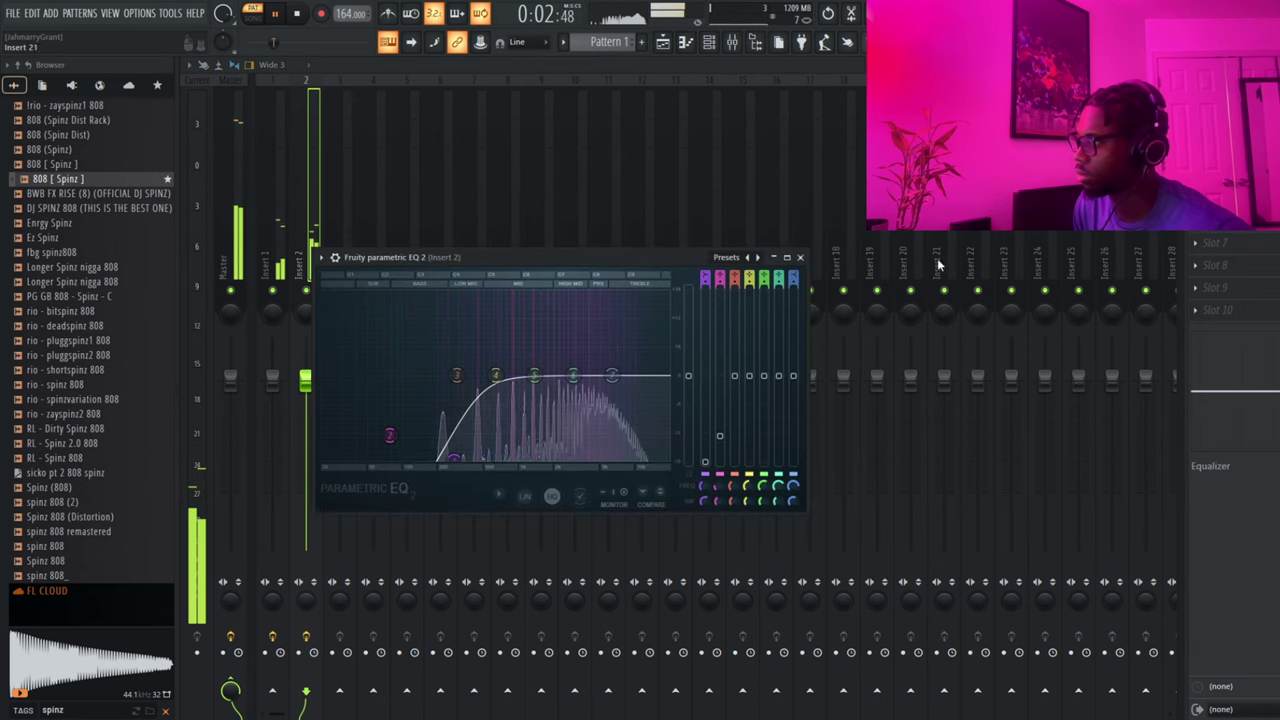
left_click(1222, 132)
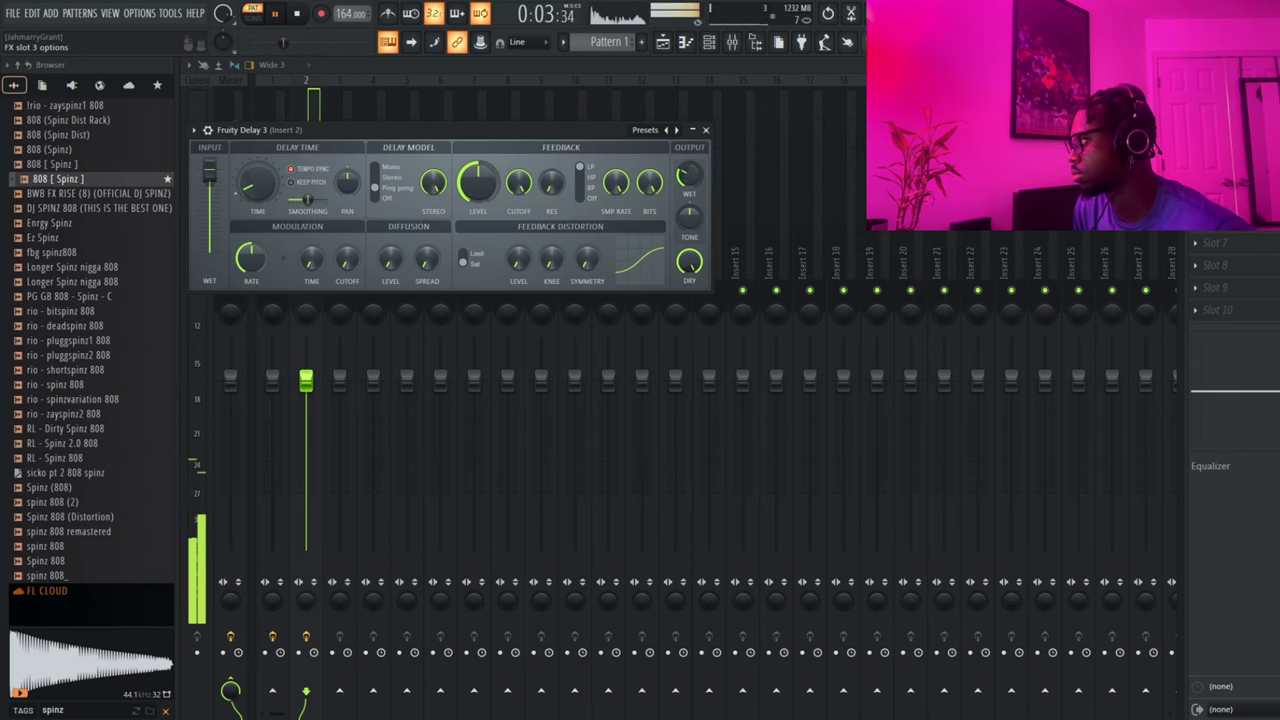
left_click(1220, 154)
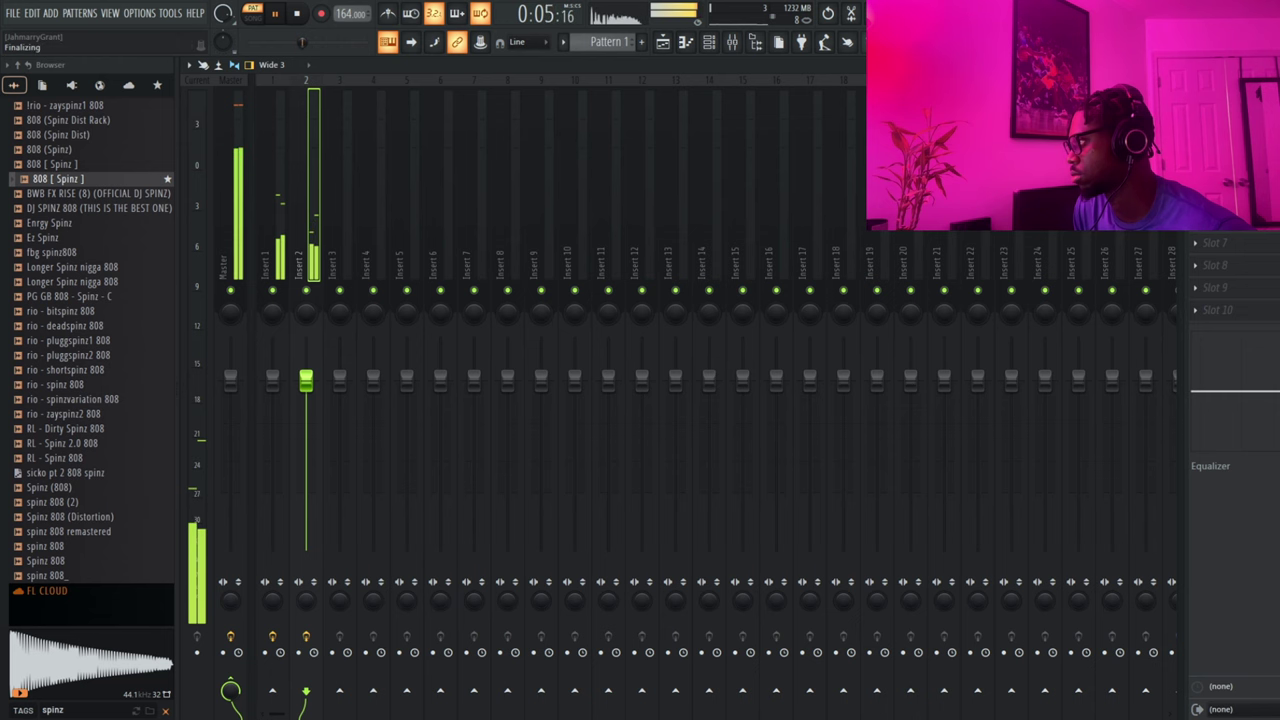
left_click(709, 42)
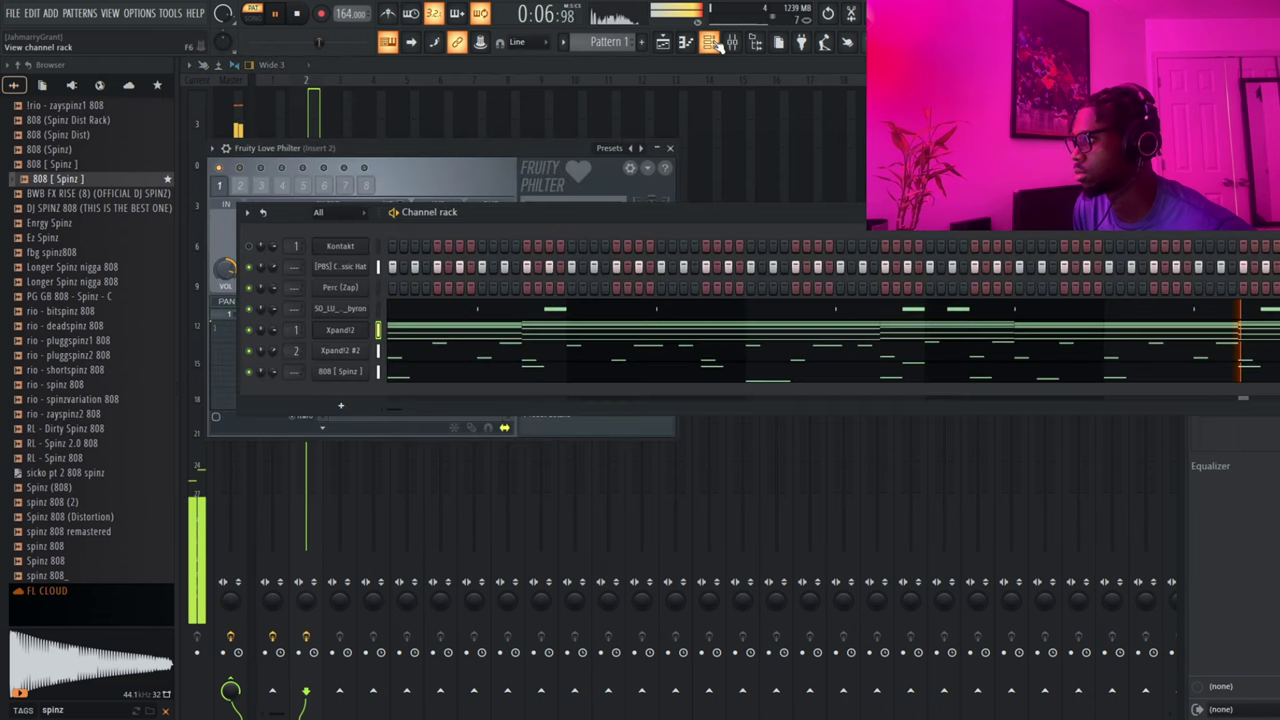
- Try the Xpand!2 #2 notes two octaves and one octave higher during playback, and move them back to their original octave
left_click(468, 360)
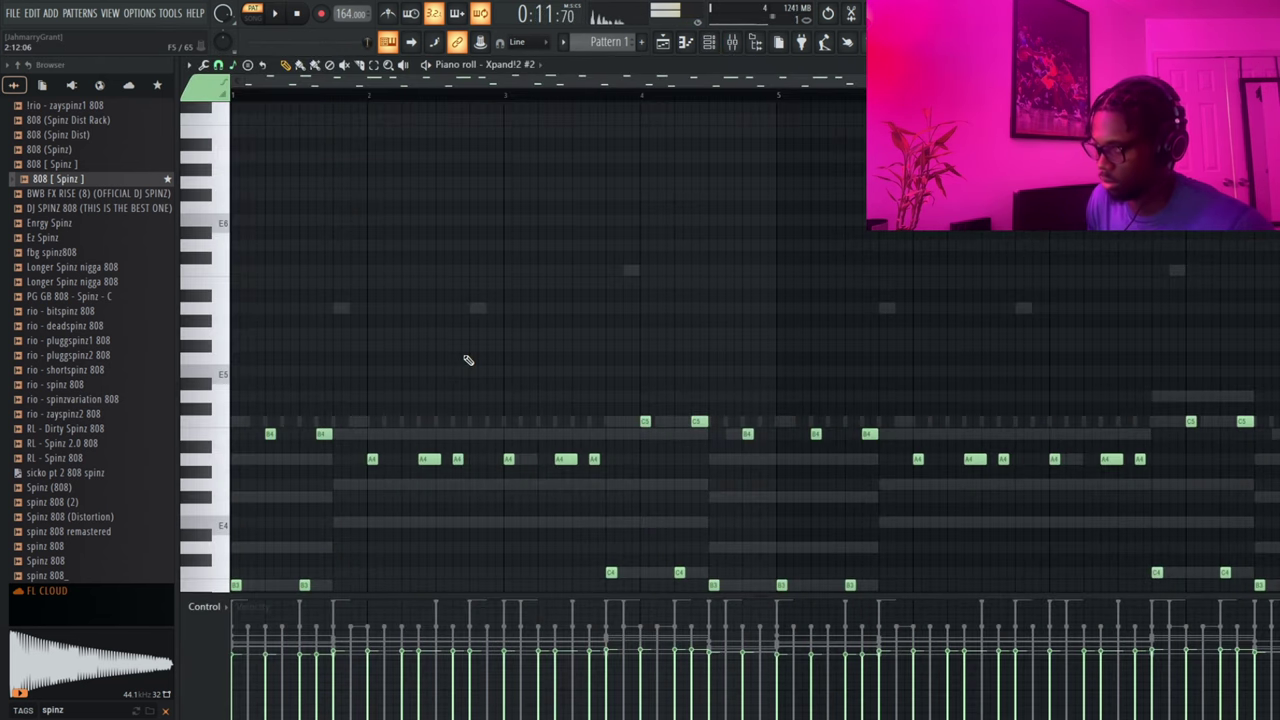
key("ctrl+Up")
key("ctrl+Up")
key("space")
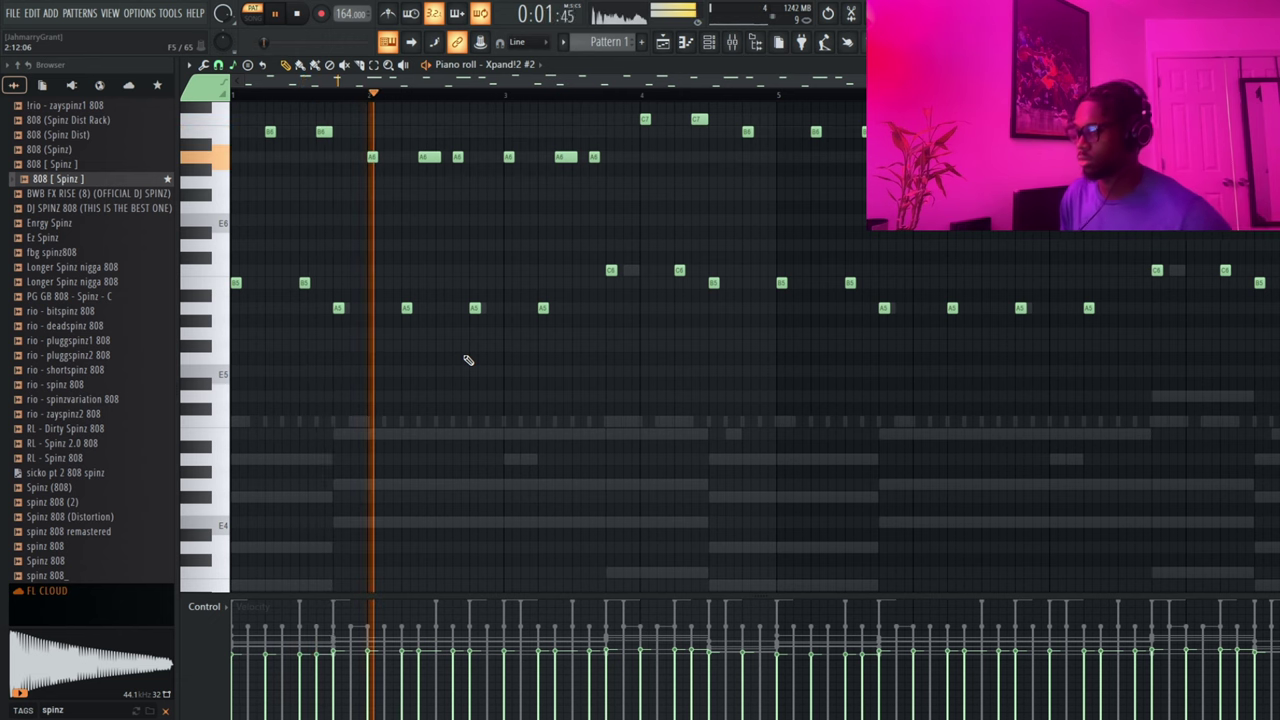
key("ctrl+Down")
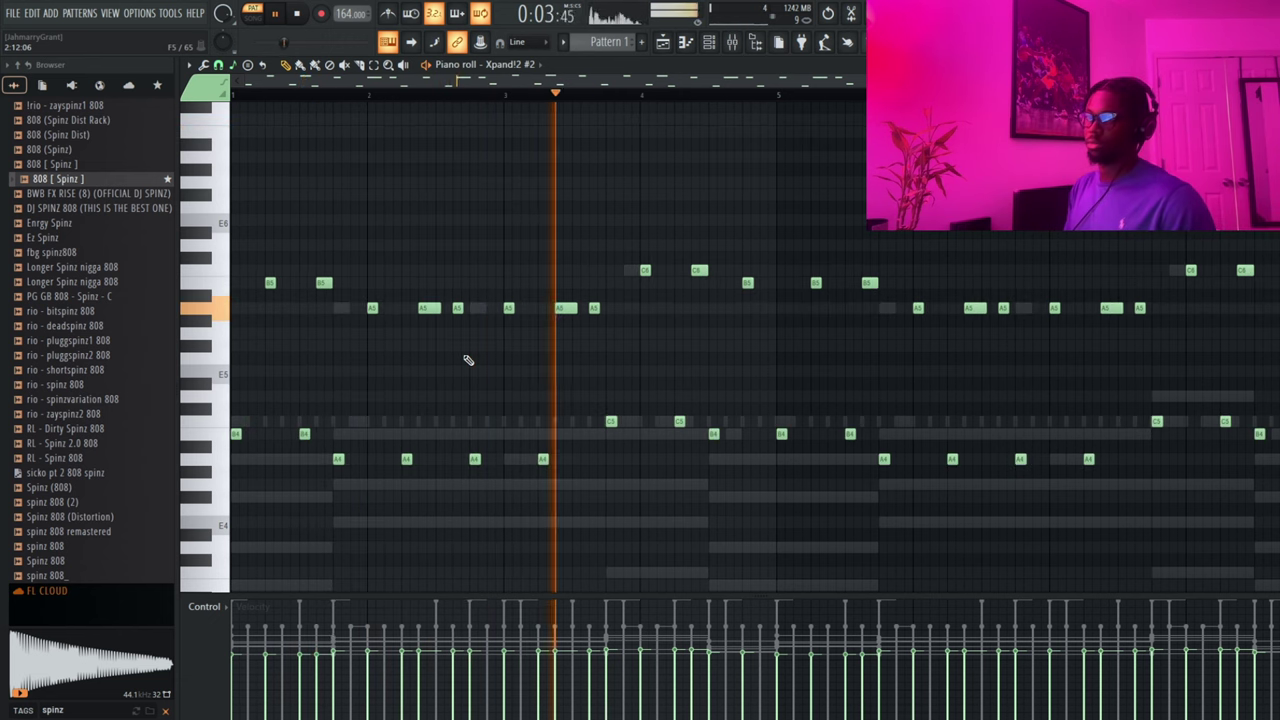
key("ctrl+Down")
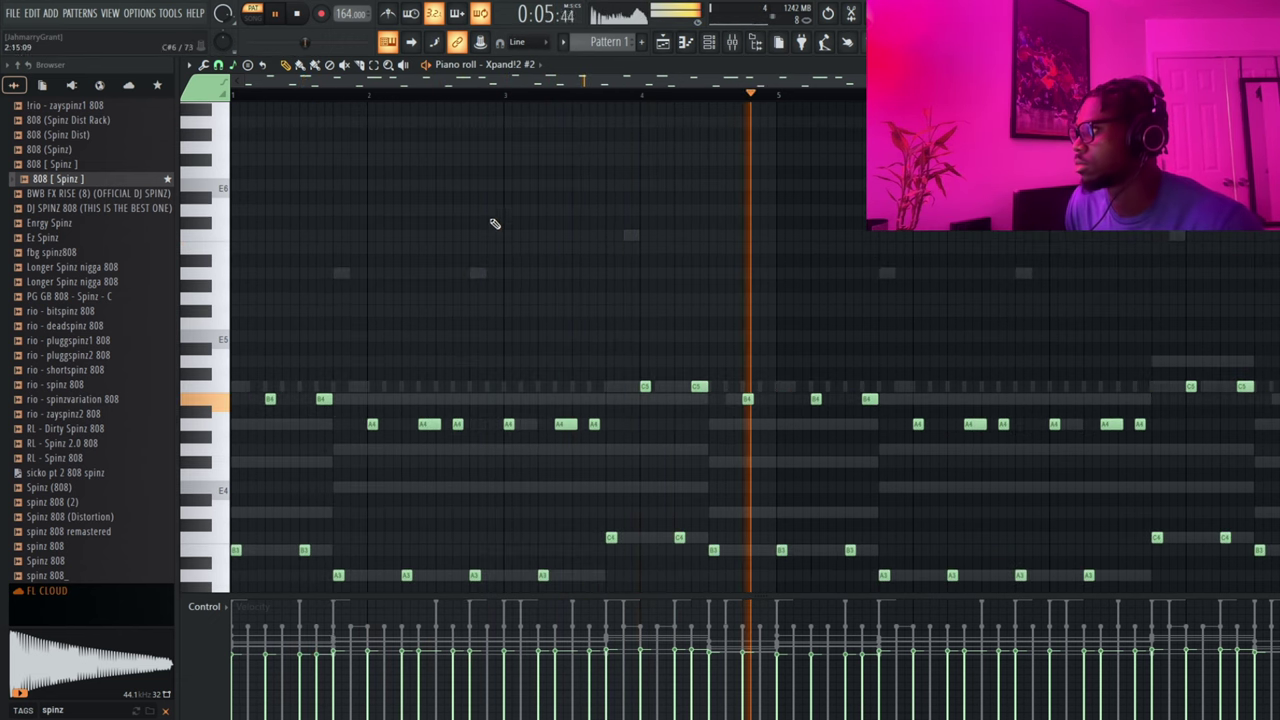
- Add the Soundtoys EffectRack to mixer Insert 2 and step forward through its presets past Rhodes Drive Trem Spring and Rhythm Channel
left_click(733, 42)
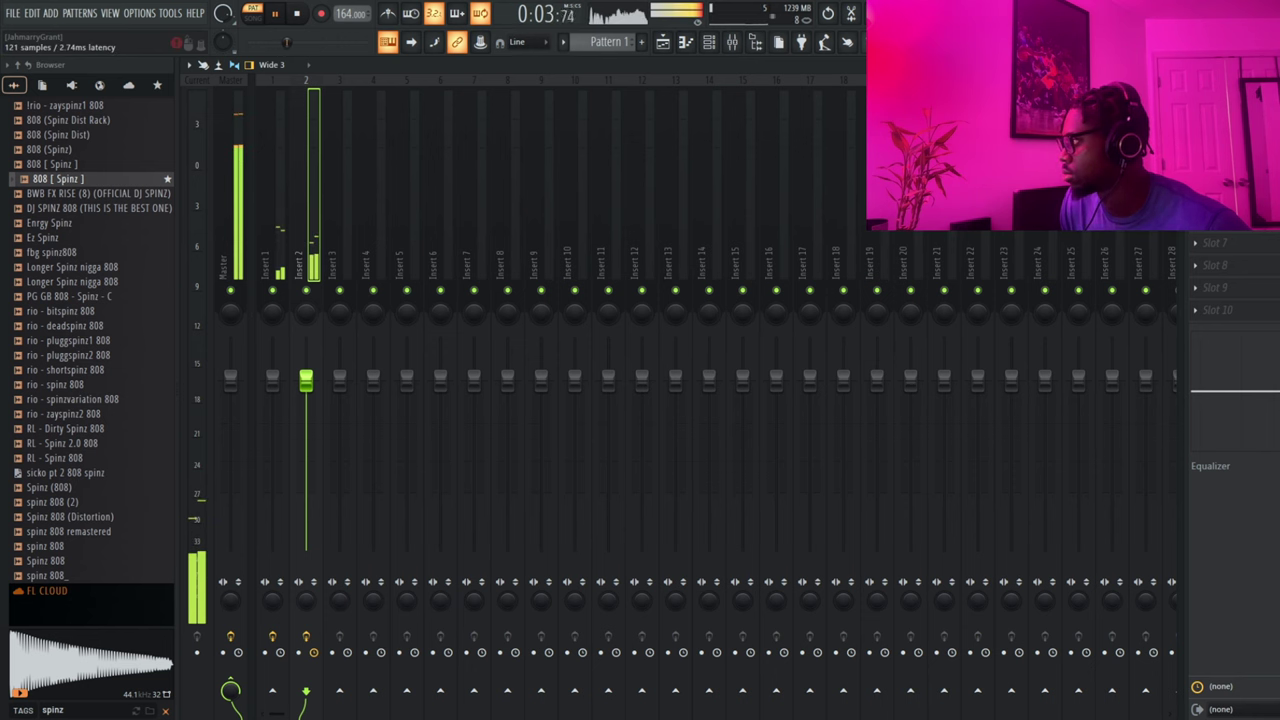
left_click(1228, 108)
left_click(352, 185)
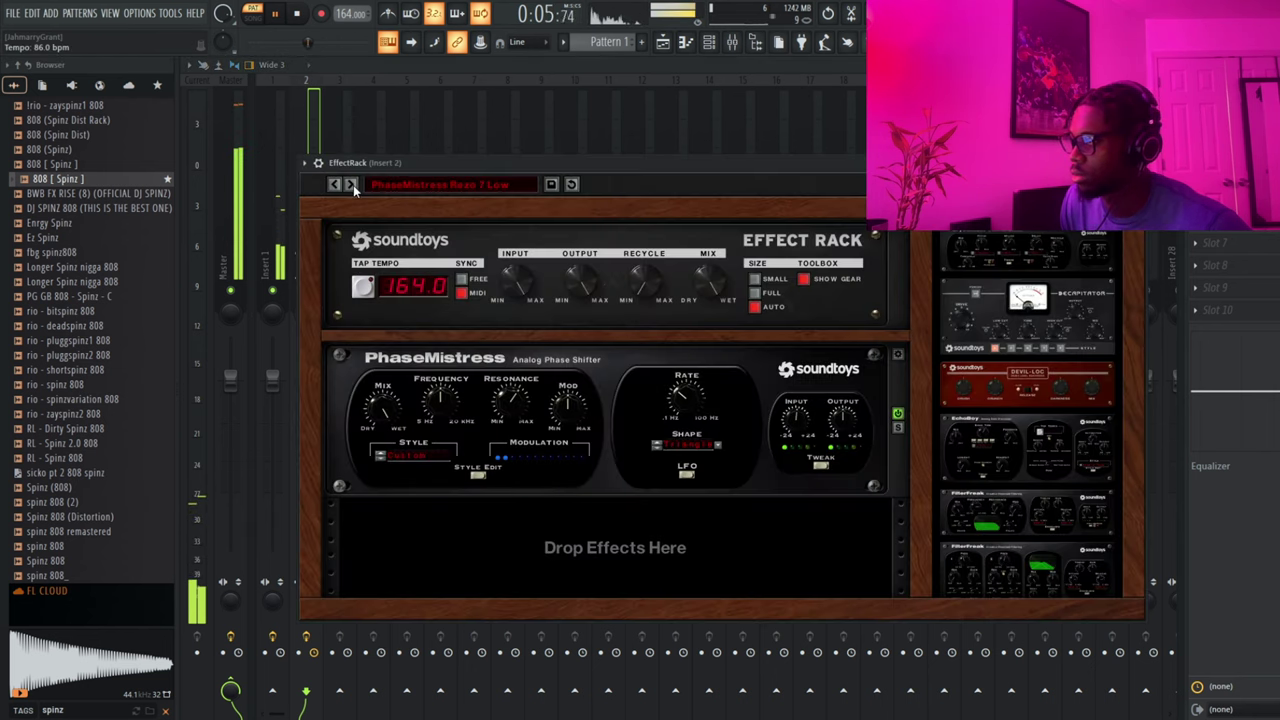
left_click(353, 185)
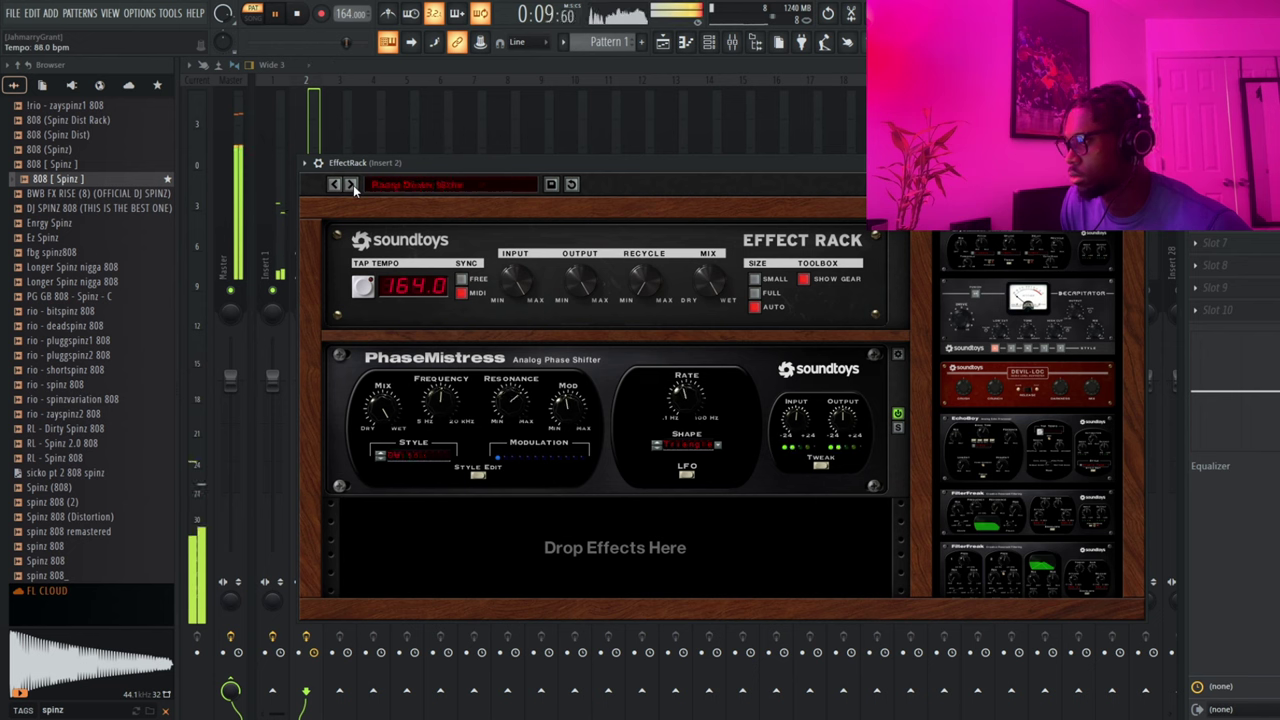
left_click(353, 185)
left_click(353, 185)
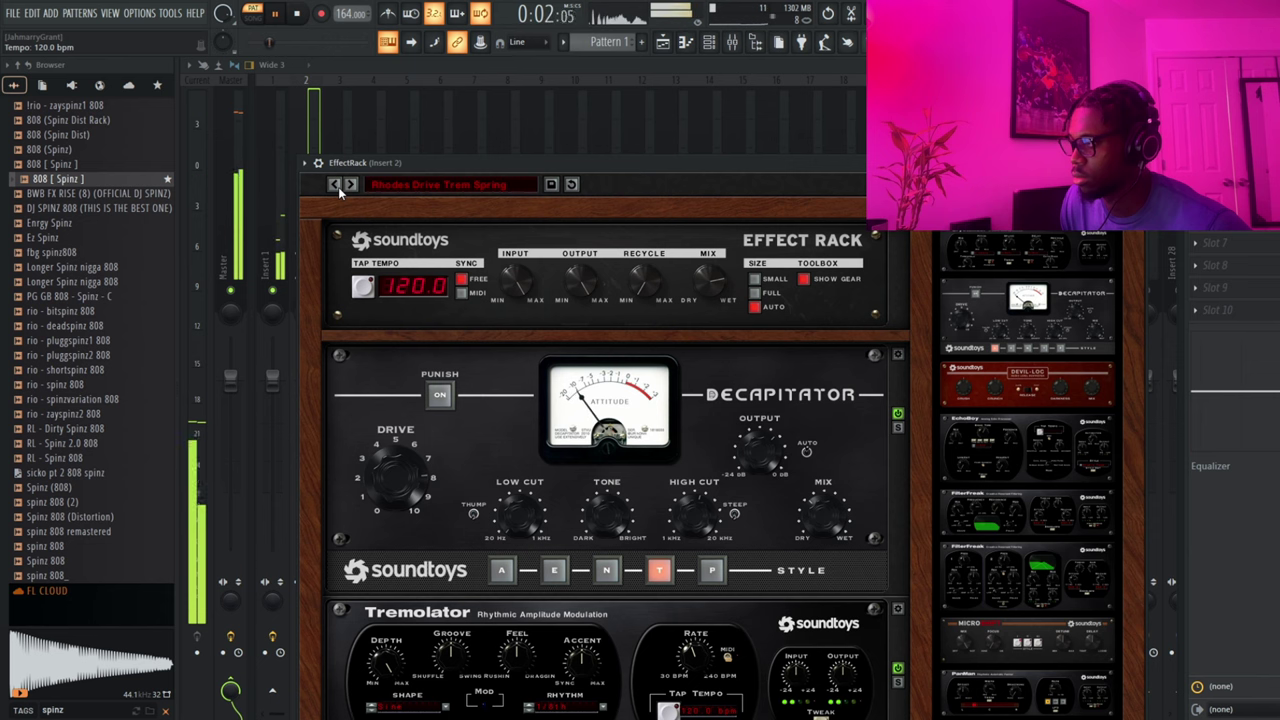
left_click(352, 185)
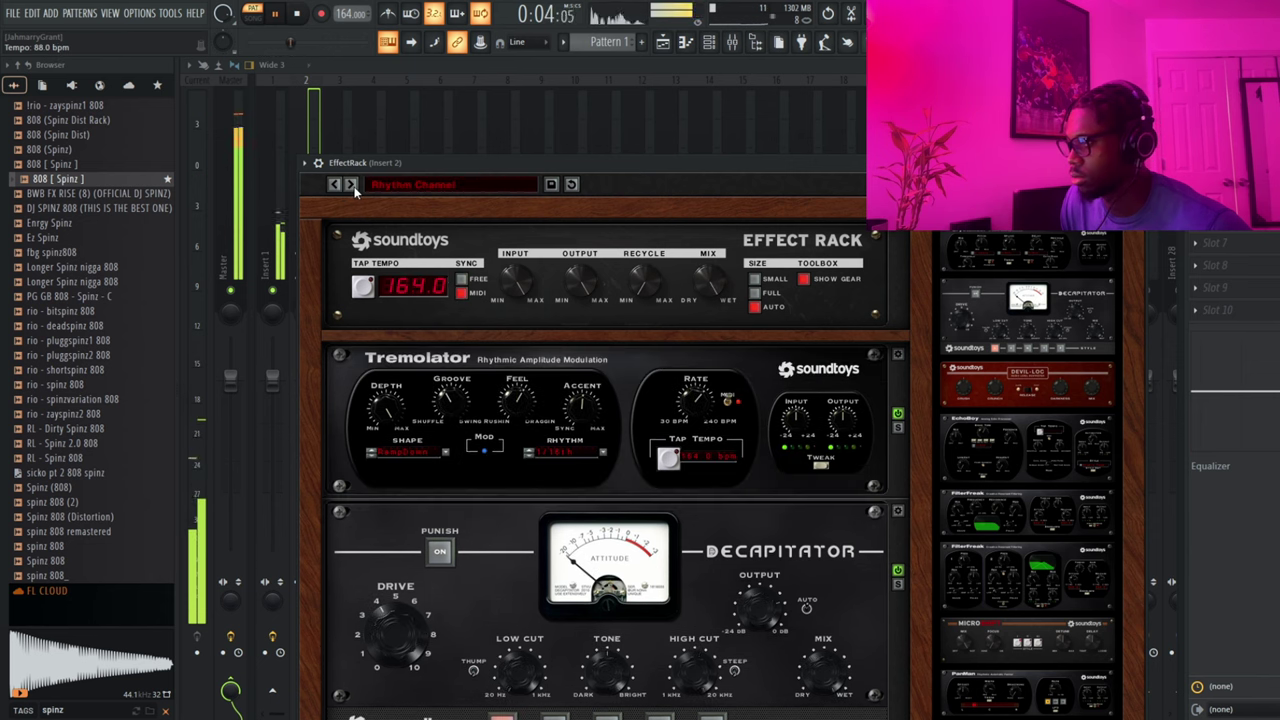
left_click(352, 185)
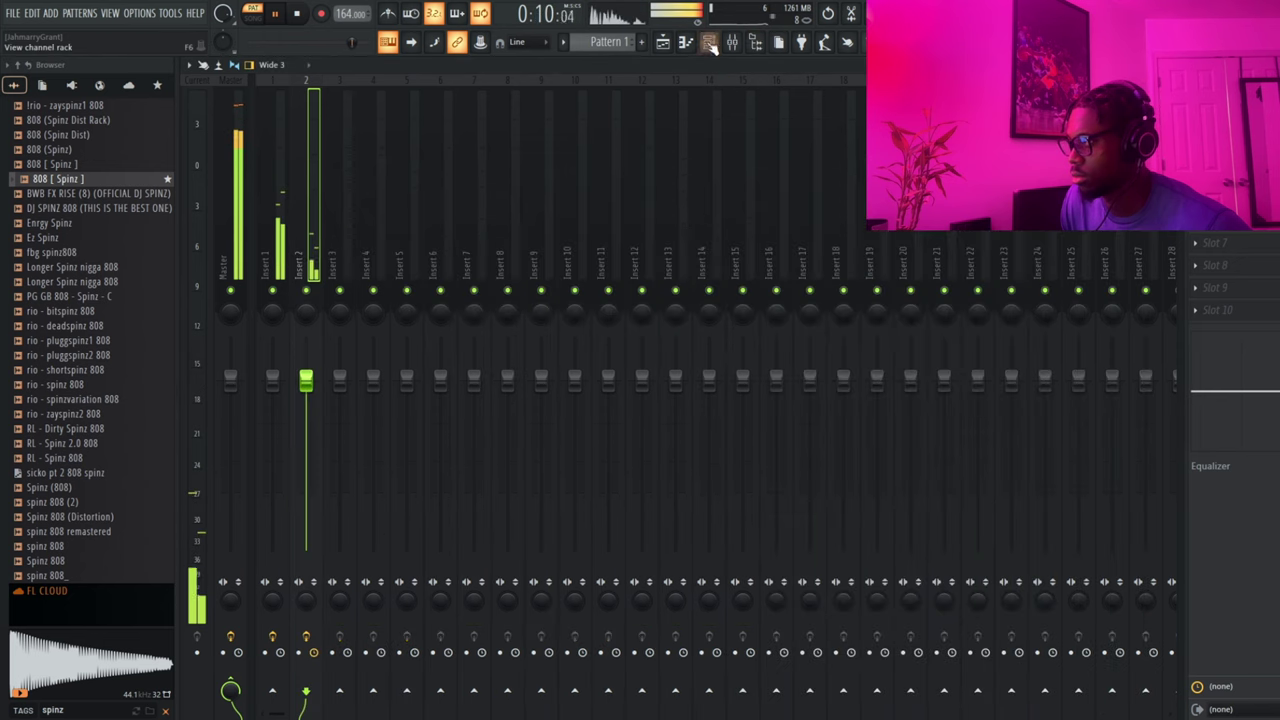
- Audition the 011 Electric Pianos sounds FM Piano Bodies 1 and Mark 1 in part A of the first Xpand!2
key("F6")
left_click(345, 333)
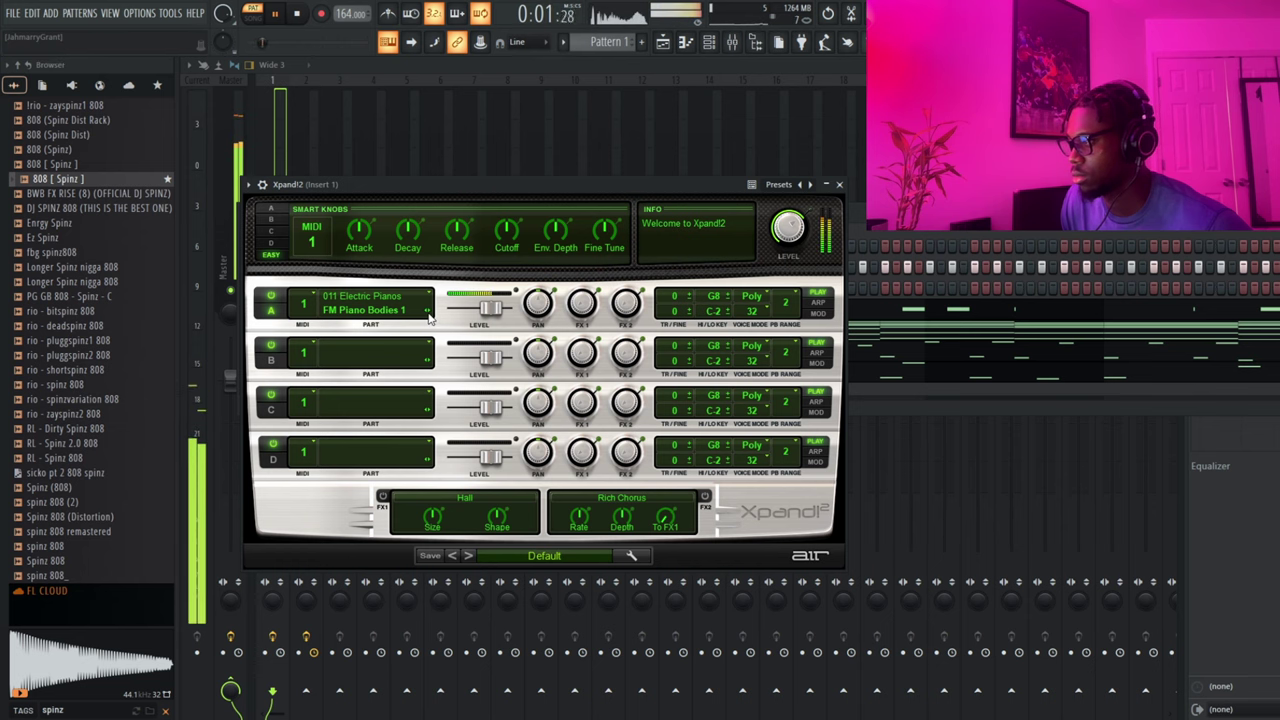
key("F6")
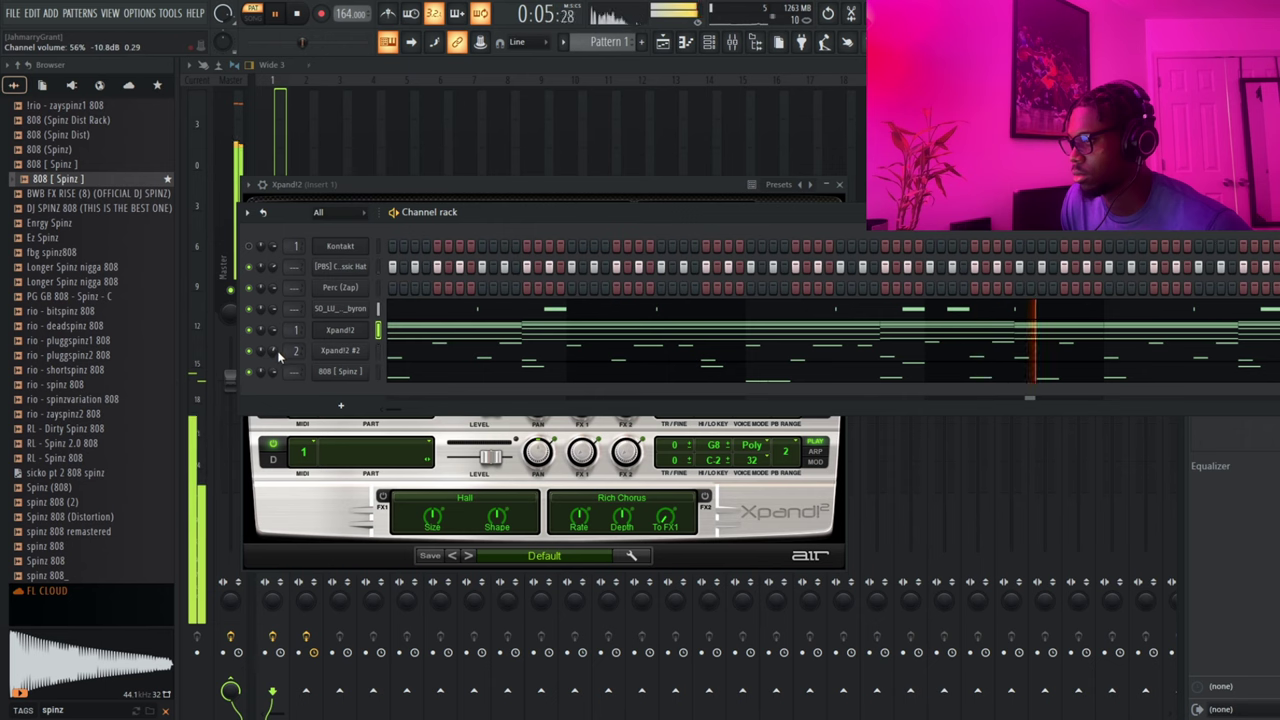
left_click(357, 335)
left_click(357, 335)
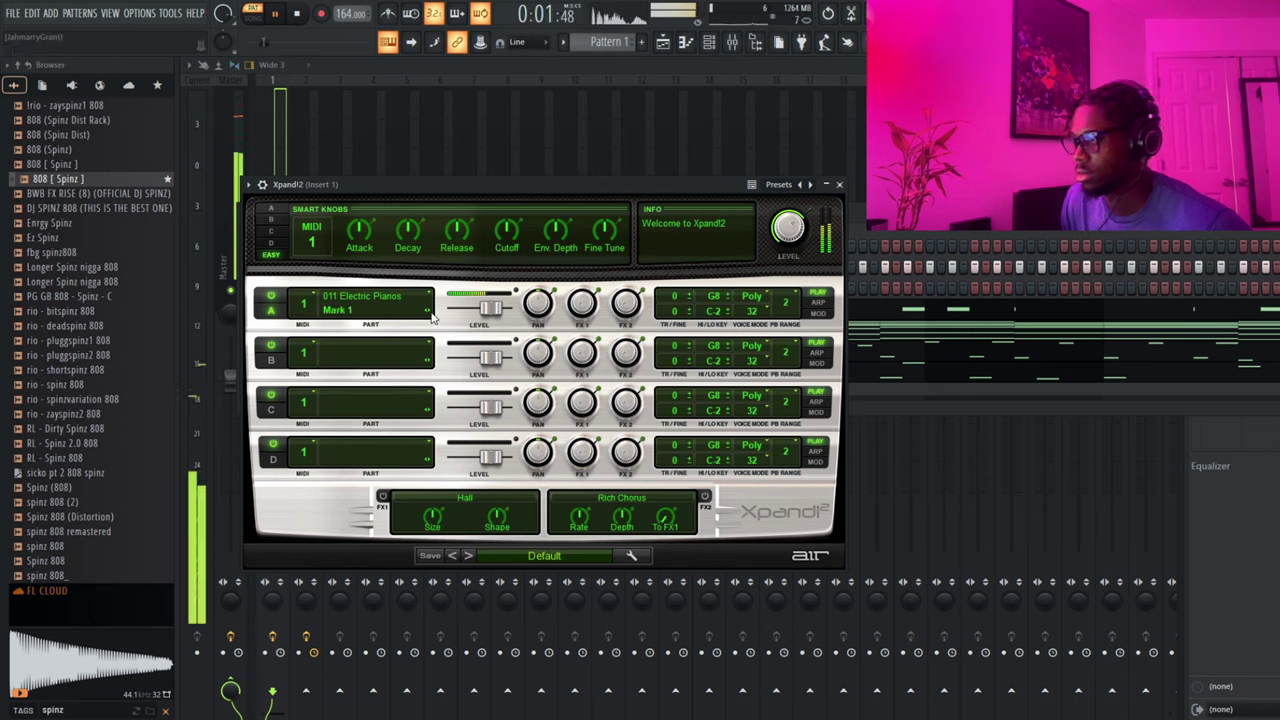
left_click(903, 258)
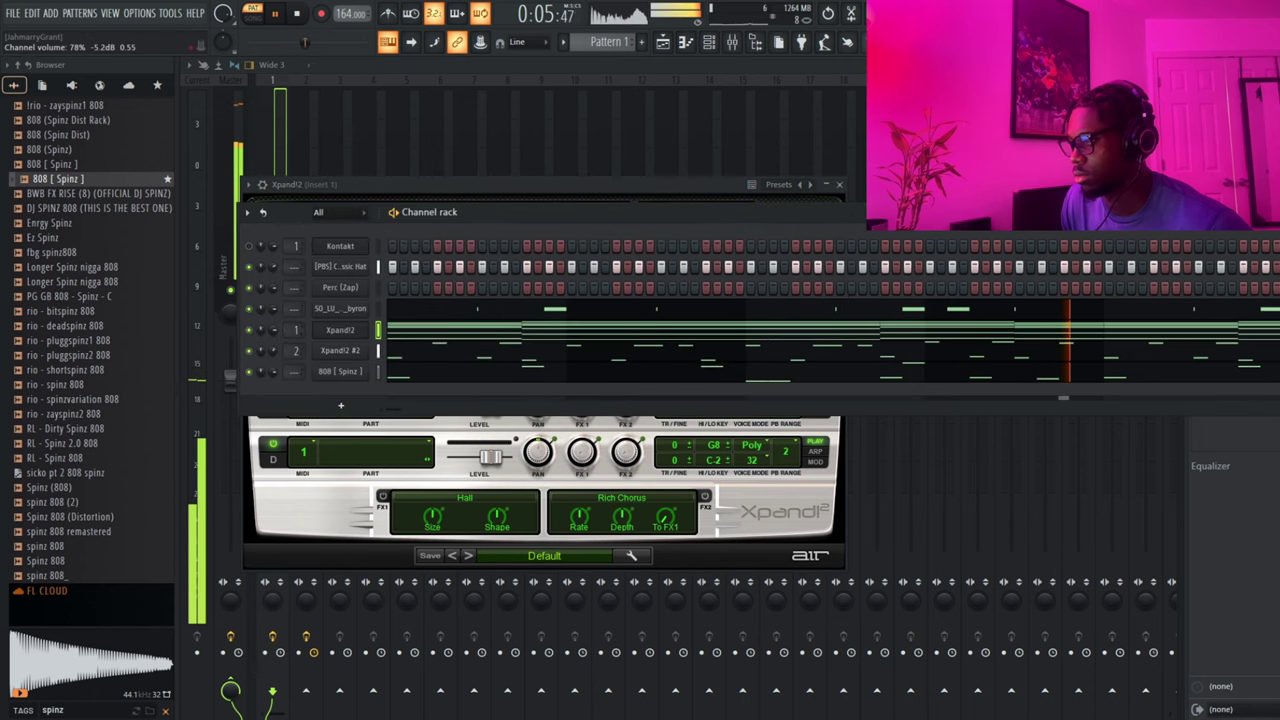
- Switch part A of the first Xpand!2 from Mark 1 Selector to the electric piano sound Suitcase during playback
left_click(435, 334)
left_click(709, 42)
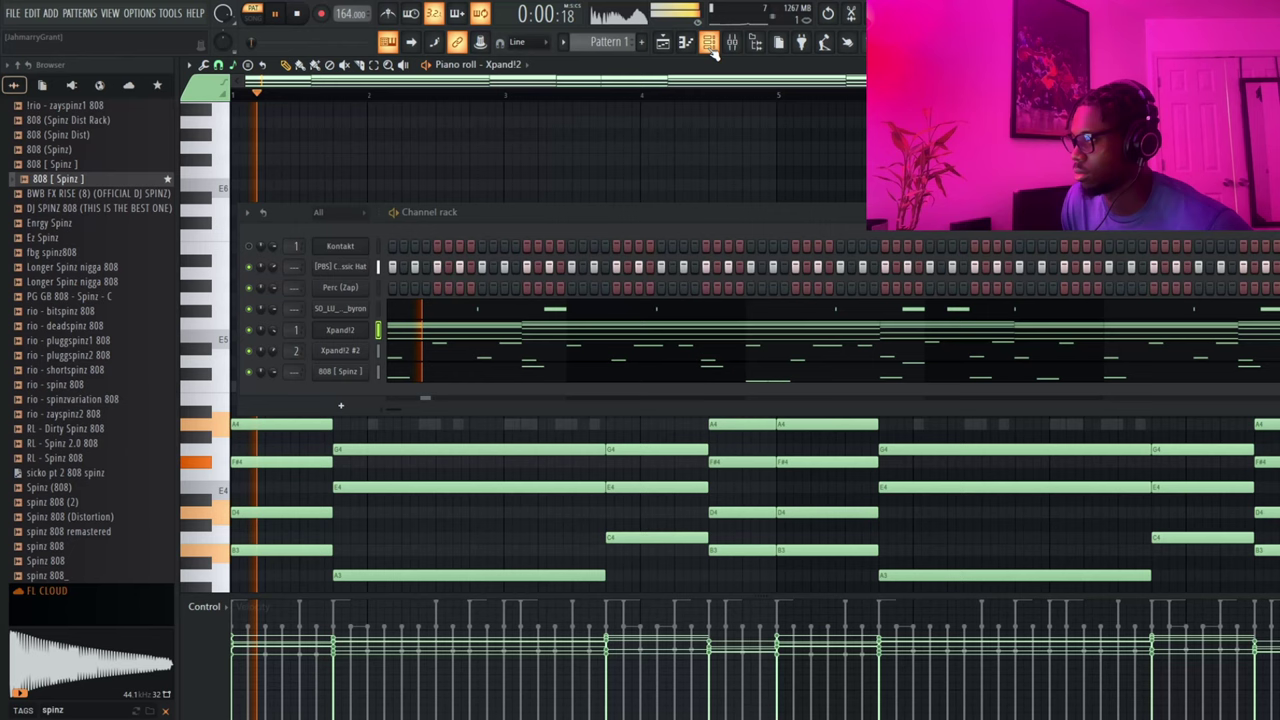
left_click(362, 330)
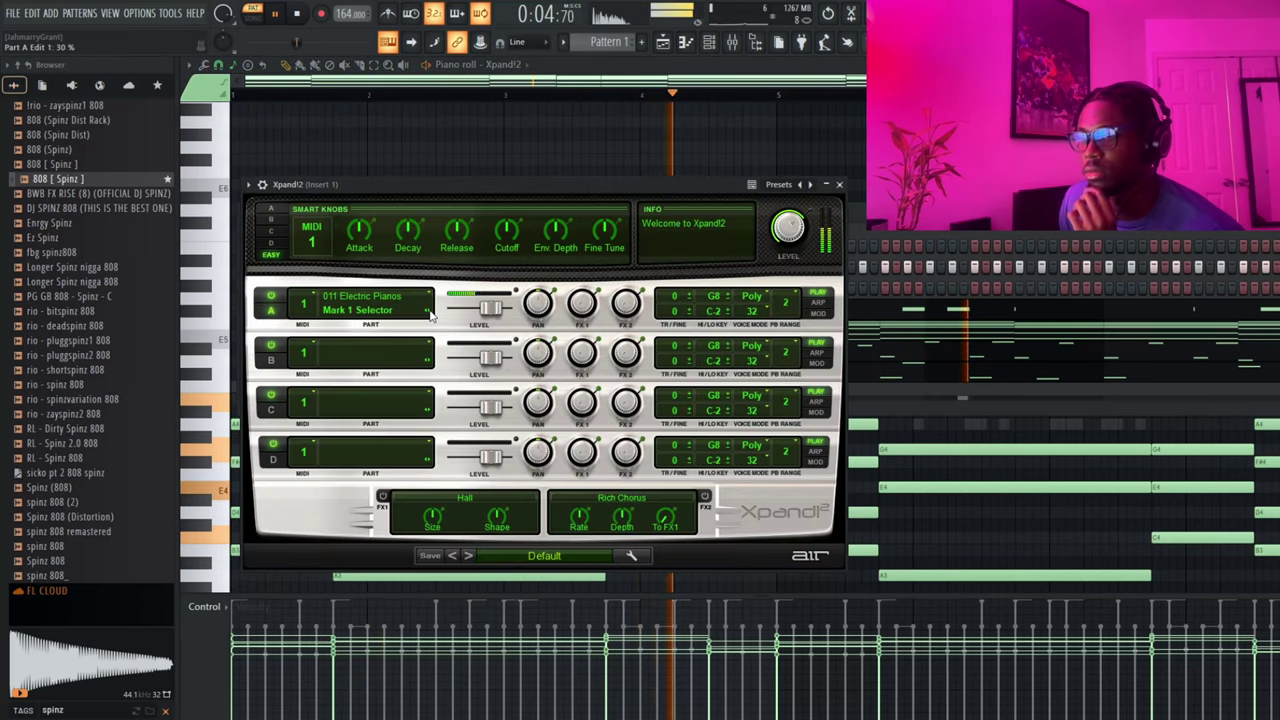
left_click(430, 312)
left_click(428, 312)
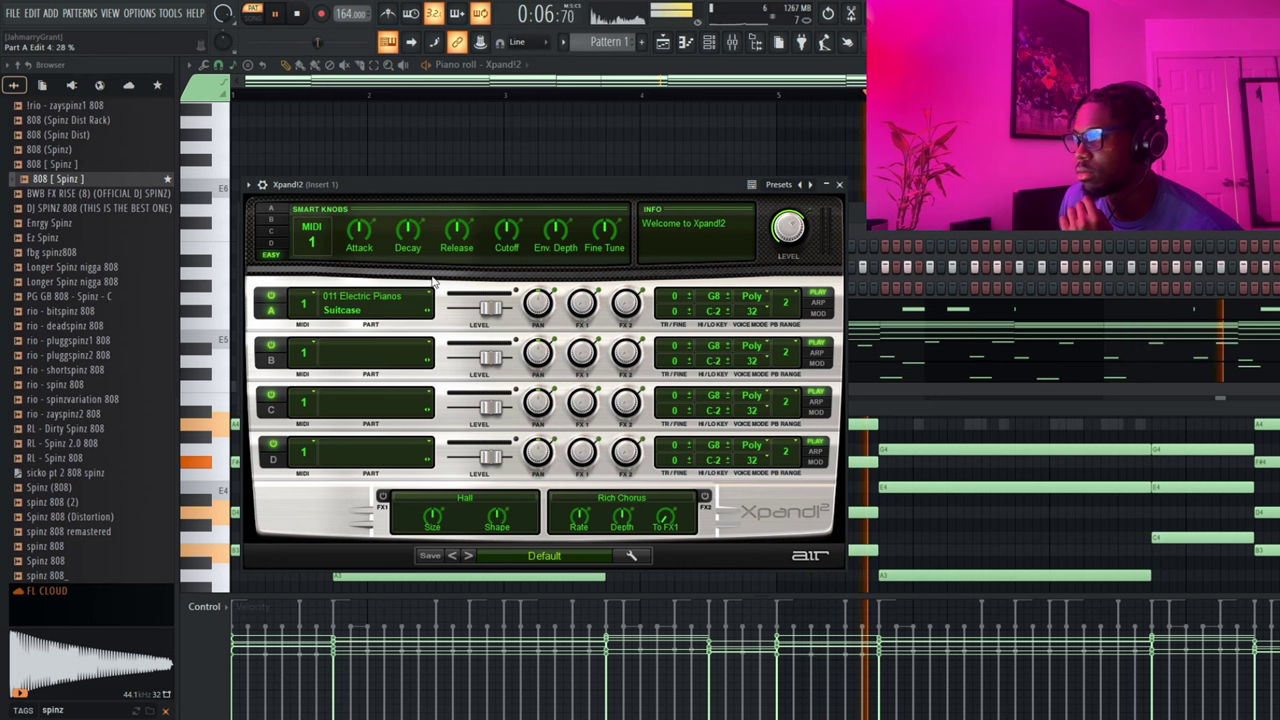
key("F6")
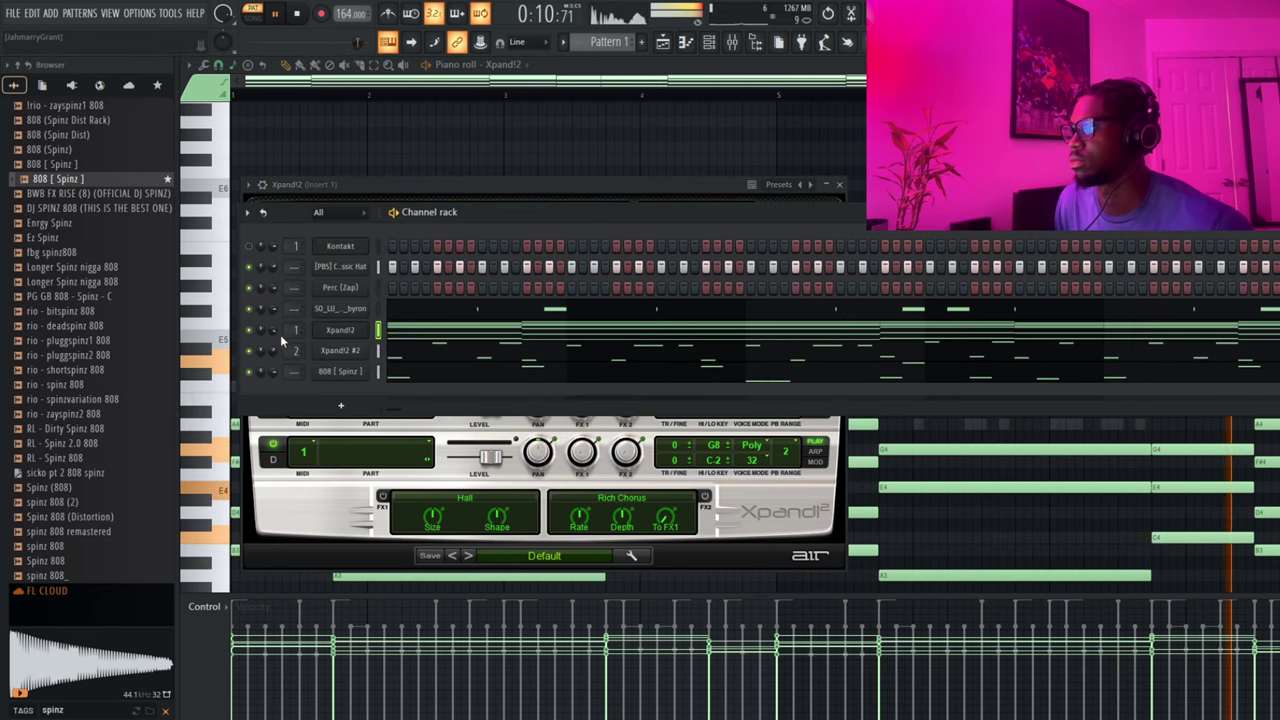
- Mute the drum and 808 channels, and set part A of the first Xpand!2 to the electric piano sound Synth EP
key("space")
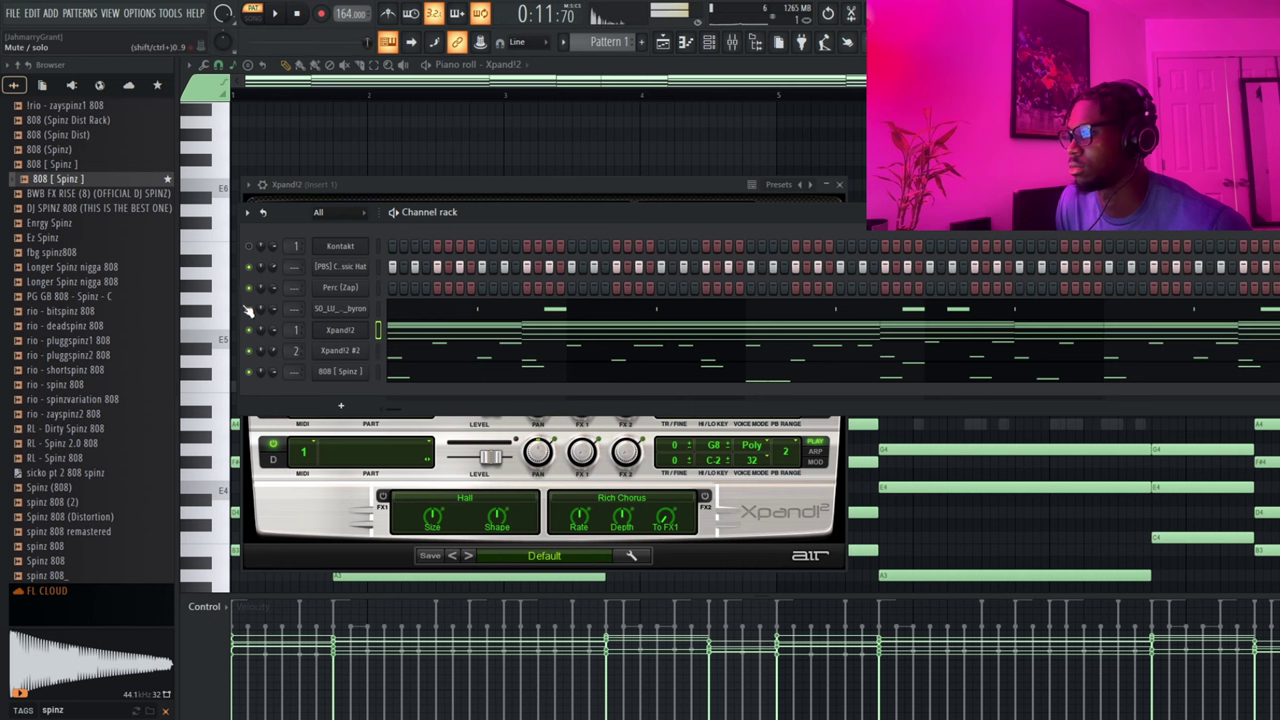
key("space")
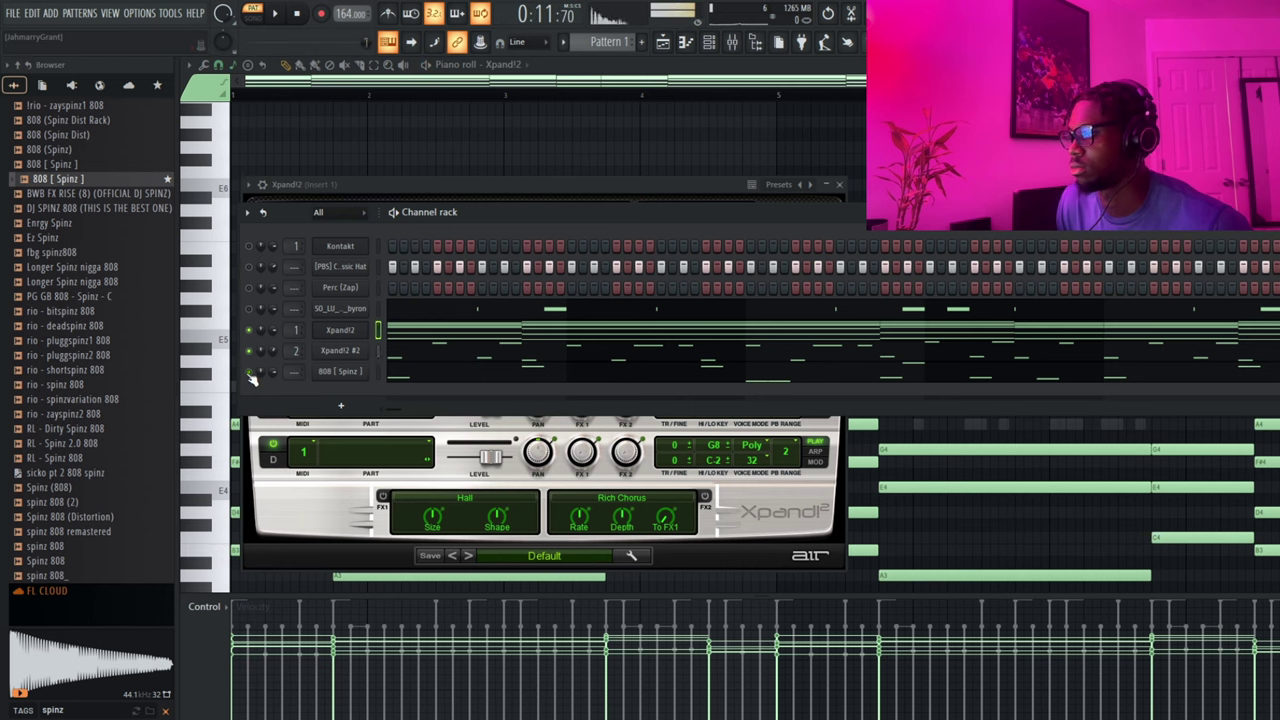
left_click(340, 329)
left_click(340, 329)
left_click(430, 311)
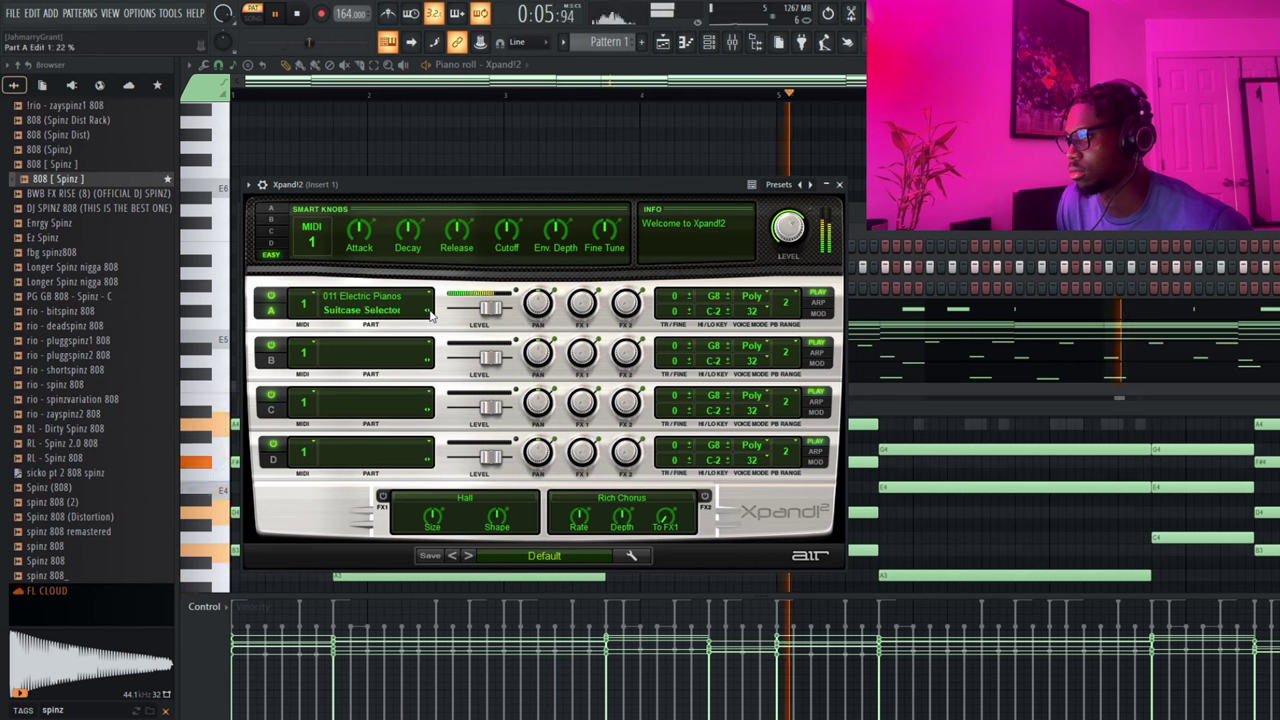
left_click(430, 311)
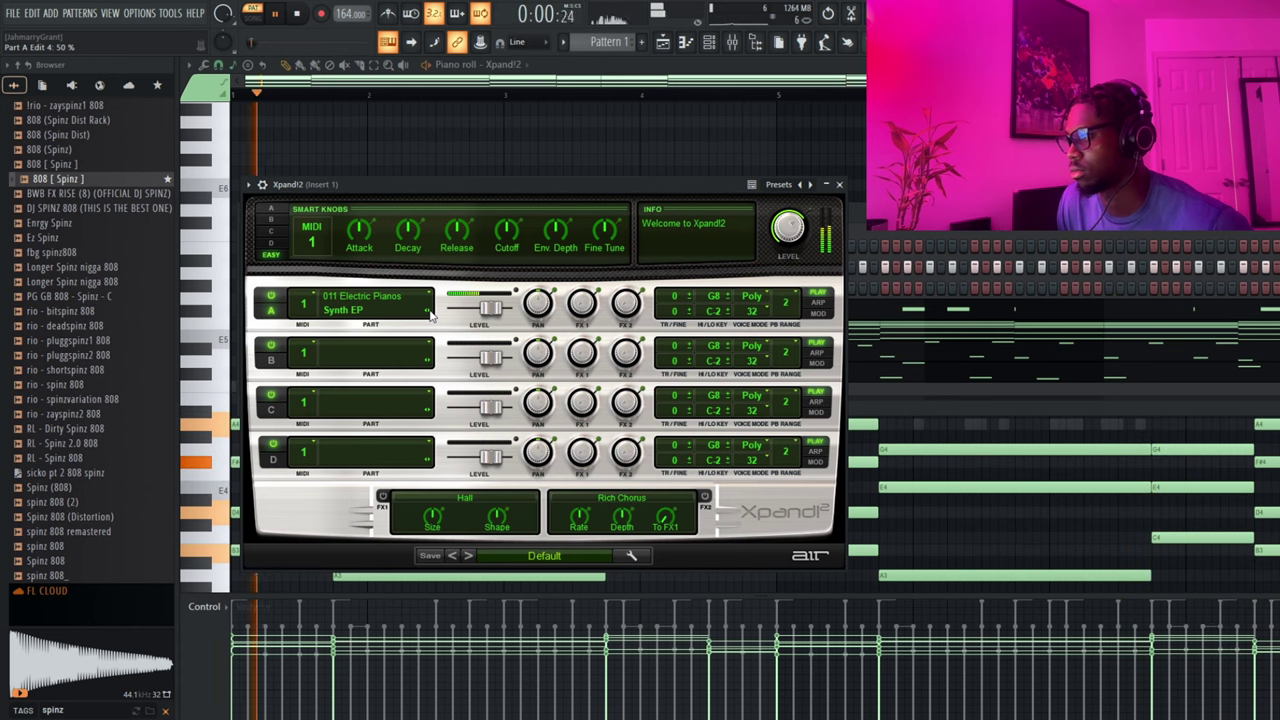
key("F6")
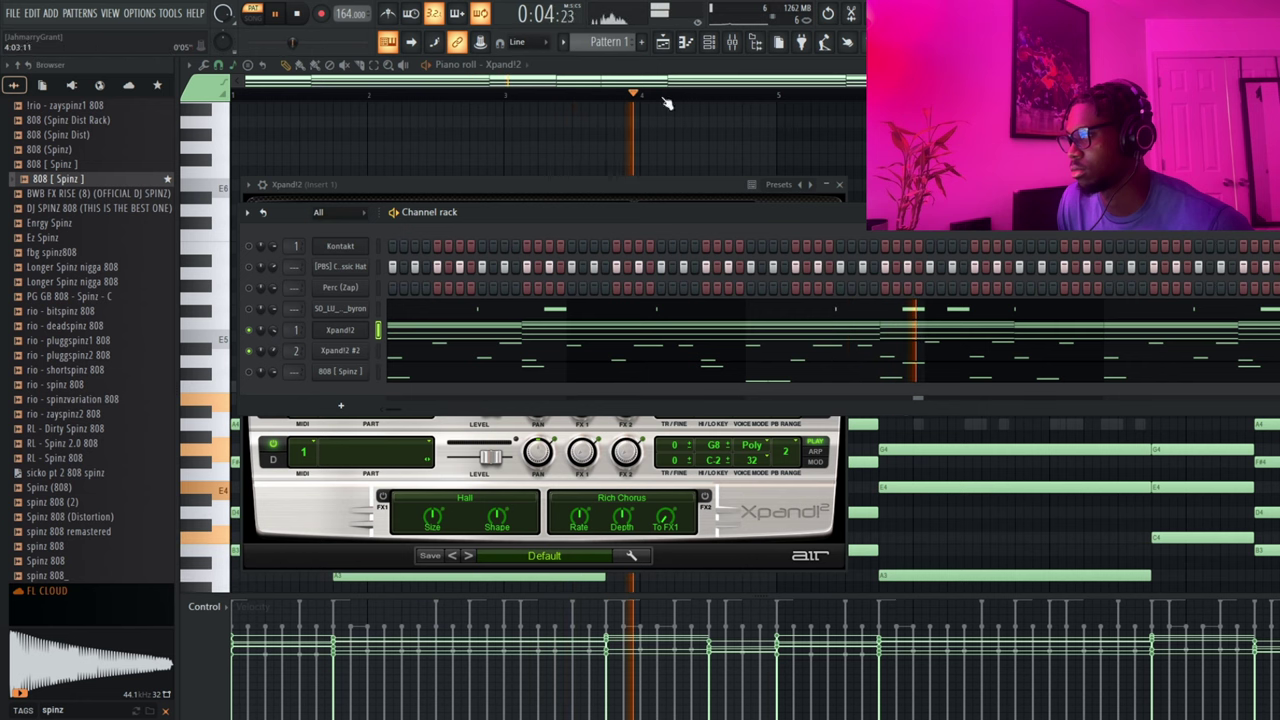
- Clone the Xpand!2 #2 channel and replace the clone's instrument with the Korg WAVESTATION
key("F6")
key("F9")
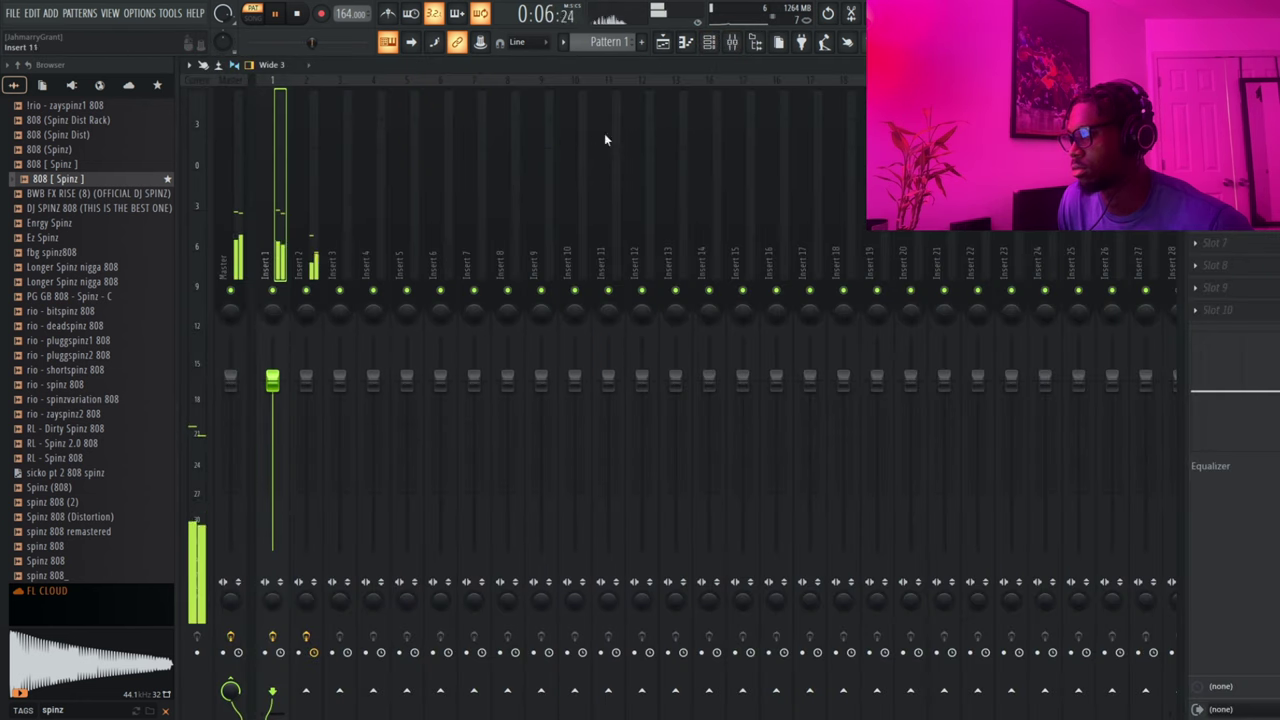
left_click(709, 43)
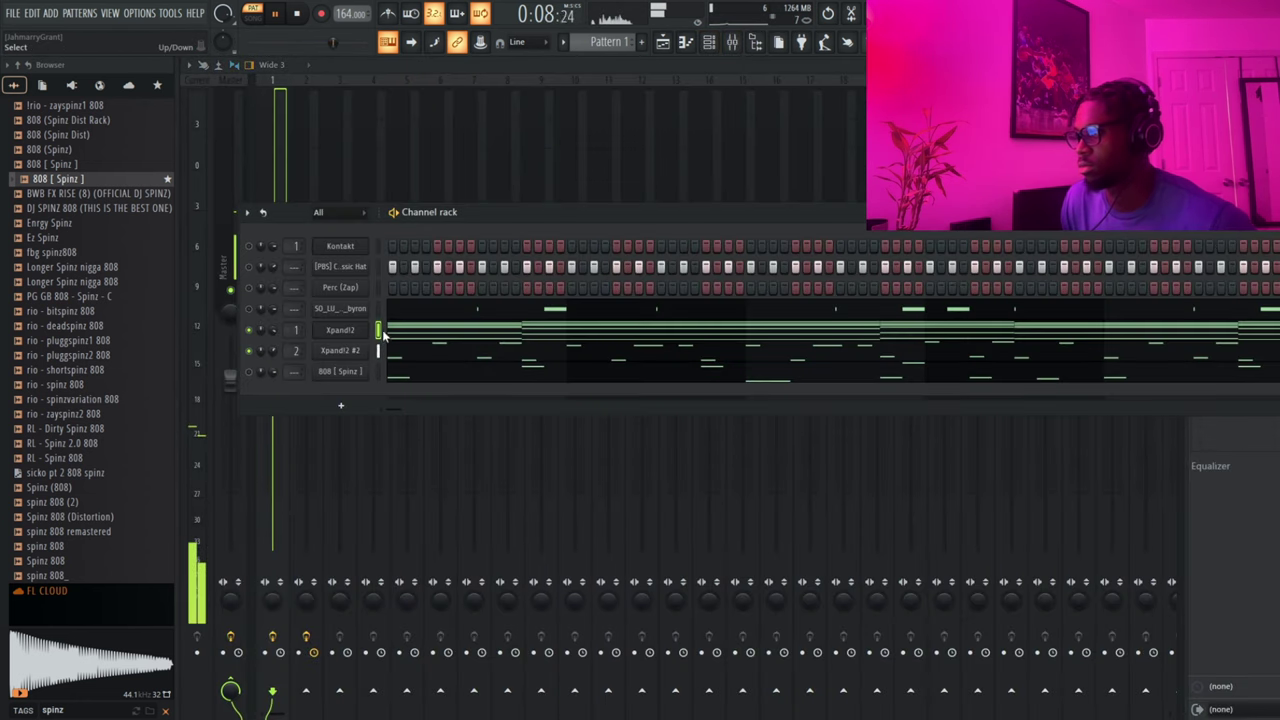
left_click(413, 492)
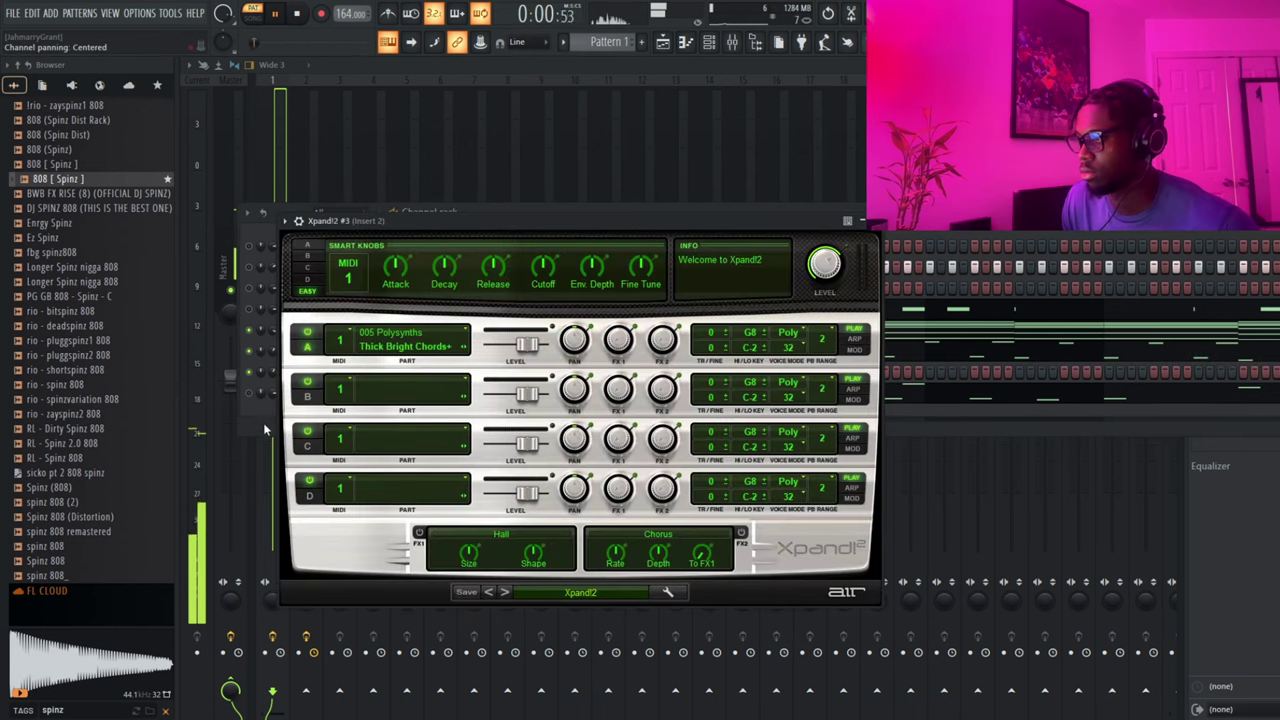
left_click(263, 422)
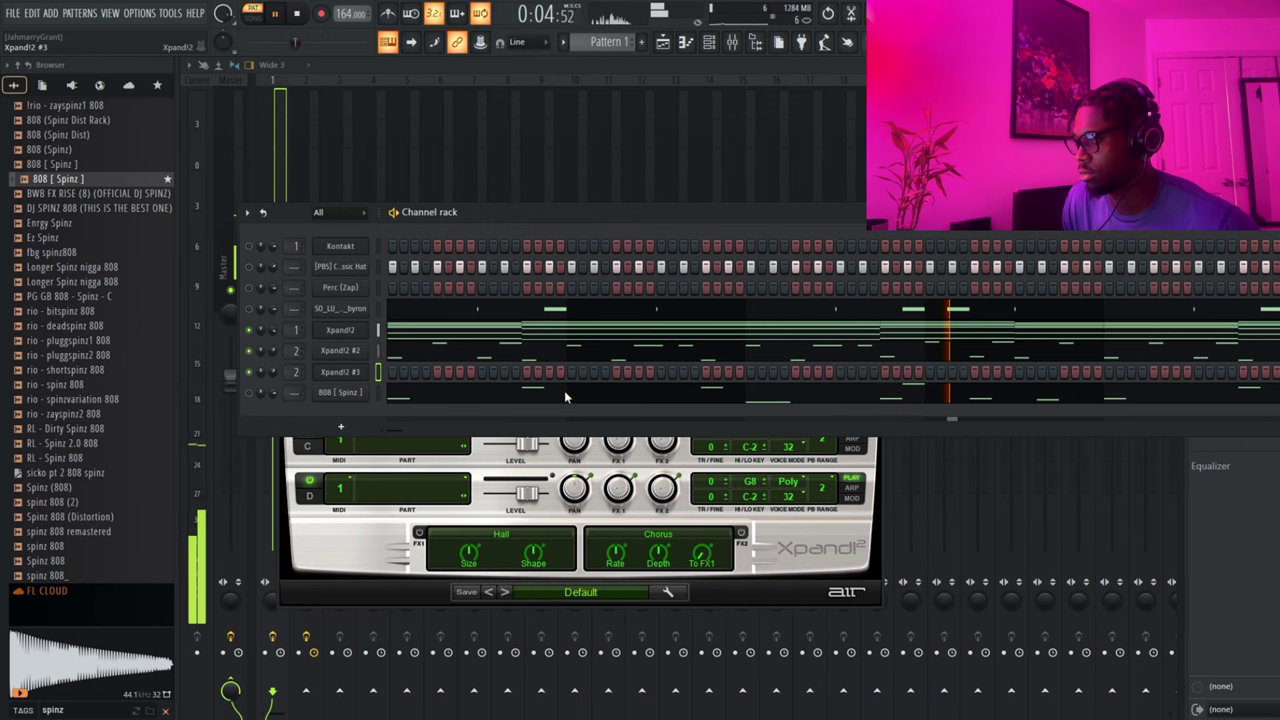
key("ctrl+z")
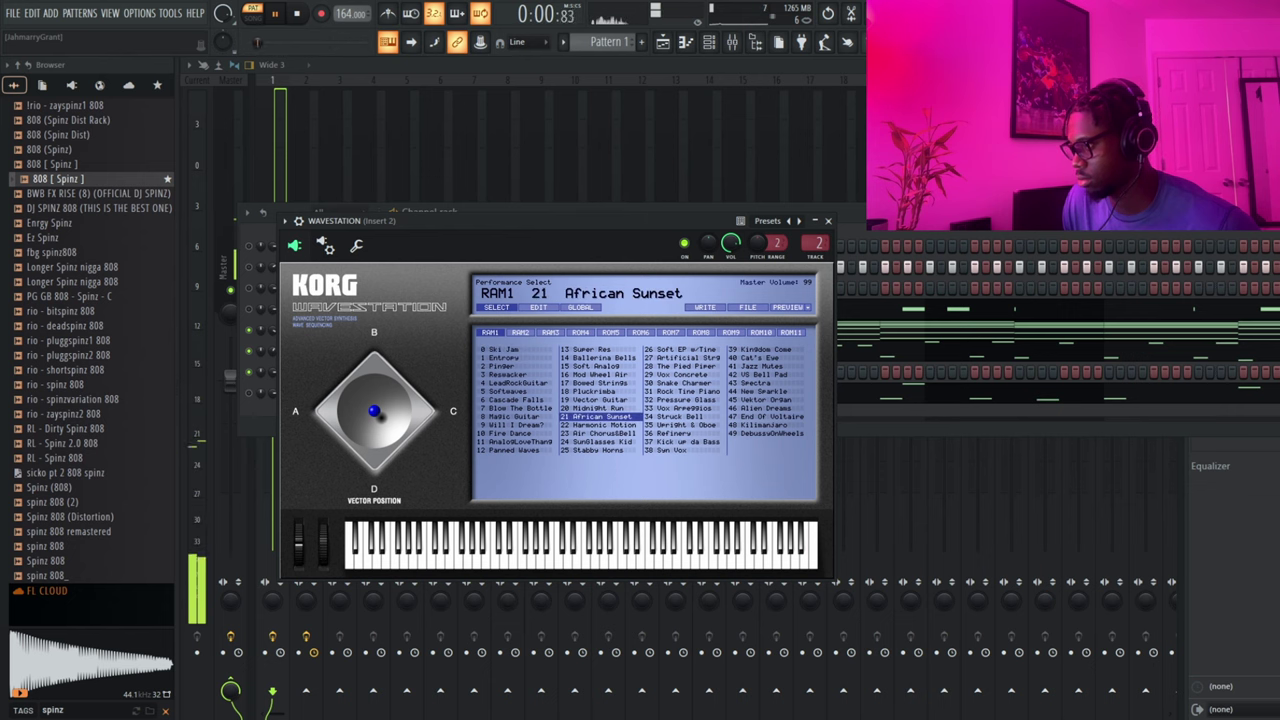
left_click(539, 308)
- Paste the Xpand!2 chord notes into the WAVESTATION channel, routed to mixer Insert 3, and open the instrument
key("F6")
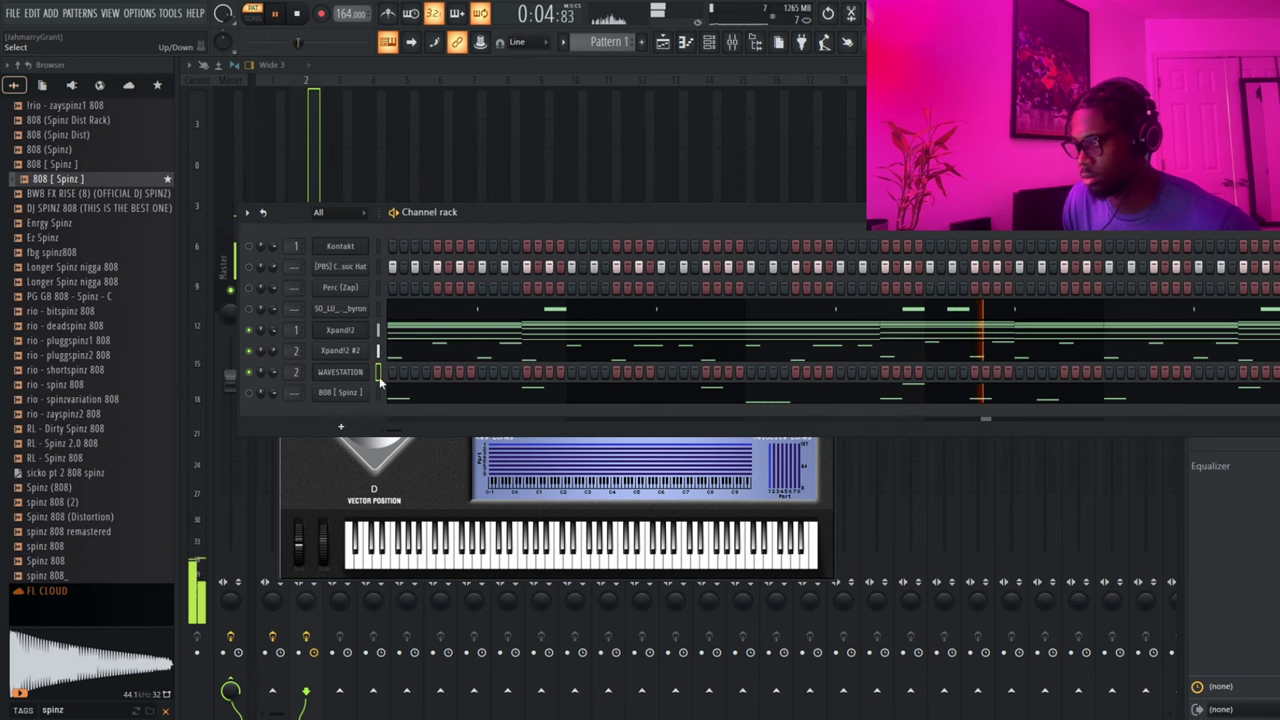
key("ctrl+v")
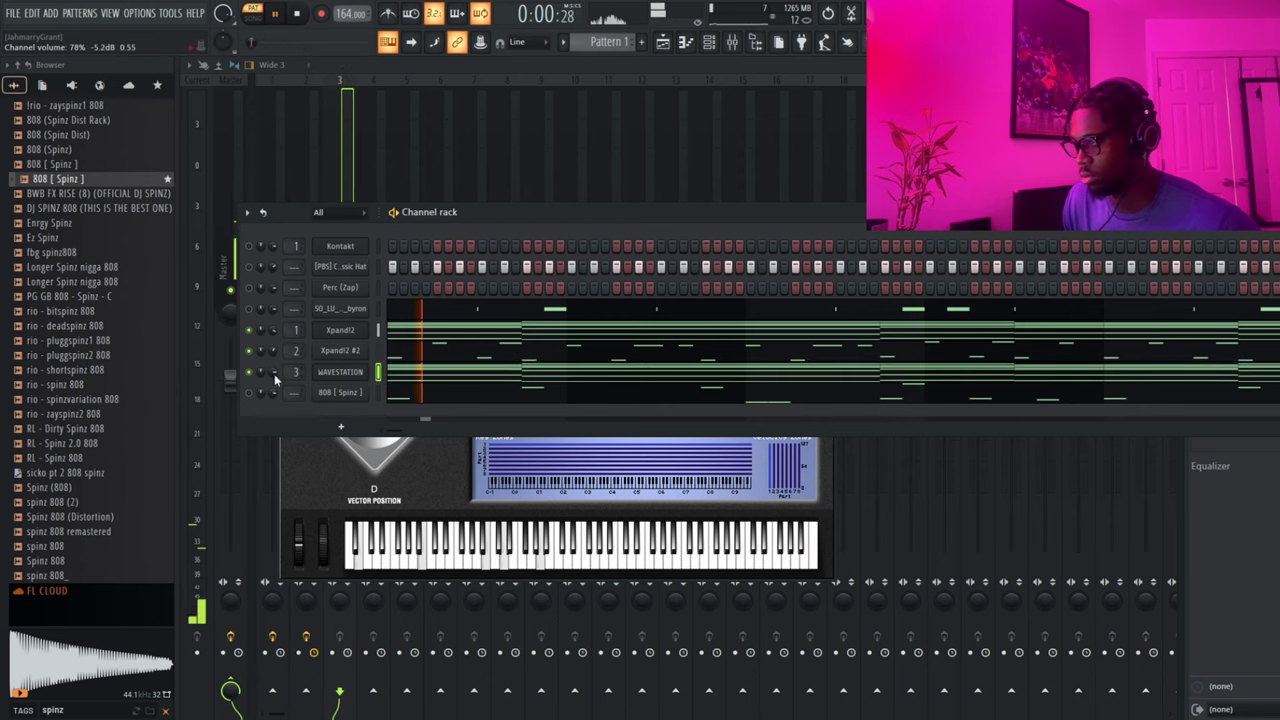
left_click(324, 372)
left_click(326, 372)
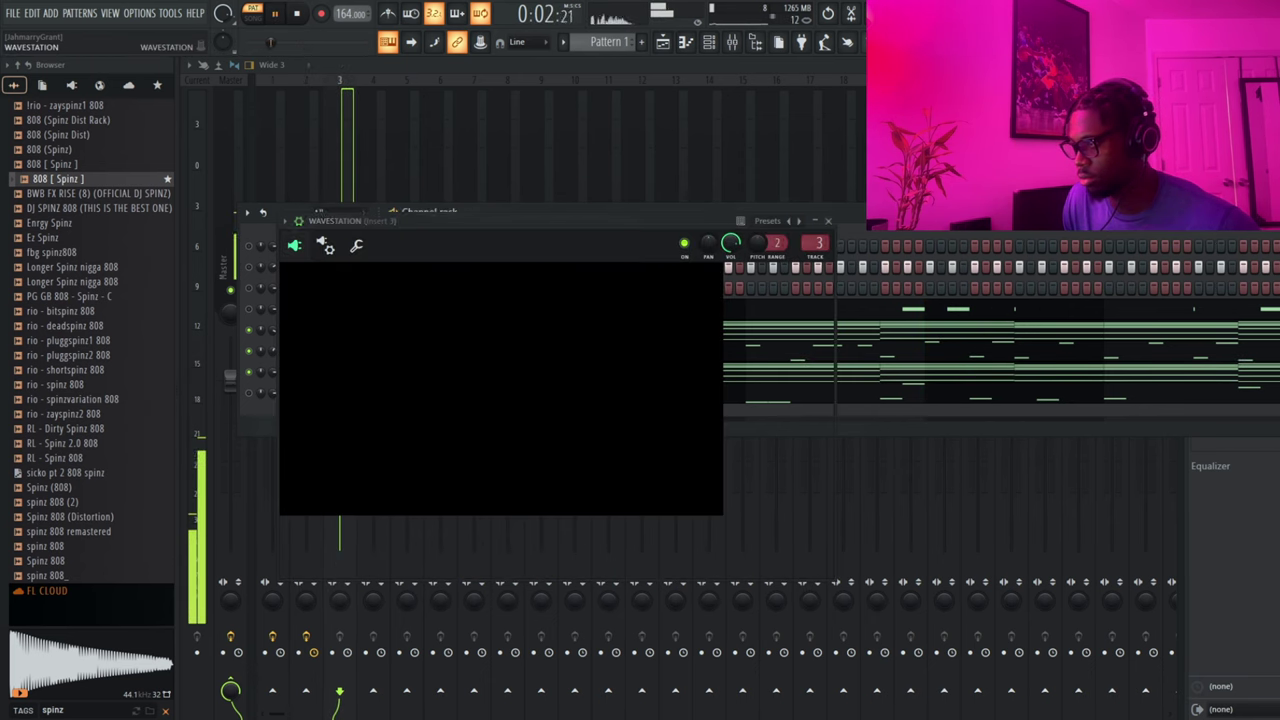
- Try raising the WAVESTATION chord notes by an octave in the piano roll and play the pattern
left_click(828, 221)
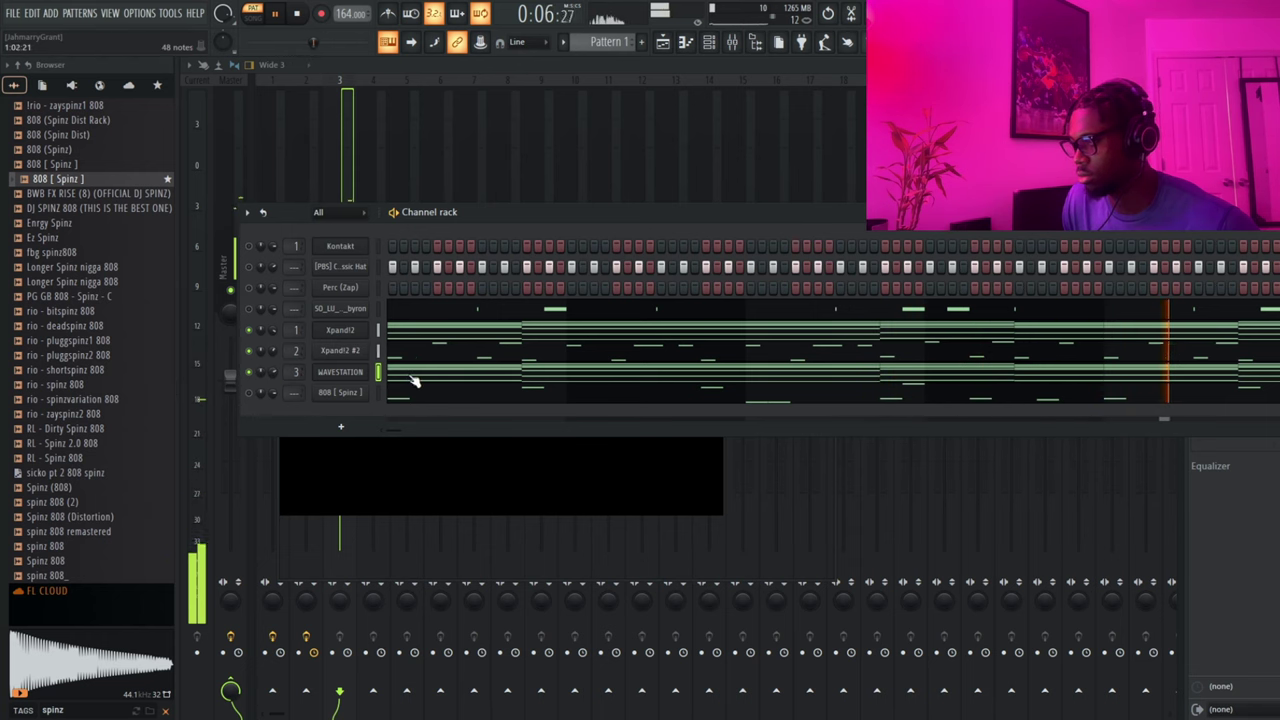
left_click(448, 380)
key("ctrl+Up")
key("ctrl+Up")
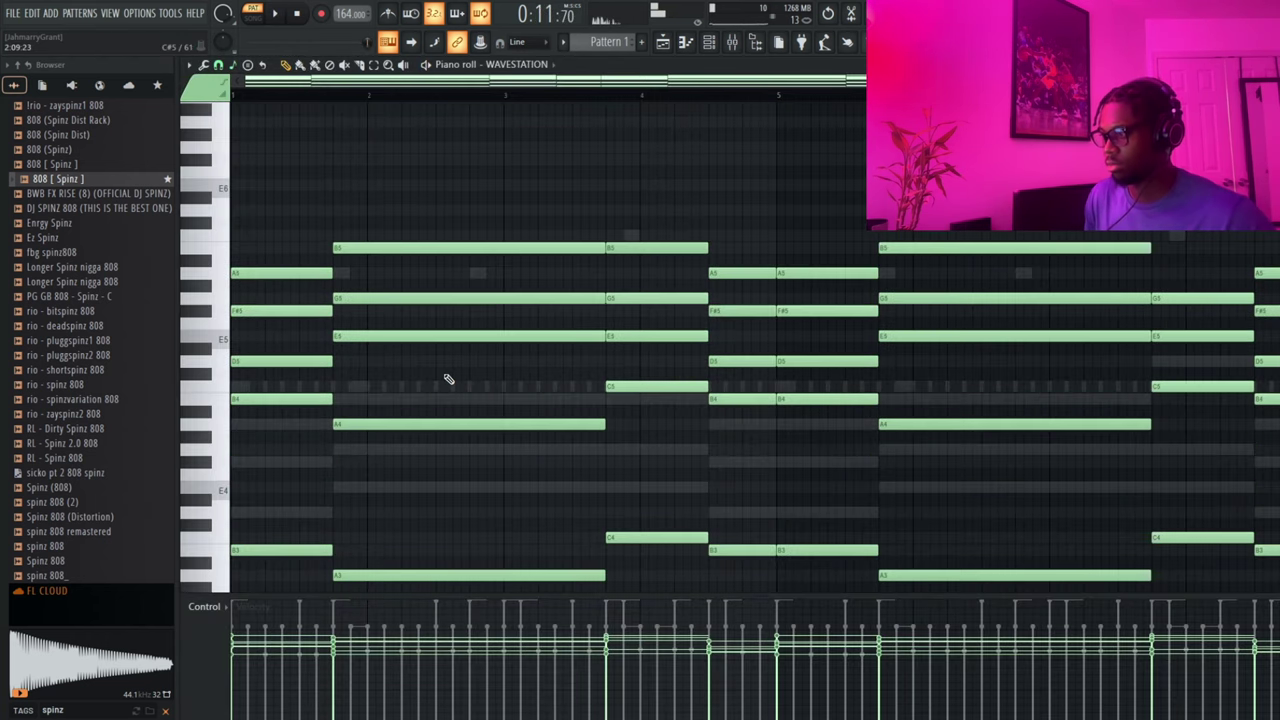
key("space")
scroll(660, 350, "down", 3)
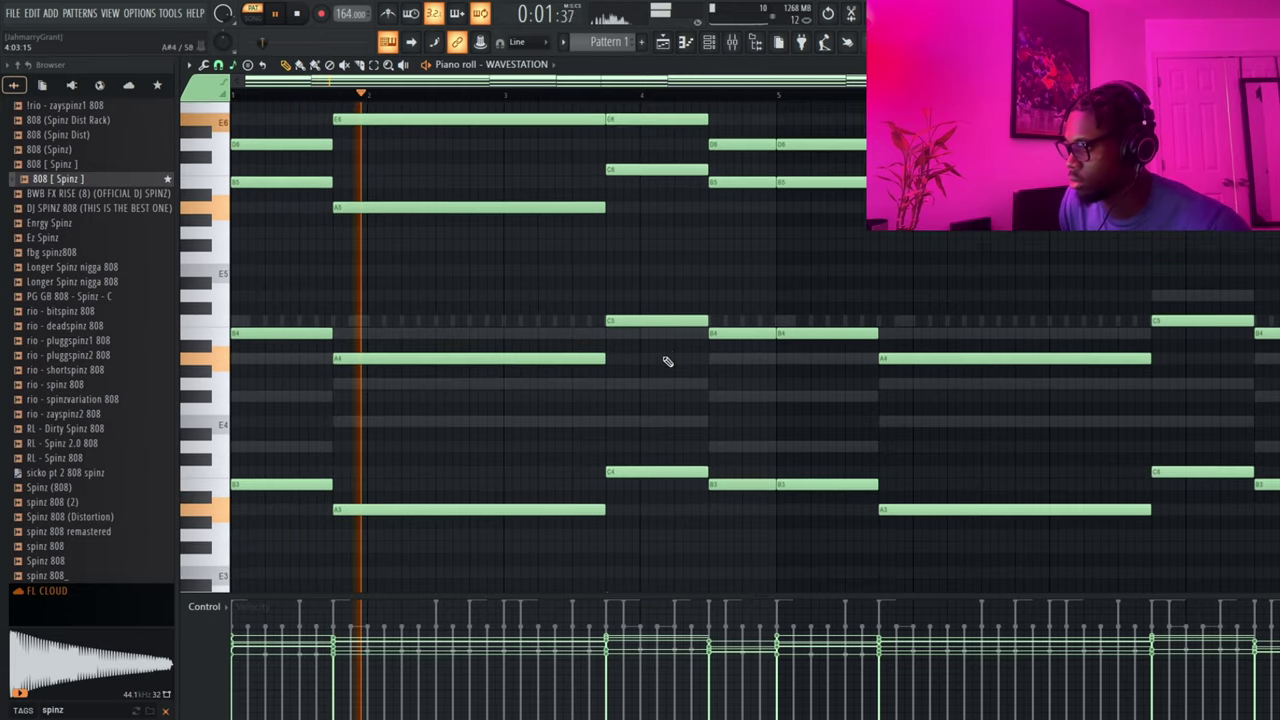
- Try deleting the lowest B3, A3 and C4 notes from the WAVESTATION chords
right_click(810, 460)
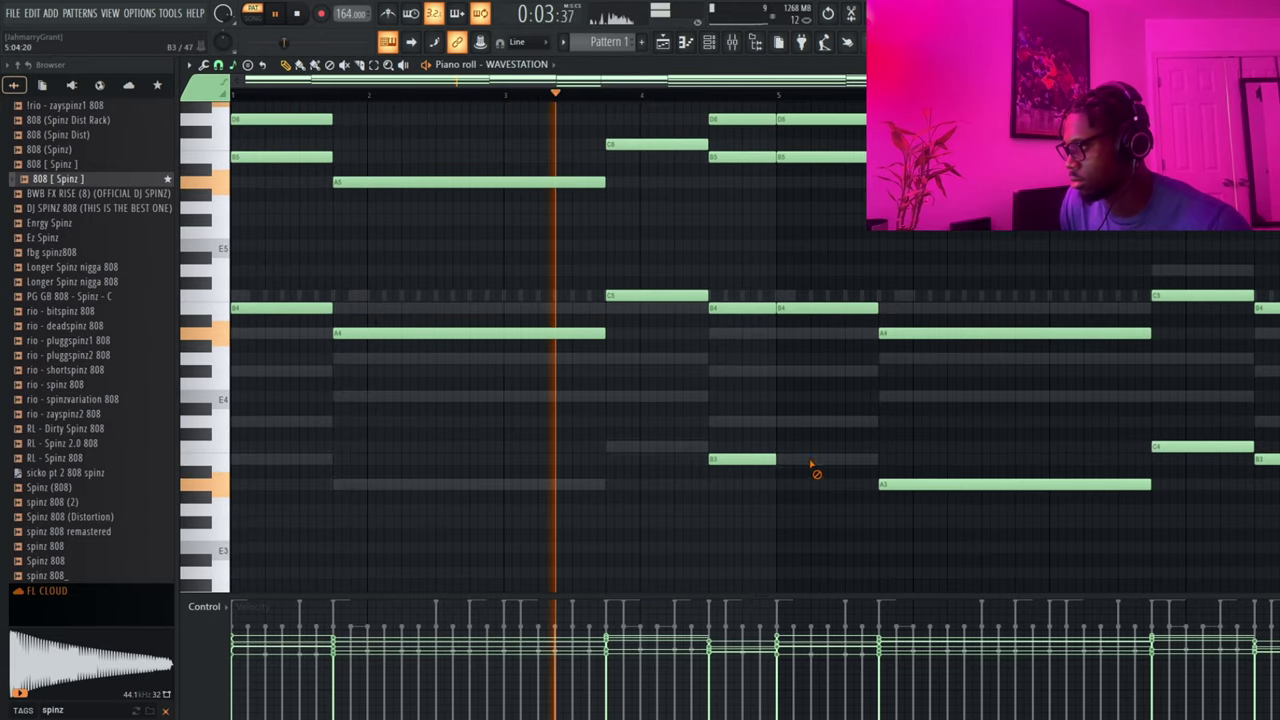
right_click(745, 460)
right_click(1086, 484)
right_click(1202, 447)
right_click(1268, 460)
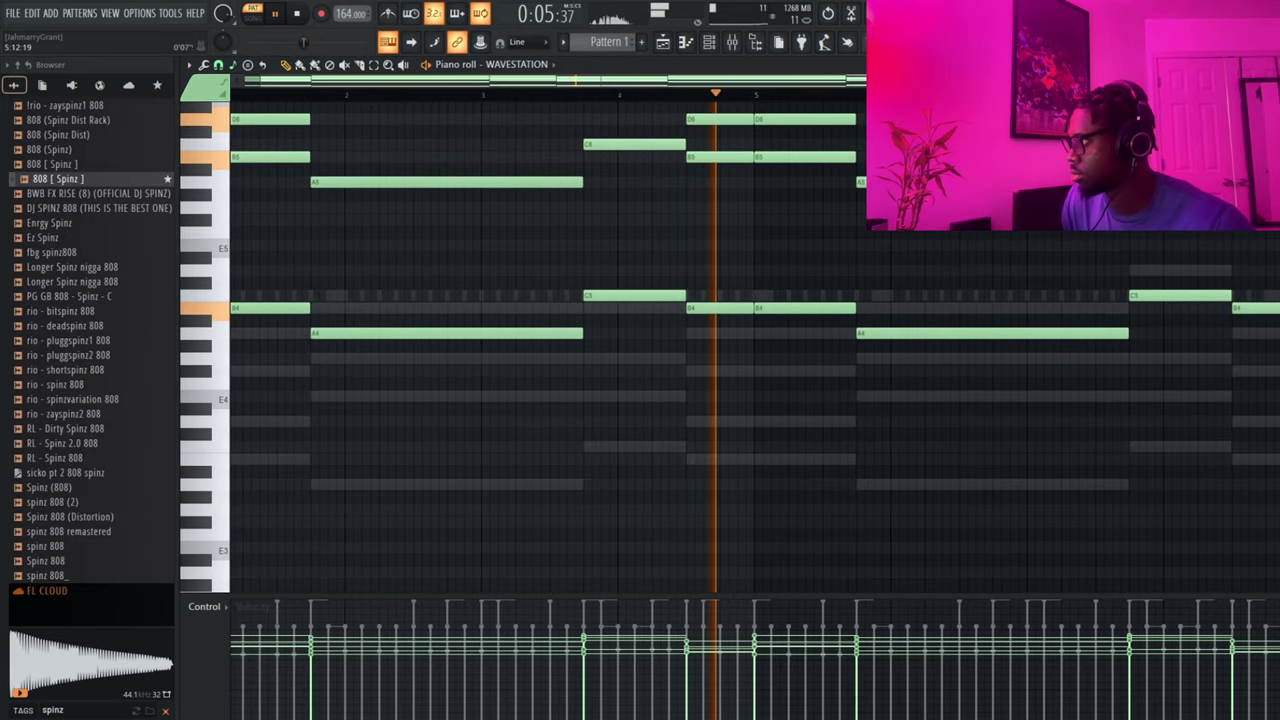
- Return the WAVESTATION chords to their original notes and octave, and replay the pattern
scroll(817, 115, "right", 2)
key("space")
key("ctrl+Down")
key("space")
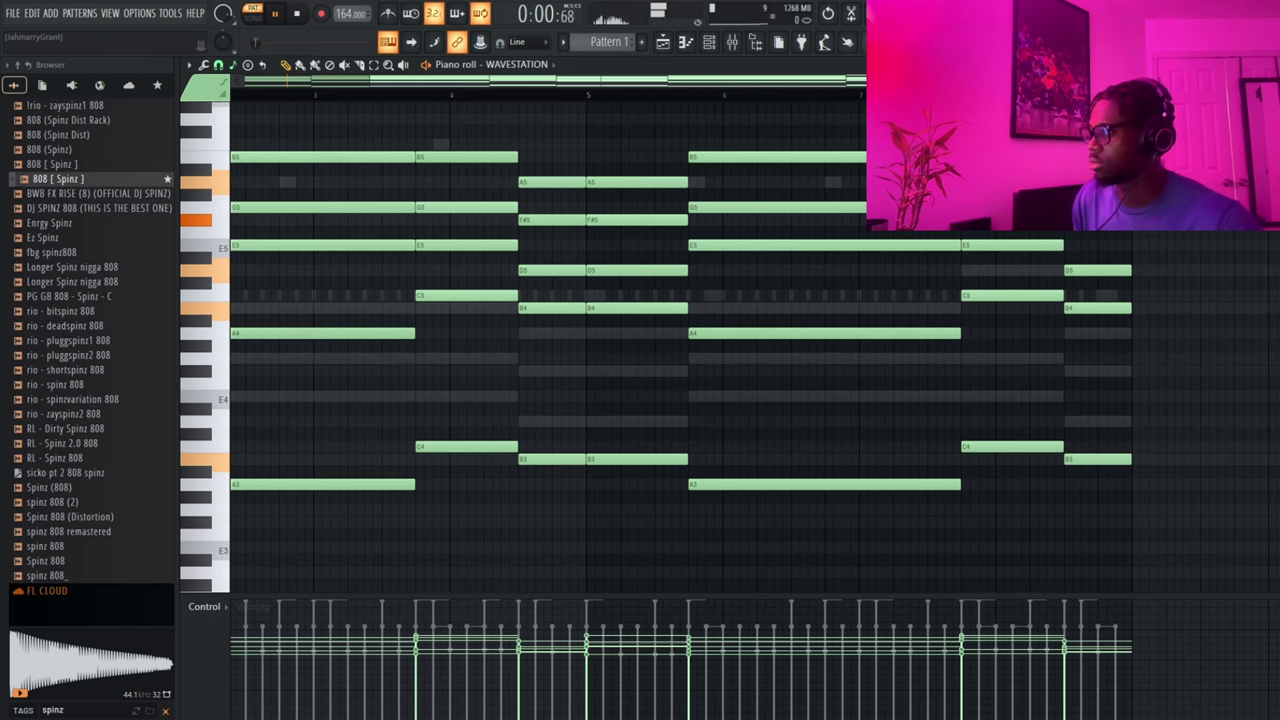
- Open the WAVESTATION instrument and audition it with the looping pattern
left_click(712, 44)
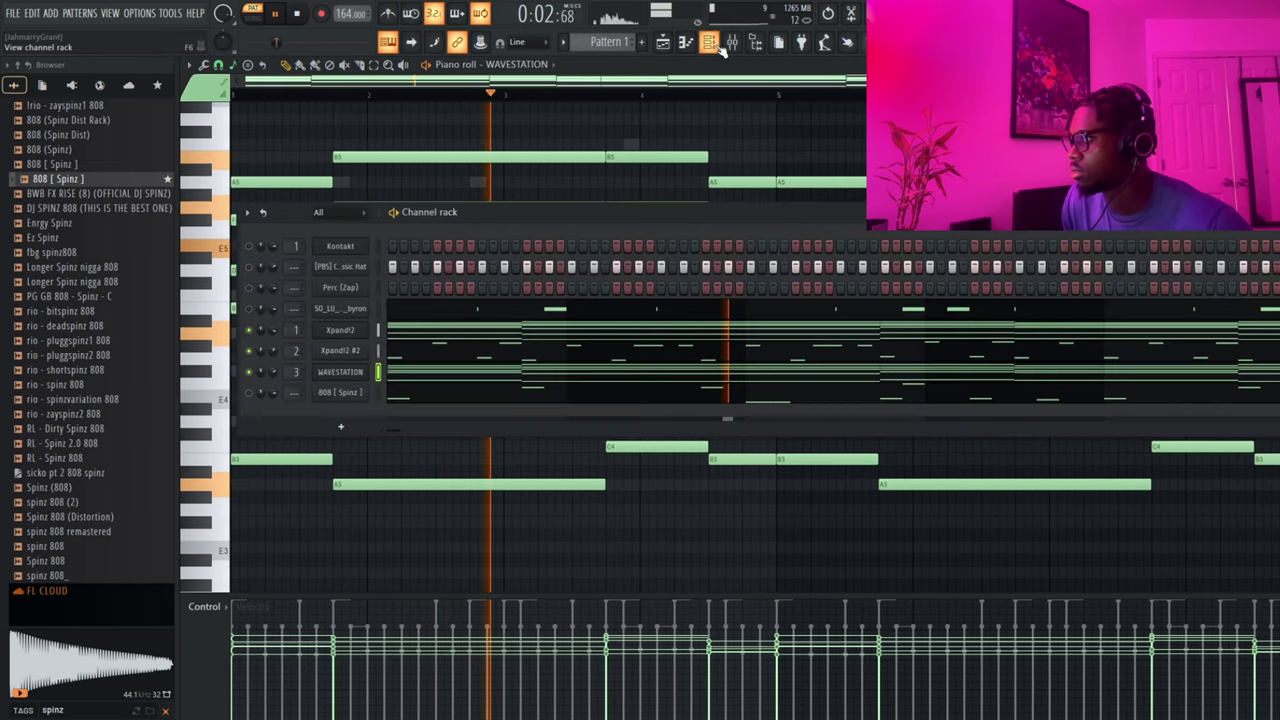
left_click(340, 371)
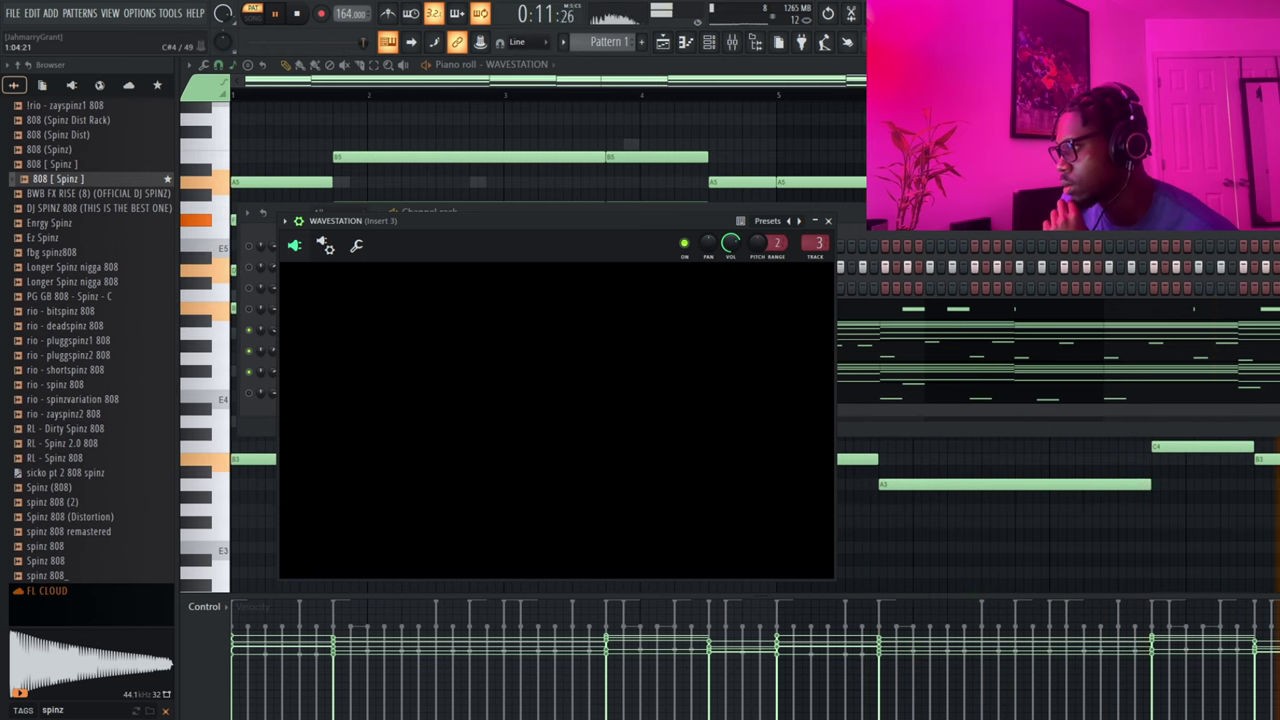
key("F6")
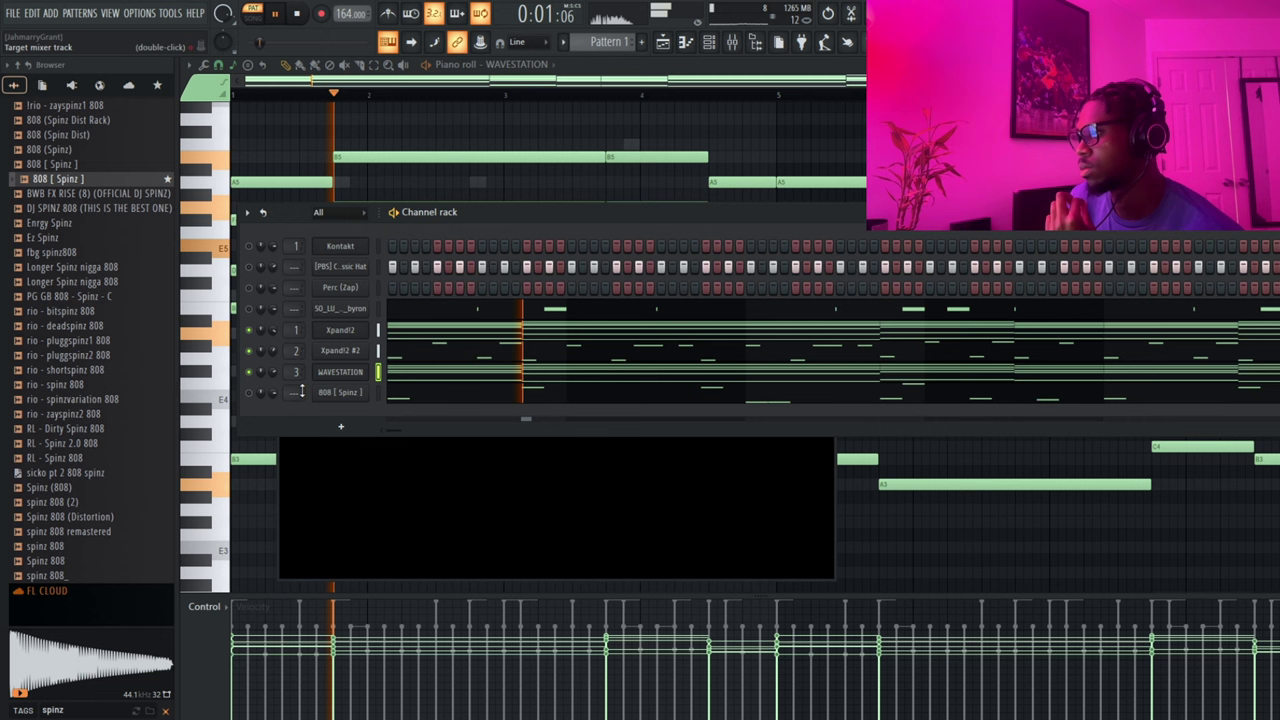
- Clone the WAVESTATION channel and route the clone to mixer track 4
right_click(354, 377)
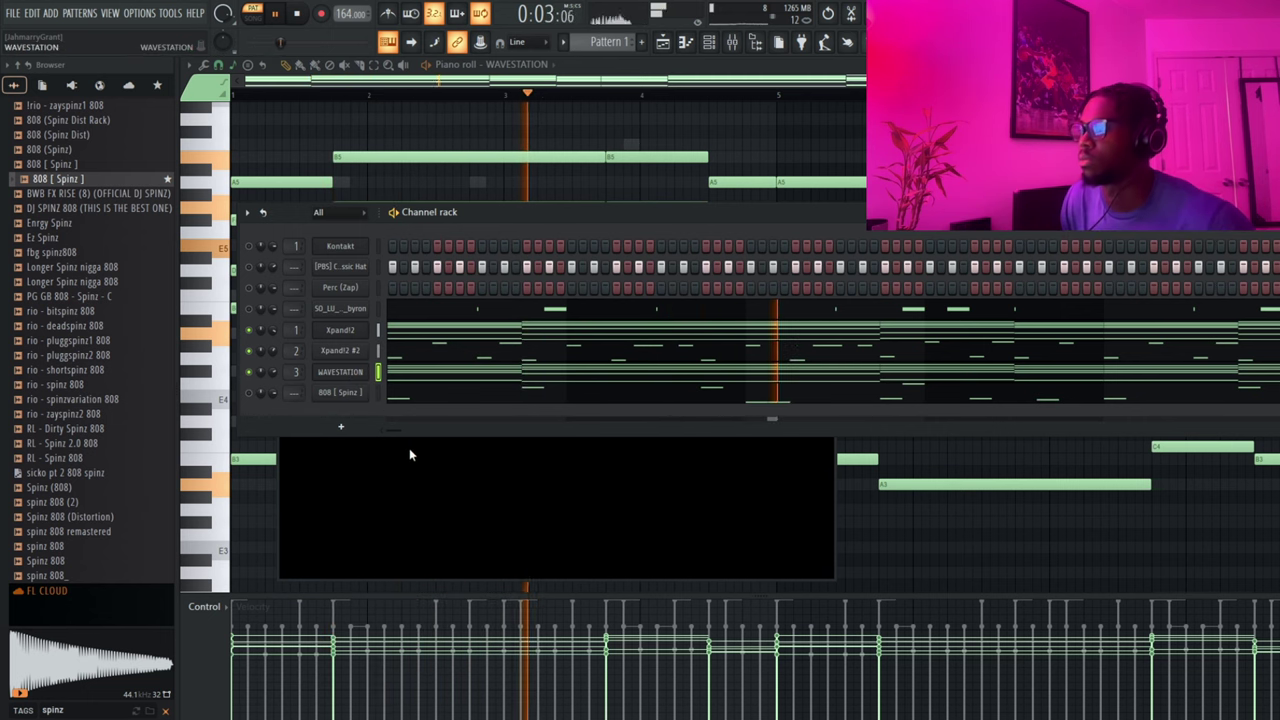
left_click(406, 517)
left_click(268, 430)
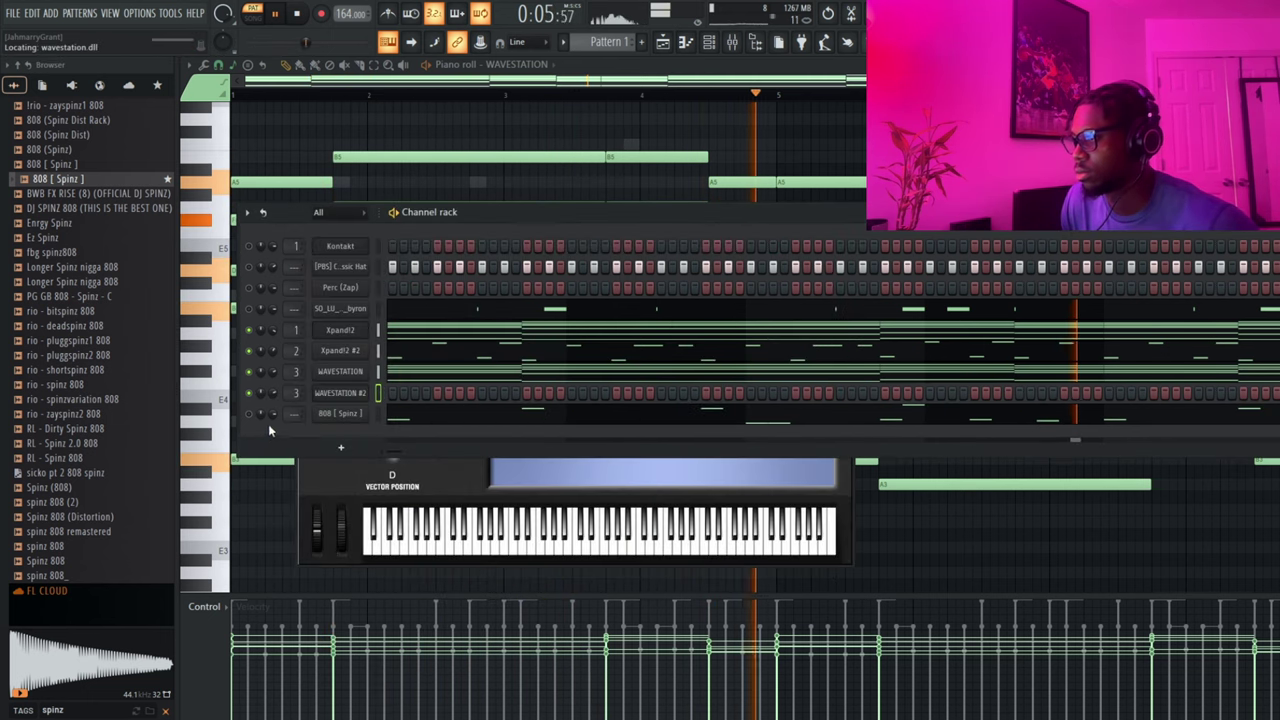
scroll(290, 394, "up", 1)
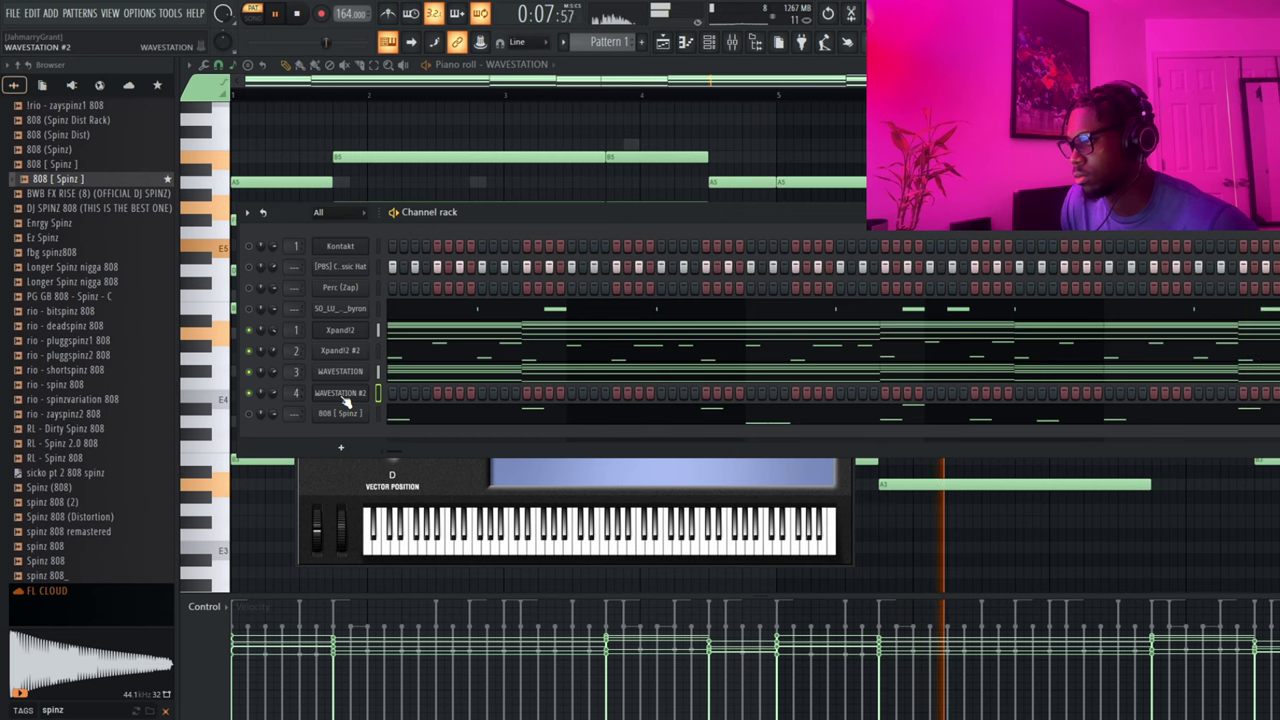
- Check the Xpand!2 #2 instrument's settings while the pattern plays, and return to the channel rack
left_click(340, 392)
left_click(274, 462)
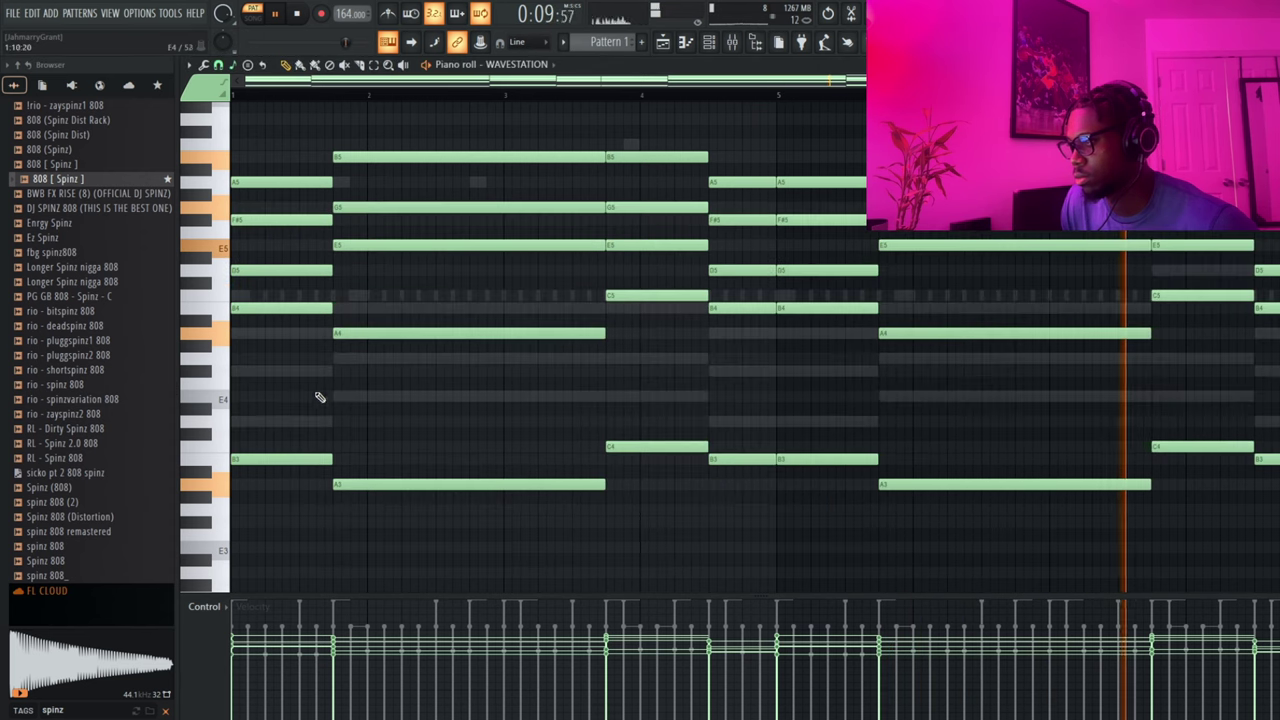
left_click(709, 42)
left_click(340, 349)
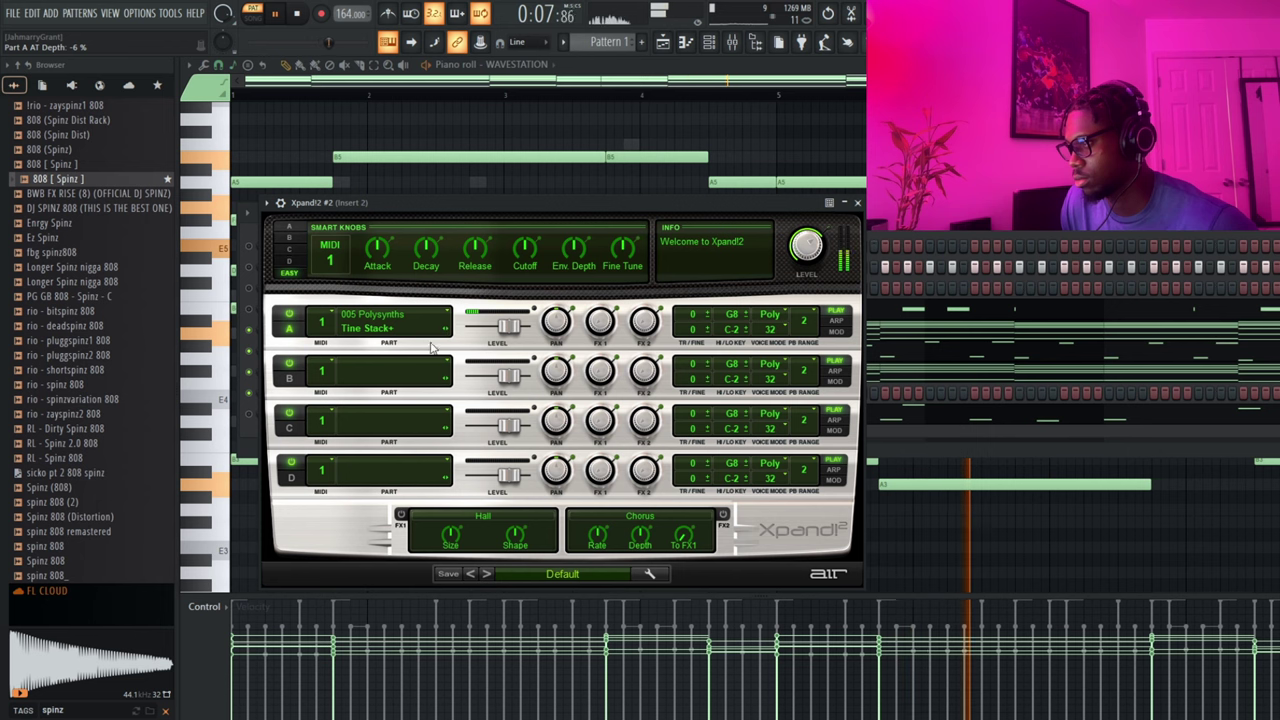
left_click(268, 410)
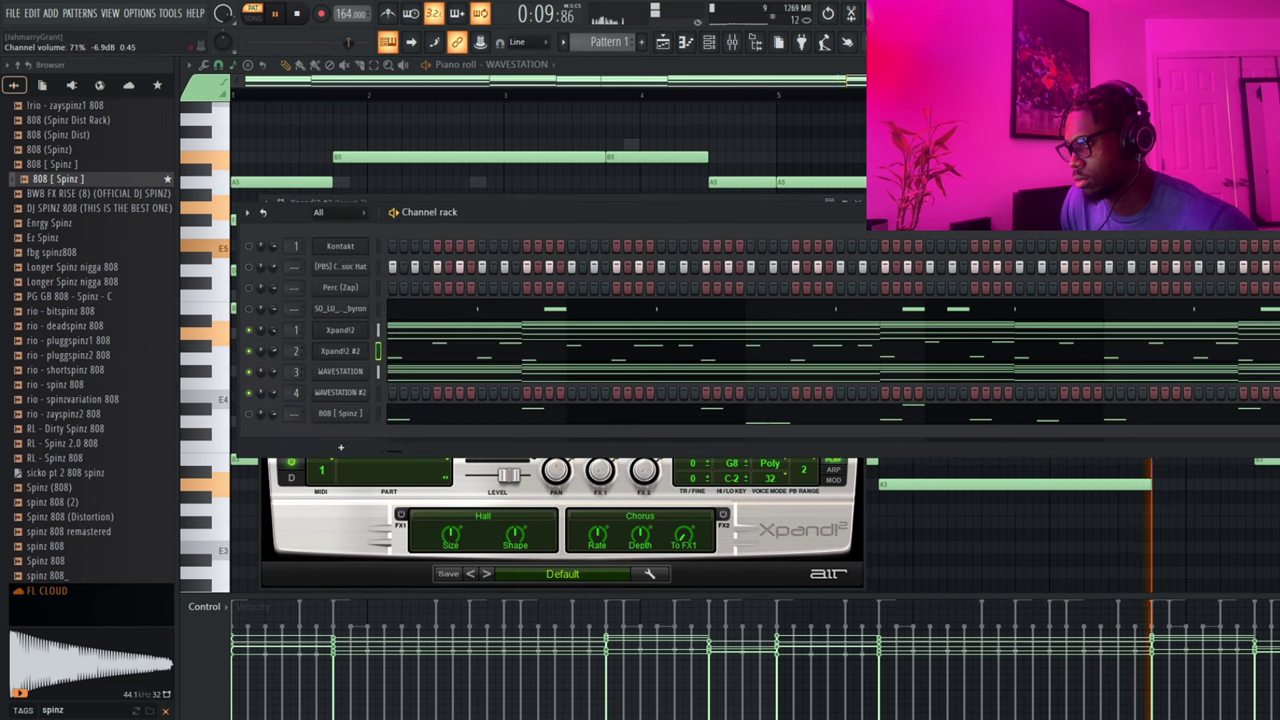
- Unmute the hi-hat, SO_LU and 808 channels, restart playback and mute Xpand!2 #2
key("space")
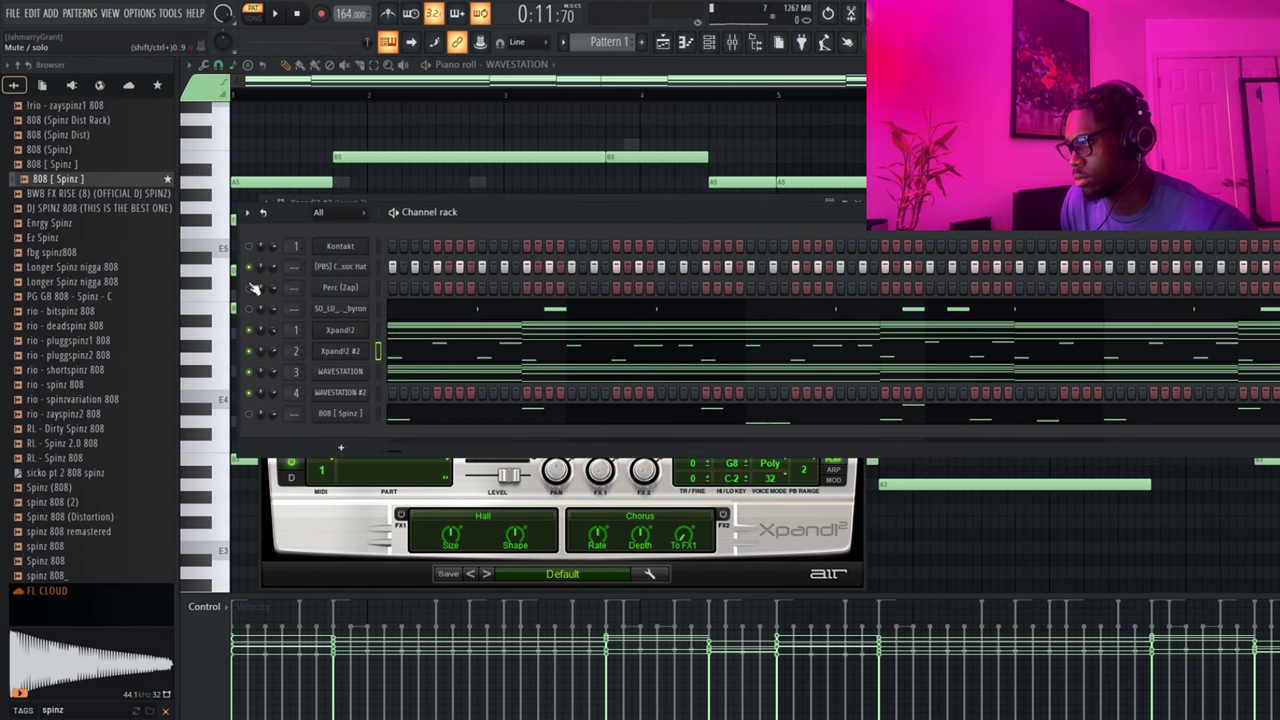
key("space")
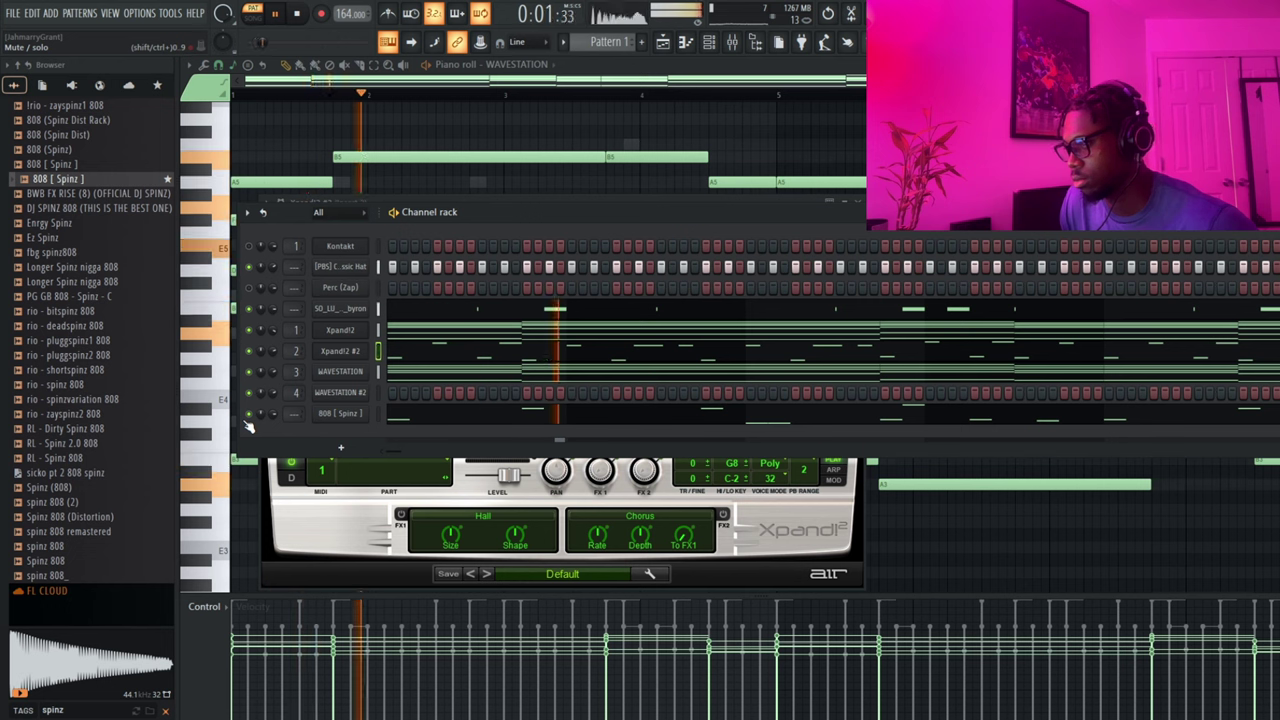
left_click(249, 351)
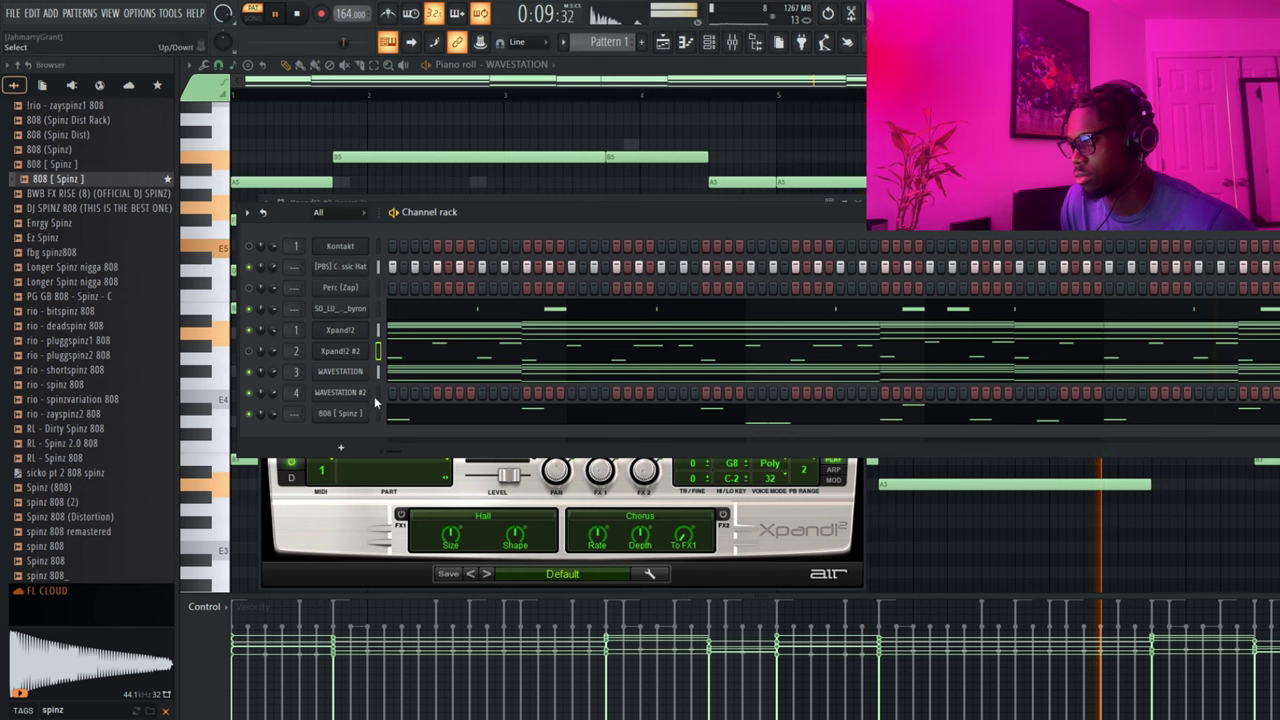
- Start a melody in the WAVESTATION #2 piano roll with short D5, F#5 and A5 notes in bar 1, removing stray notes
left_click(340, 392)
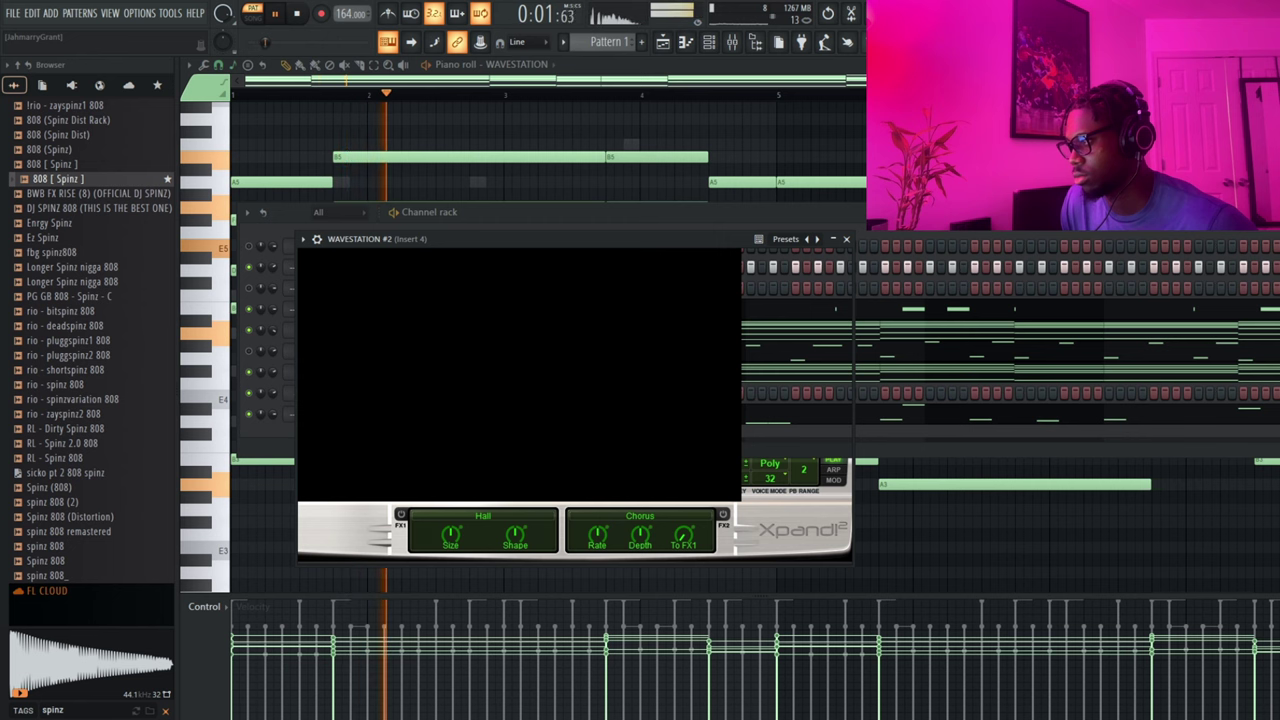
left_click(846, 239)
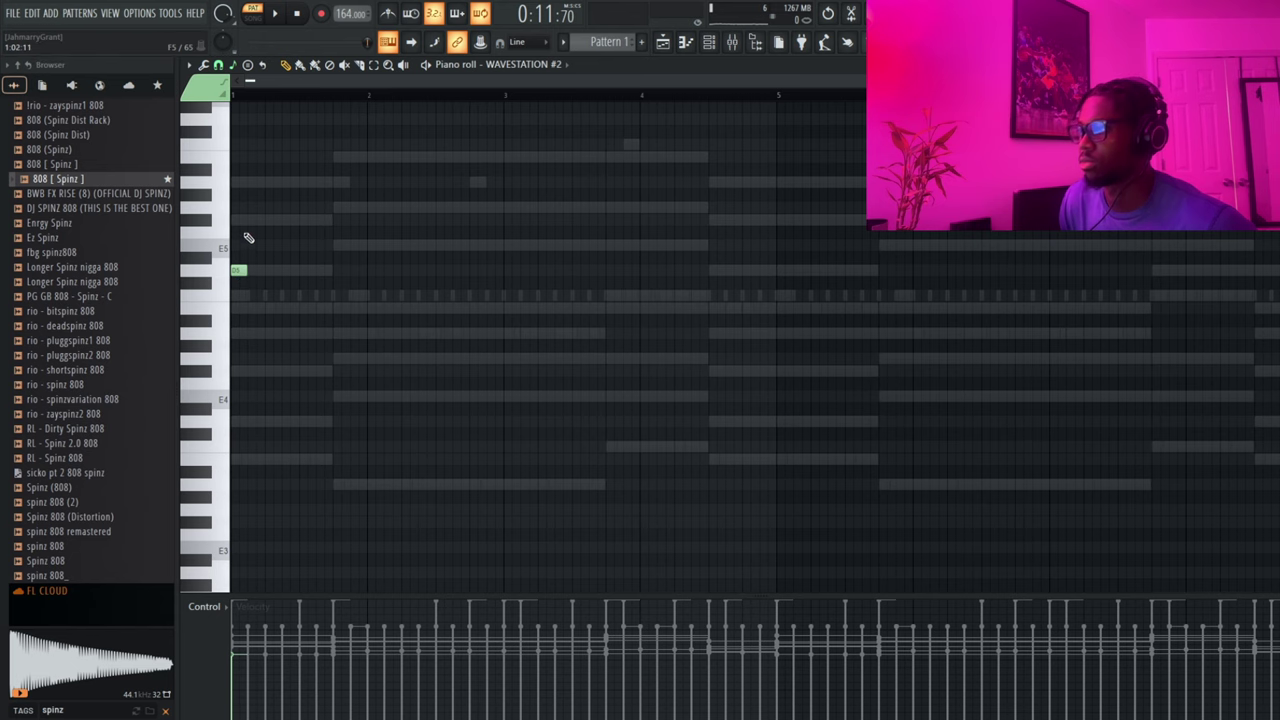
key("space")
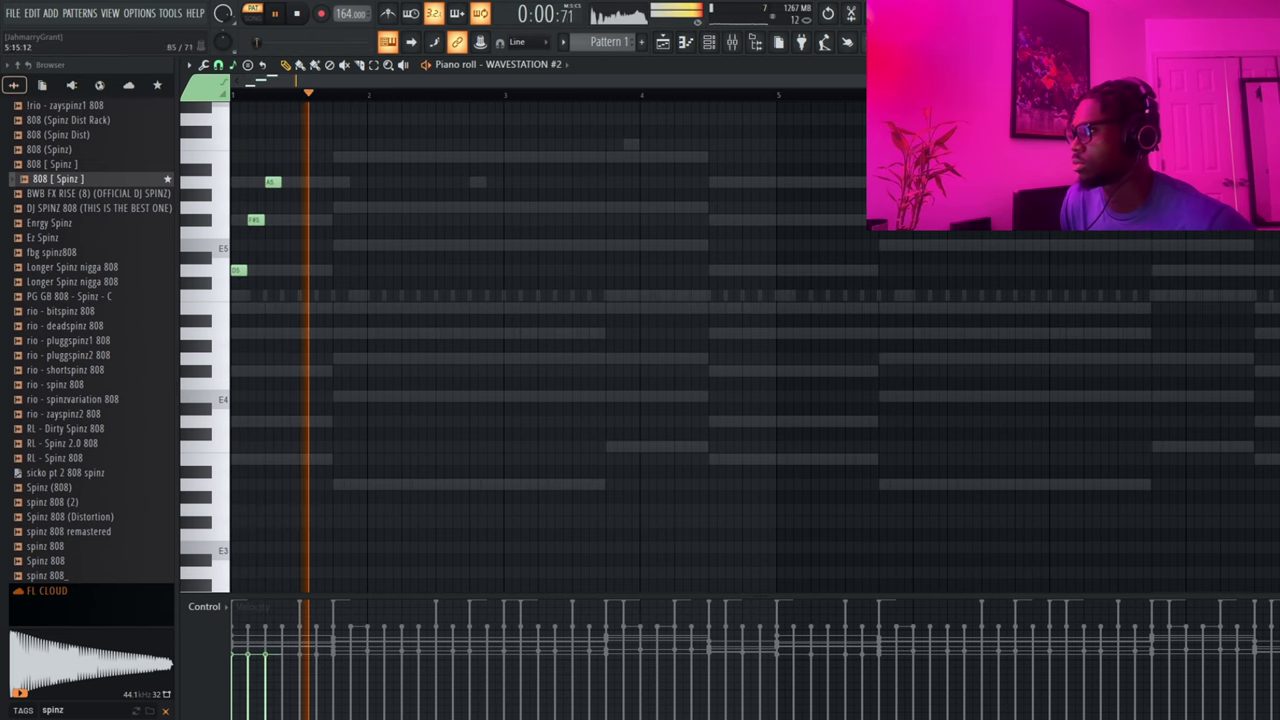
scroll(668, 107, "up", 2)
right_click(370, 183)
right_click(300, 218)
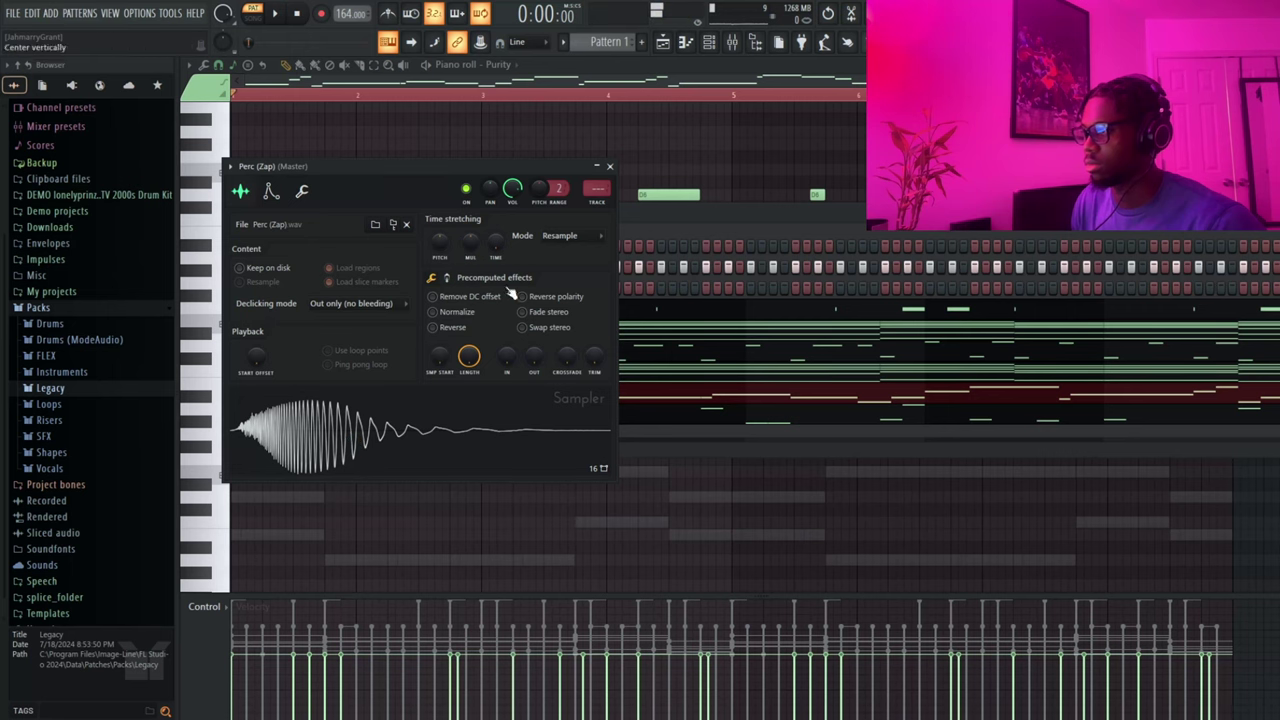
- Place Perc (Zap) hits on steps 13–14 of bar 1, steps 6–7 of bar 3 and steps 13–14 of bar 4
left_click(609, 166)
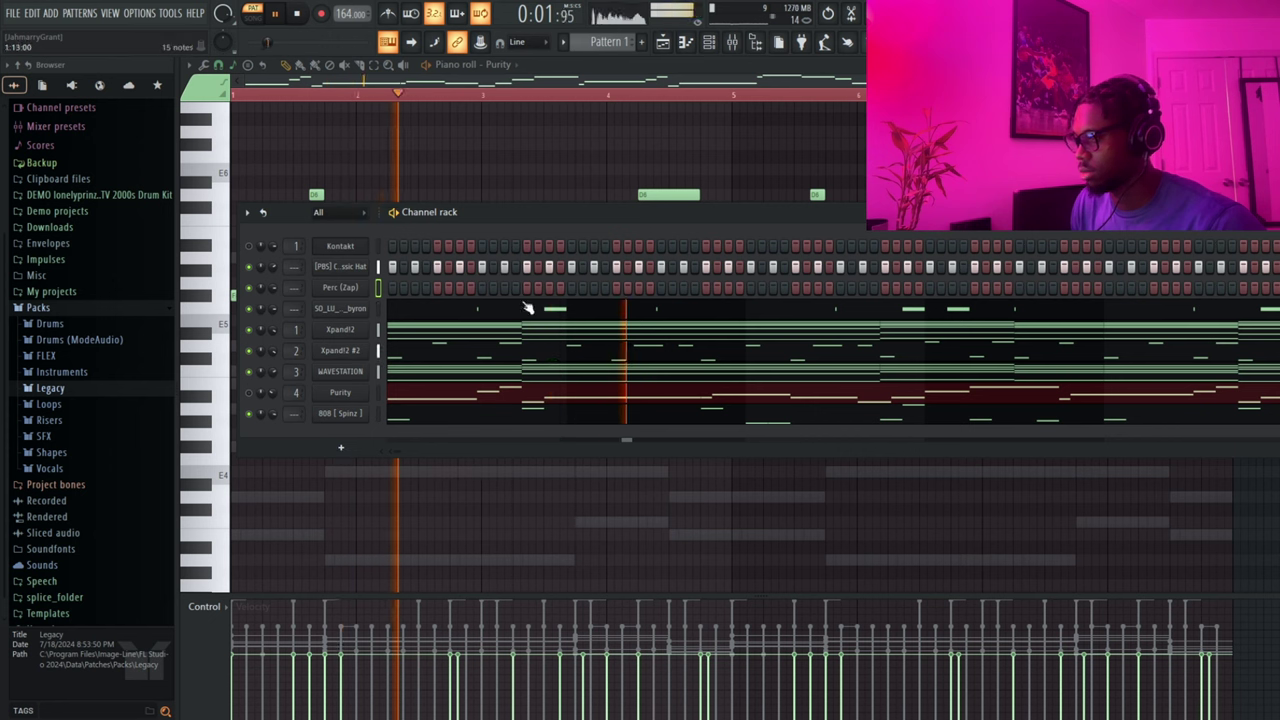
left_click_drag(528, 289, 547, 290)
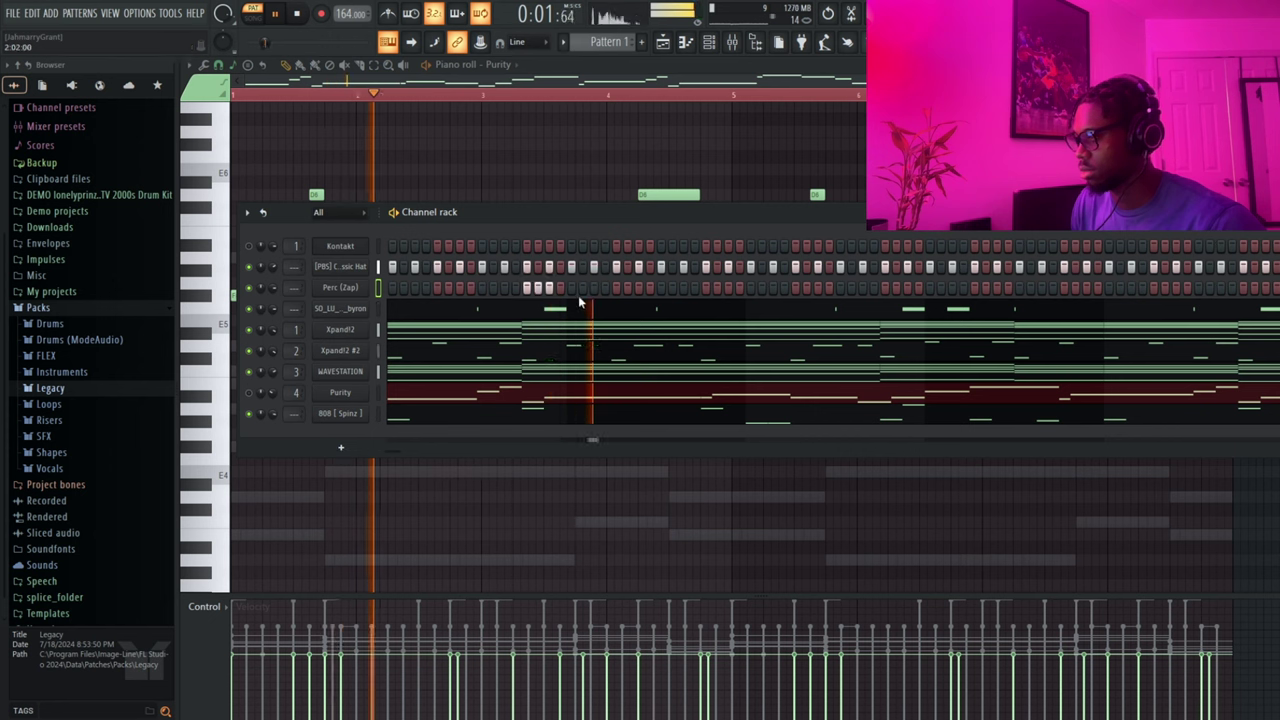
right_click(551, 289)
left_click_drag(806, 288, 818, 288)
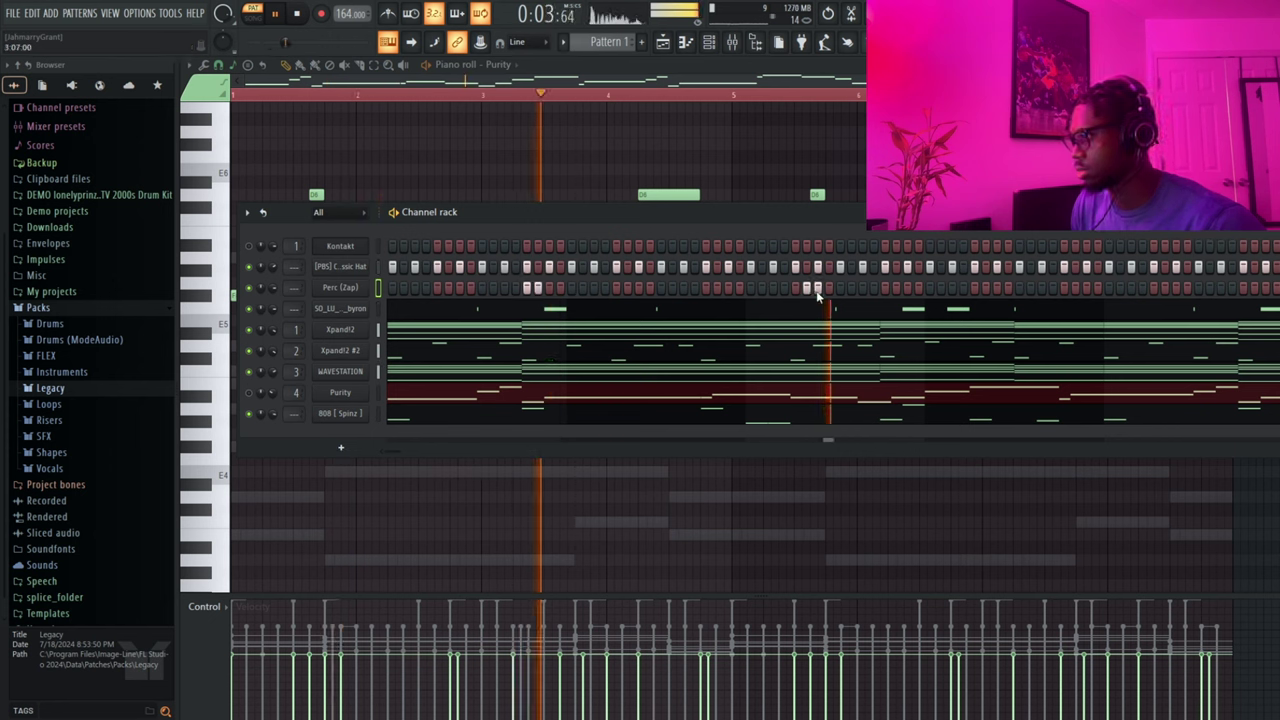
left_click_drag(1064, 289, 1076, 289)
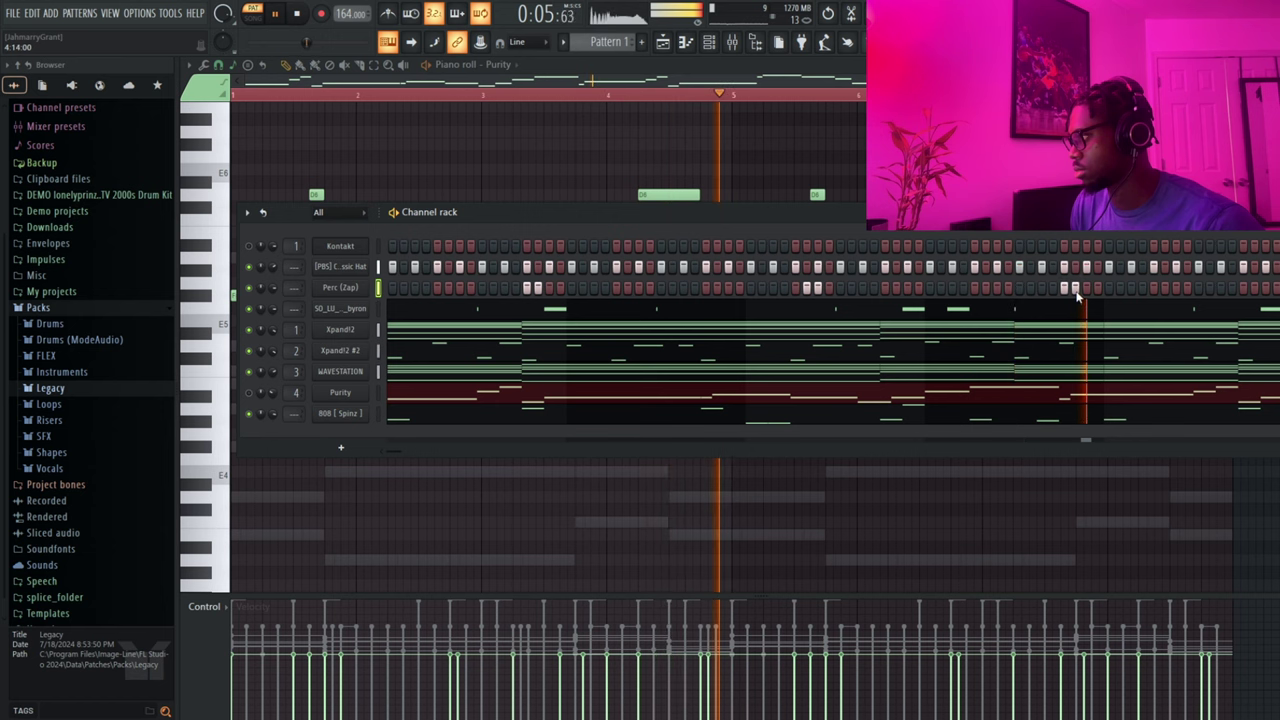
- Duplicate the Perc (Zap) hits of bars 1–4 into bars 5–8 and clear the time selection
key("F7")
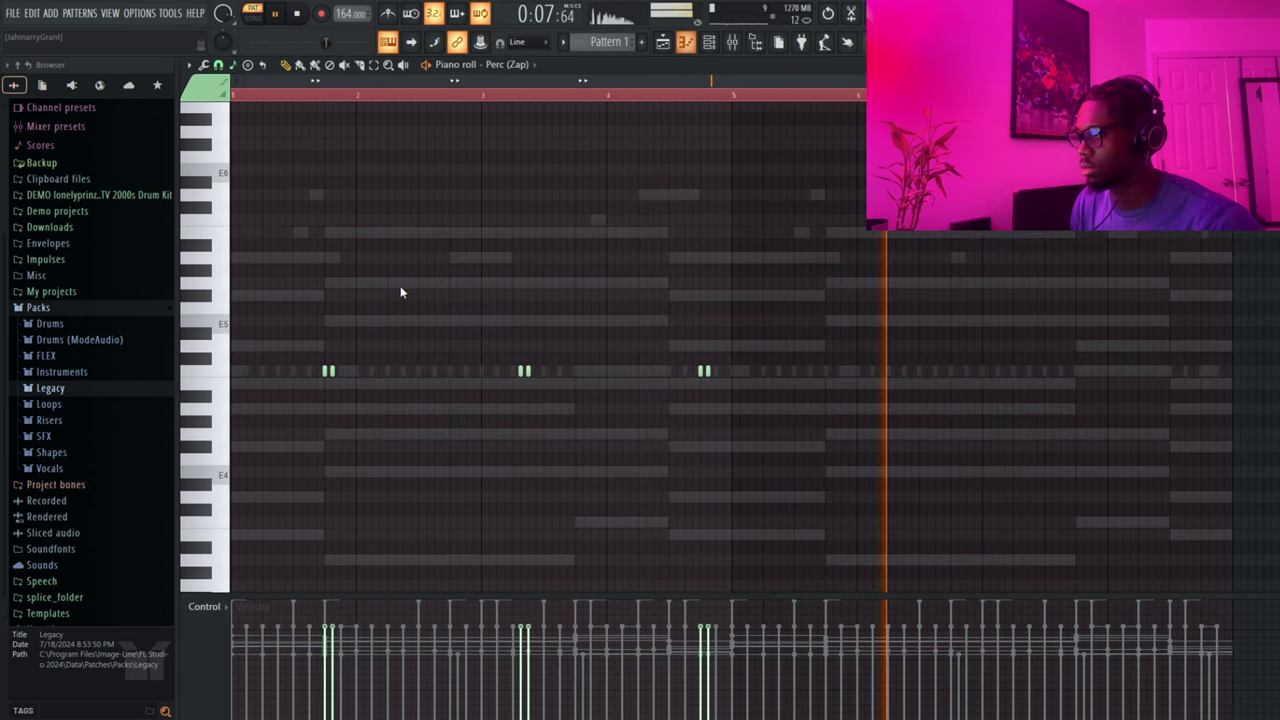
left_click_drag(737, 96, 148, 107)
key("ctrl+b")
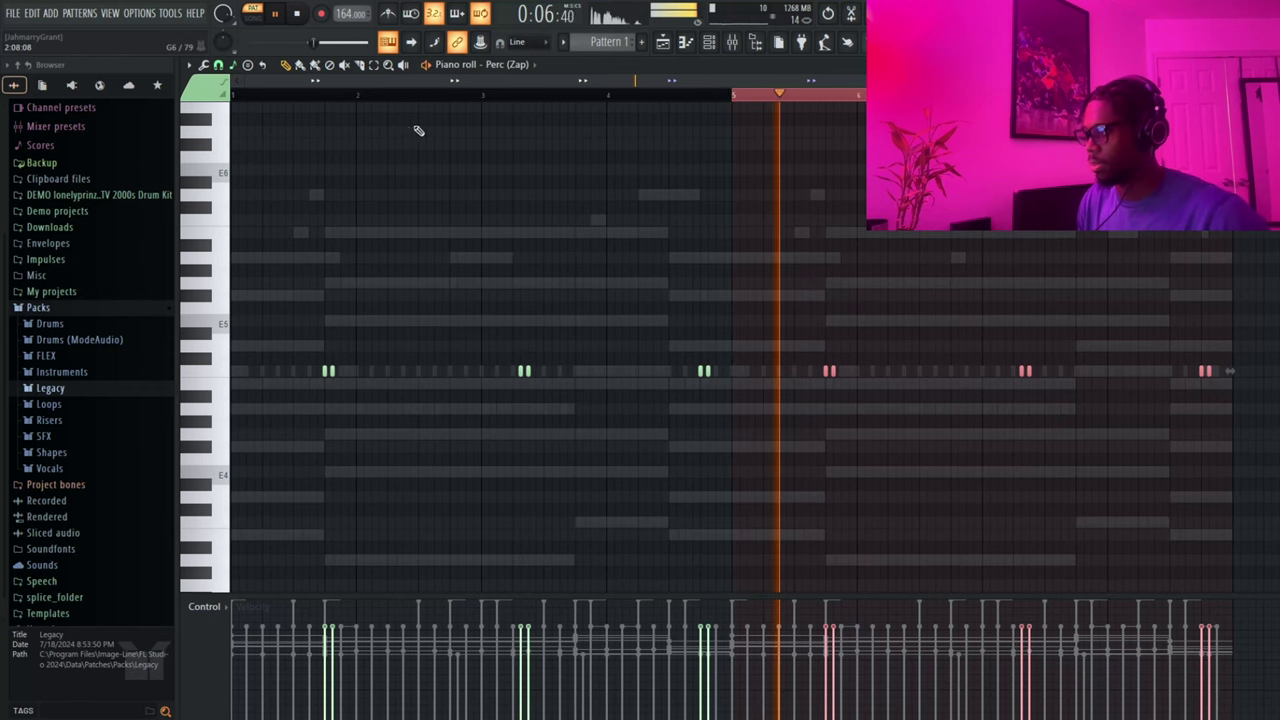
left_click(305, 99)
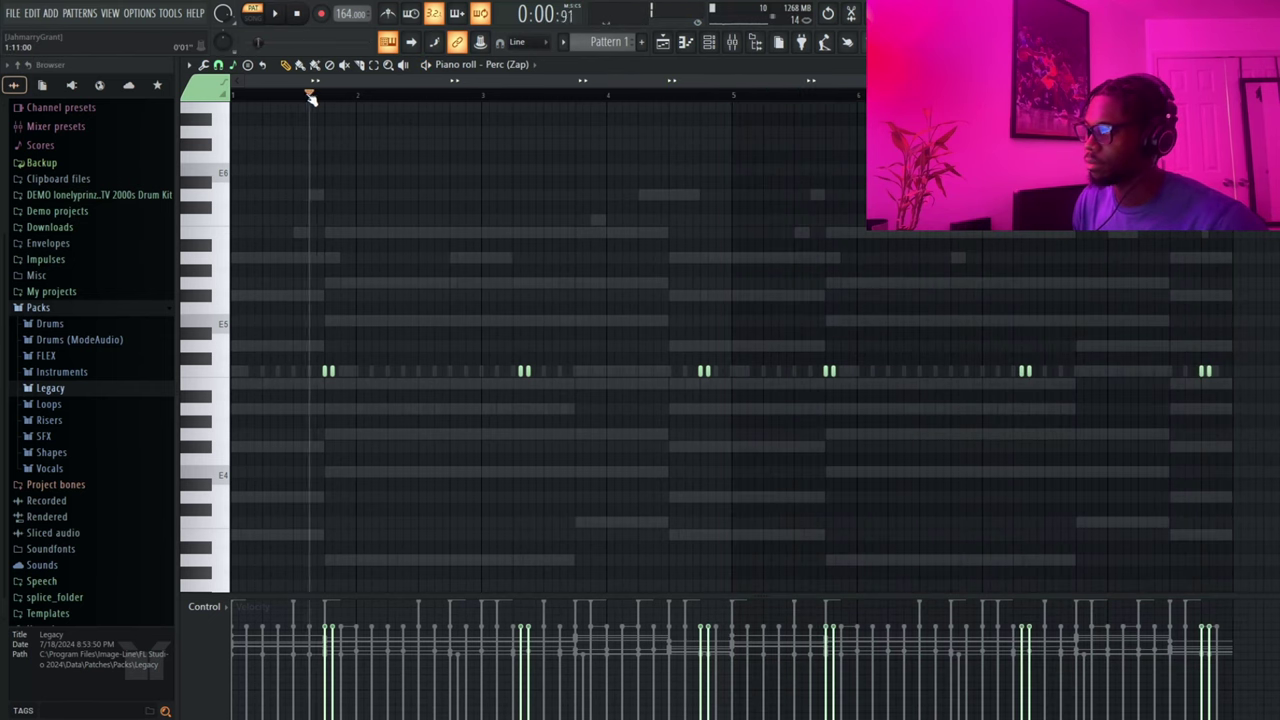
- Add a Perc (Zap) hit on step 2 of bar 1 and check the 808 [ Spinz ] sampler settings
left_click(708, 41)
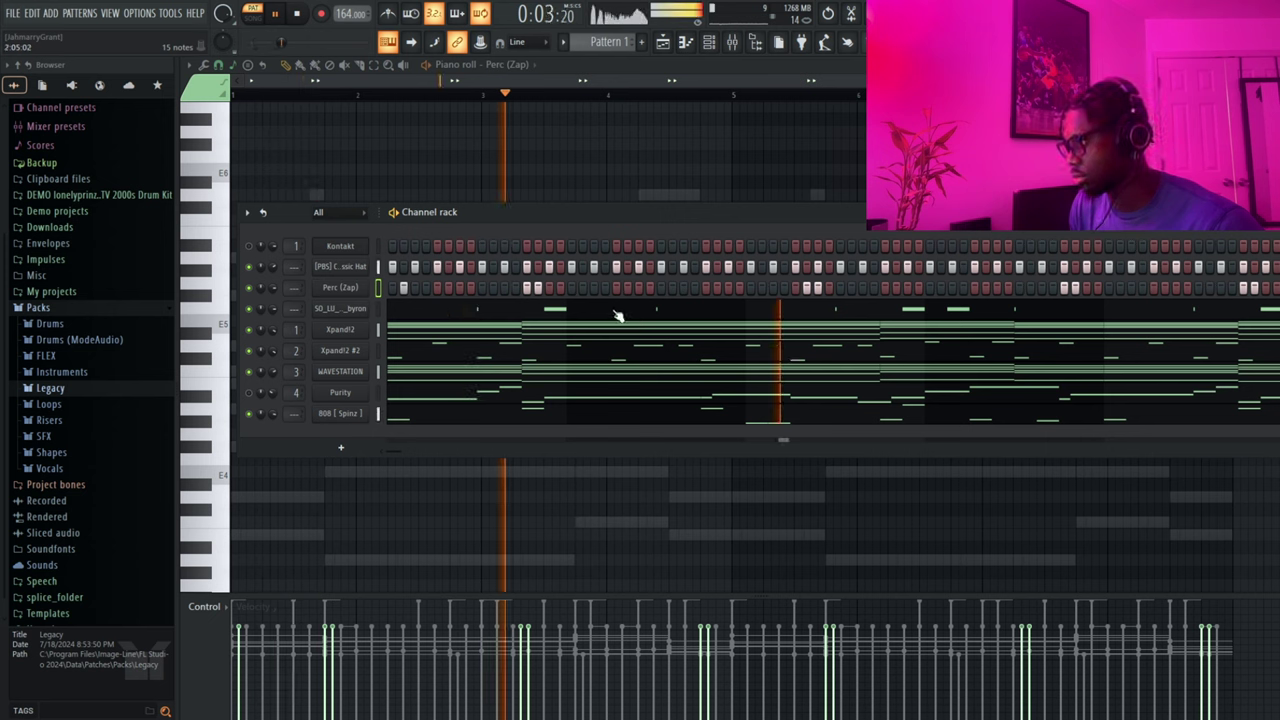
left_click(350, 414)
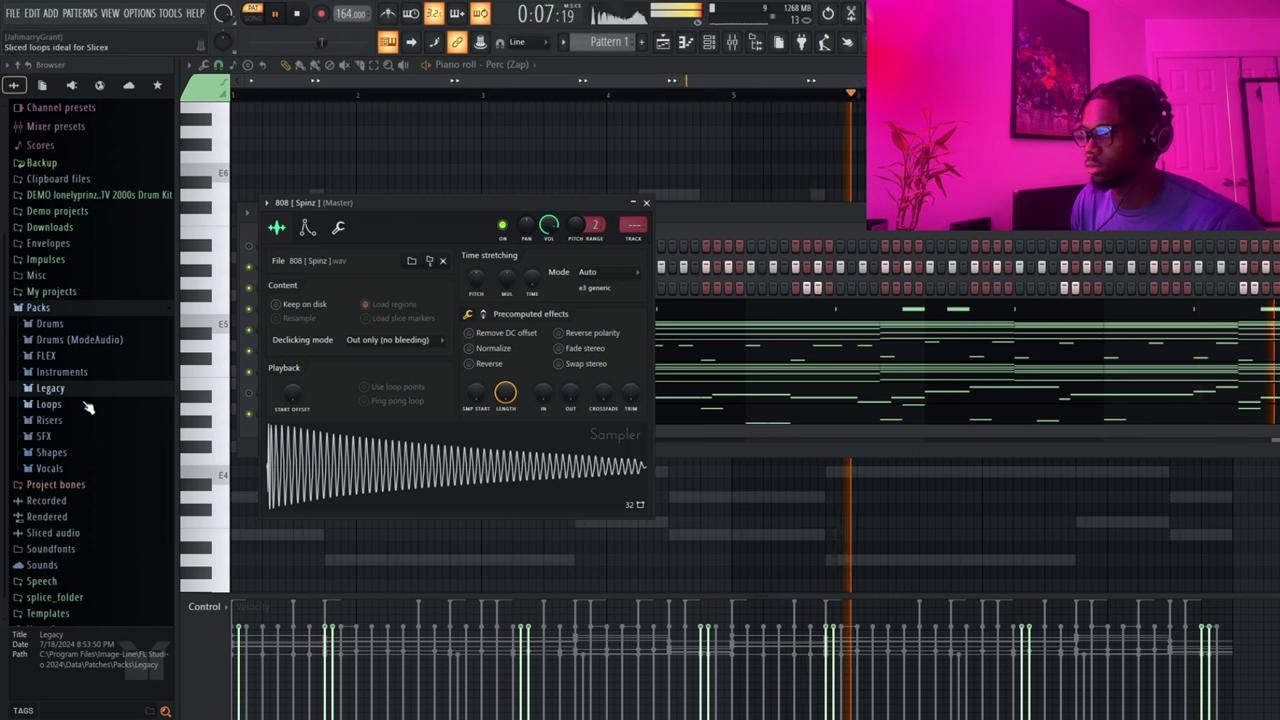
left_click(689, 216)
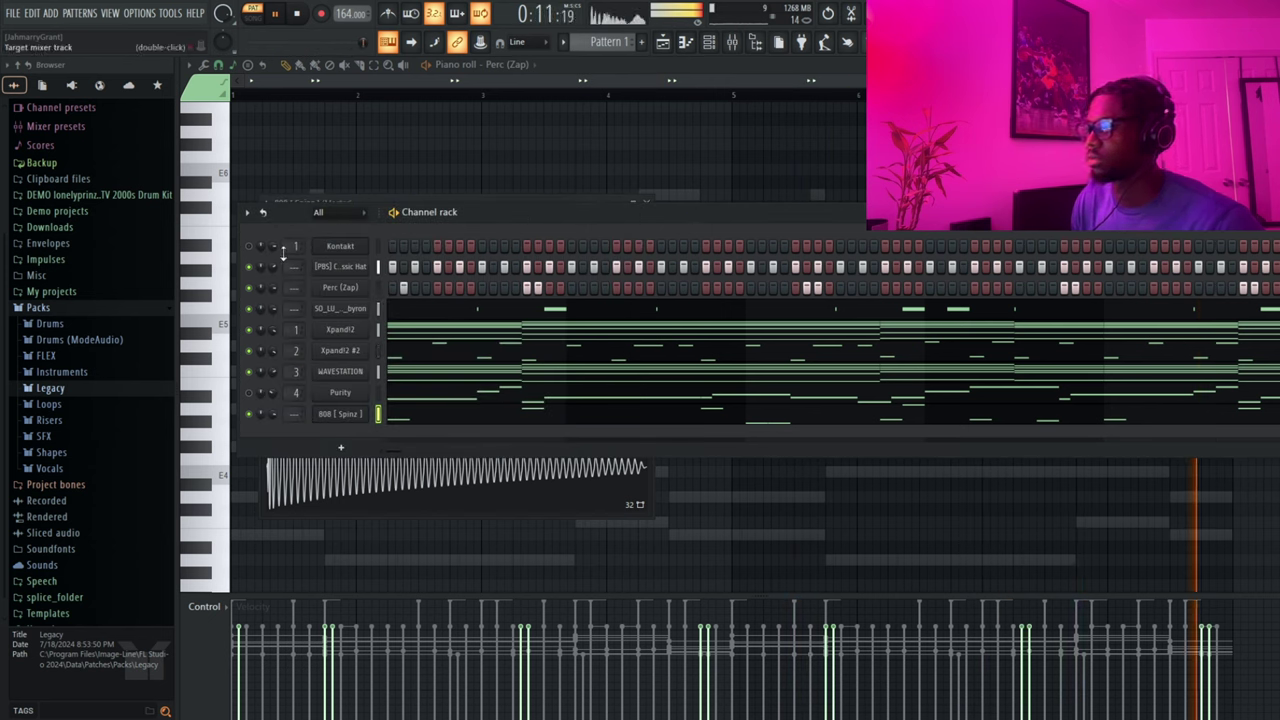
- Try the Kontakt channel over the beat by unmuting and selecting it, and mute it again
left_click(249, 246)
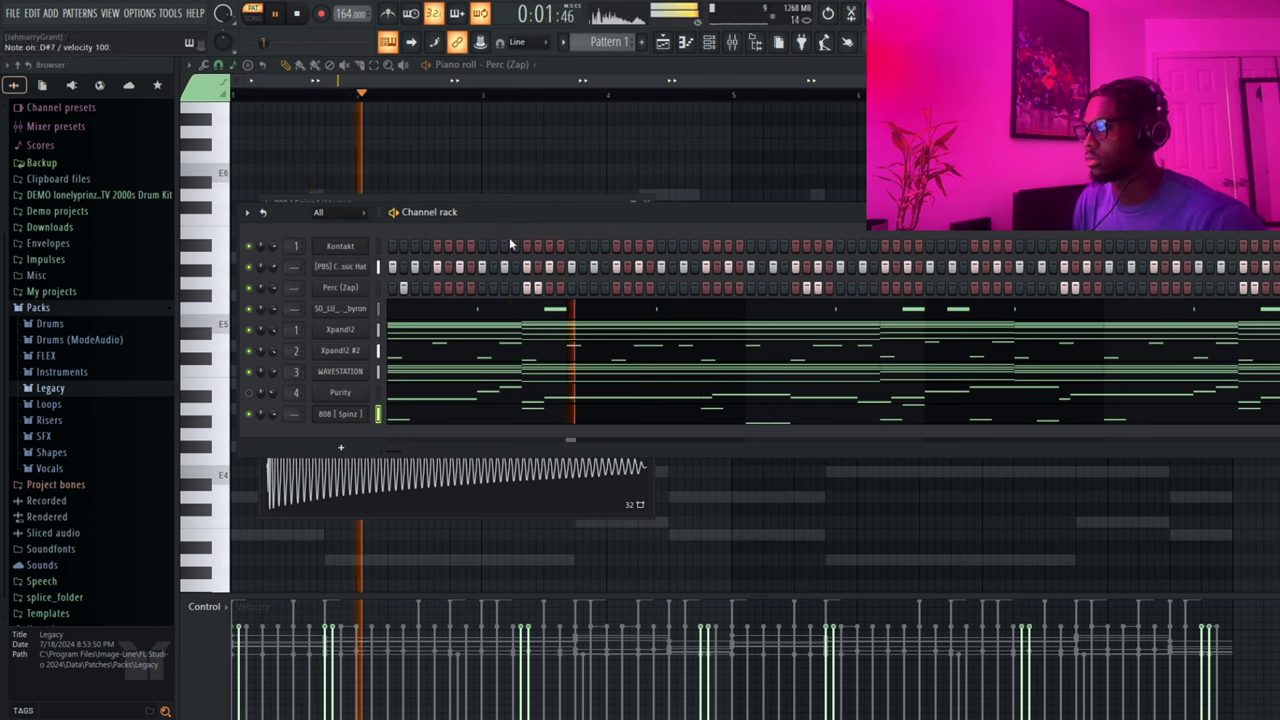
left_click(379, 247)
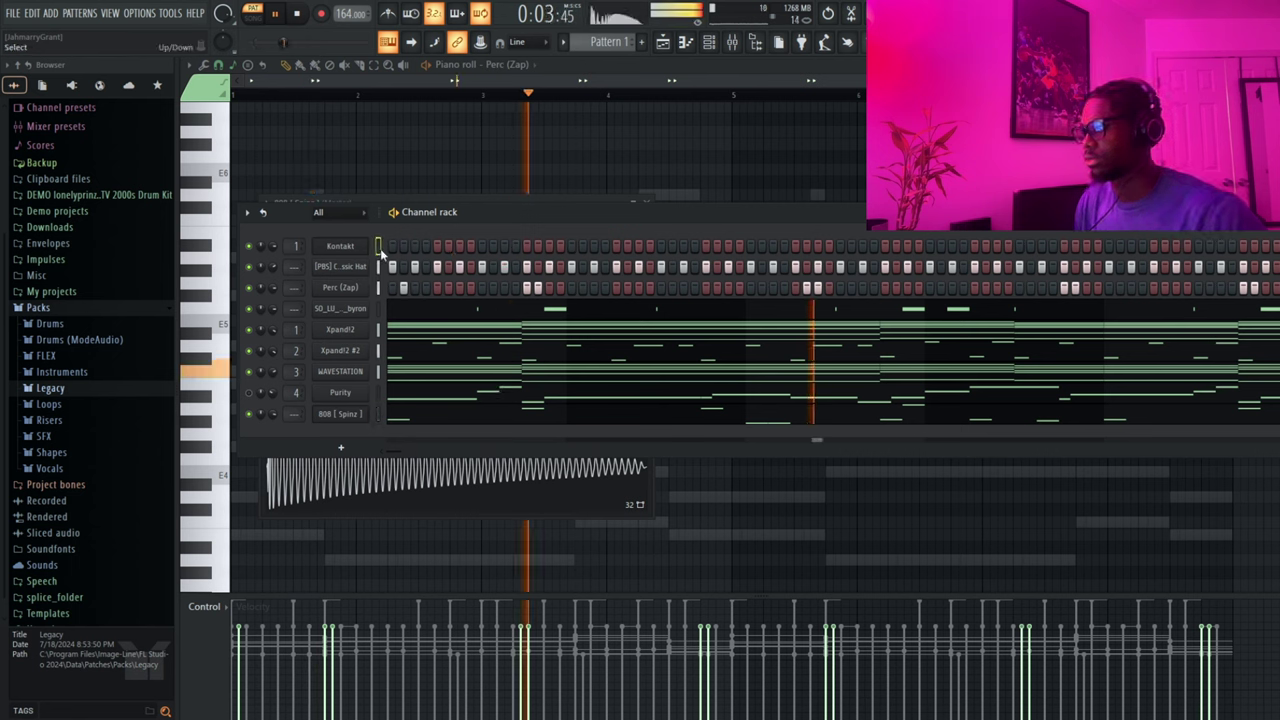
left_click(249, 246)
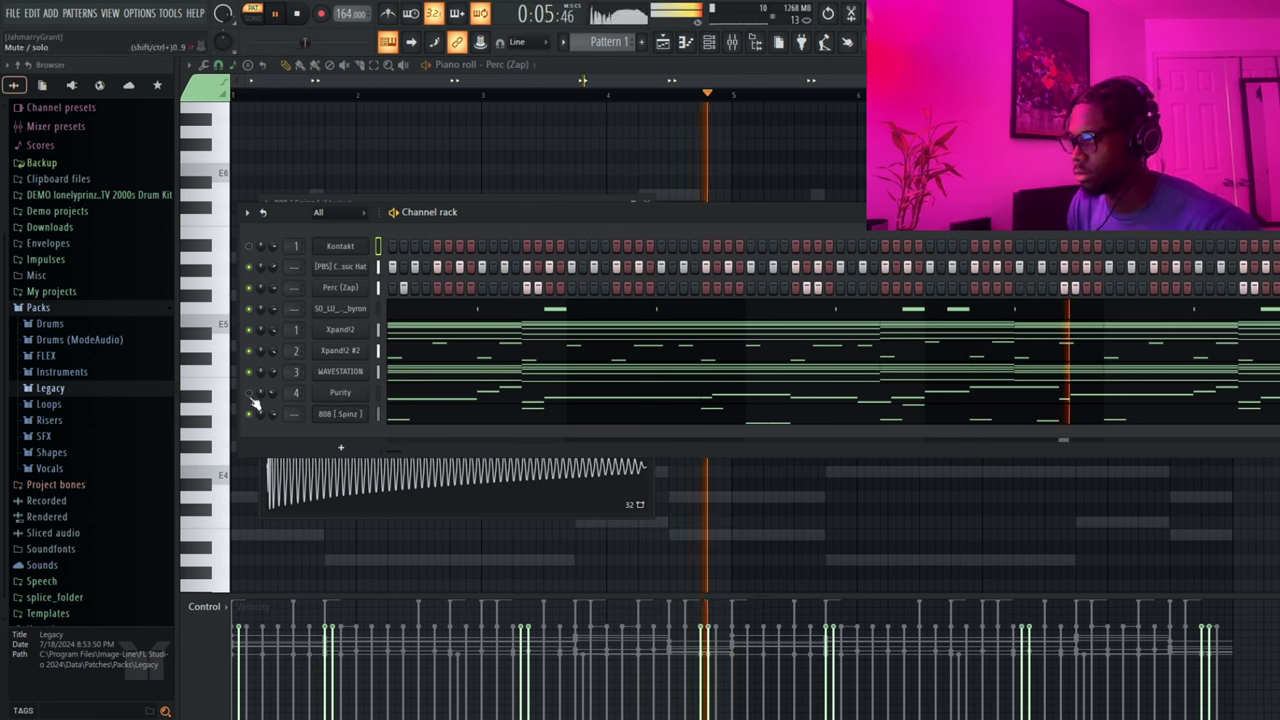
- Boost the gain of the 808 [ Spinz ] sample and give it a quick fade-out in its precomputed effects
left_click(340, 413)
left_click(483, 314)
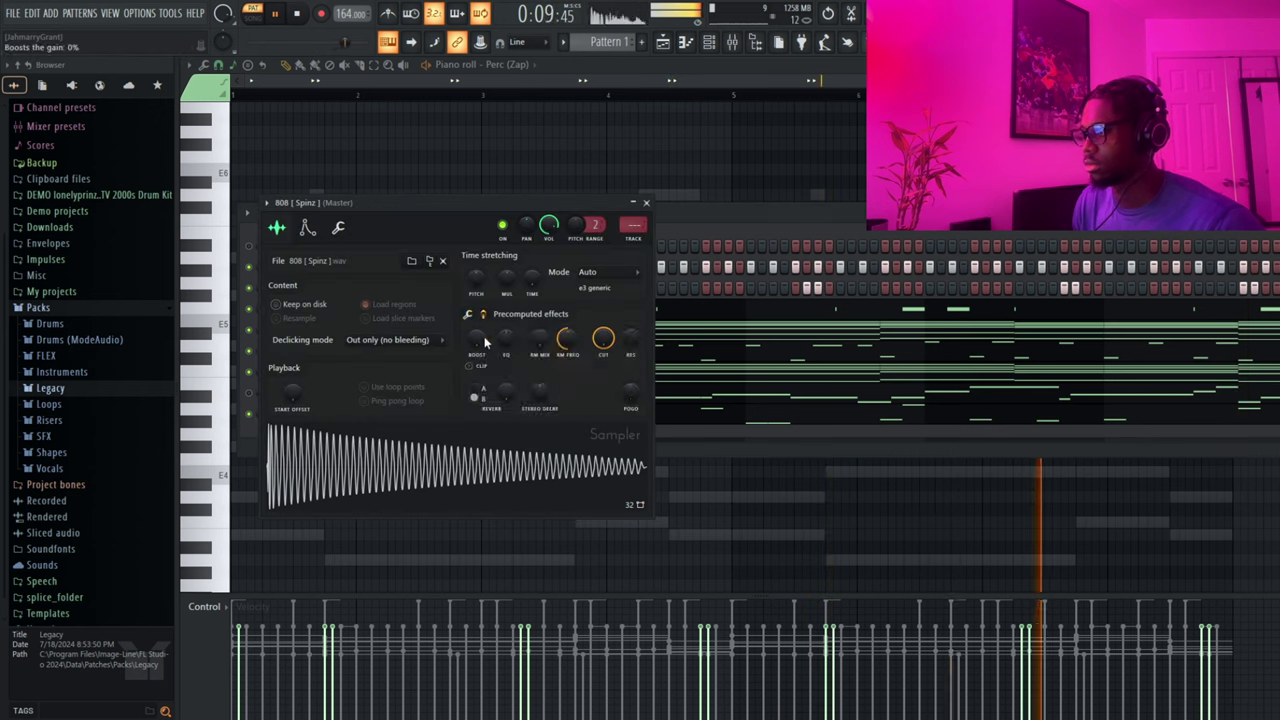
left_click(469, 315)
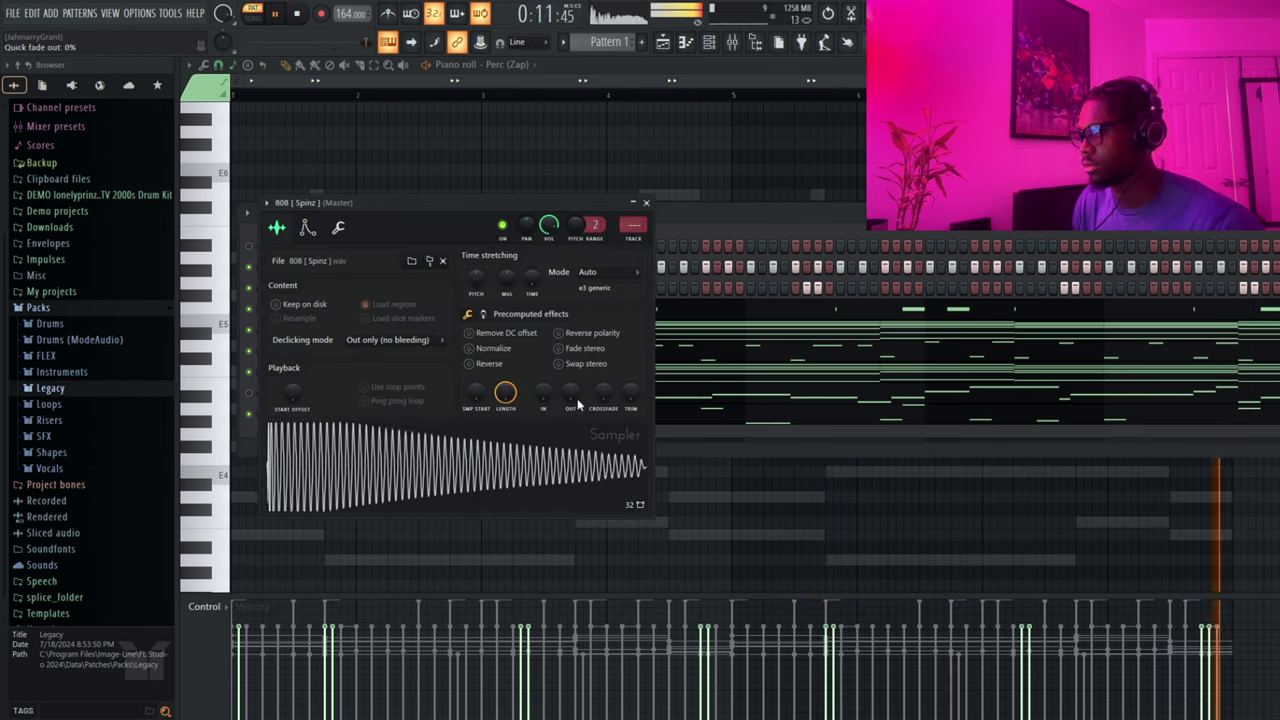
left_click(484, 316)
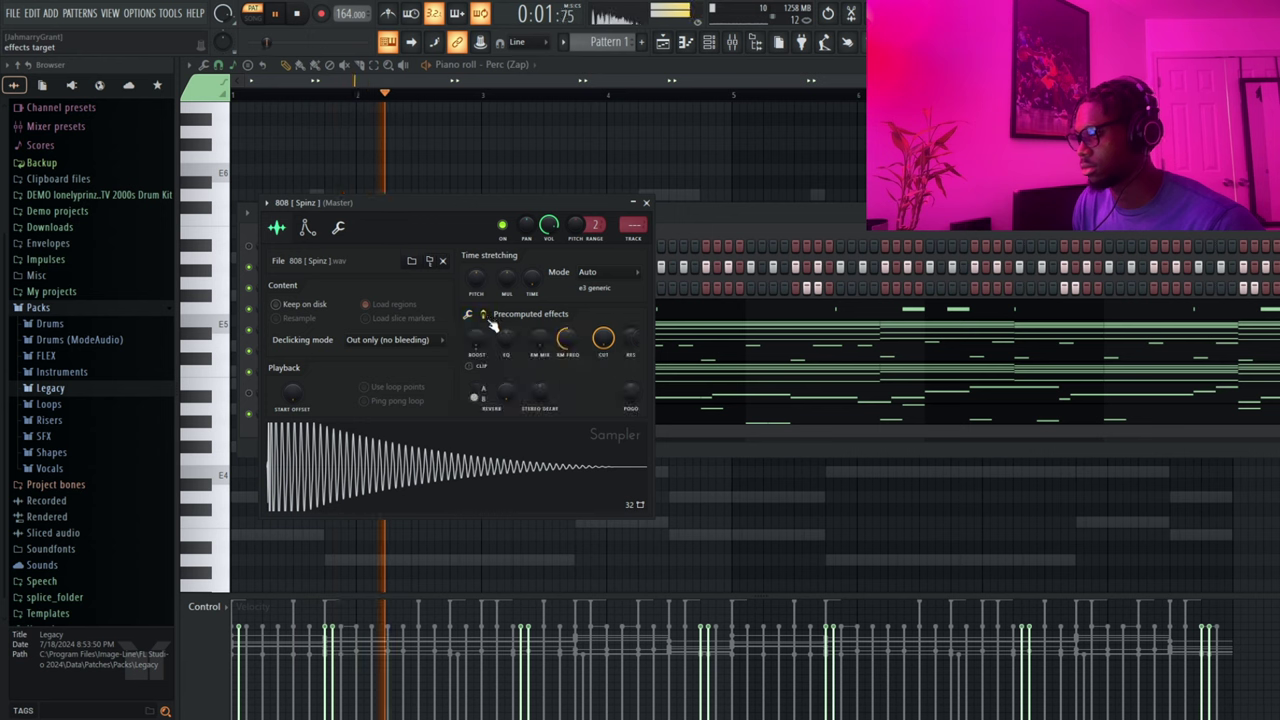
left_click(469, 315)
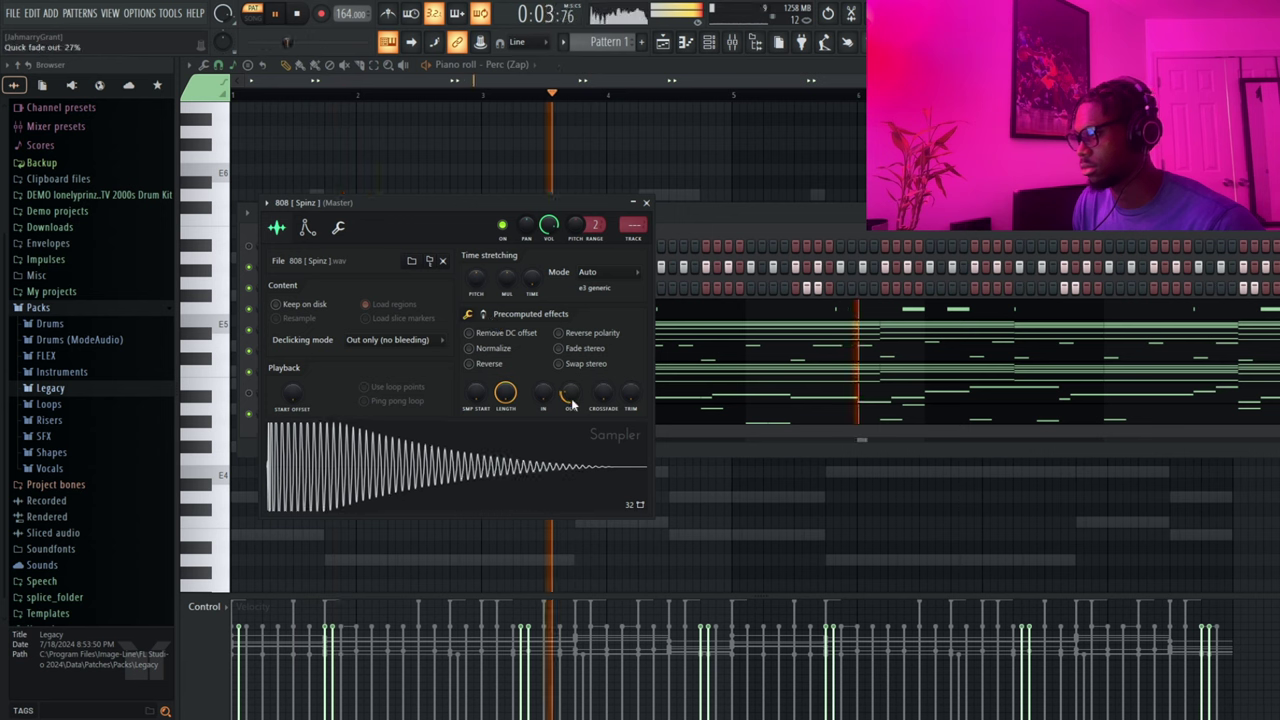
left_click(645, 202)
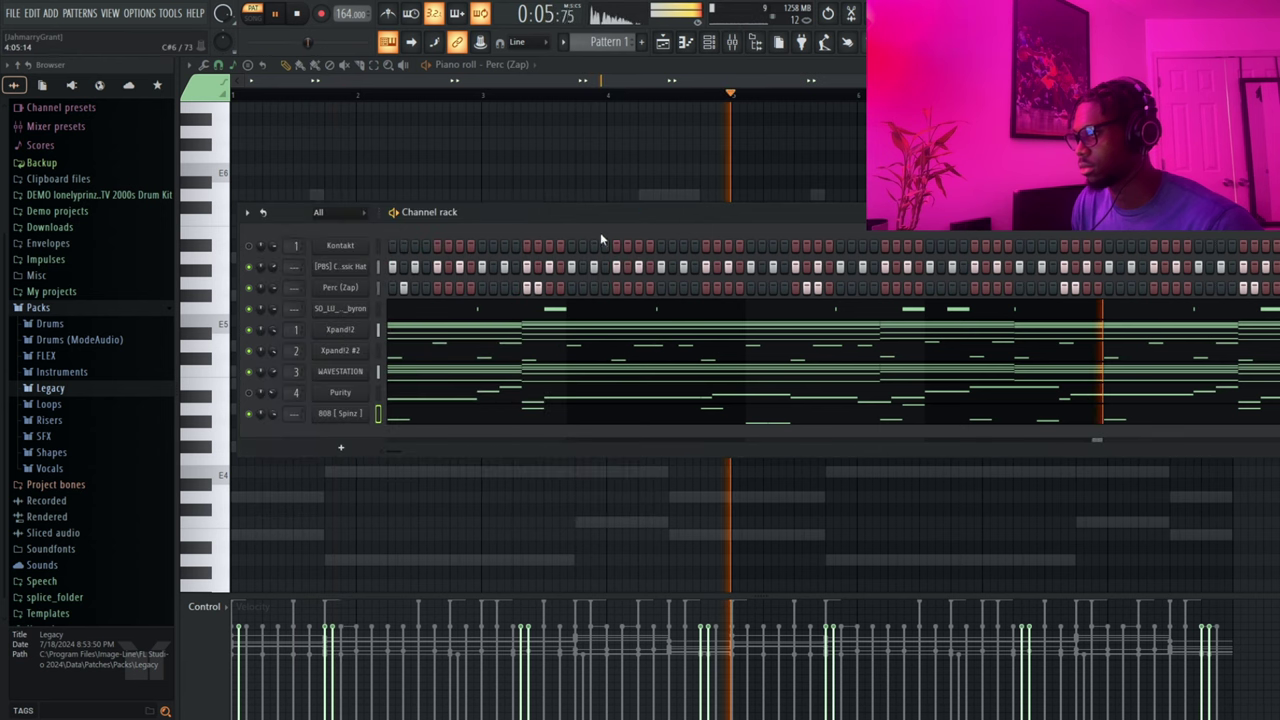
- Shorten the quick fade-out of the 808 [ Spinz ] sample slightly and close its settings
left_click(343, 414)
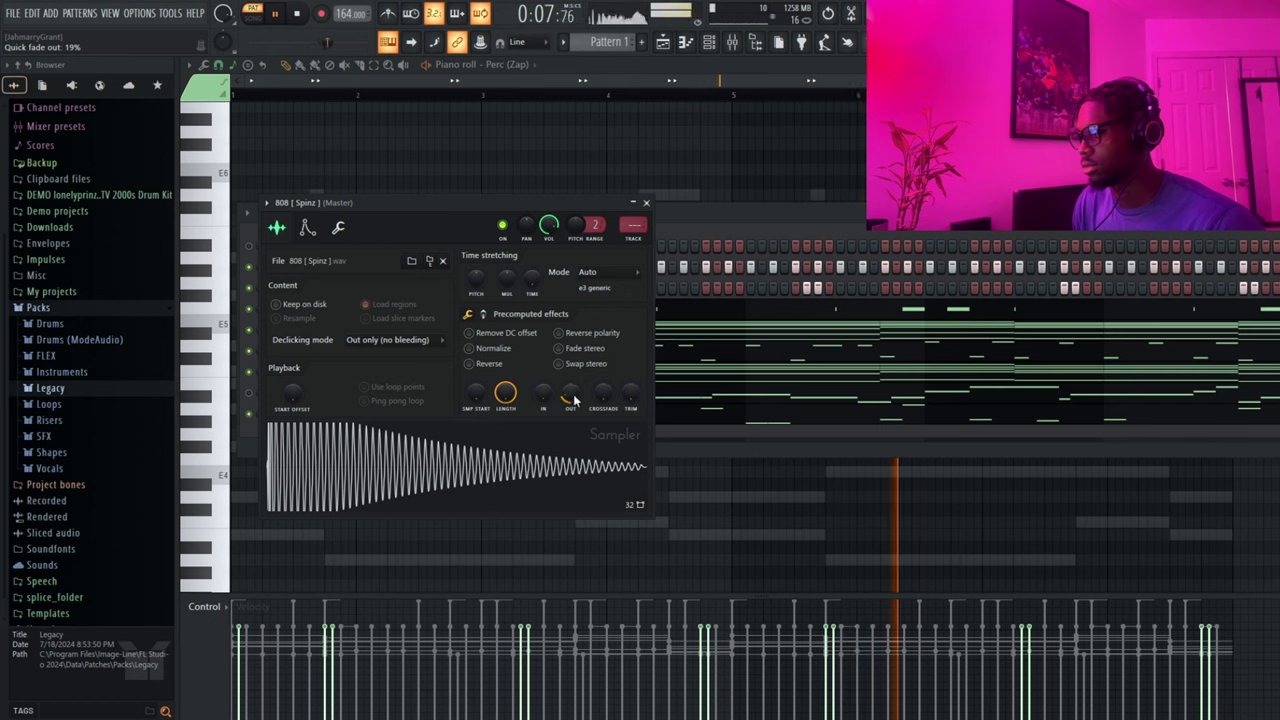
left_click_drag(574, 400, 574, 403)
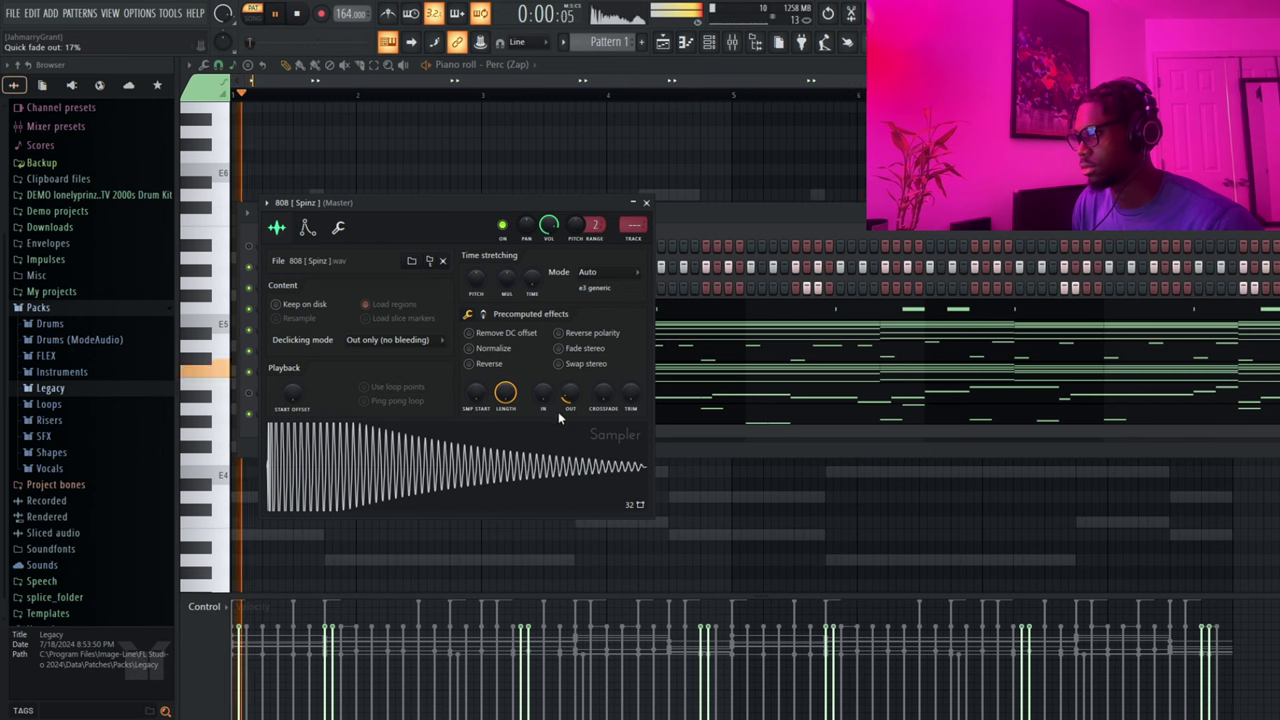
left_click_drag(566, 398, 566, 388)
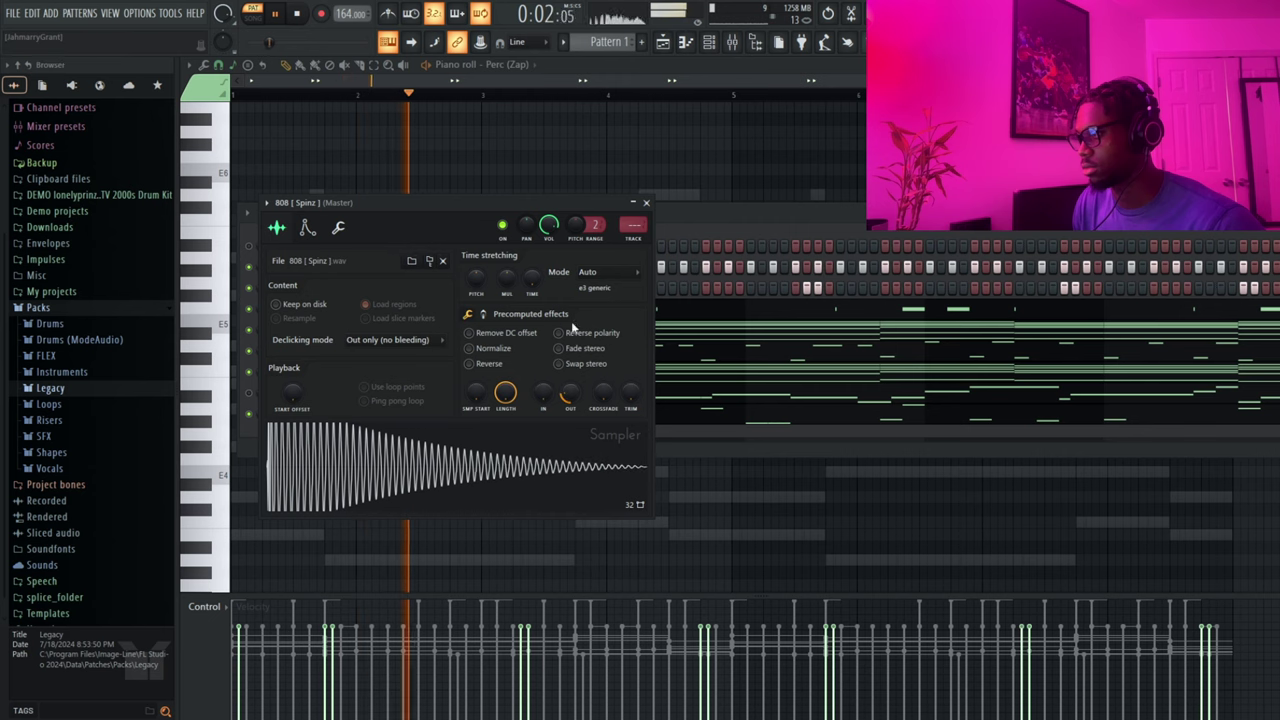
left_click(646, 204)
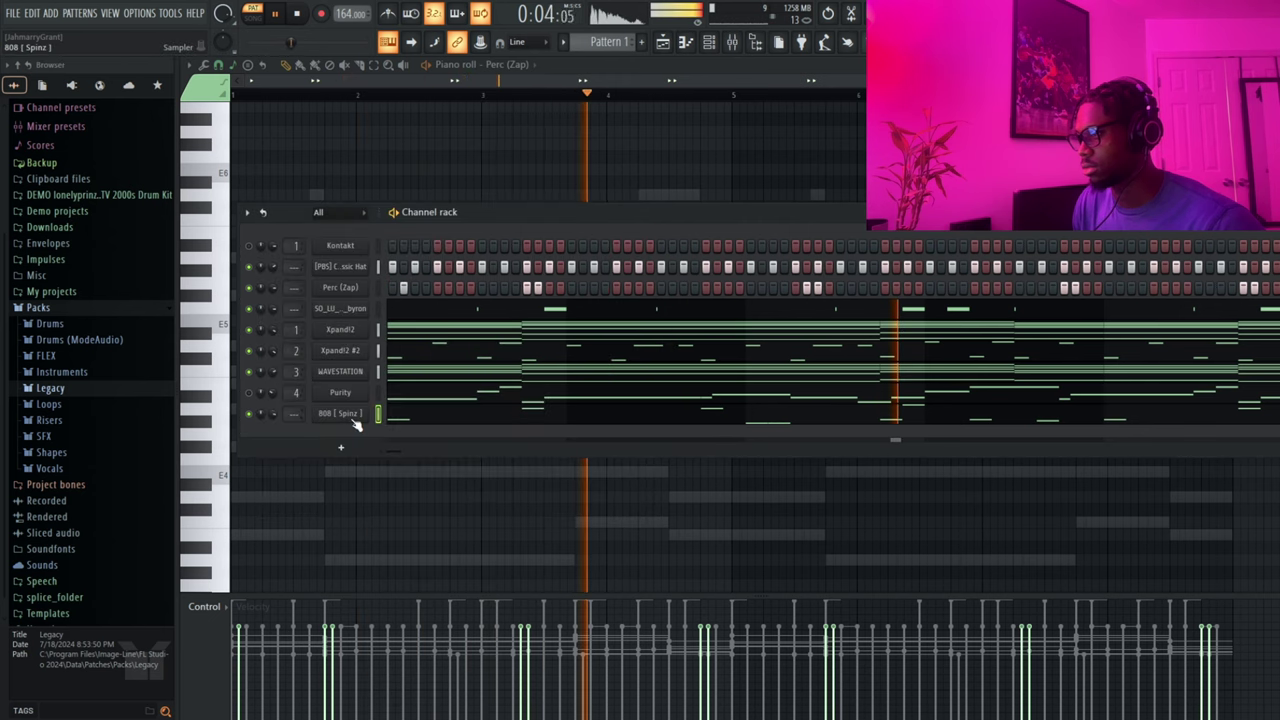
- Add Fruity parametric EQ 2 to mixer Insert 3 and cut its low frequencies with a high-pass curve
left_click(709, 46)
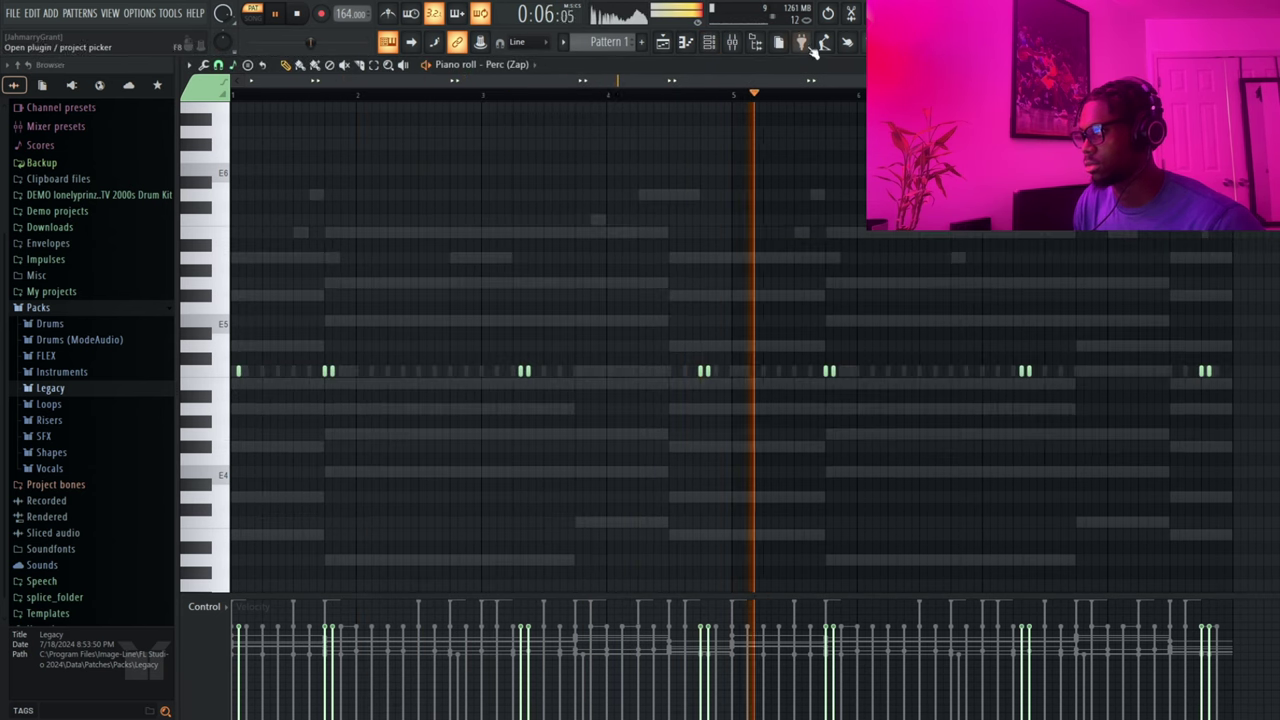
left_click(733, 47)
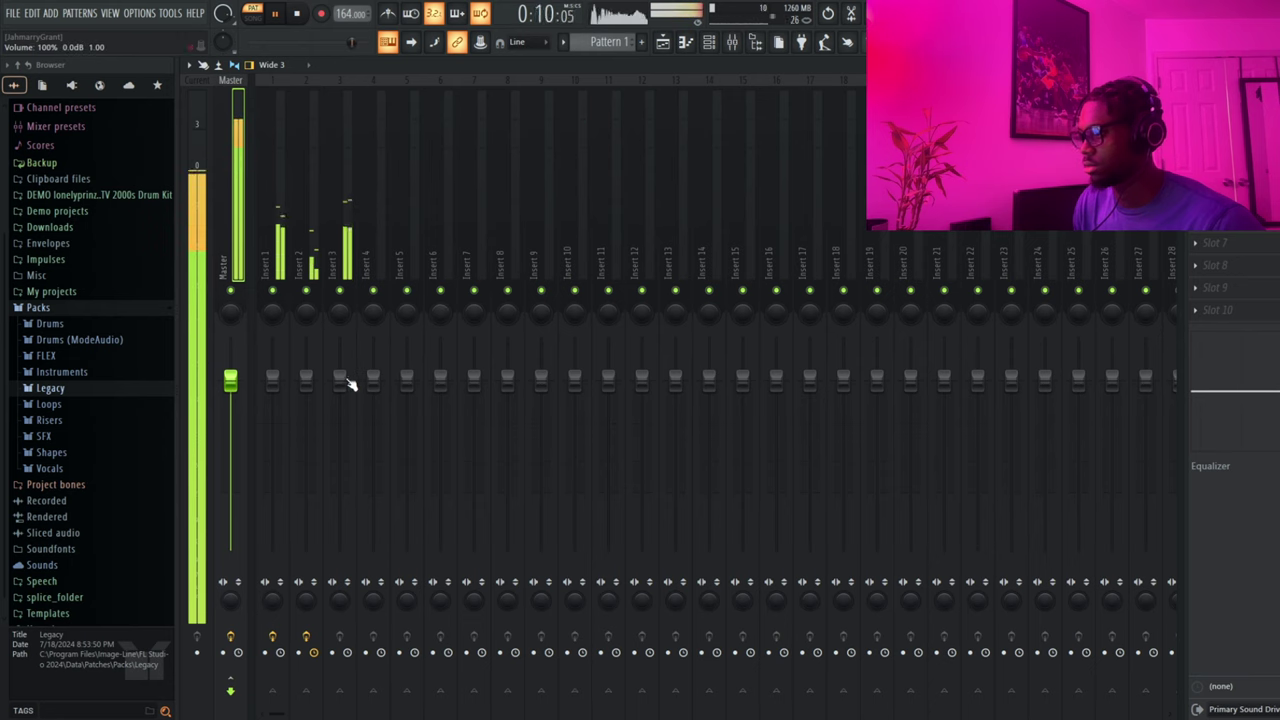
left_click(346, 382)
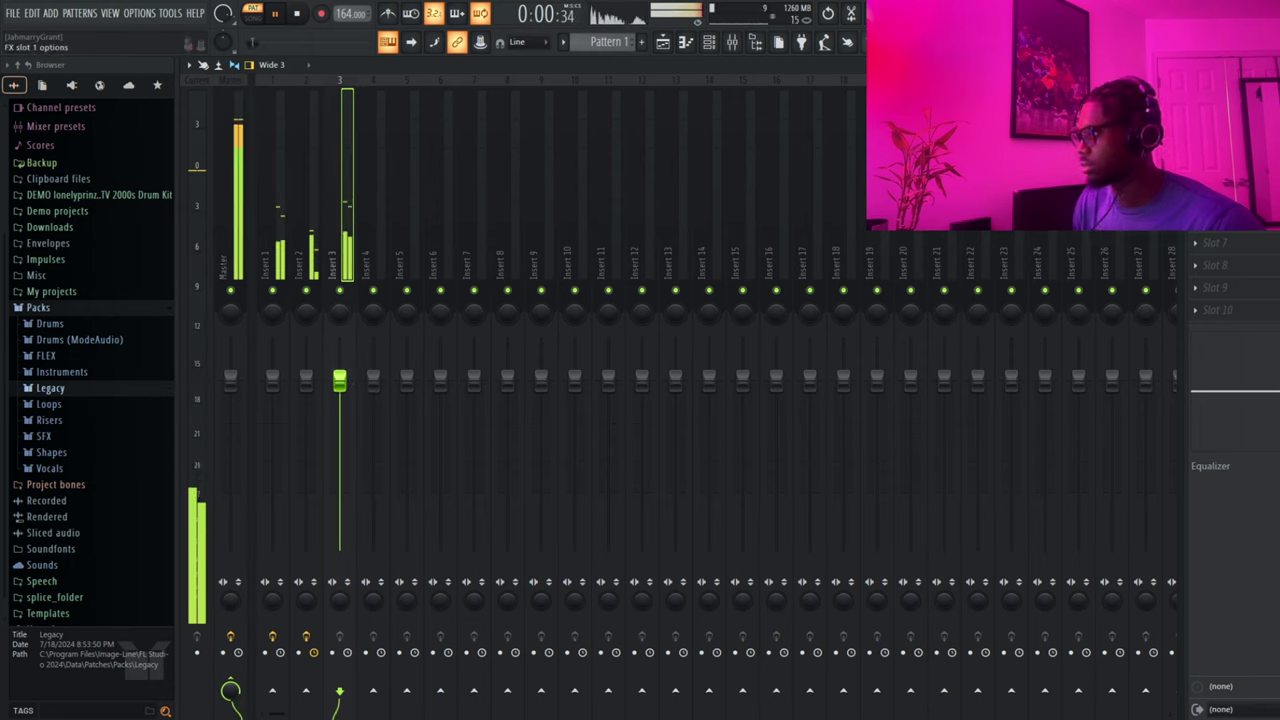
left_click_drag(252, 248, 302, 331)
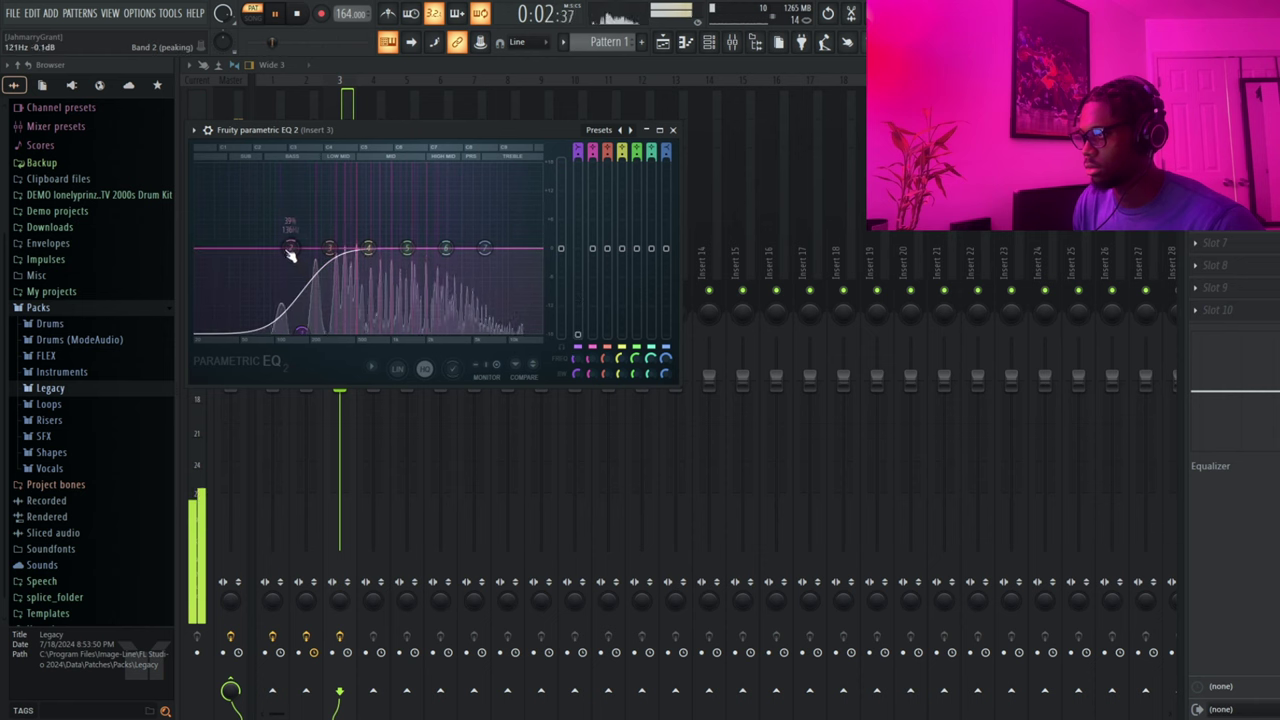
left_click_drag(291, 249, 251, 322)
key("F6")
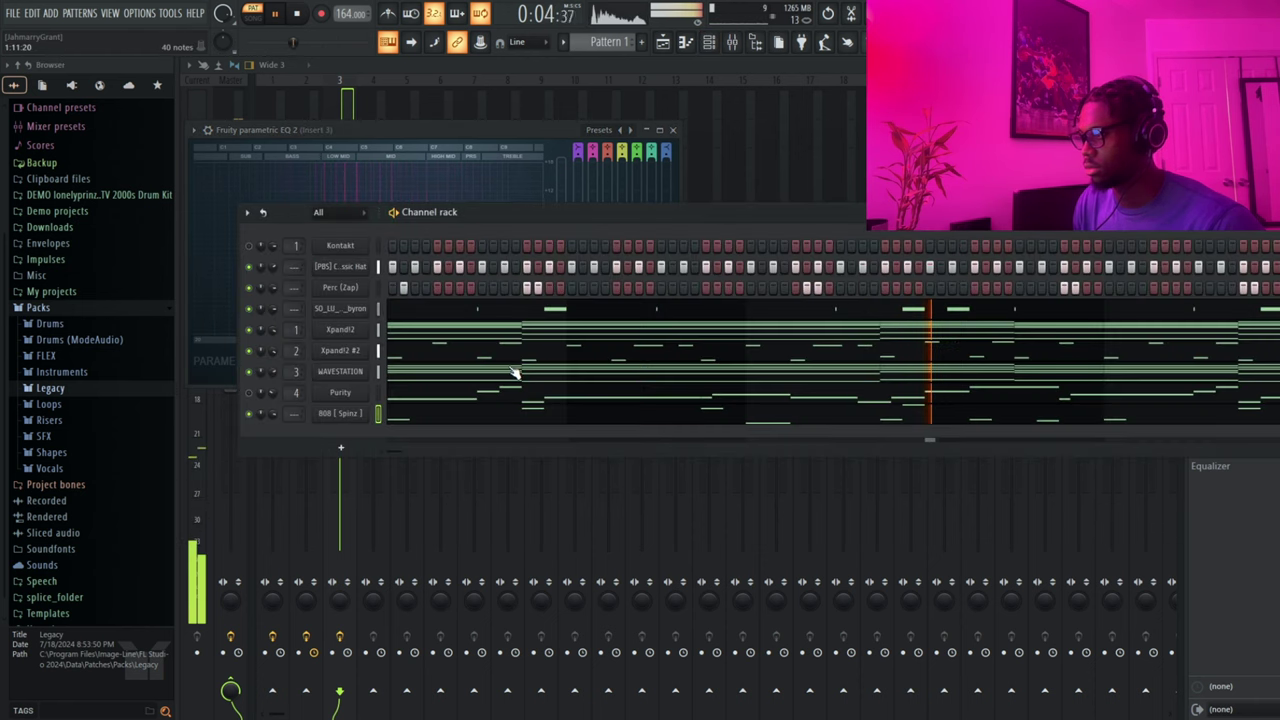
- Increase the boost on the 808 [ Spinz ] sample, check its fade settings and return to the channel rack
left_click(358, 418)
left_click(483, 314)
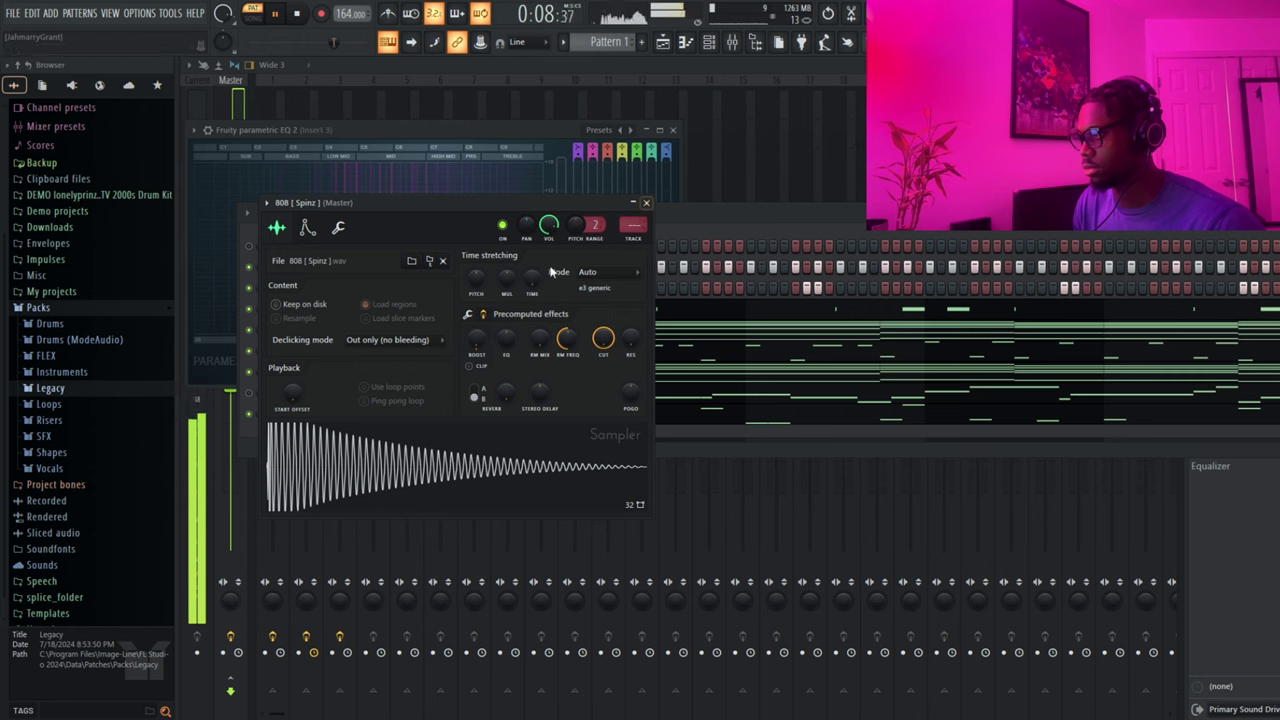
left_click(467, 316)
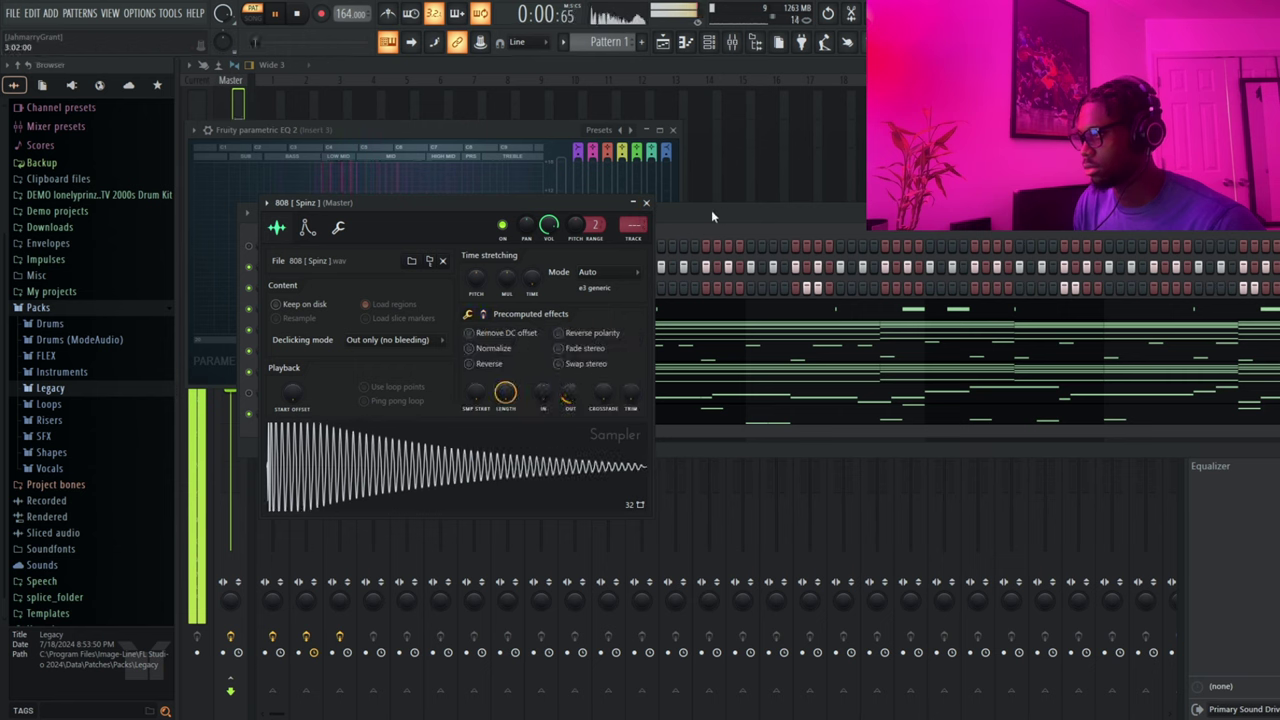
left_click(709, 42)
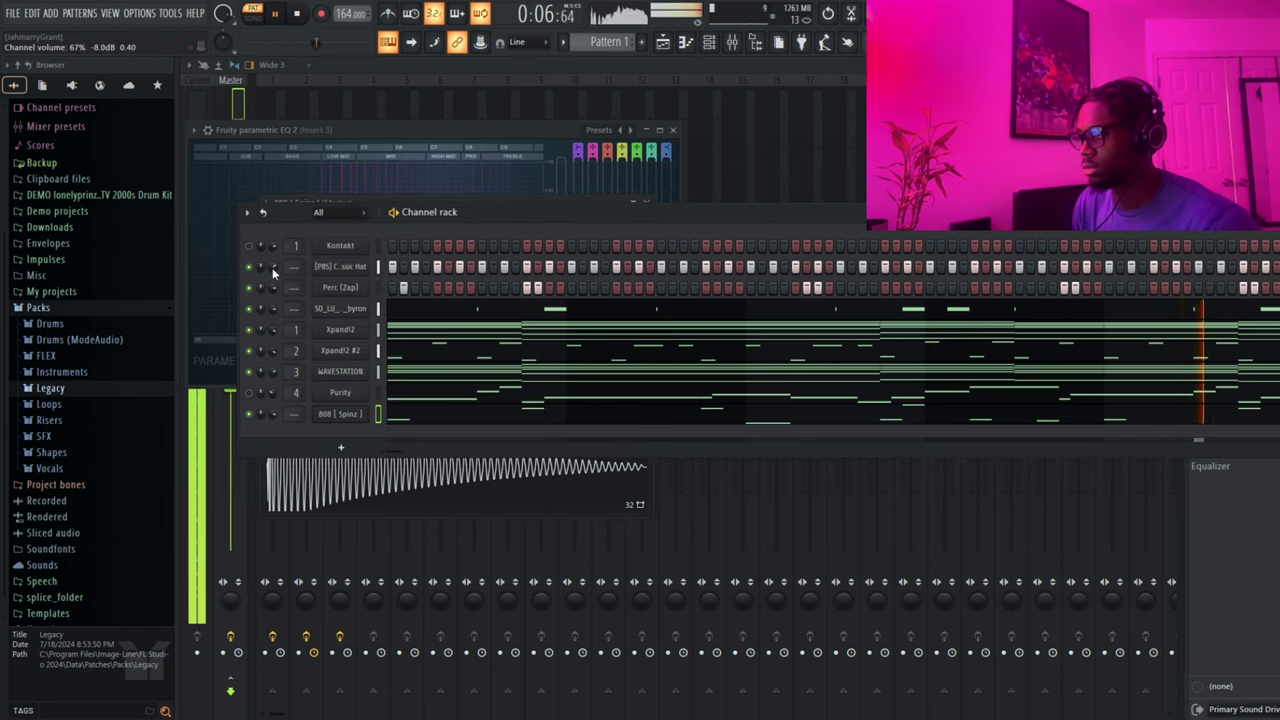
- Boost the gain of the SO_LU_rim_byron sample in its precomputed effects and close its settings
left_click(324, 310)
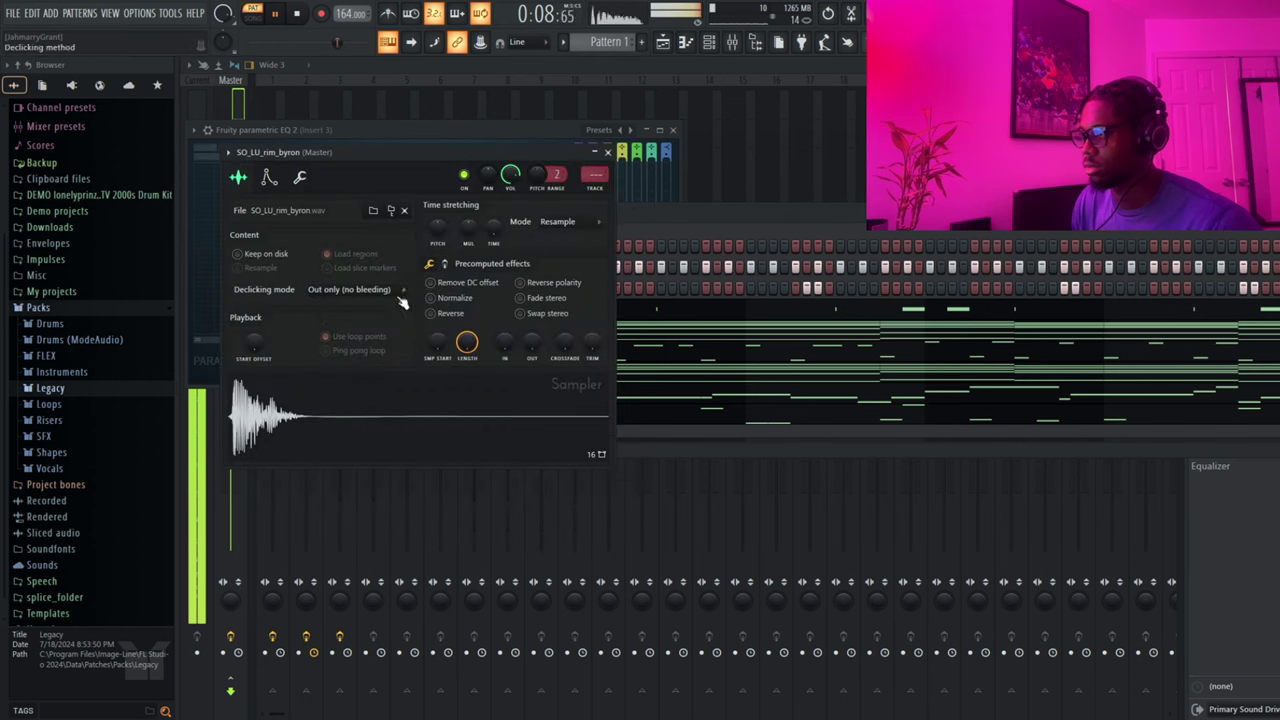
left_click(447, 264)
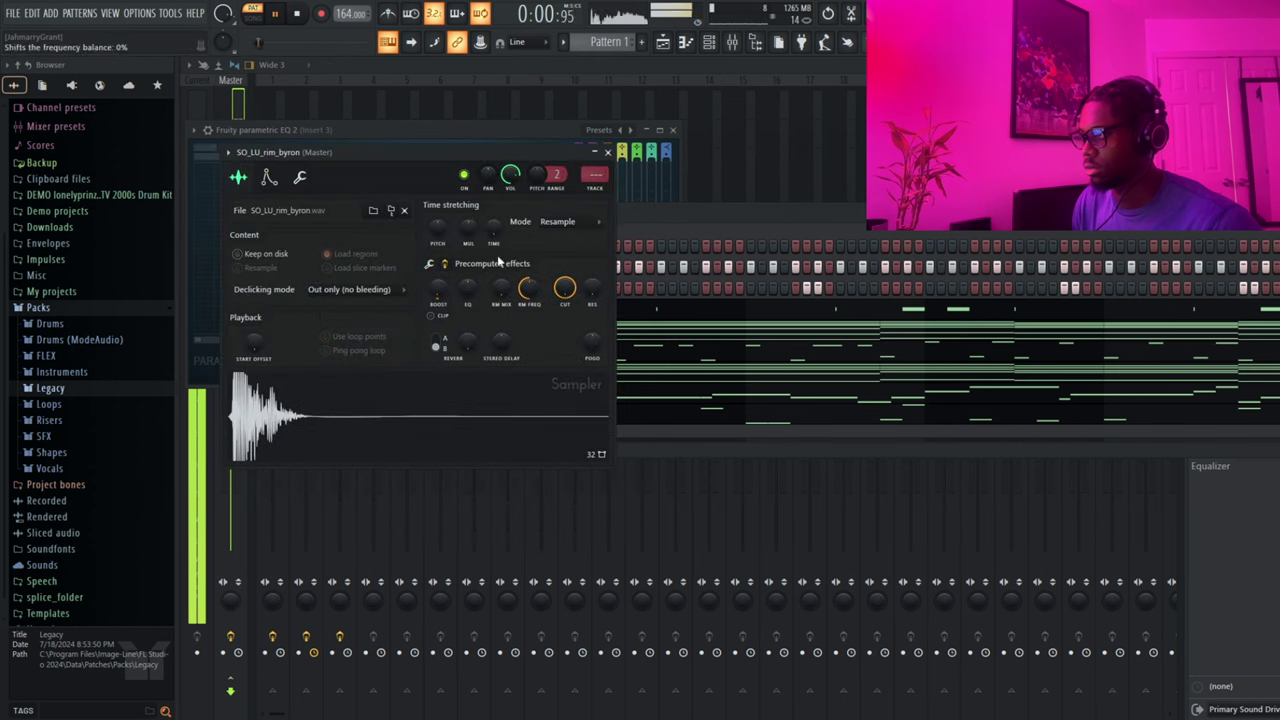
left_click(607, 153)
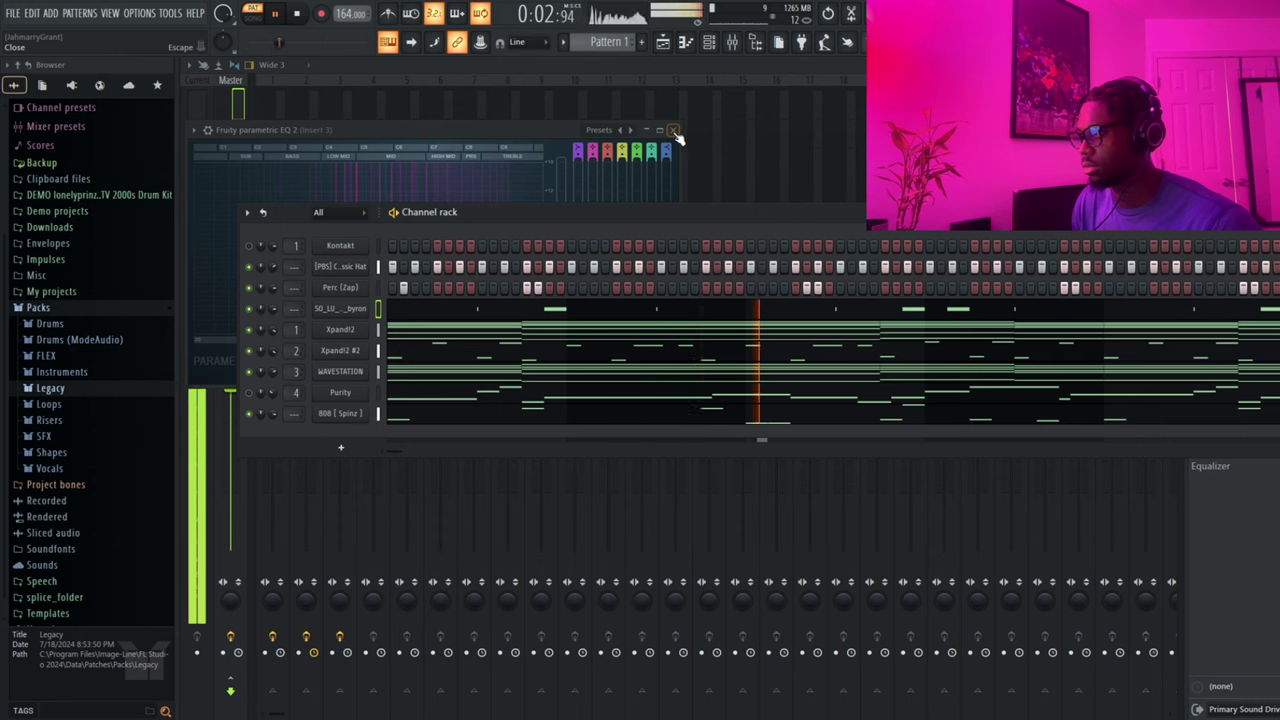
left_click(335, 308)
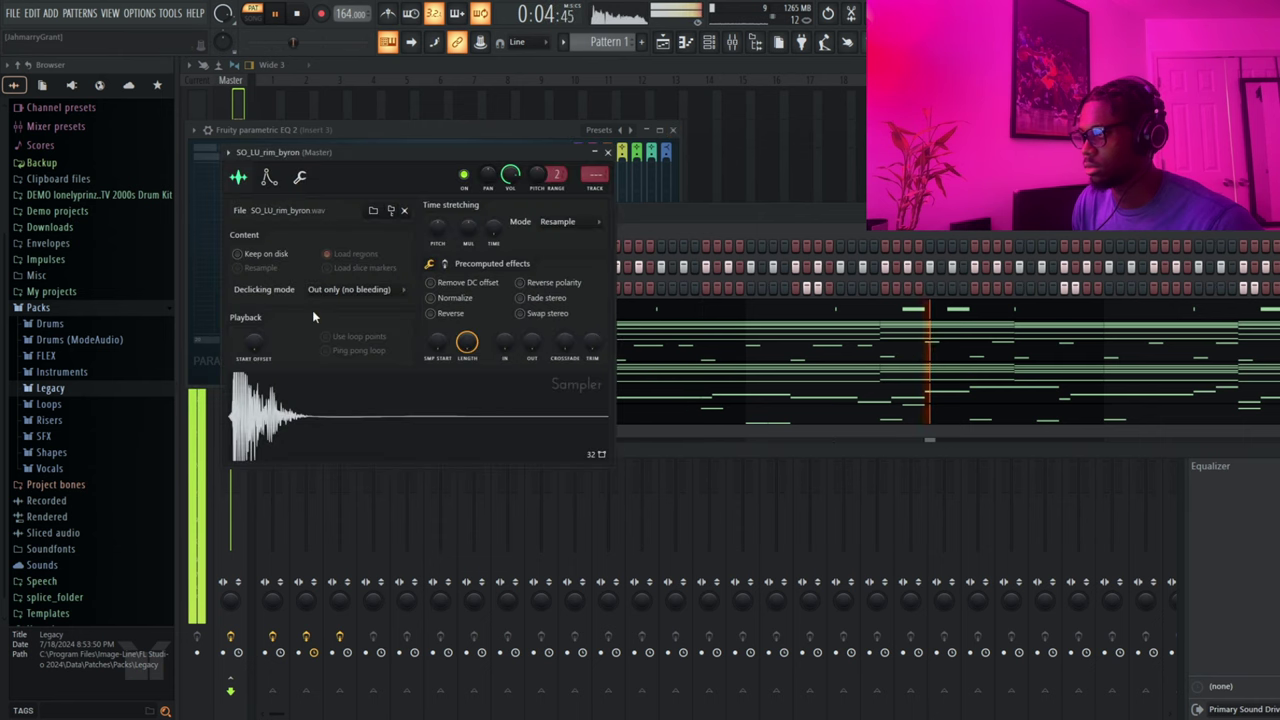
left_click(445, 264)
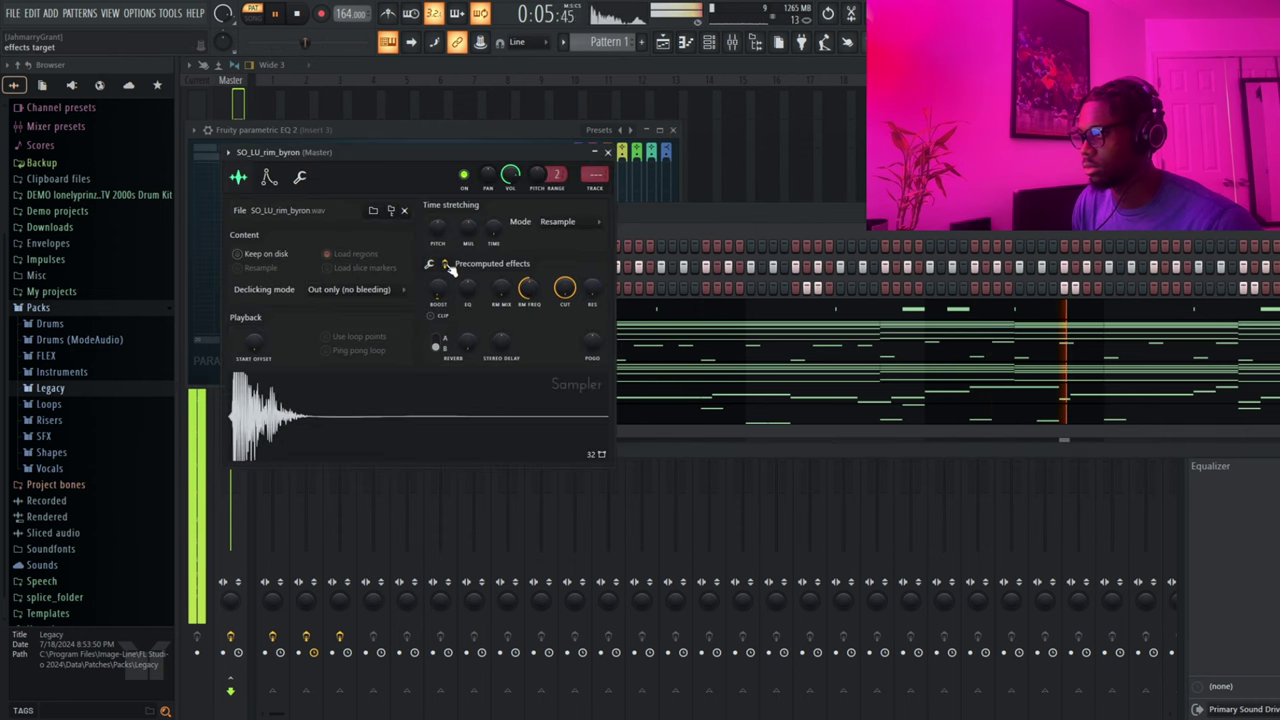
left_click(607, 153)
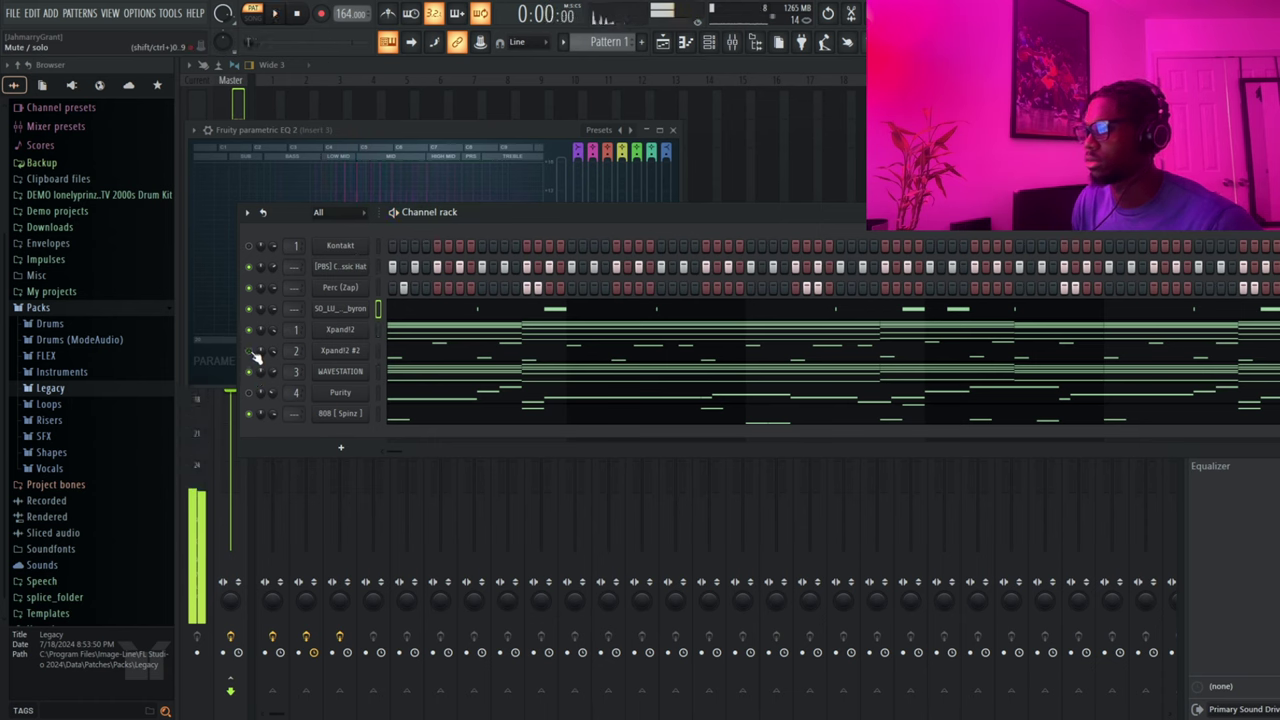
- Play the beat with Xpand!2 #2 muted and check the mixer levels
key("space")
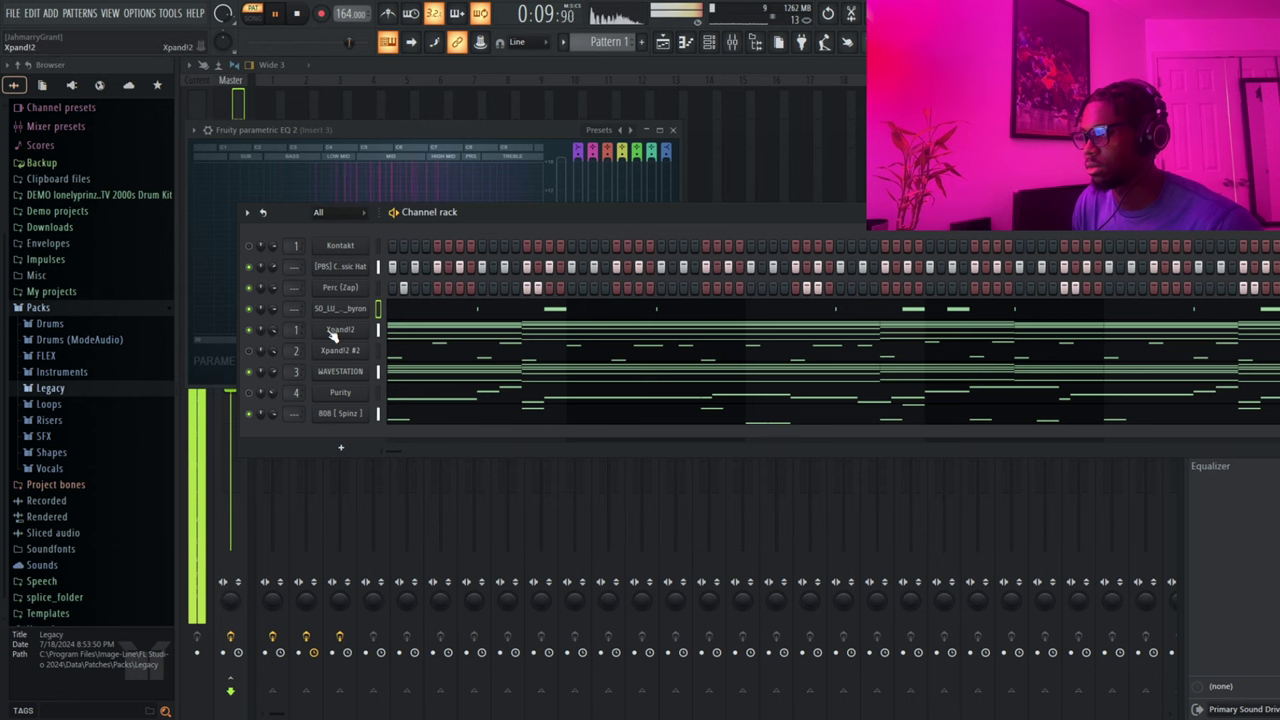
left_click(422, 74)
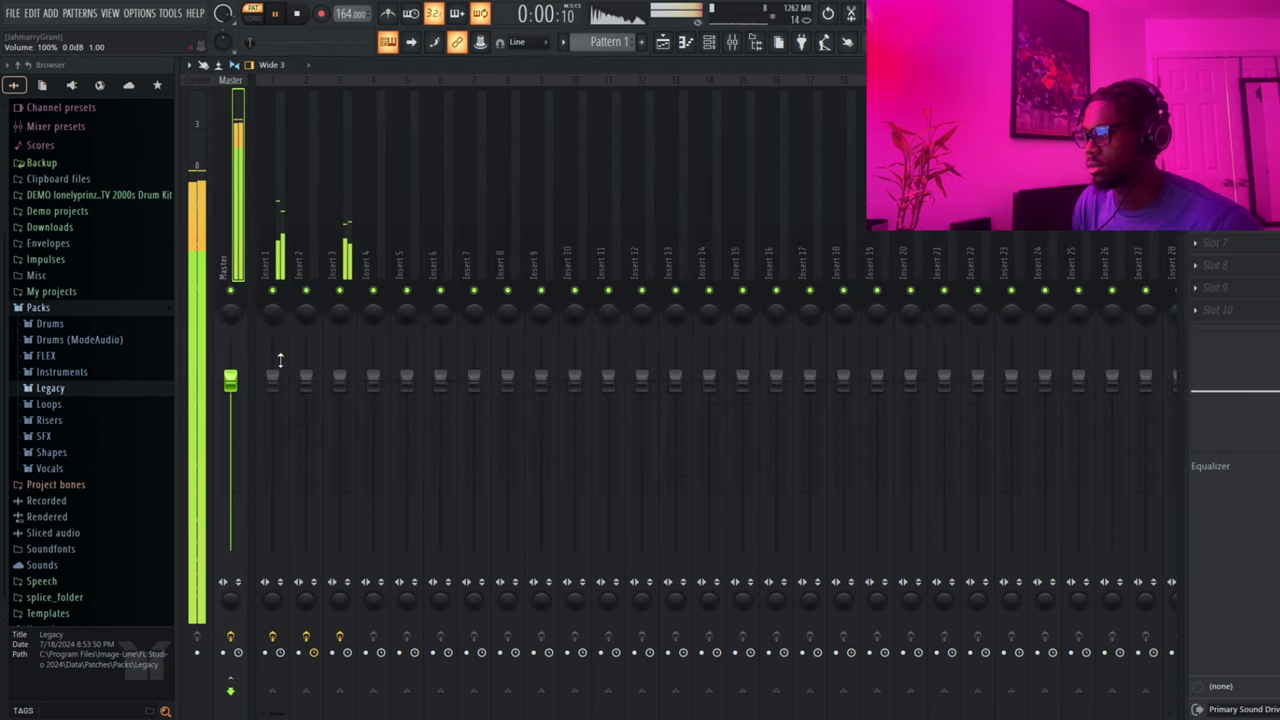
left_click(709, 44)
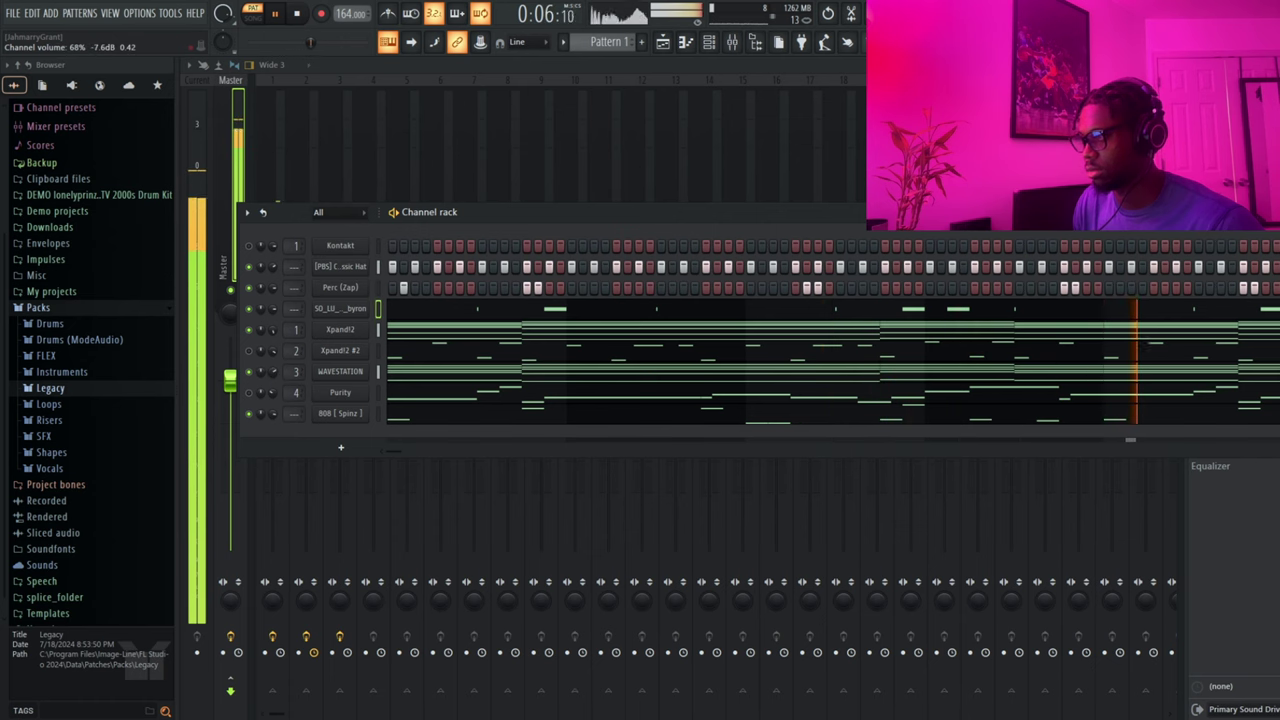
- Add a Fruity Chorus effect to mixer Insert 3 and return to the channel rack
key("F6")
left_click(342, 388)
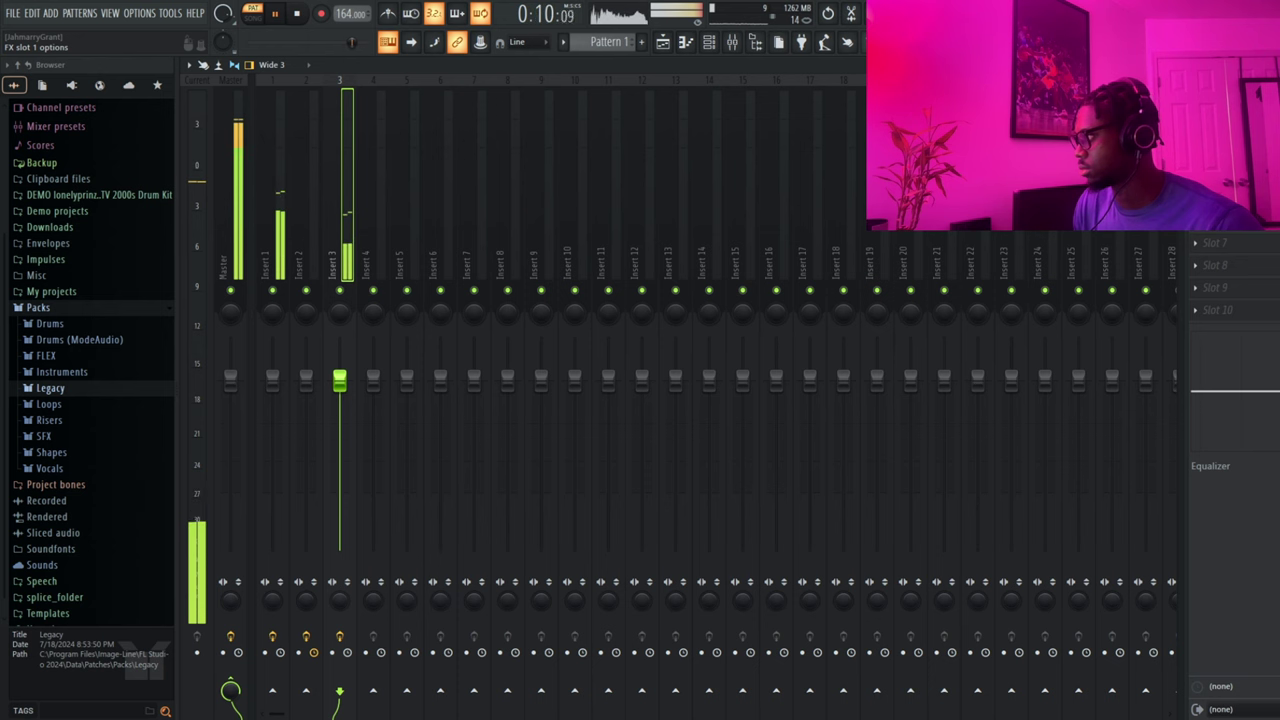
left_click(985, 220)
key("F6")
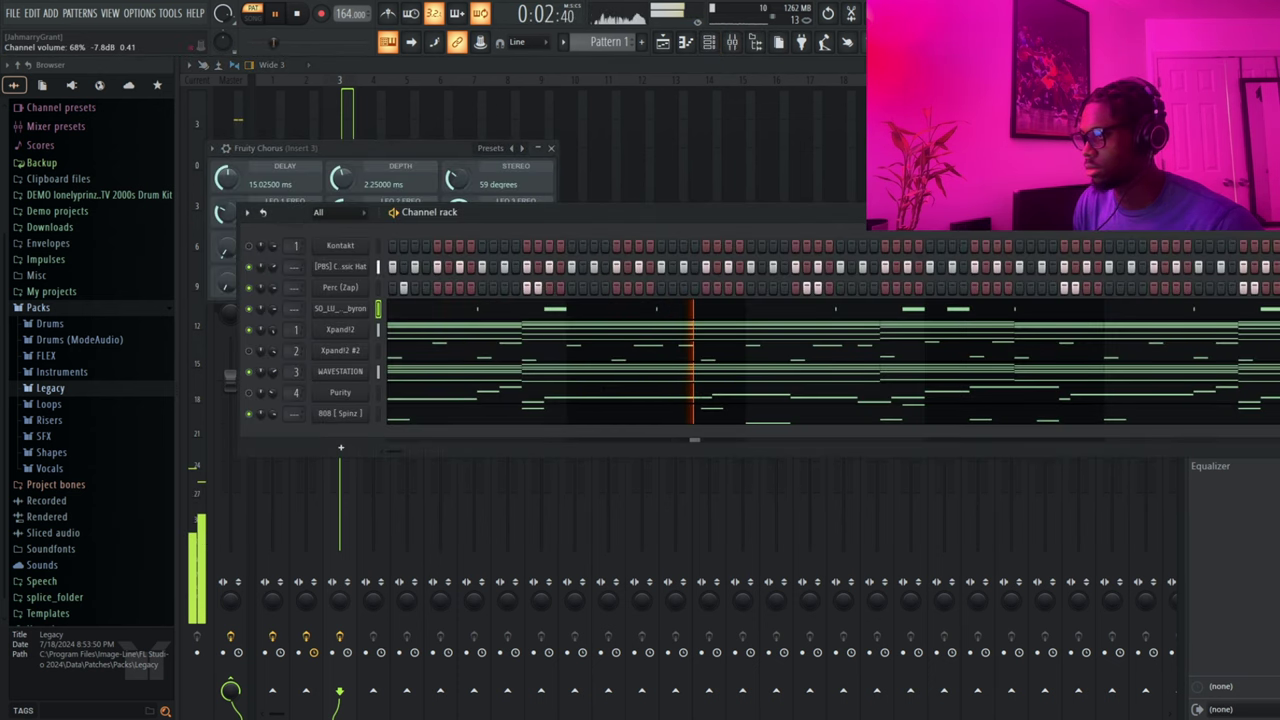
- Clear the existing Purity melody notes in the piano roll and restart playback
key("space")
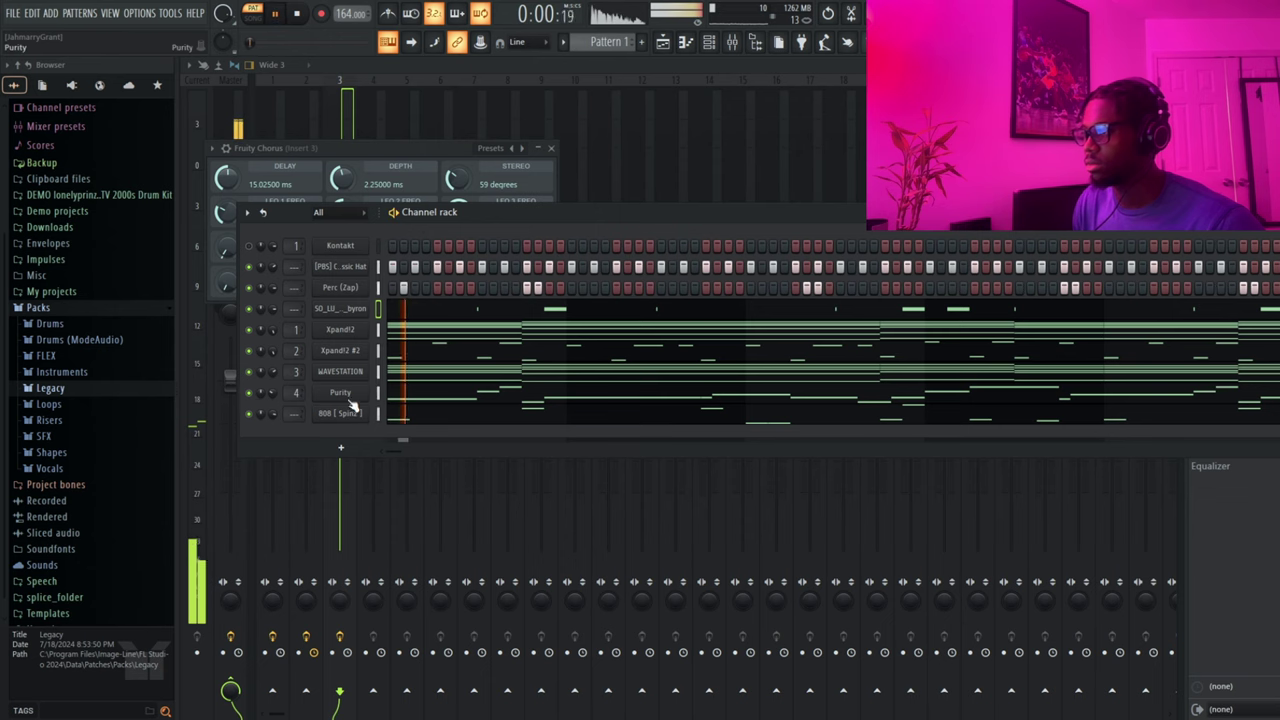
left_click(402, 398)
key("space")
key("ctrl+x")
key("space")
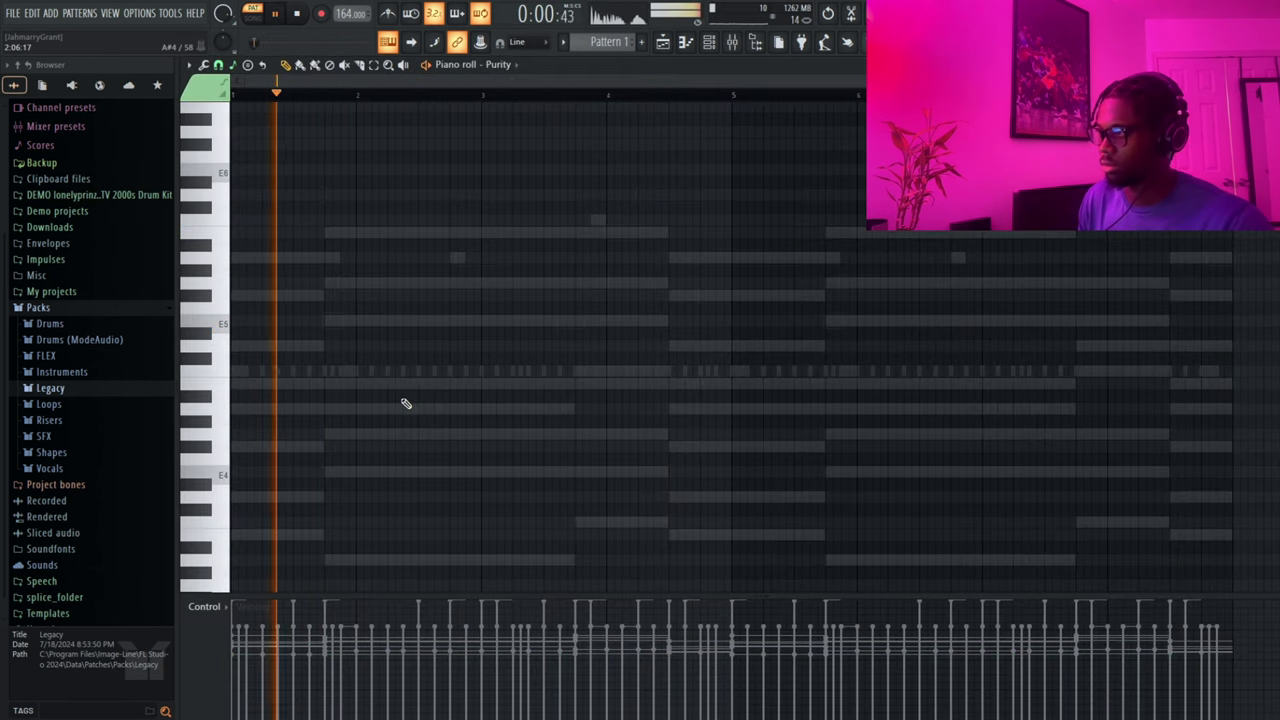
- Try a Purity A5 note at the start of bar 1, audition it with the beat and undo it
key("space")
left_click(232, 258)
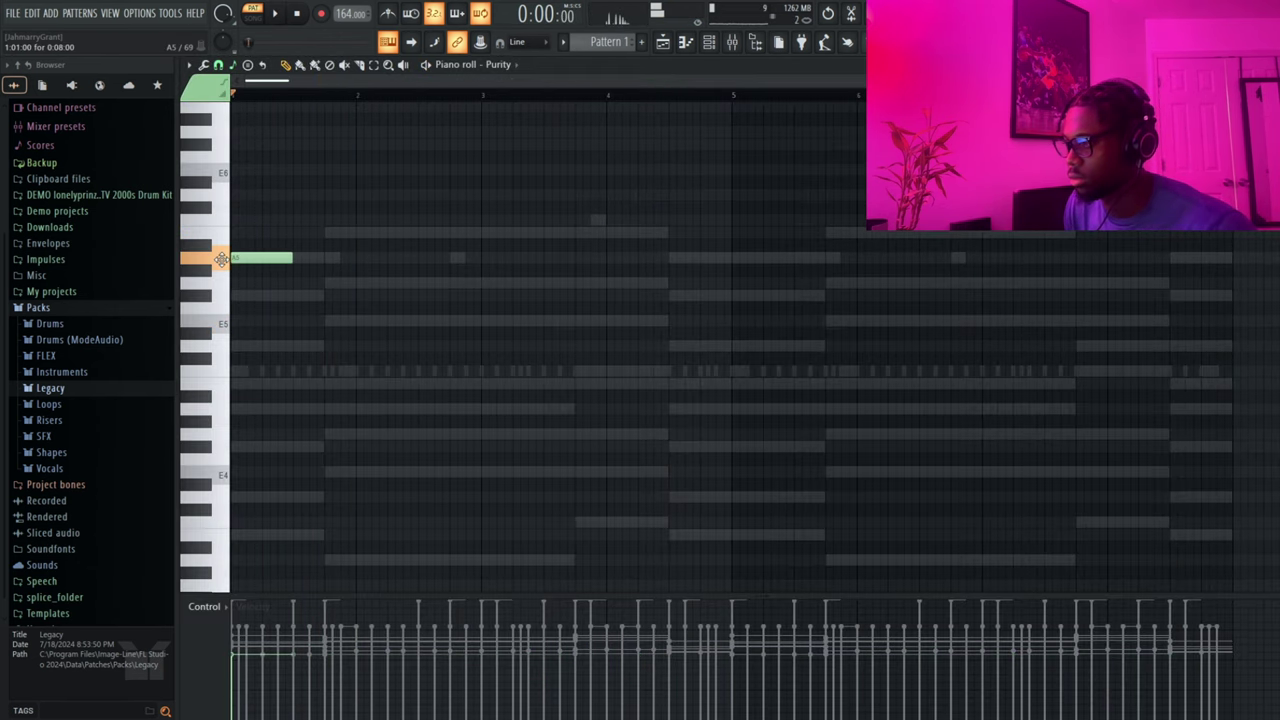
key("space")
key("ctrl+z")
key("space")
- Try short A5 and G5 Purity notes late in bar 2 while the beat plays
key("space")
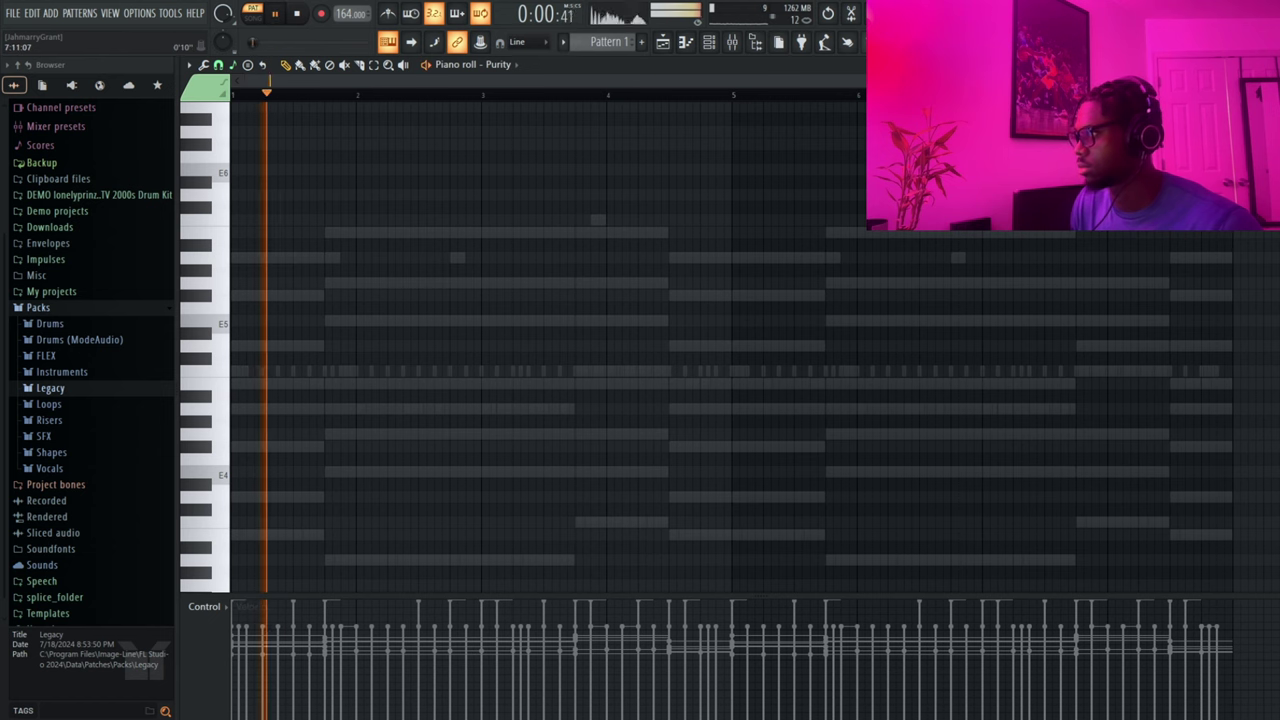
scroll(763, 114, "up", 2)
left_click(552, 258)
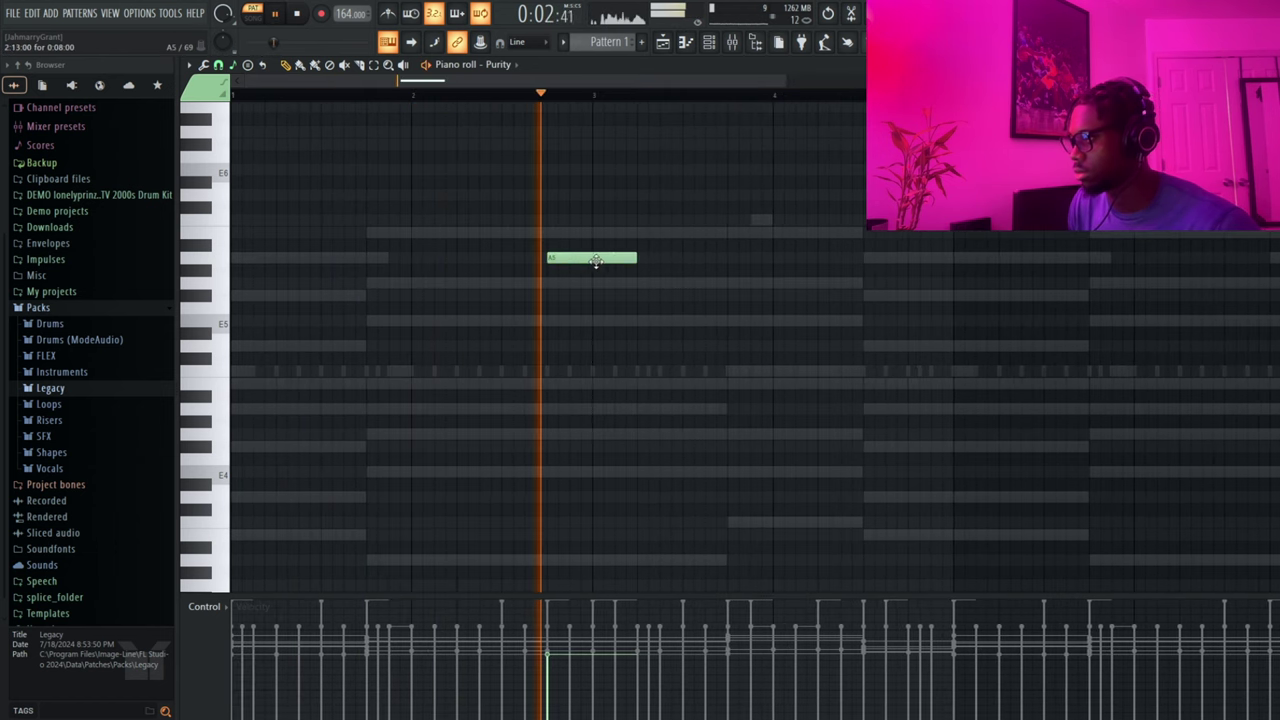
left_click_drag(622, 260, 569, 259)
left_click(574, 283)
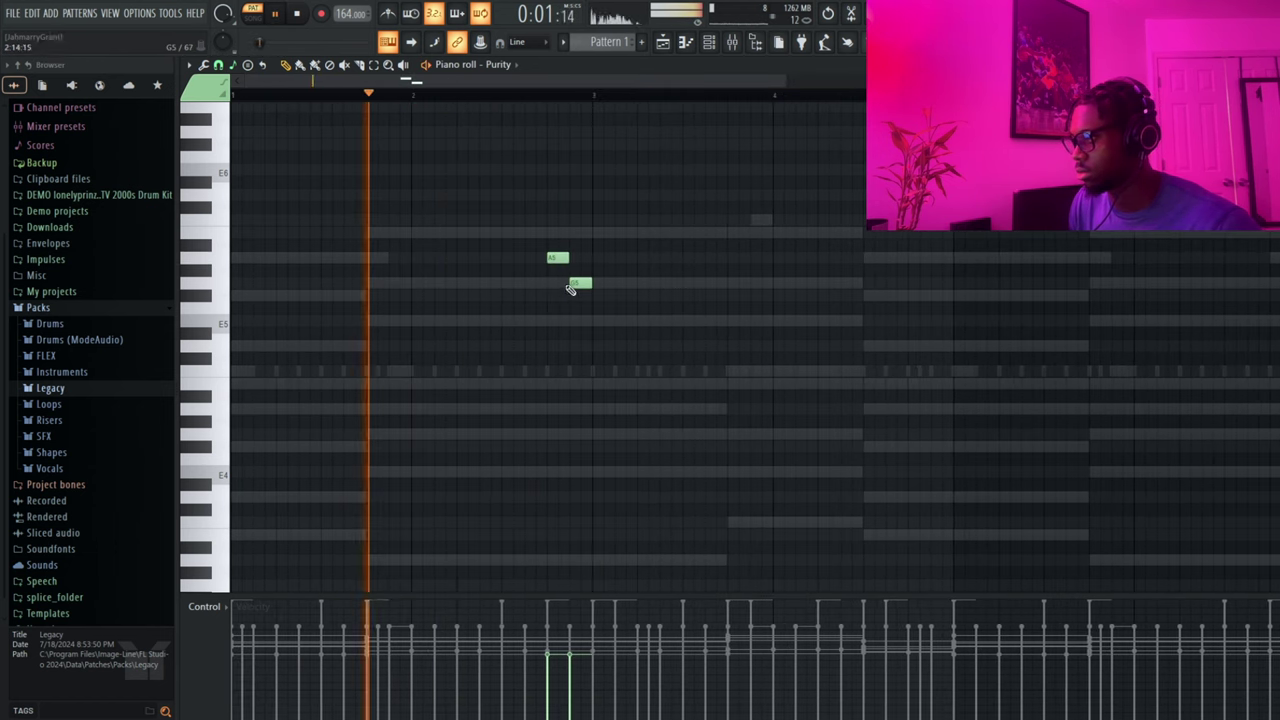
left_click(552, 283)
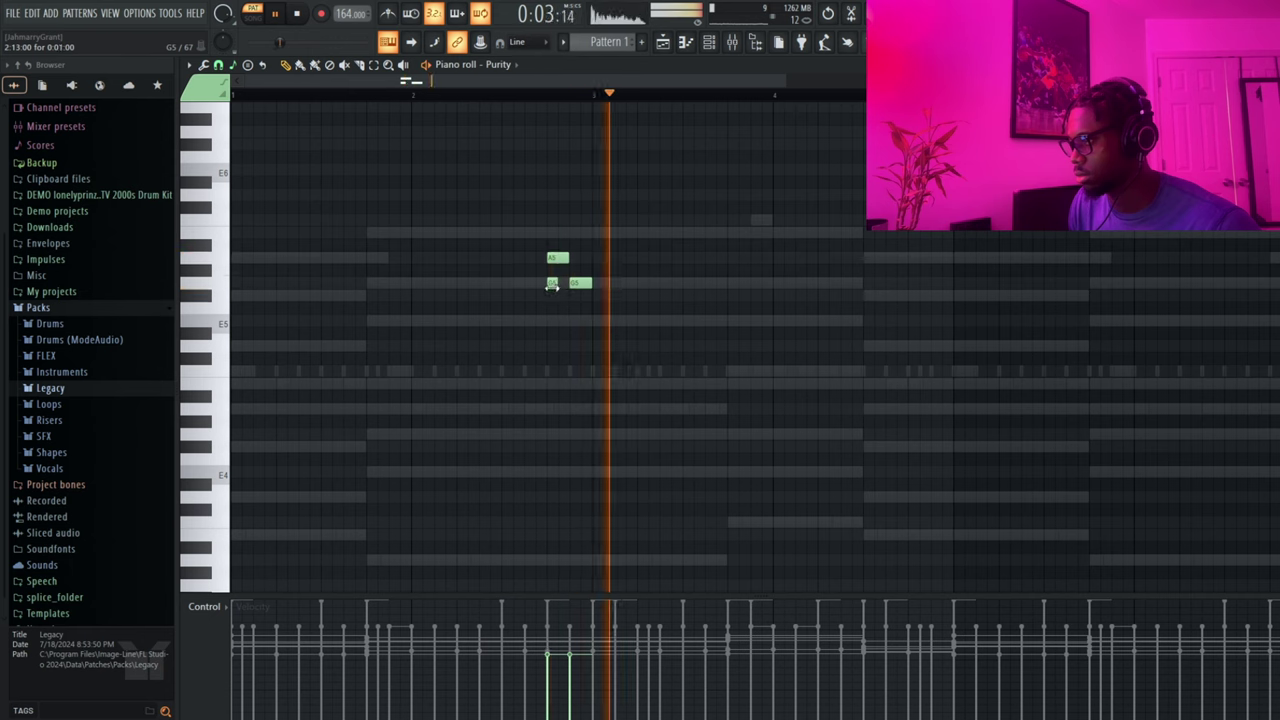
- Delete the trial A5 and G5 notes from the Purity piano roll and restart playback
key("space")
right_click(553, 259)
right_click(554, 282)
right_click(580, 282)
key("space")
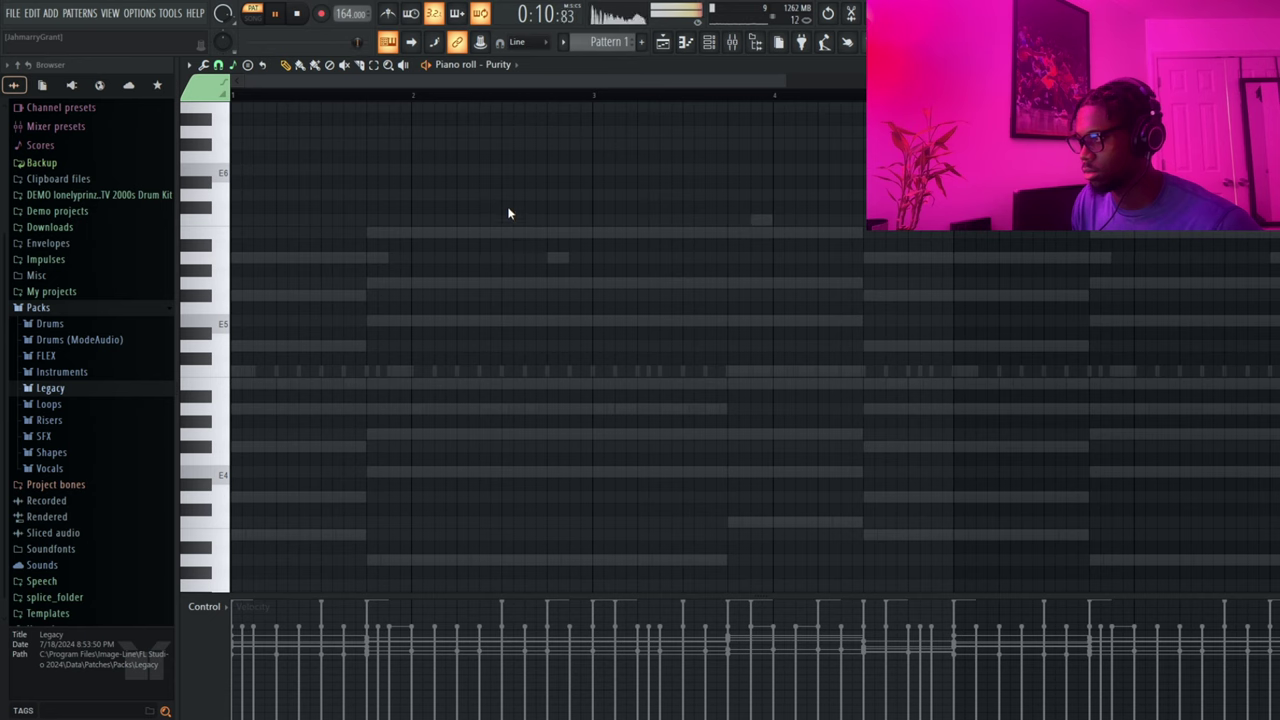
- Stop playback and try an F#5 note in bar 1 of the Purity melody
key("space")
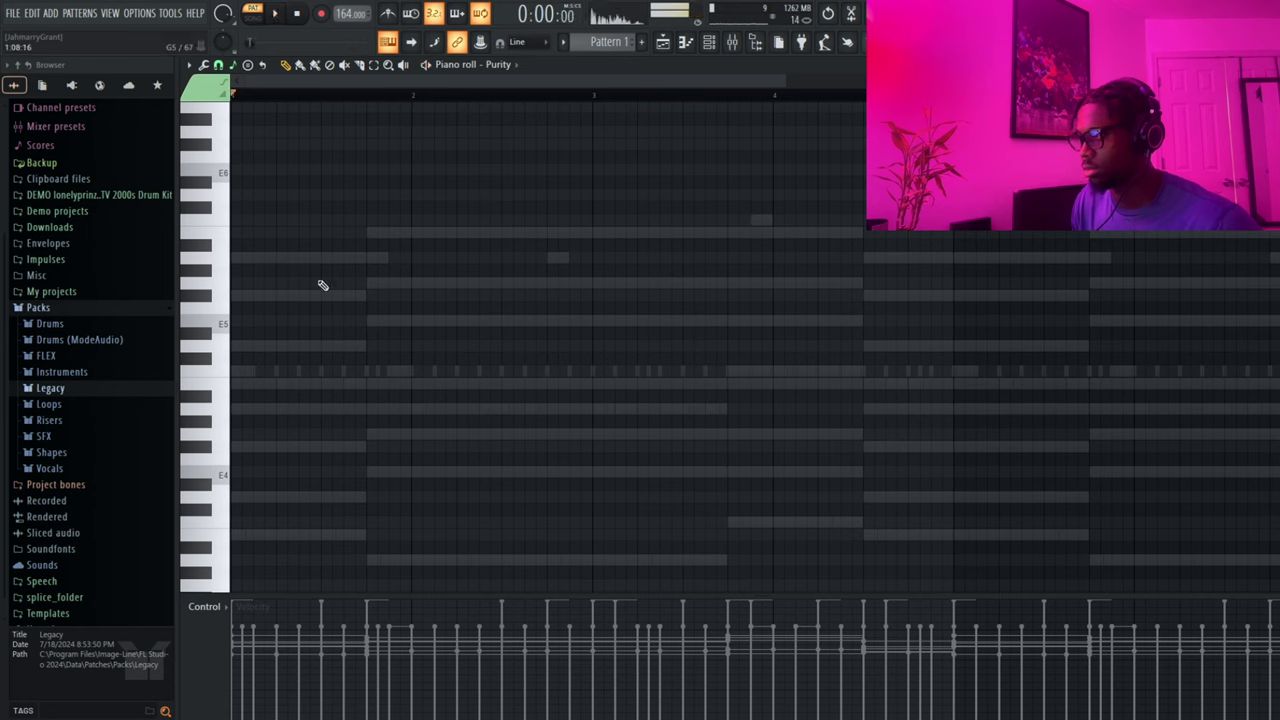
left_click(295, 296)
left_click_drag(283, 303, 228, 313)
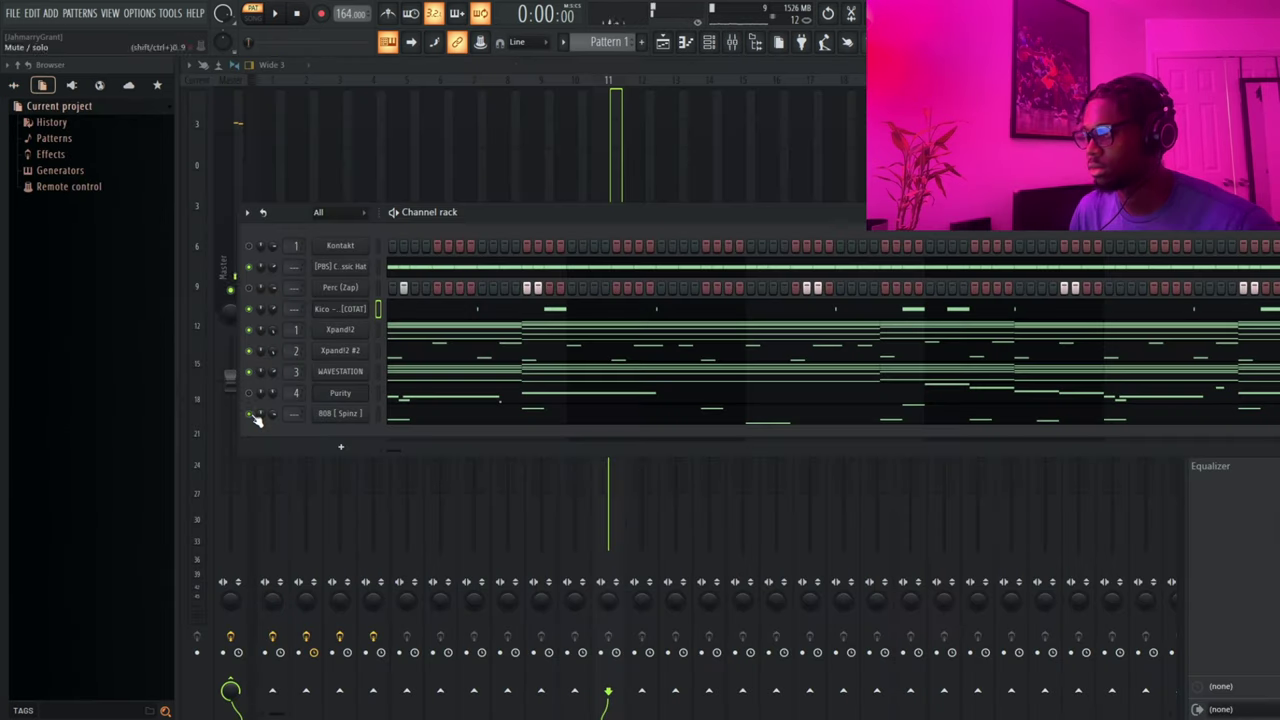
- Unmute the Perc (Zap) channel during playback and show the full contents of the browser
key("space")
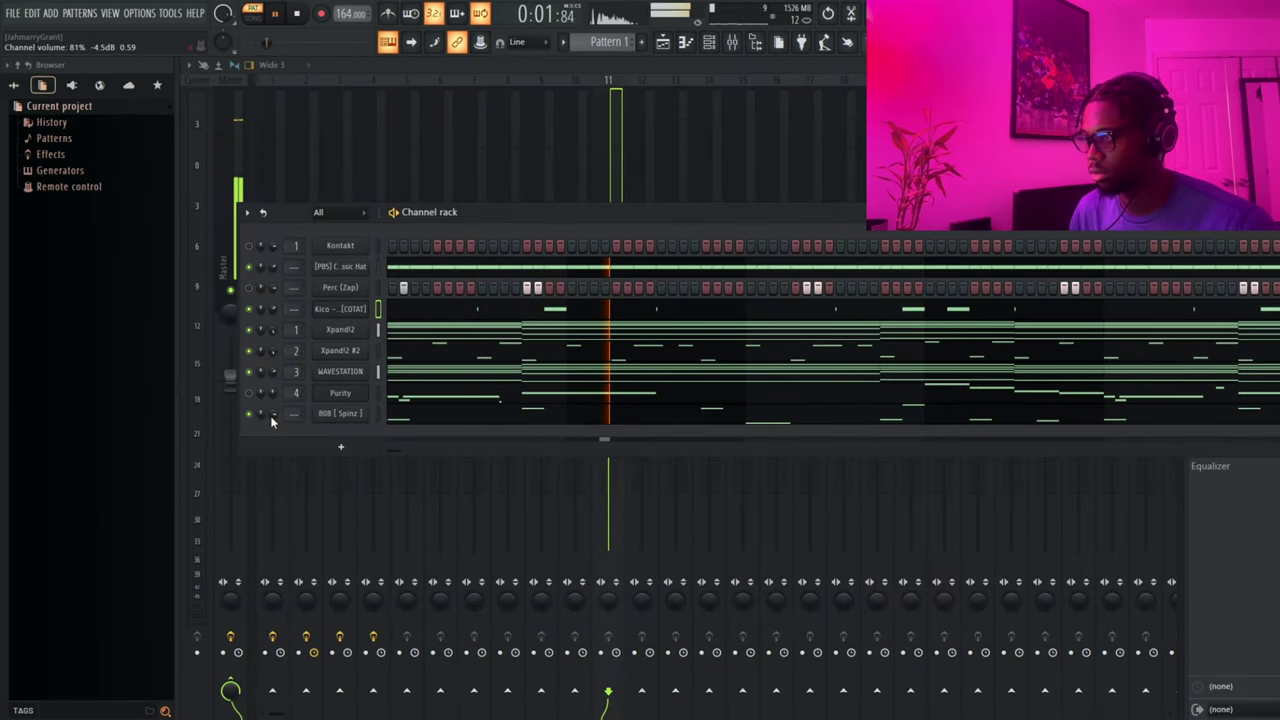
left_click(249, 288)
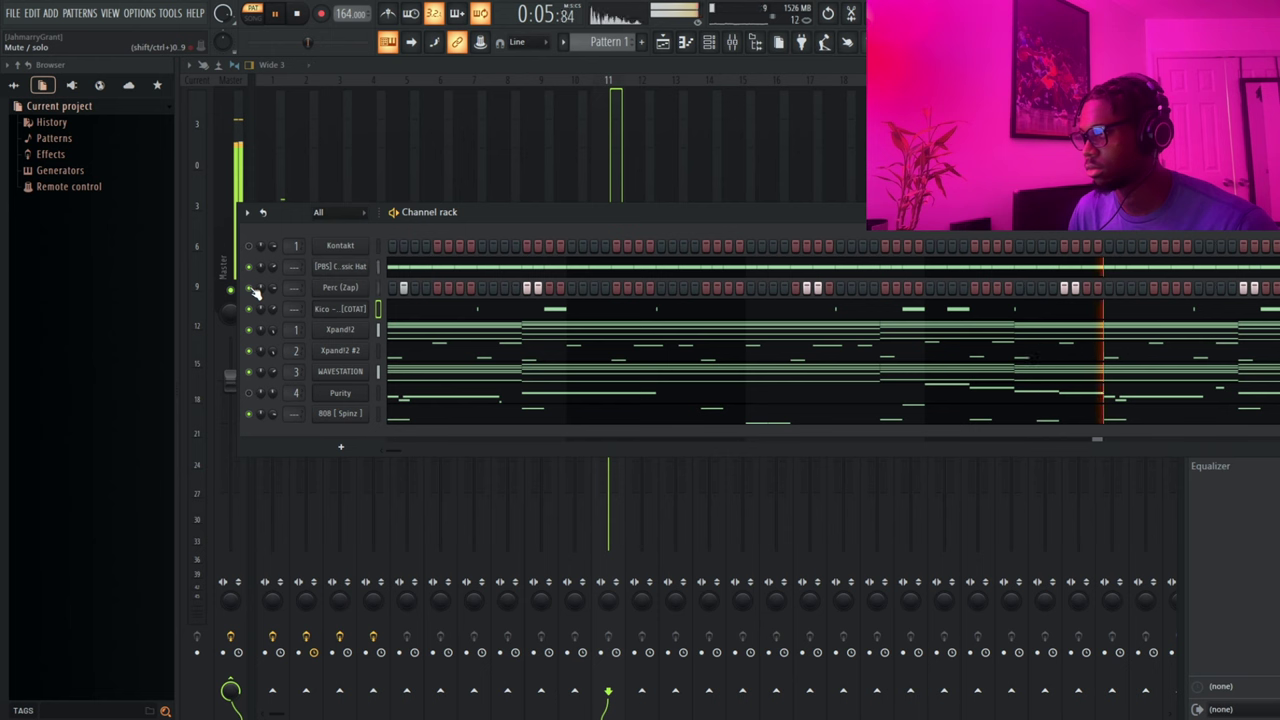
left_click(14, 85)
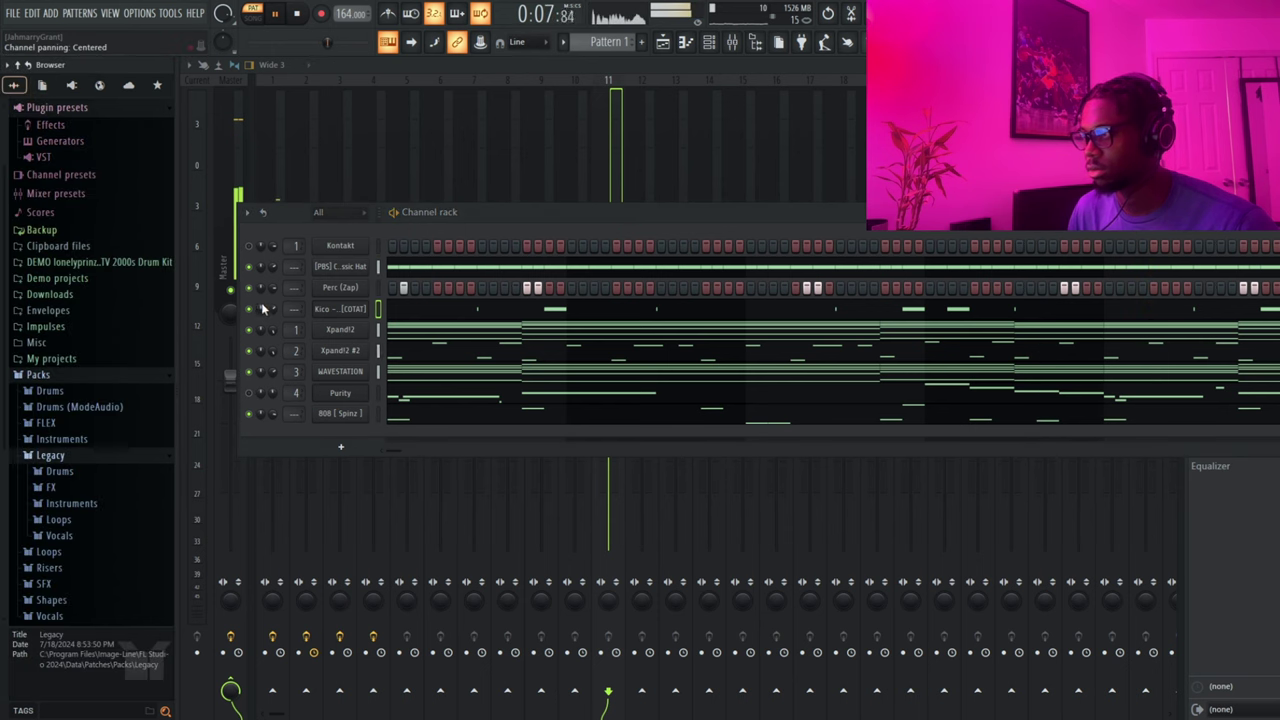
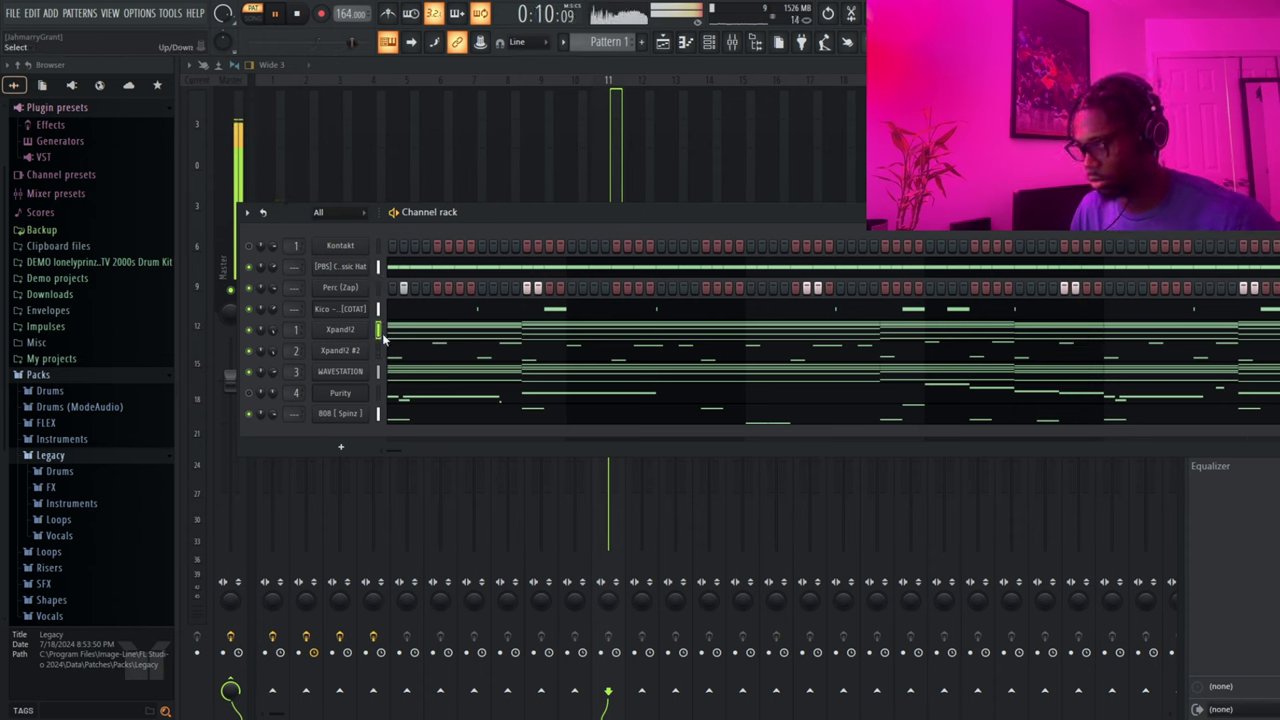
- Add a second Purity channel routed to mixer Insert 5 and load its Piano preset Mutiano
left_click(378, 393)
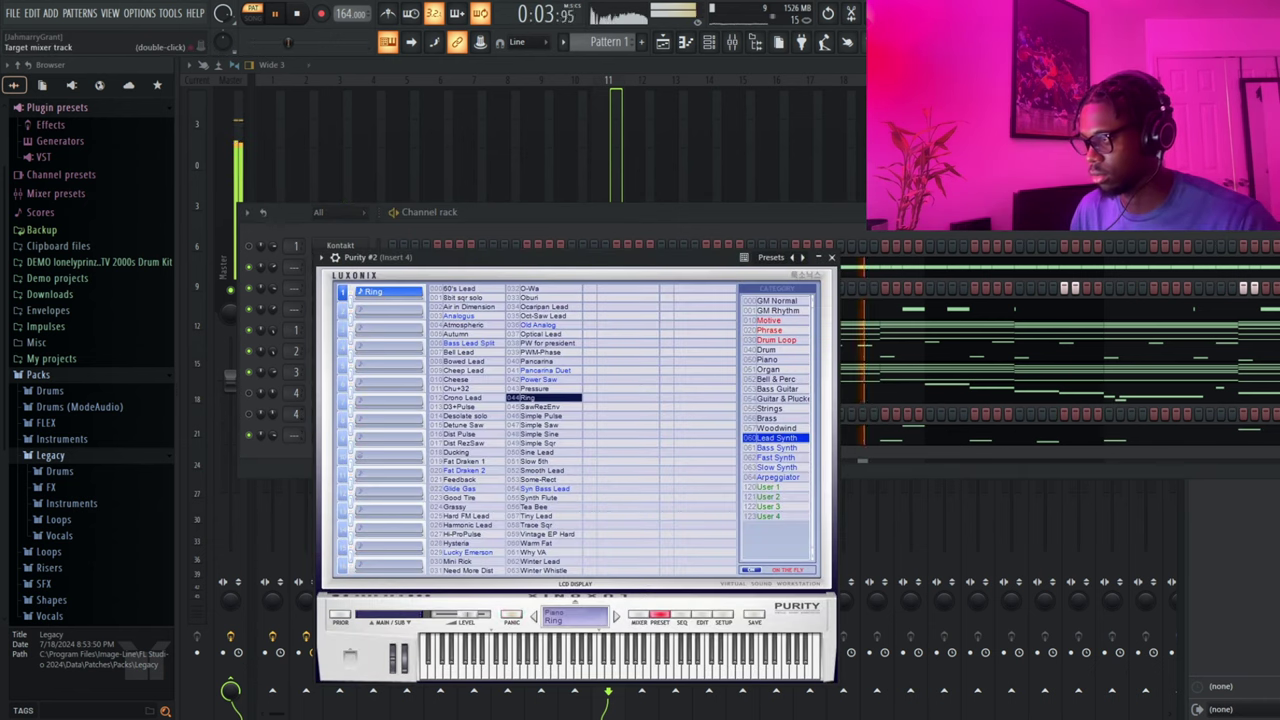
left_click_drag(295, 414, 295, 407)
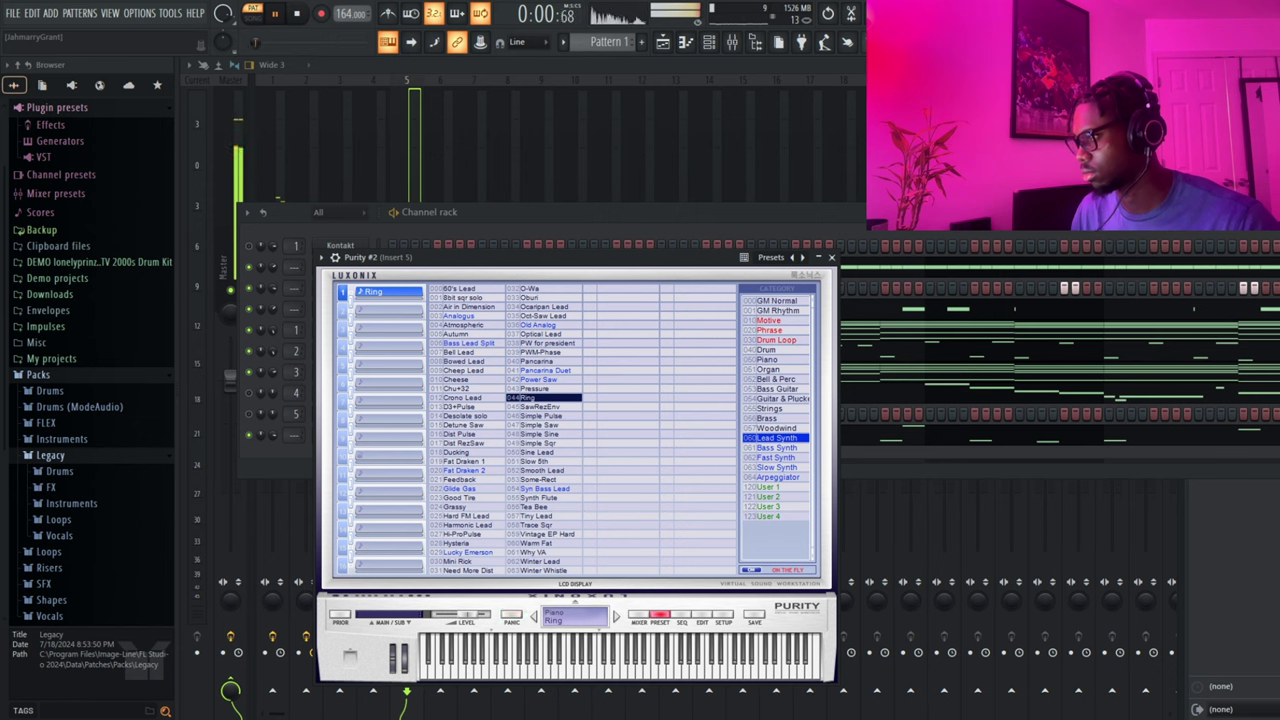
left_click(767, 360)
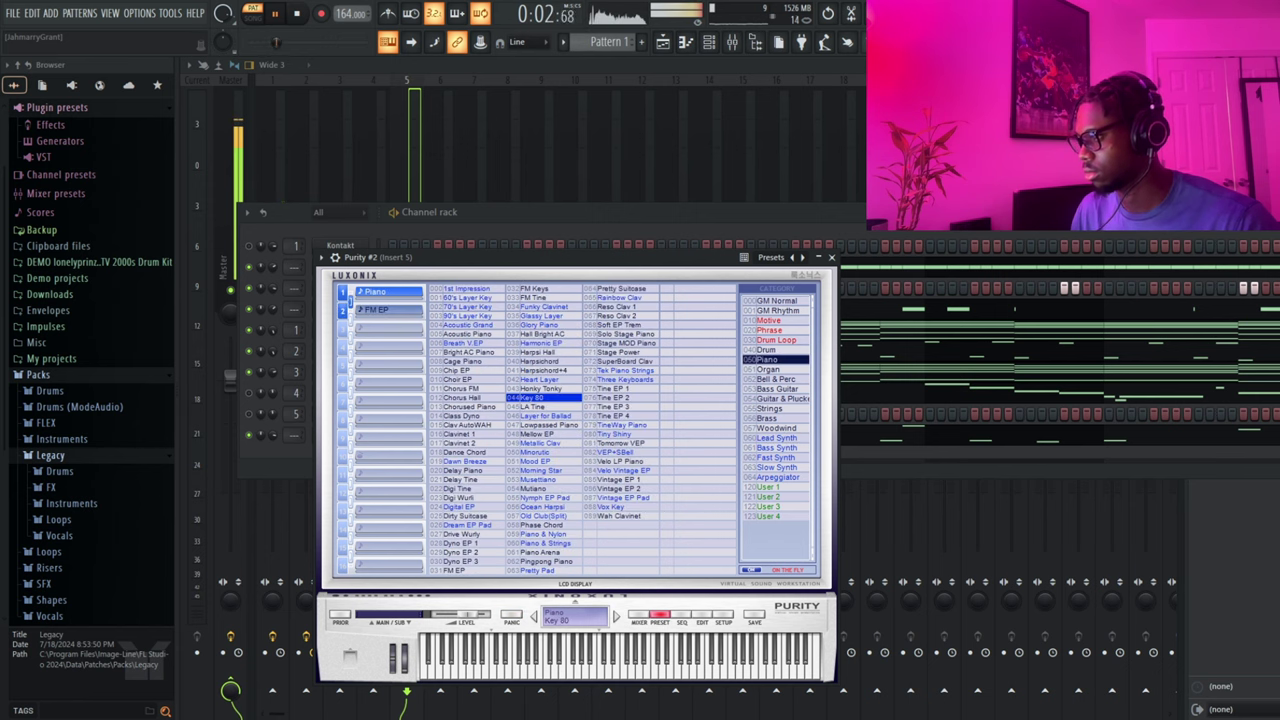
left_click(540, 479)
left_click(538, 489)
- Copy the chord notes into the Purity #2 channel, unmute it and restart playback
left_click(292, 458)
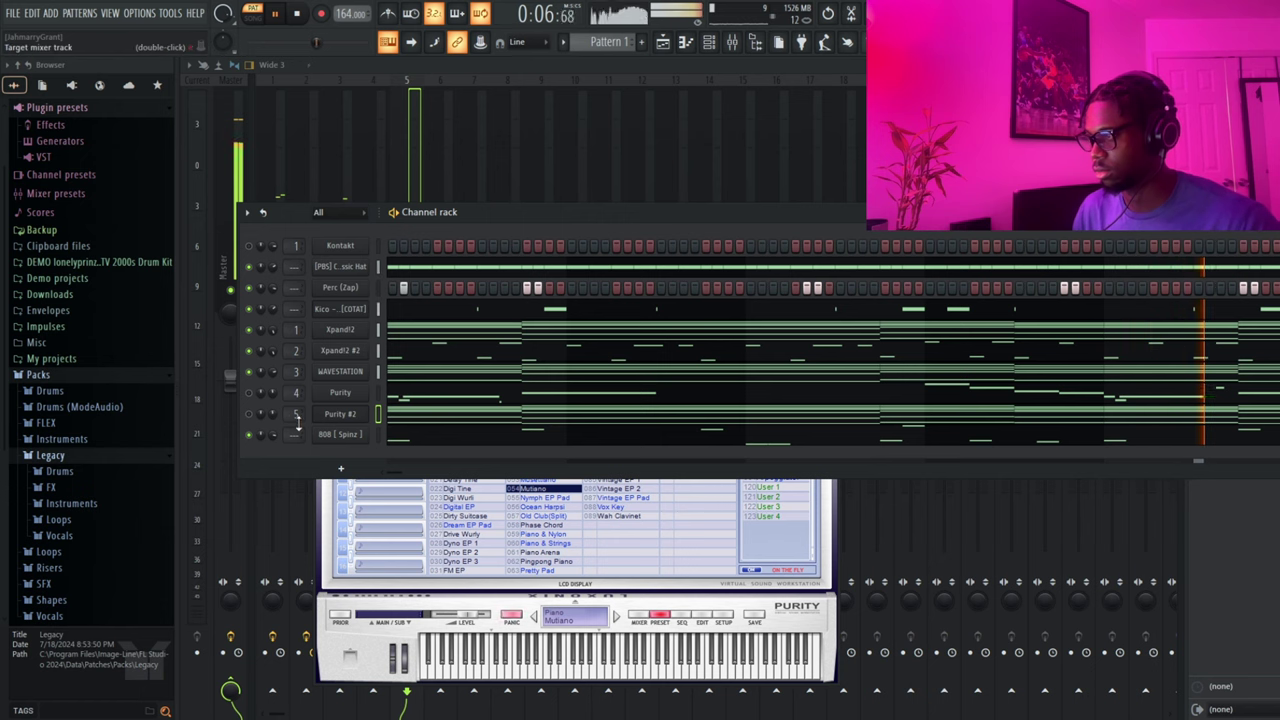
key("space")
left_click(249, 414)
key("space")
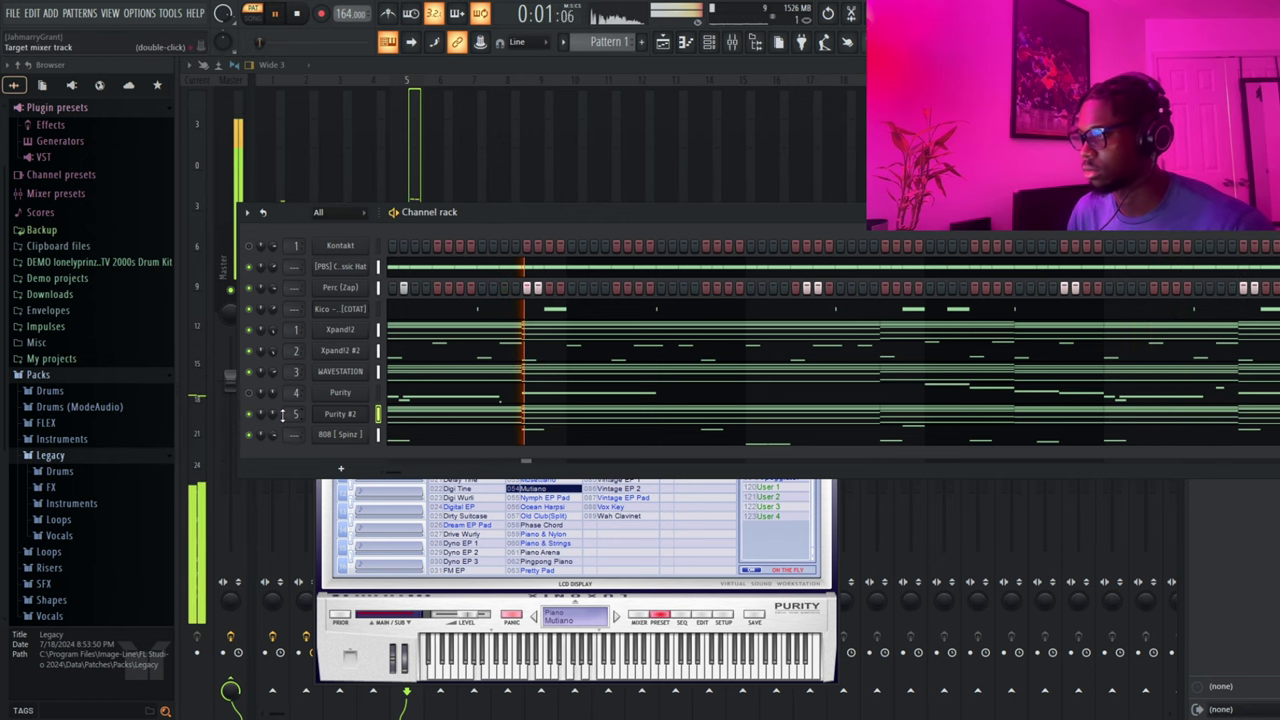
- Raise the Purity #2 chords by one octave in the piano roll and replay the beat
left_click(419, 421)
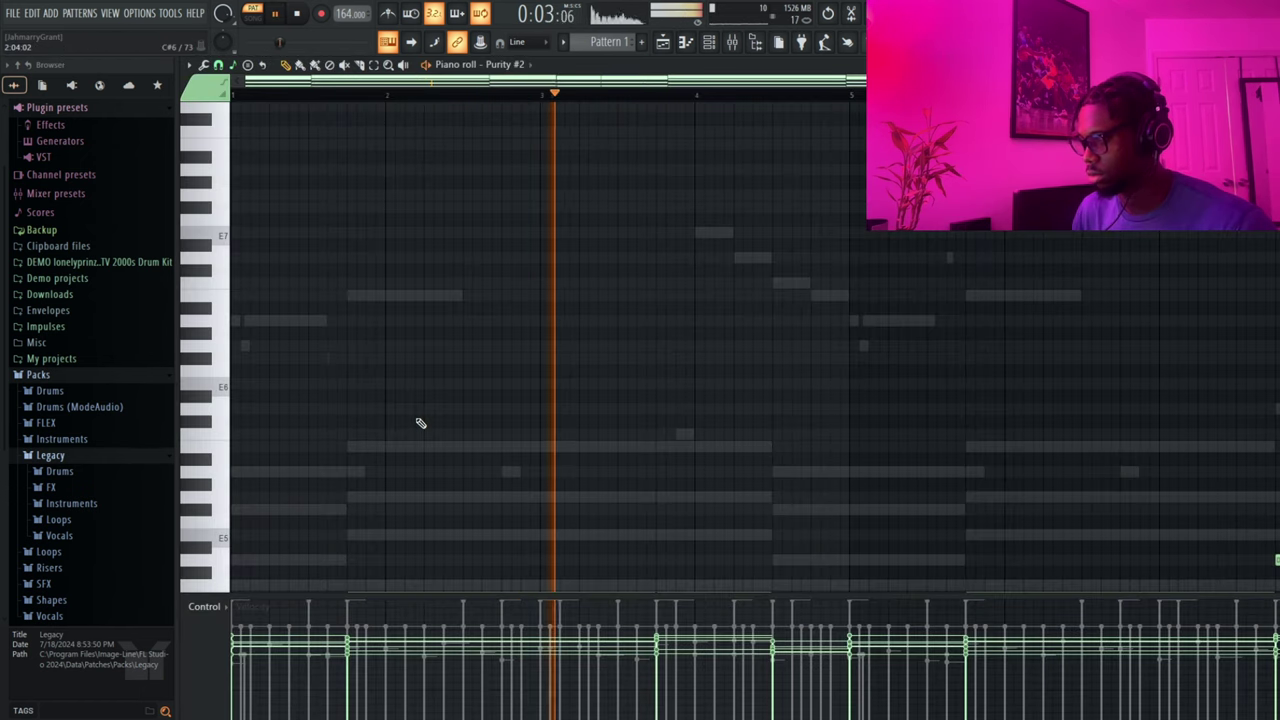
key("space")
key("ctrl+Up")
key("space")
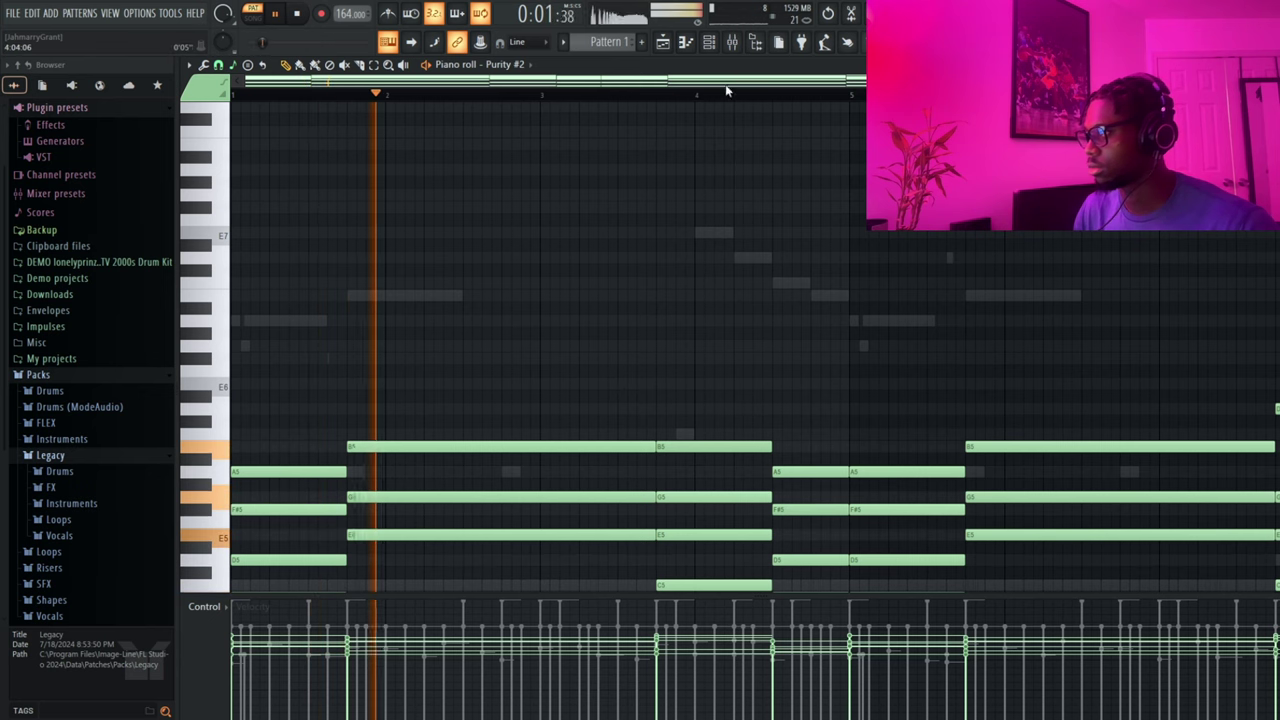
- Check the Insert 5 level in the mixer during playback and return to the channel rack
left_click(732, 41)
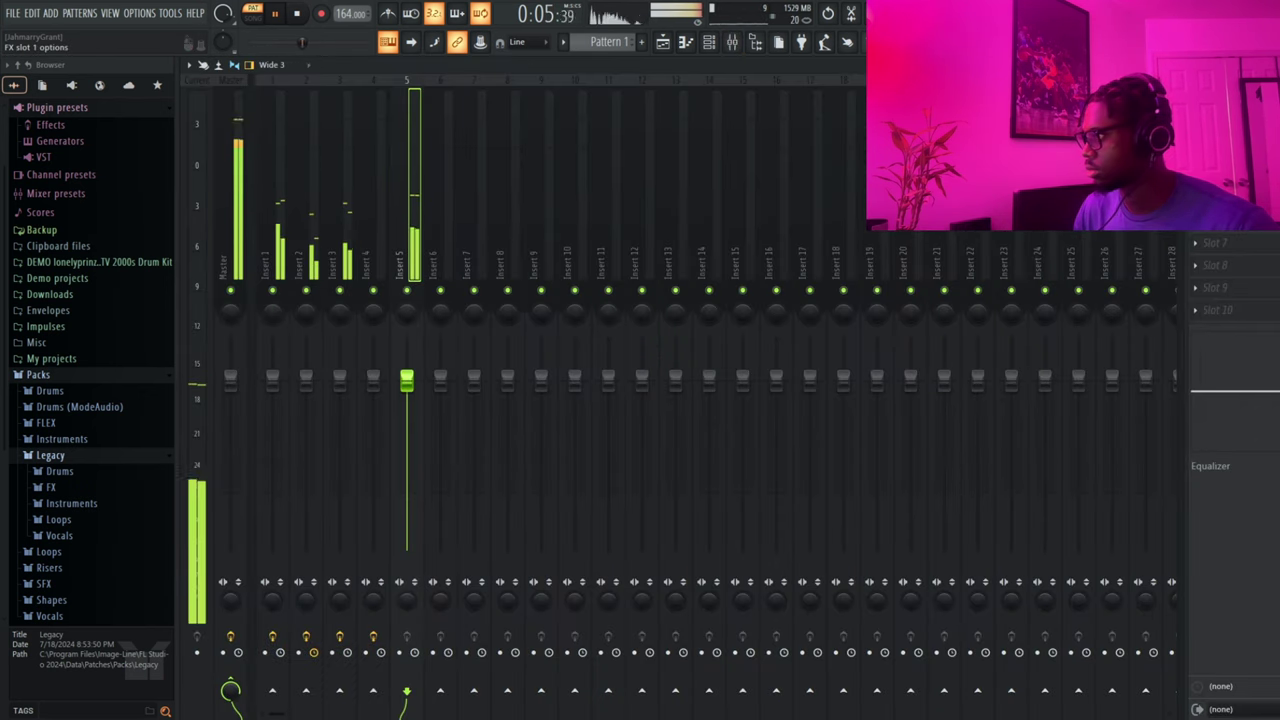
left_click(715, 45)
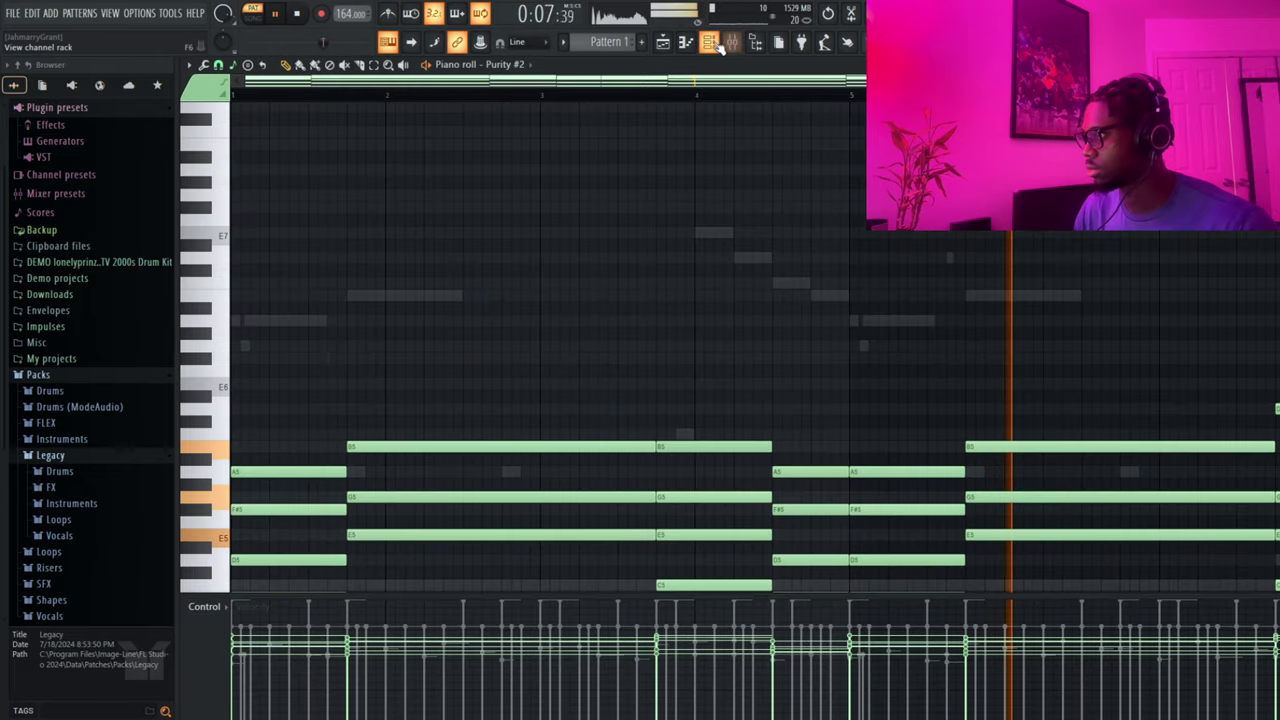
left_click(715, 45)
- Try the Purity #2 chords another octave higher and replay them with the beat
left_click(504, 415)
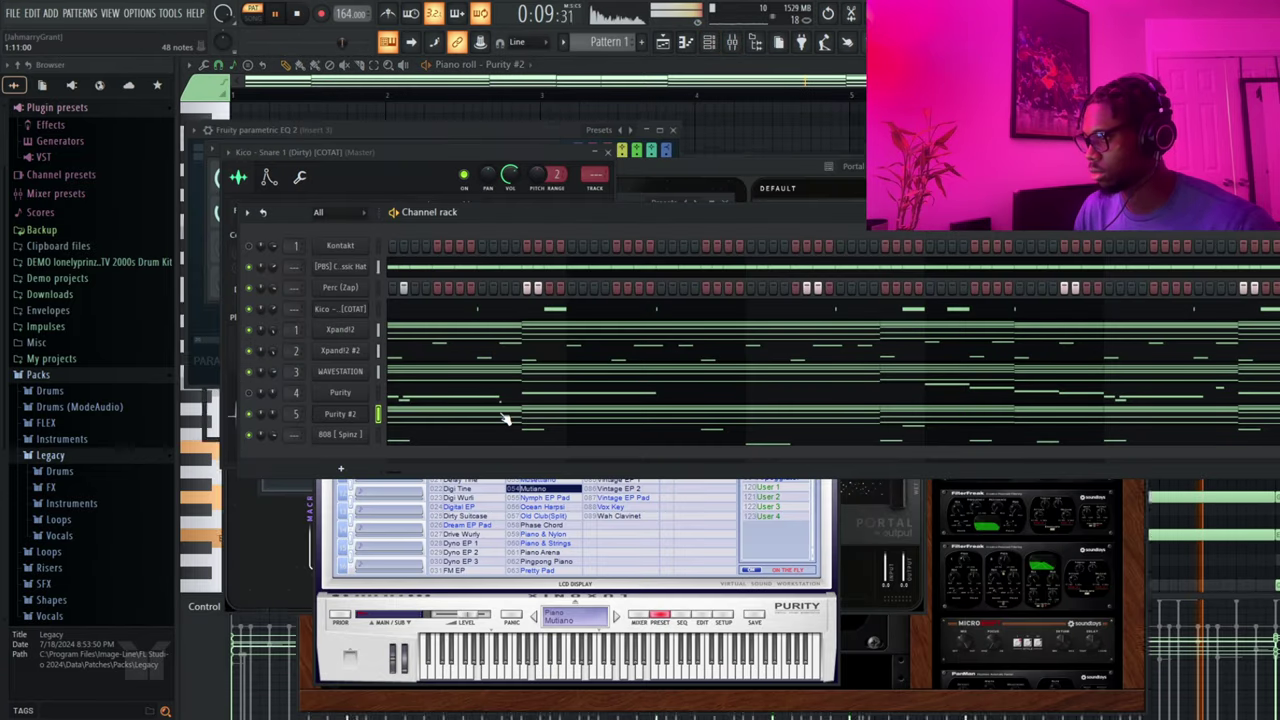
left_click(504, 415)
key("space")
key("ctrl+Up")
key("space")
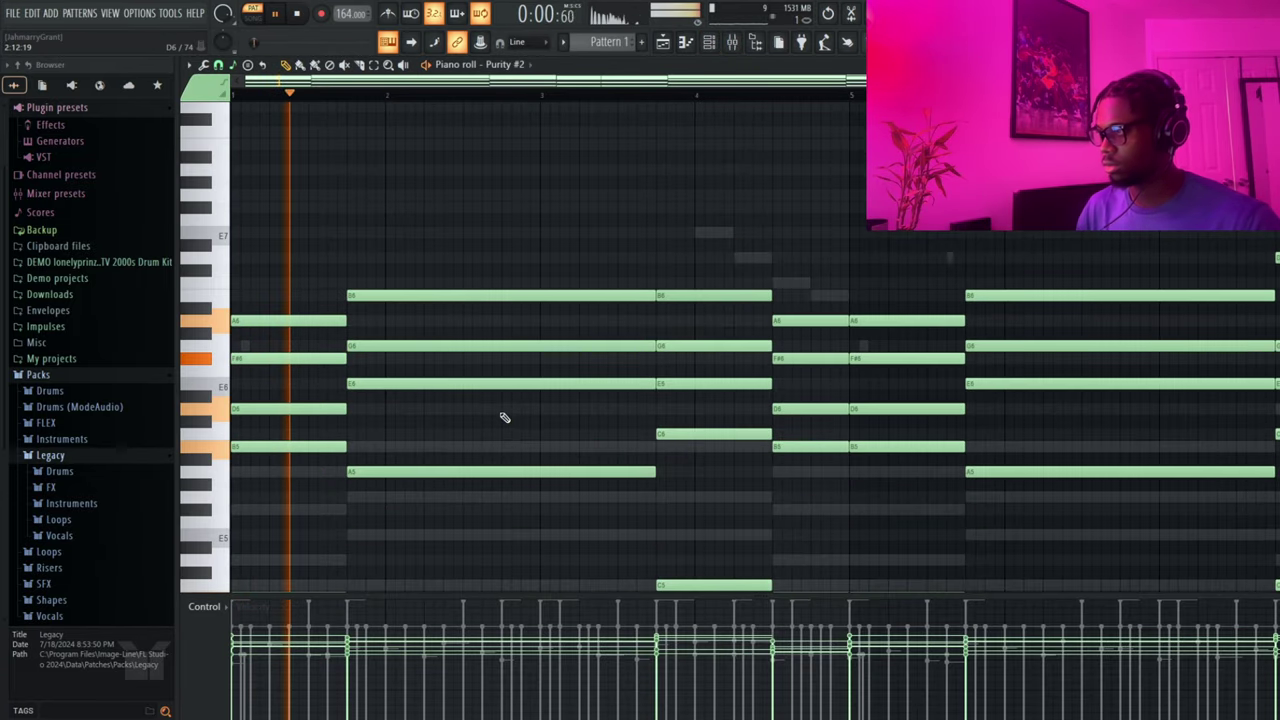
- Solo mixer Insert 5 during playback, check the Purity #2 plugin and turn the other mixer tracks back on
left_click(737, 50)
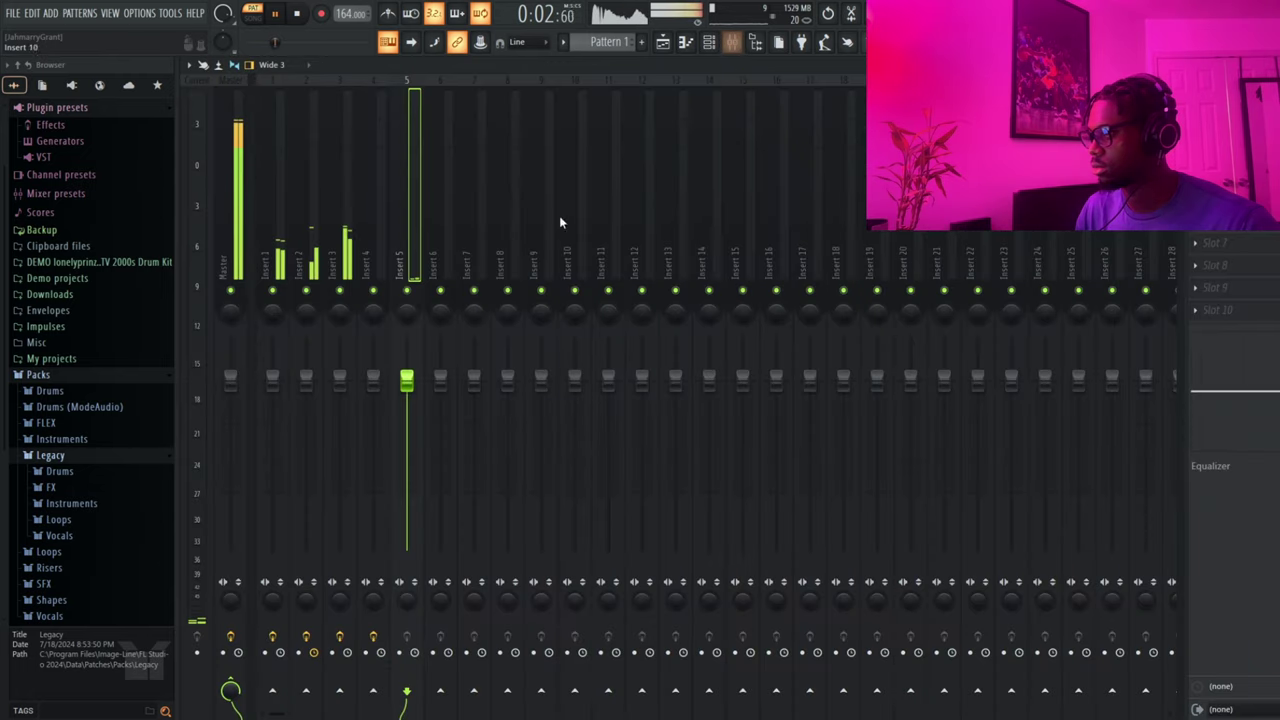
right_click(410, 291)
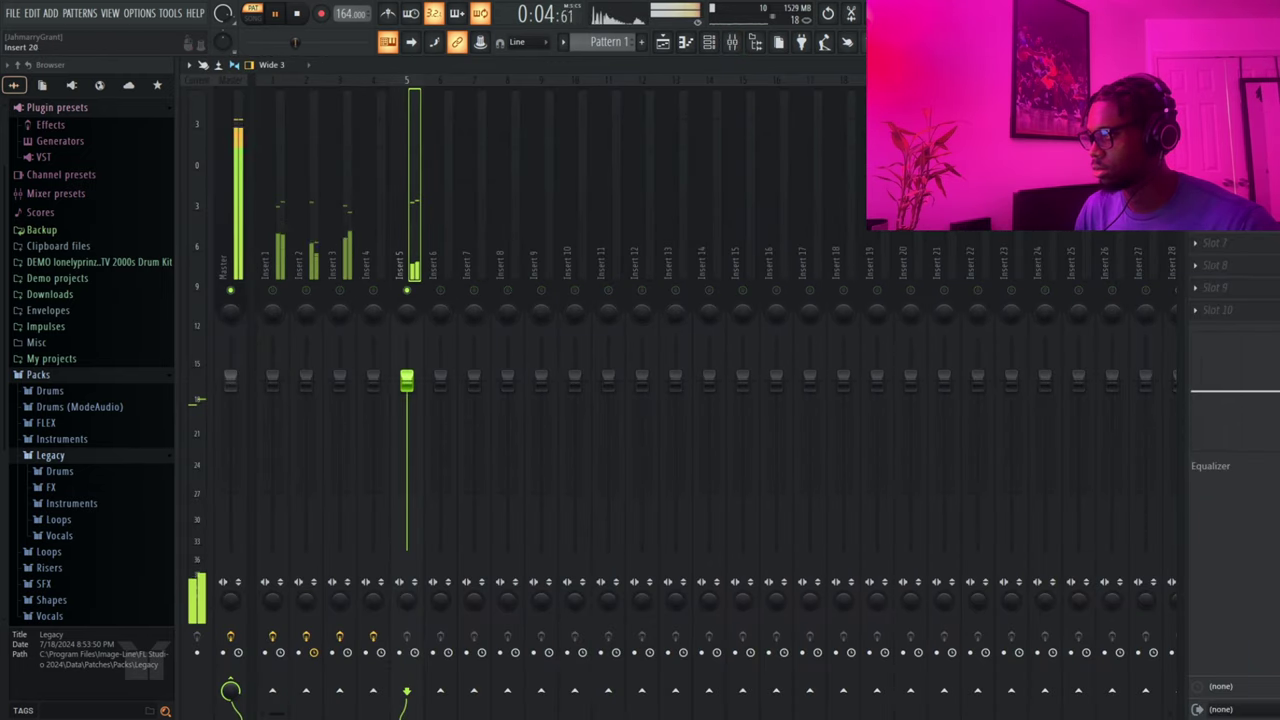
left_click(708, 42)
left_click(345, 419)
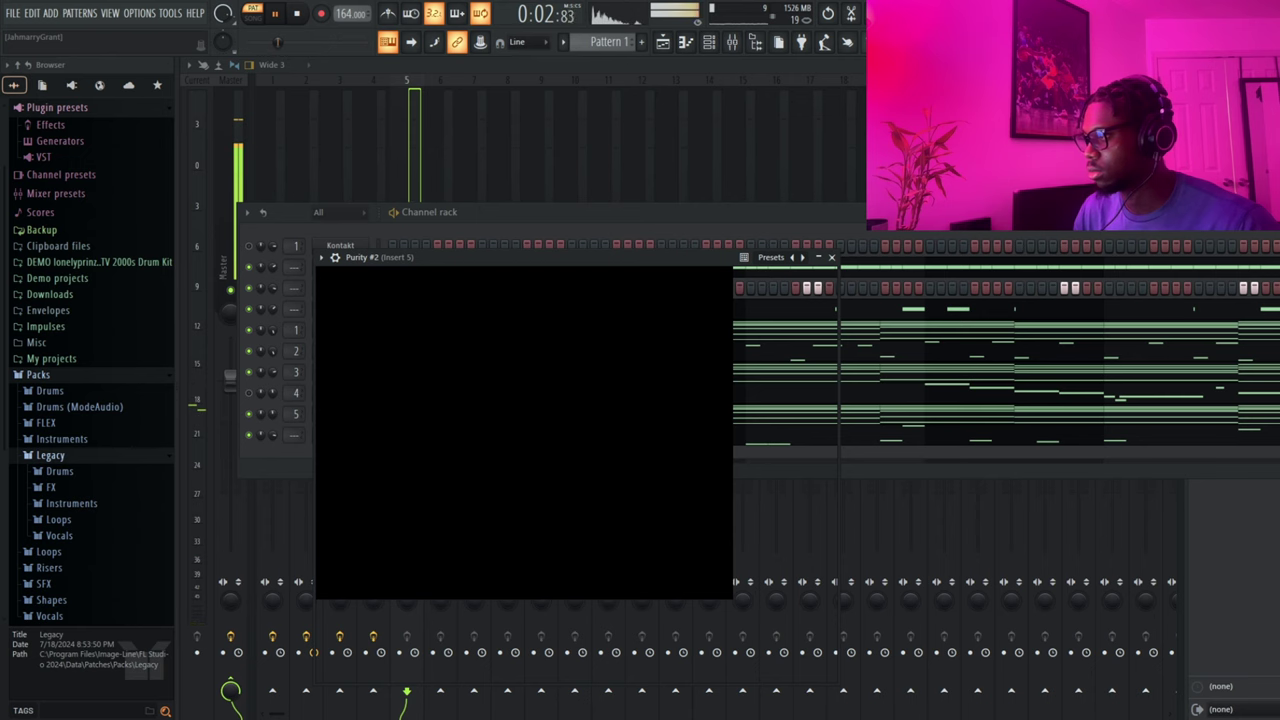
left_click(272, 464)
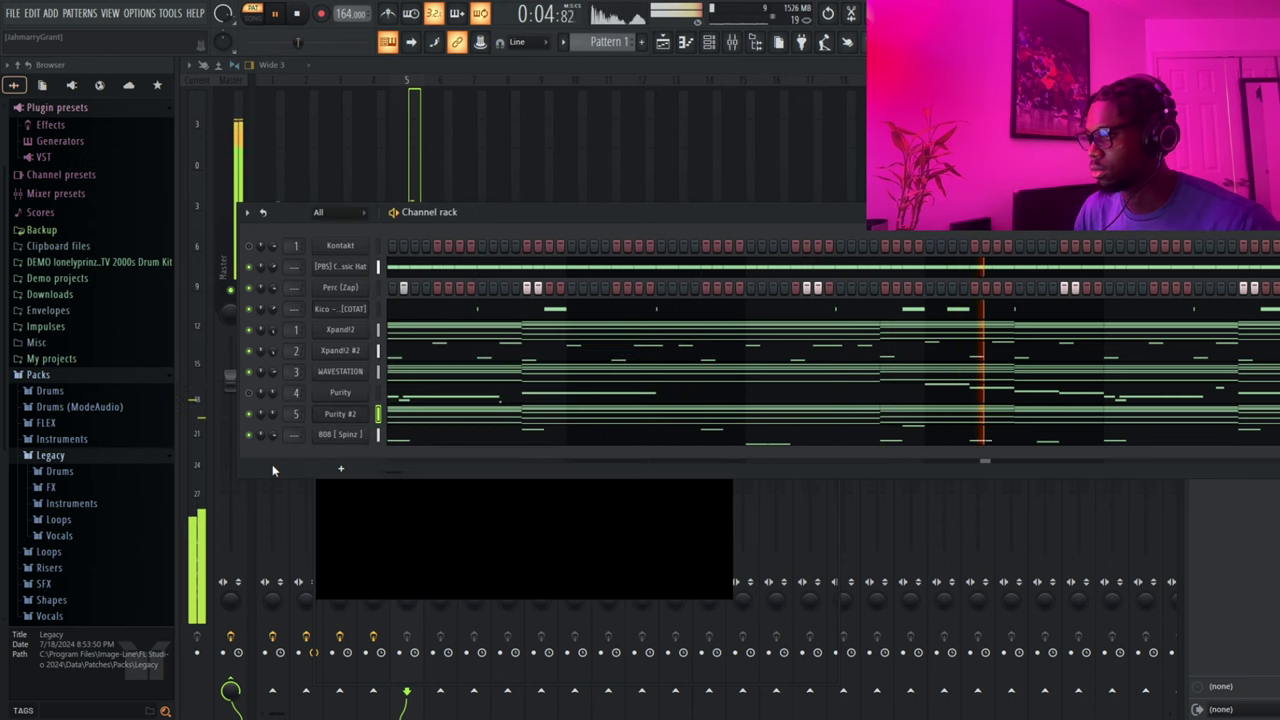
left_click(625, 103)
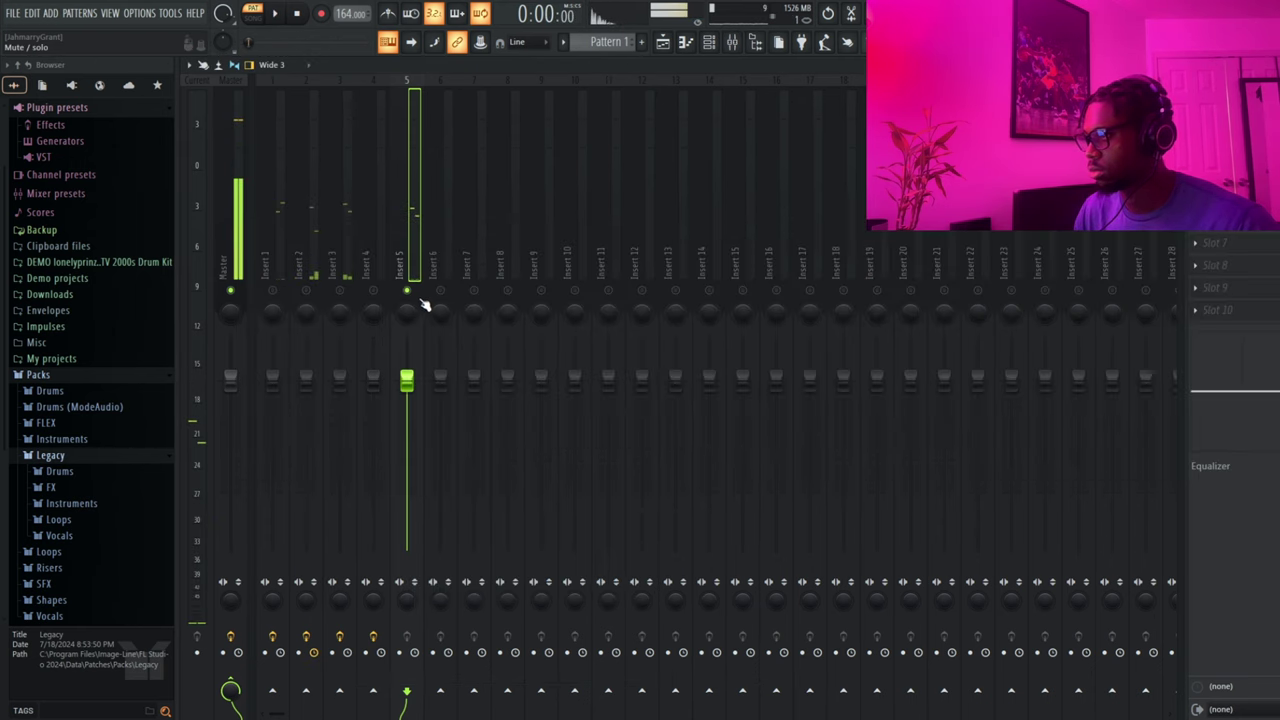
left_click(712, 42)
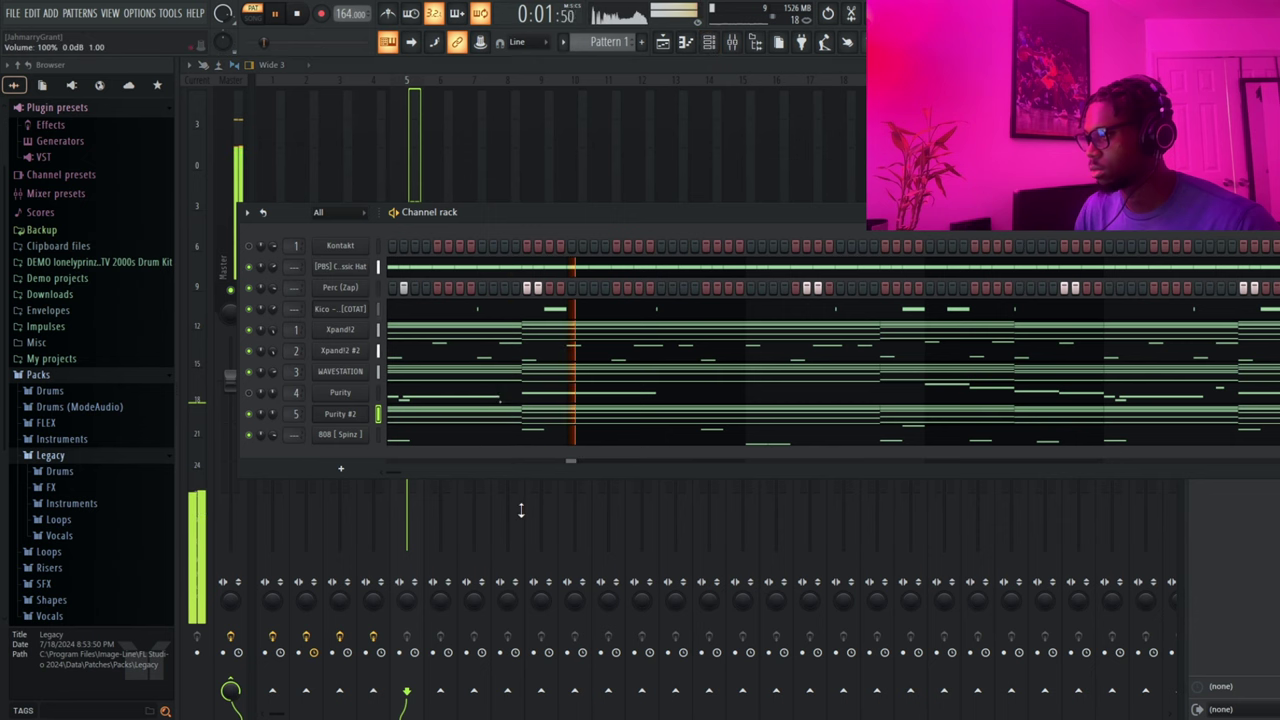
- Lower the Purity #2 chords by one octave and check the mixer levels during playback
left_click(527, 420)
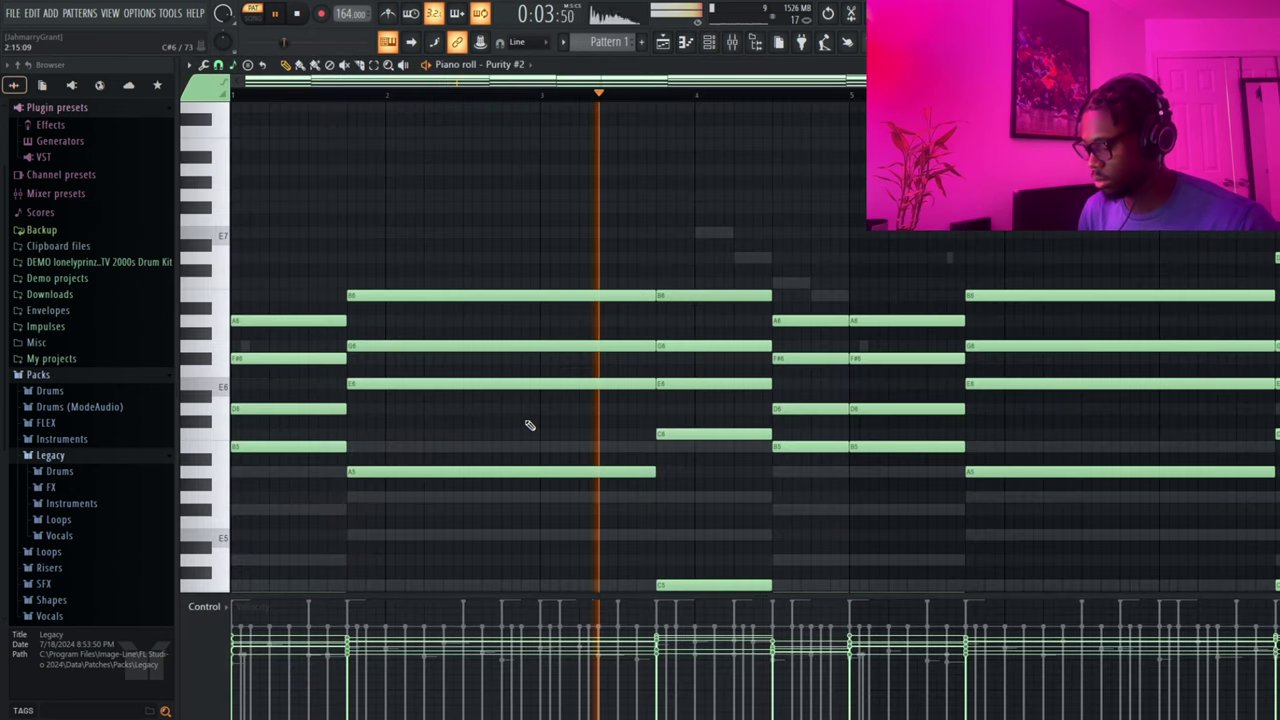
scroll(526, 420, "down", 3)
scroll(545, 432, "up", 4)
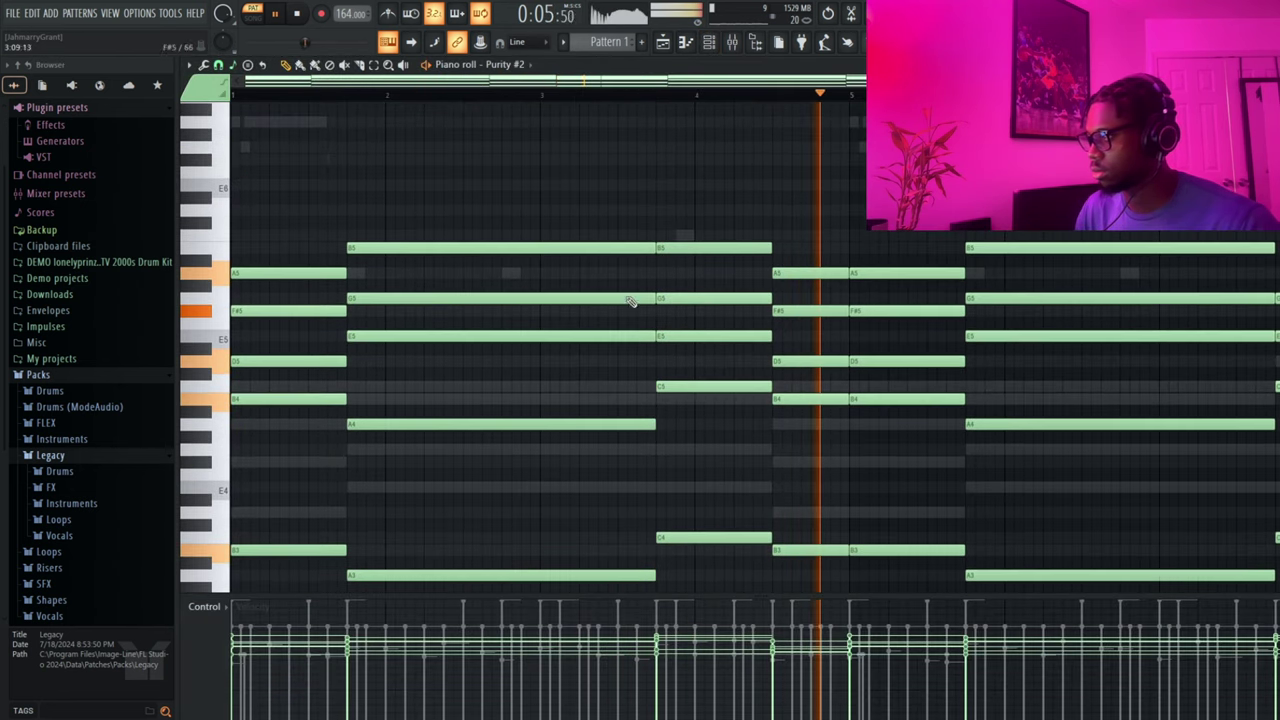
left_click(733, 43)
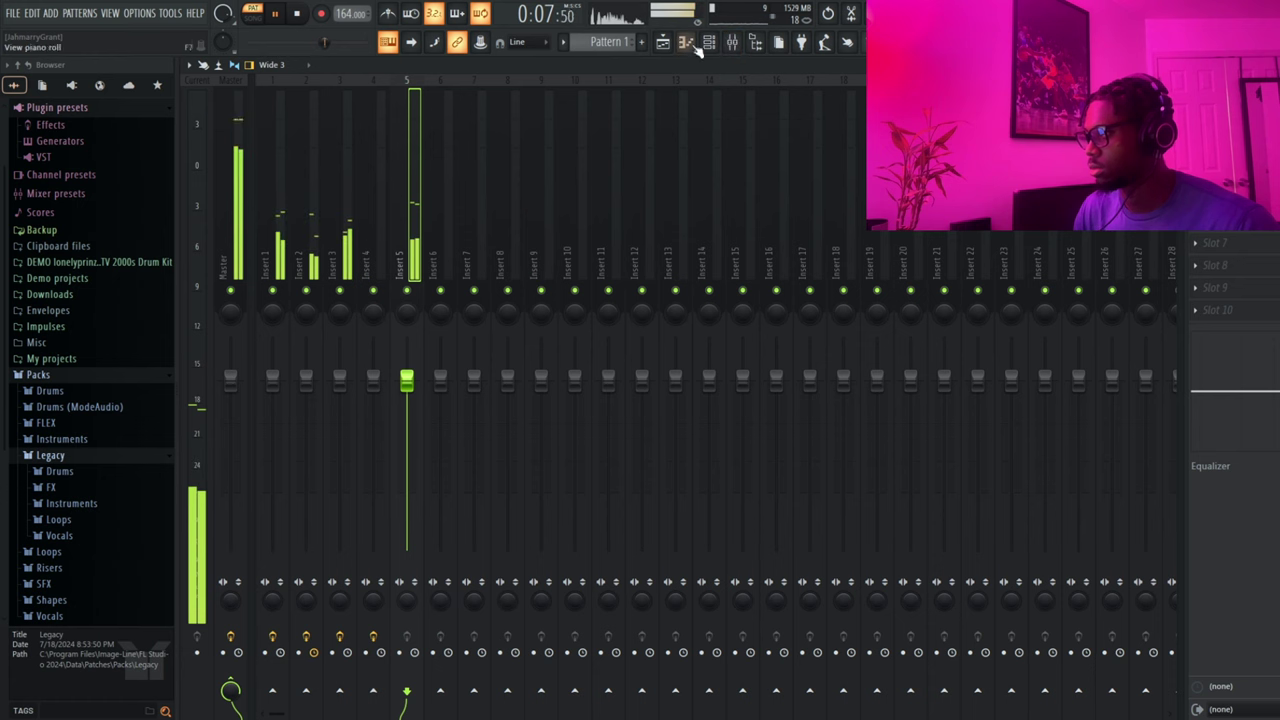
left_click(710, 42)
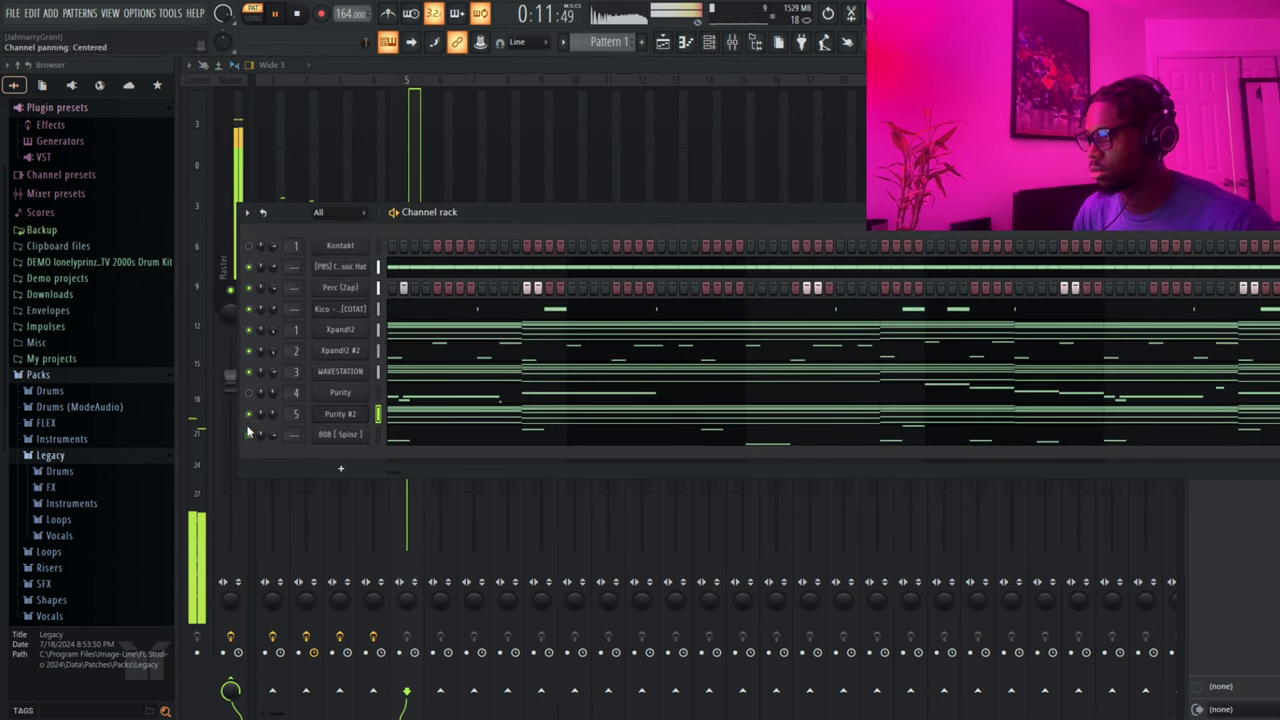
- Add a third Purity channel, route it to mixer Insert 6 and open its plugin window
left_click(340, 392)
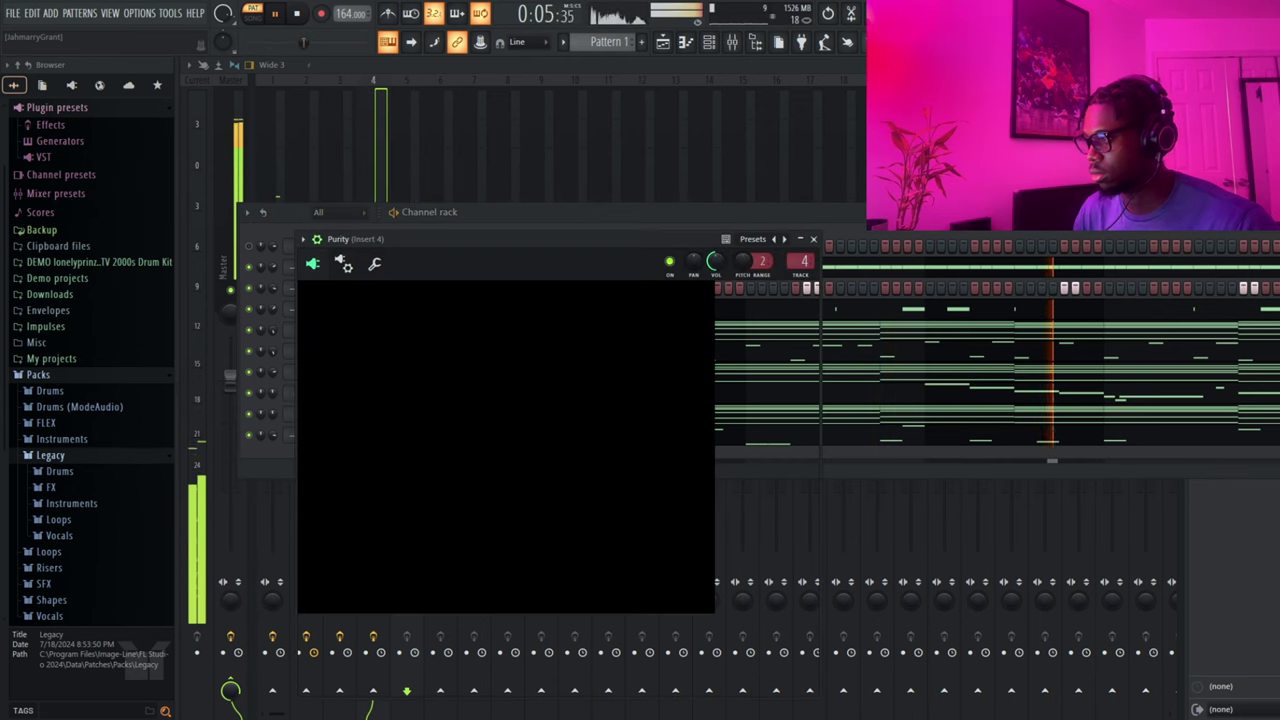
left_click(814, 240)
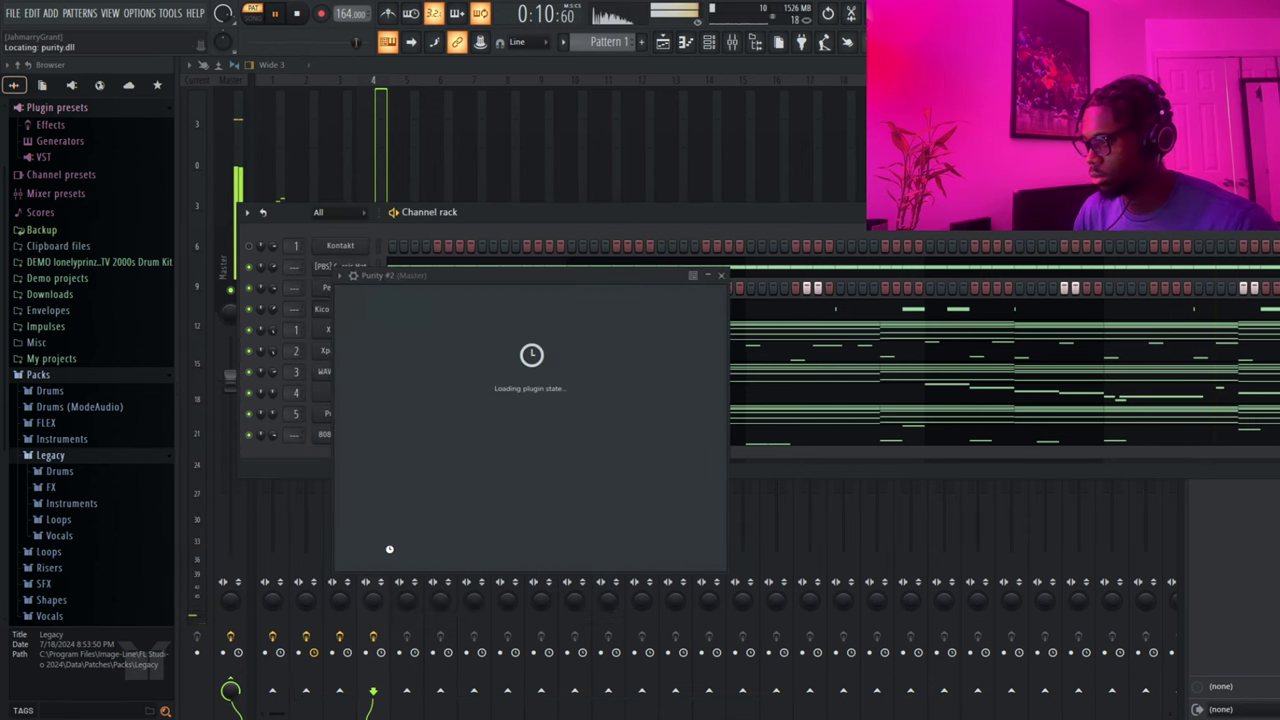
left_click_drag(296, 437, 296, 430)
left_click(340, 435)
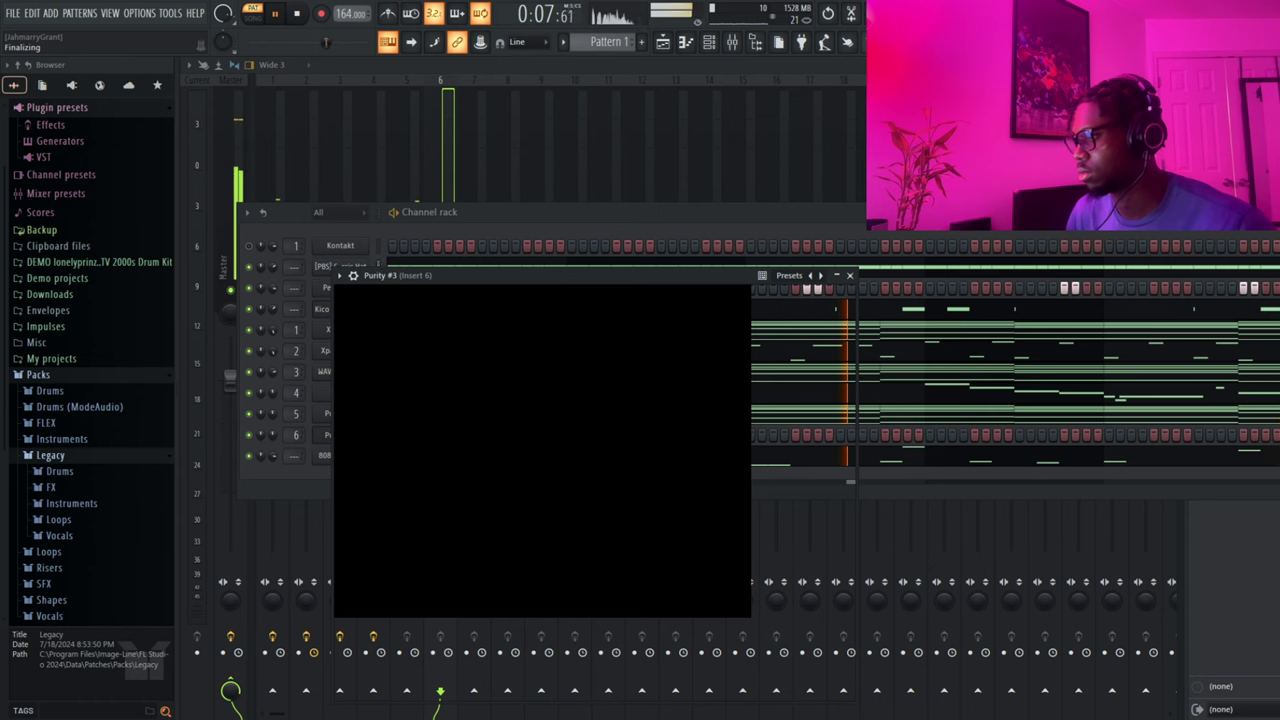
- Mute the first Purity channel in the channel rack and replay the pattern from the start
left_click(258, 417)
key("space")
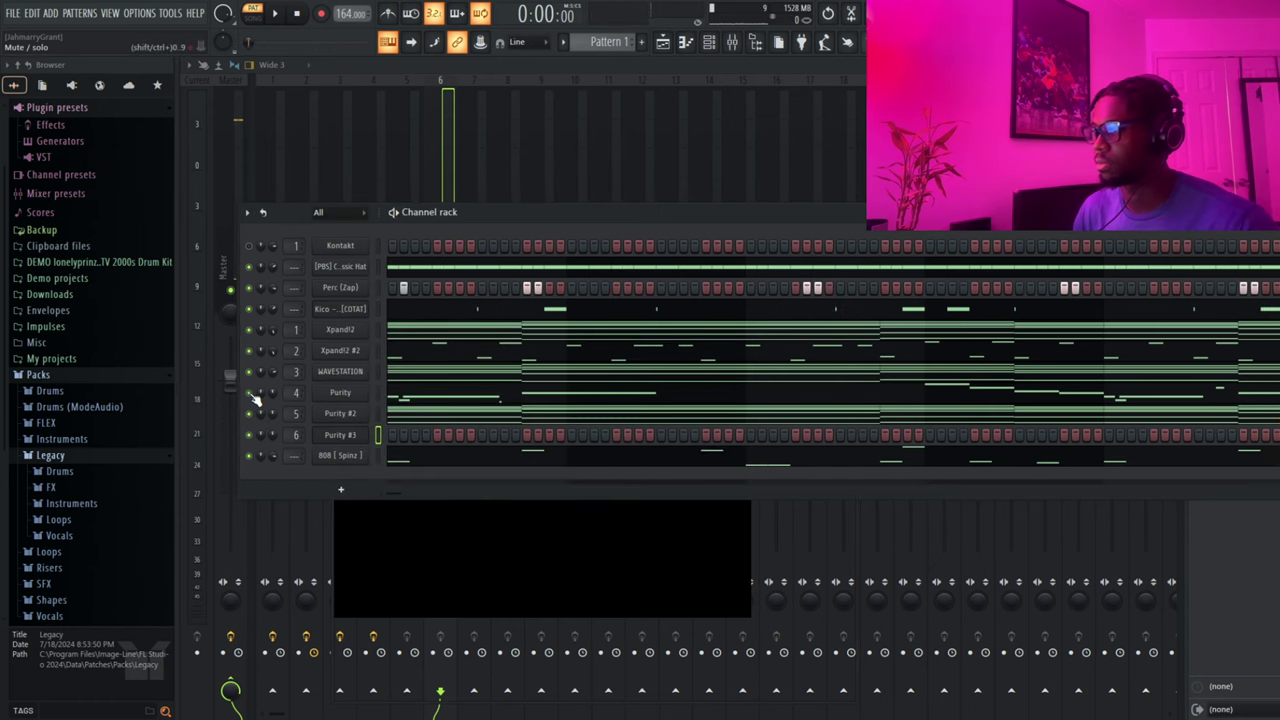
key("space")
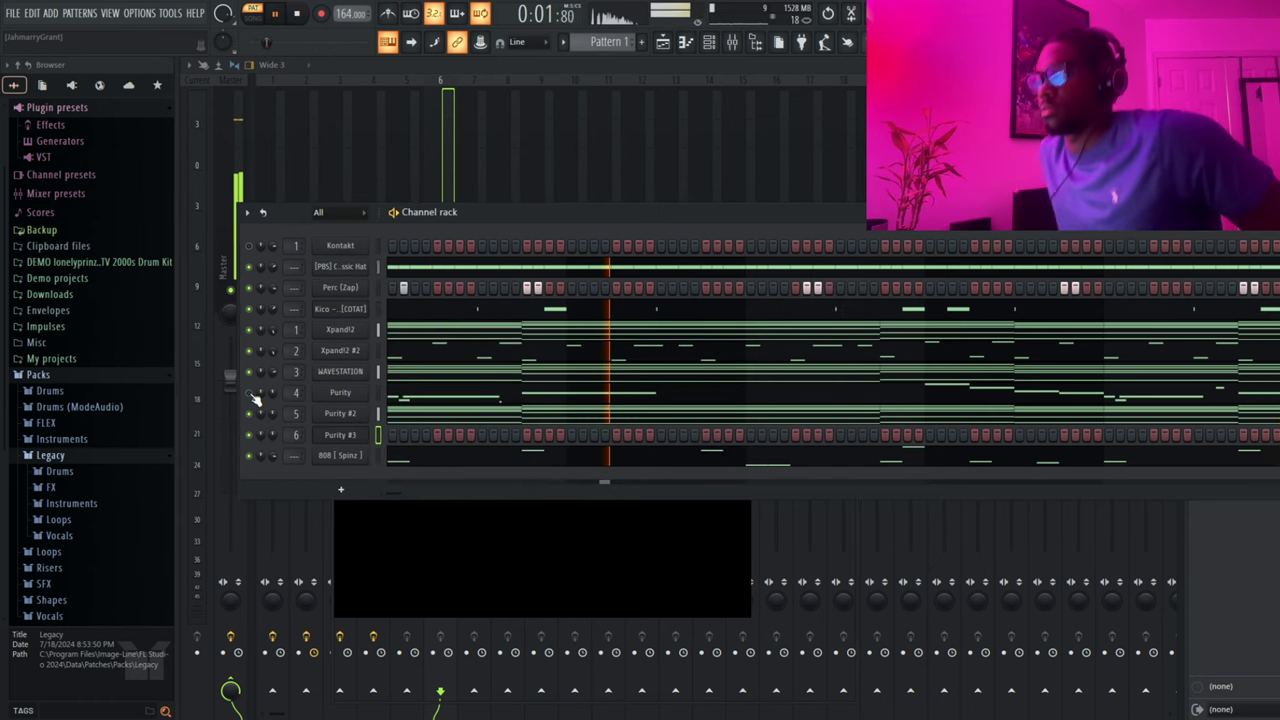
- Stop playback and start the Purity #3 melody in its piano roll with an A5 note at bar 1
left_click(340, 434)
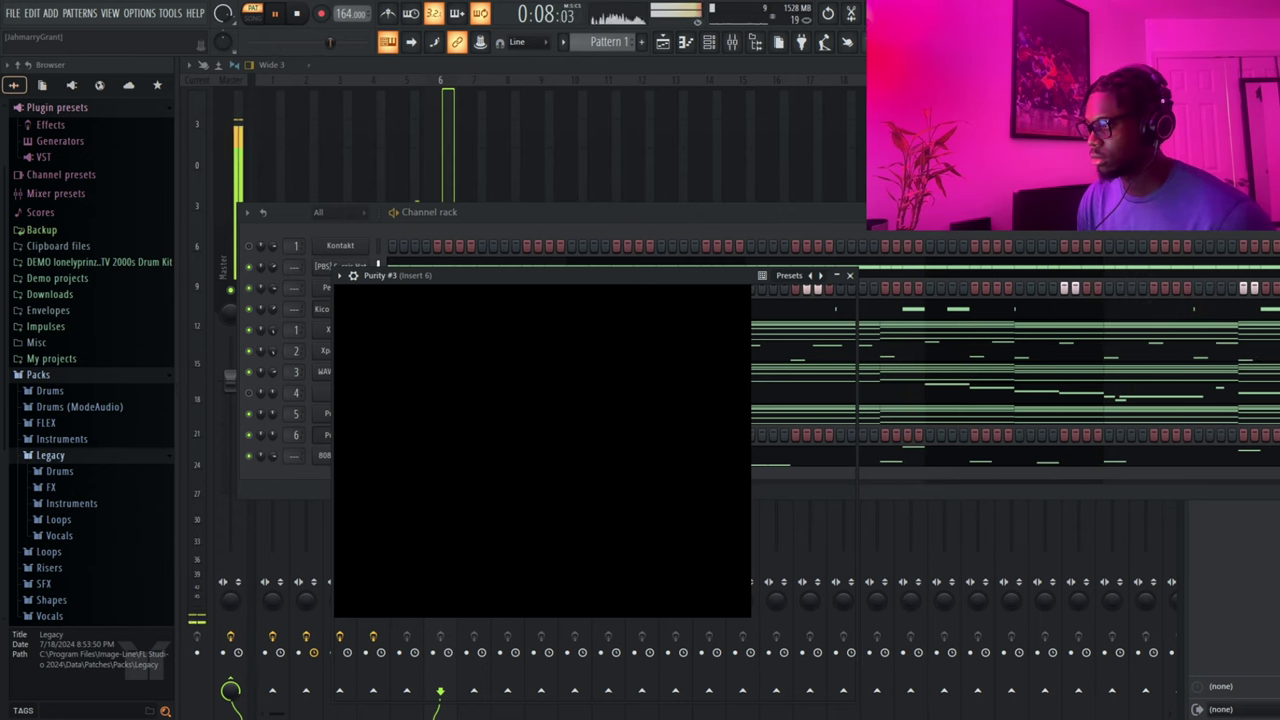
key("F6")
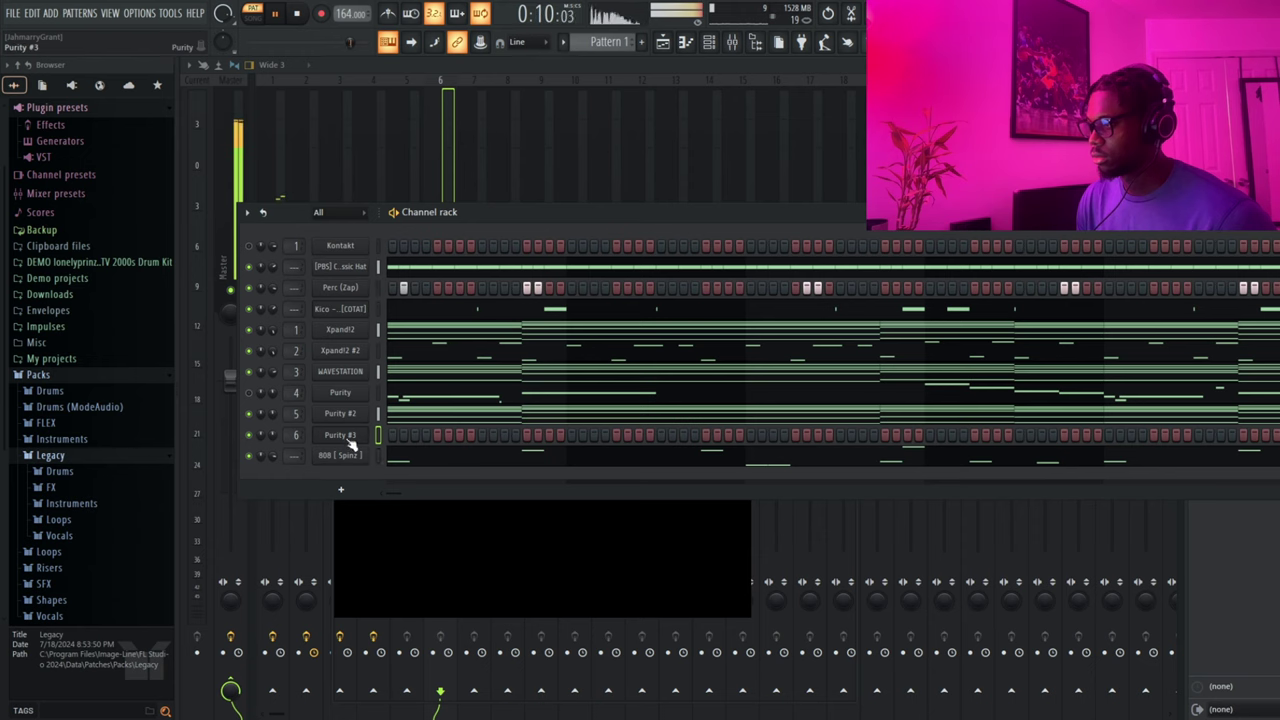
key("F7")
key("space")
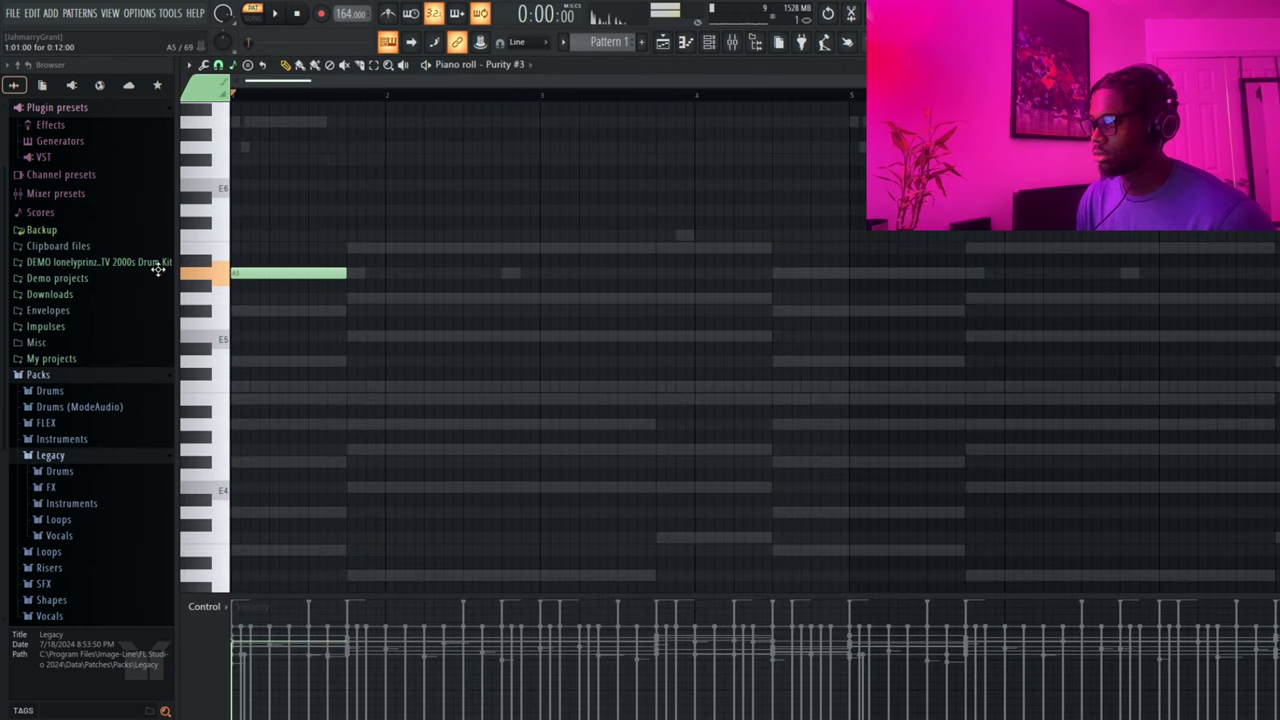
- Place the Classic Hat, Perc (Zap), Kico Snare and PG LOP 808 patterns at bar 1 on playlist tracks 6 to 9 and play the song
key("F5")
left_click(230, 218)
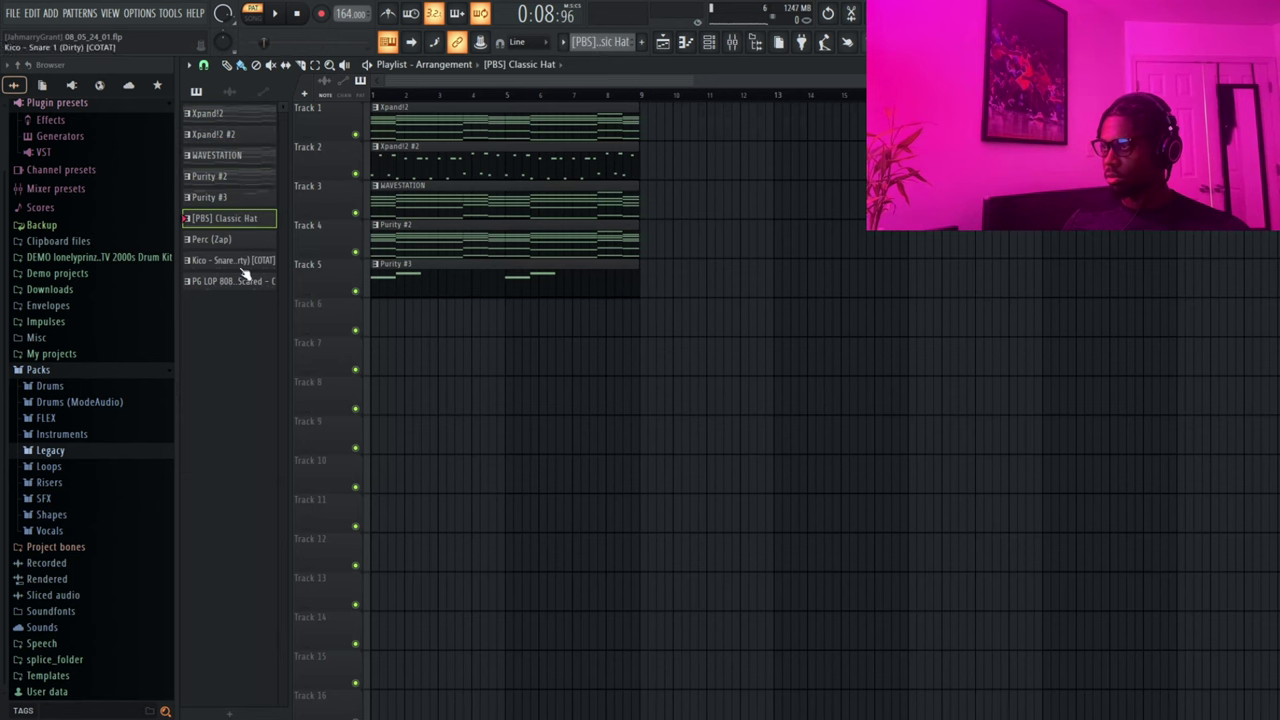
left_click_drag(251, 232, 375, 340)
key("space")
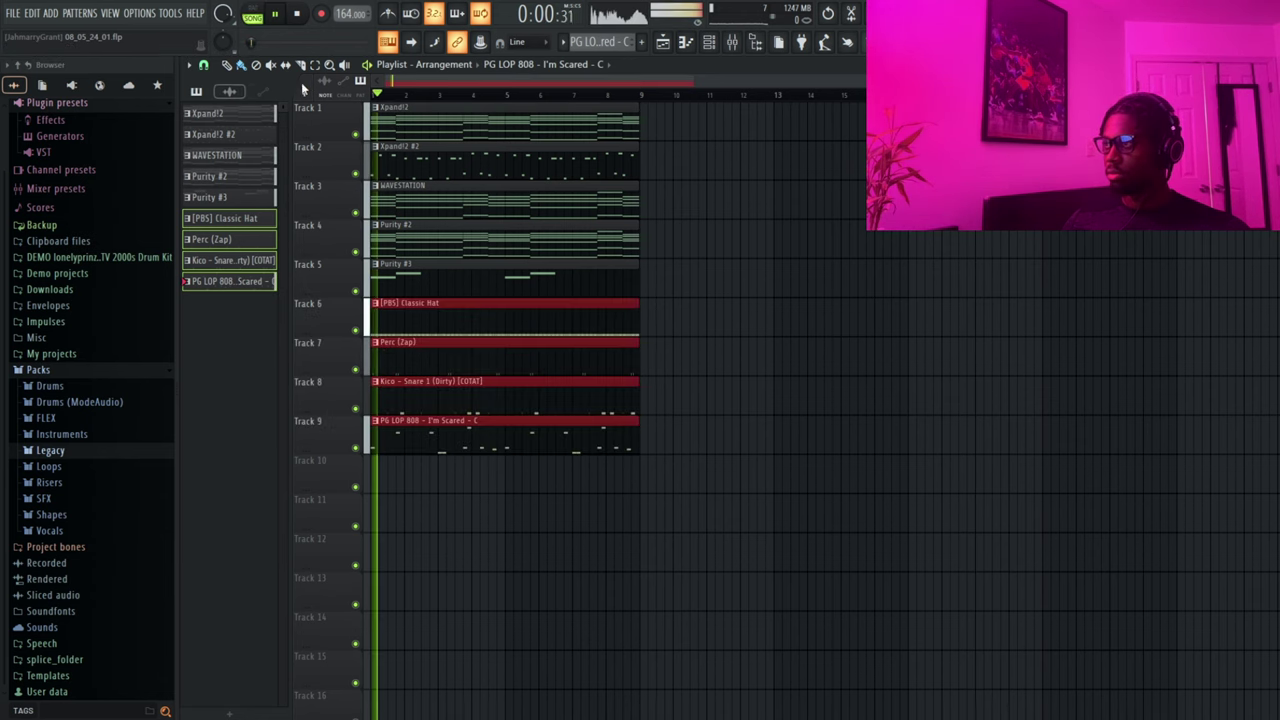
- Duplicate all clips of the eight-bar section on tracks 1 to 9 six times in a row
left_click_drag(506, 102, 590, 492)
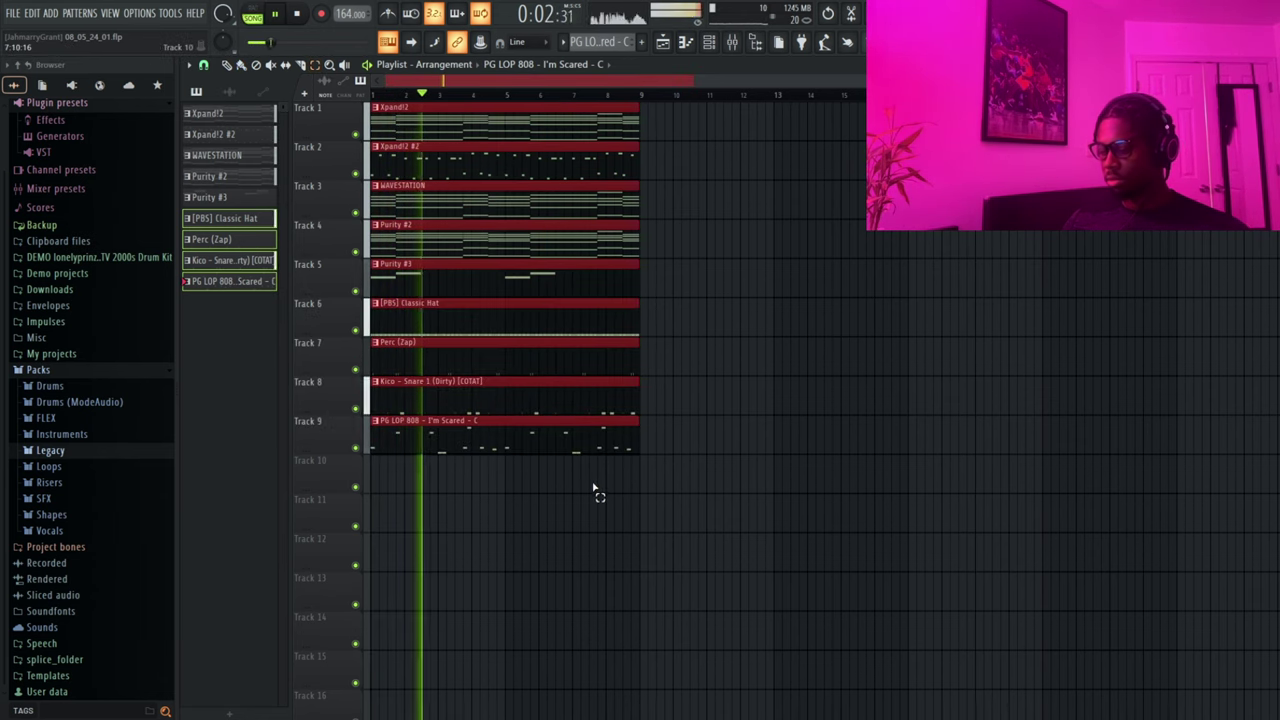
key("ctrl+b")
key("ctrl+b")
key("ctrl+b")
key("ctrl+b")
key("ctrl+b")
key("ctrl+b")
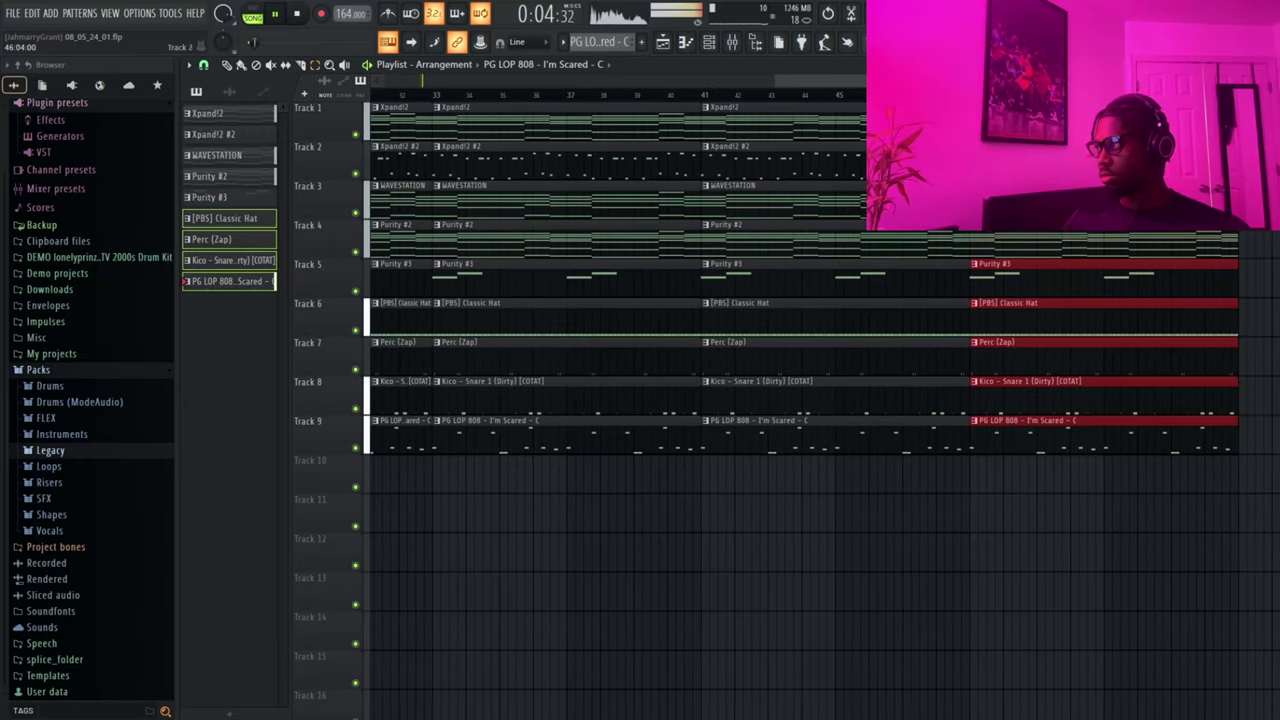
- Delete the Purity #3, drum and 808 clips from the first eight bars, and the Purity #3 clip at bar 9
left_click_drag(930, 81, 306, 97)
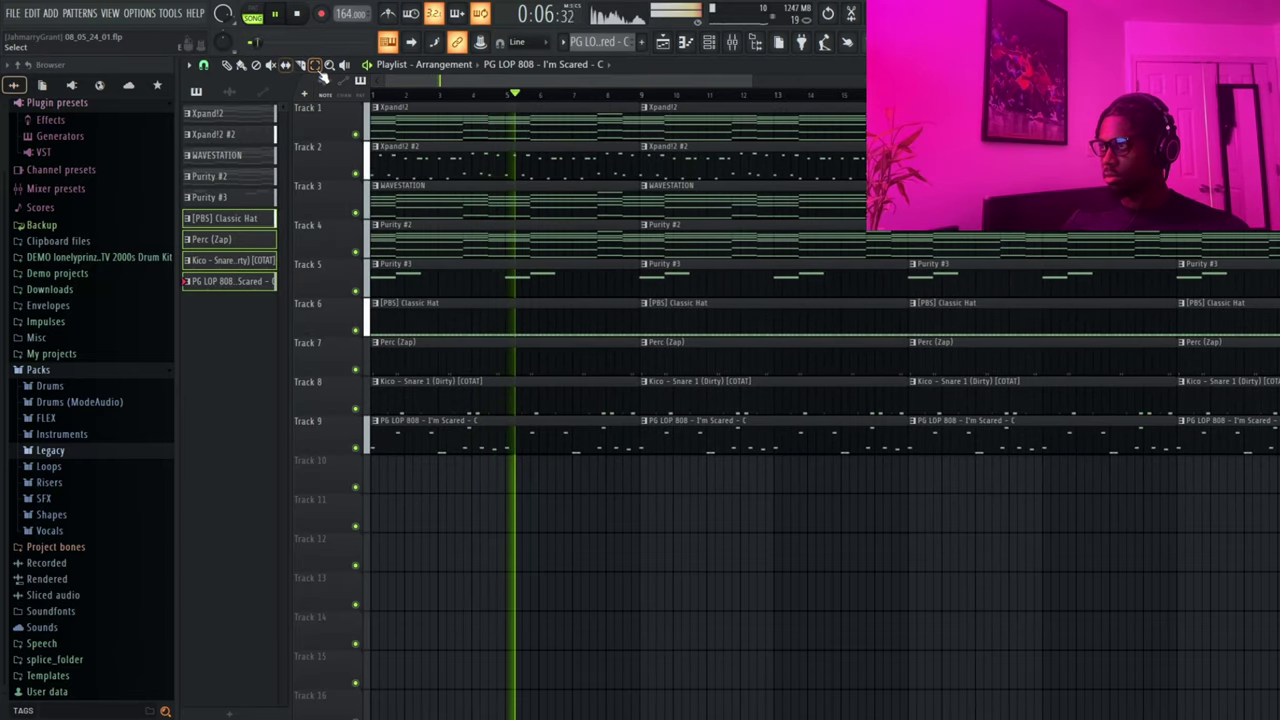
key("space")
left_click_drag(506, 283, 500, 457)
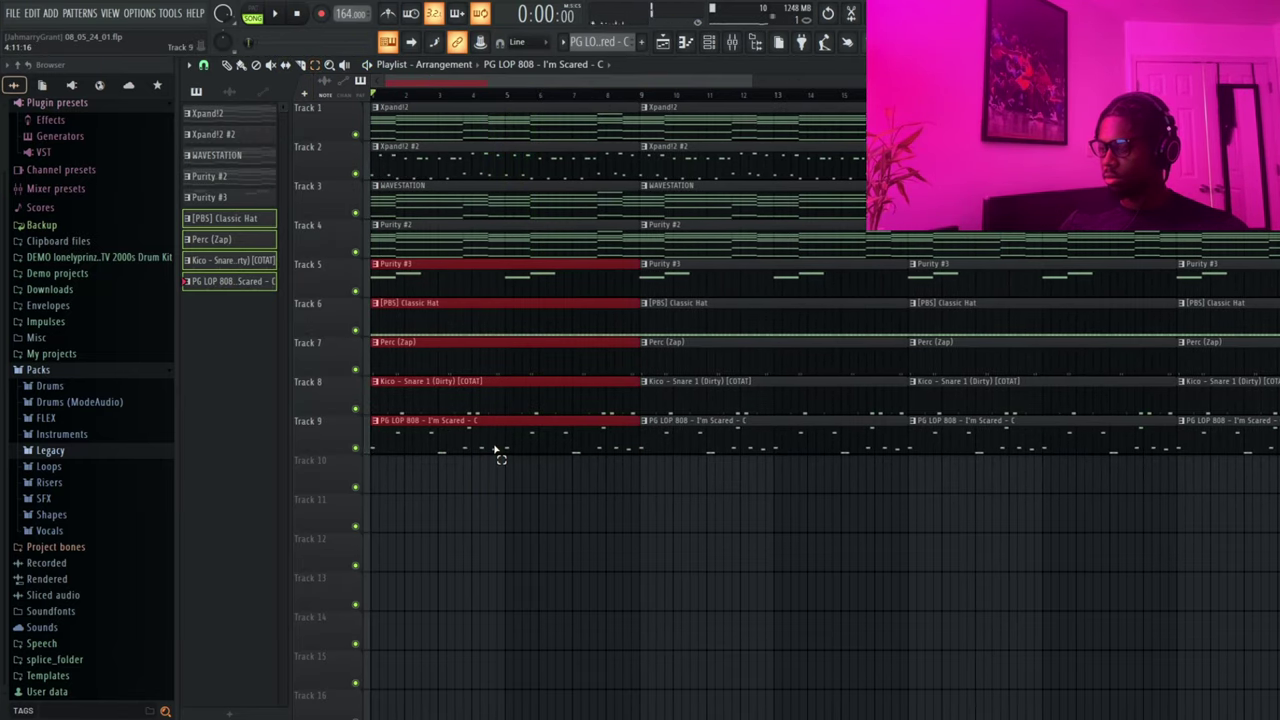
key("Delete")
key("space")
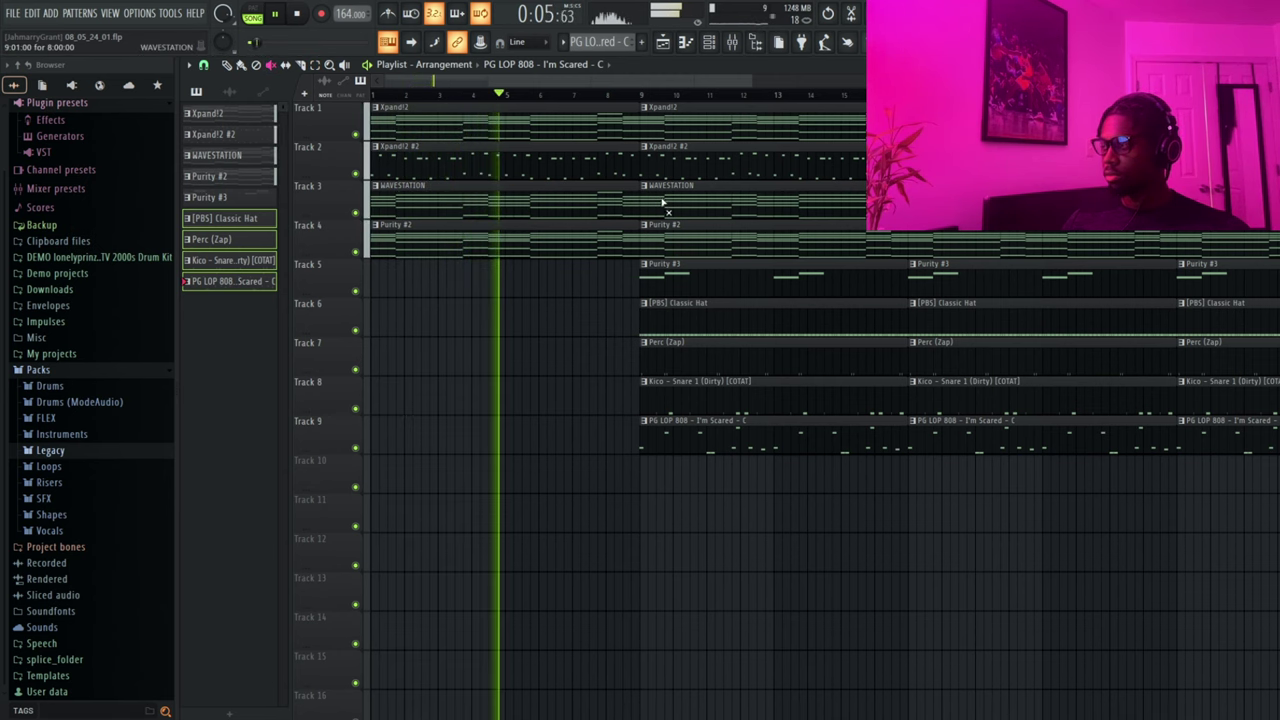
scroll(754, 186, "down", 2)
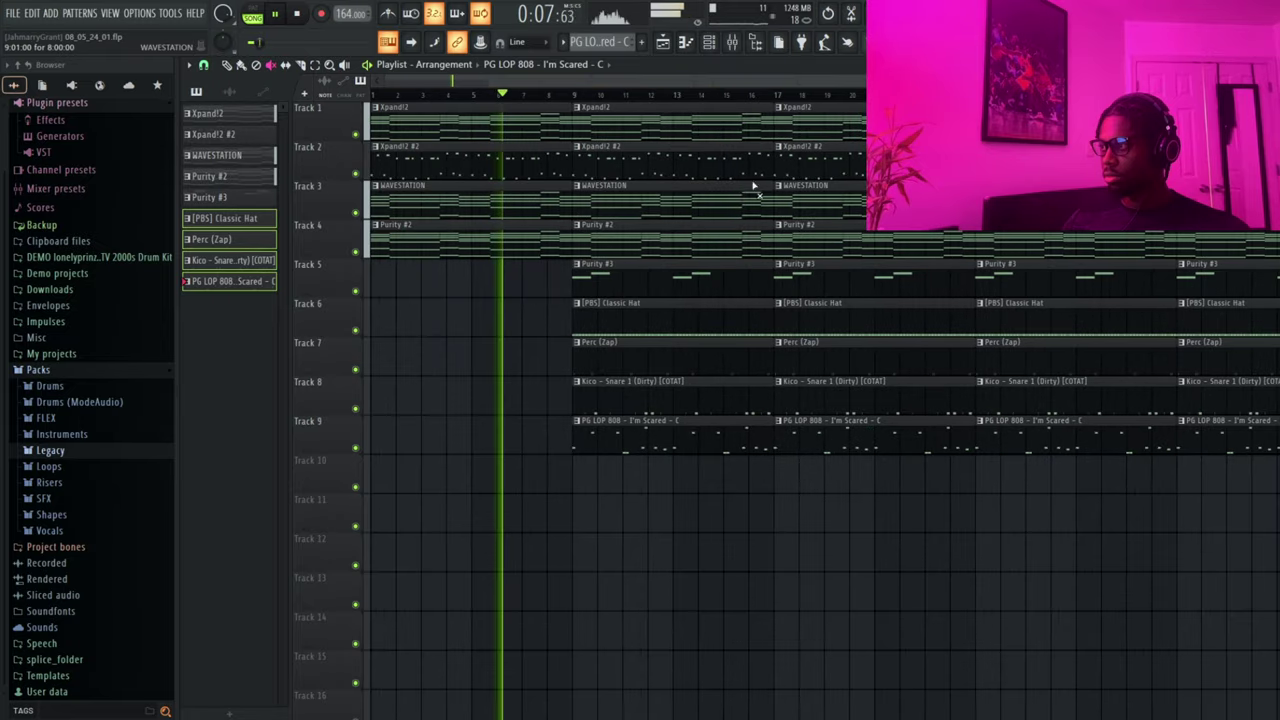
right_click(659, 288)
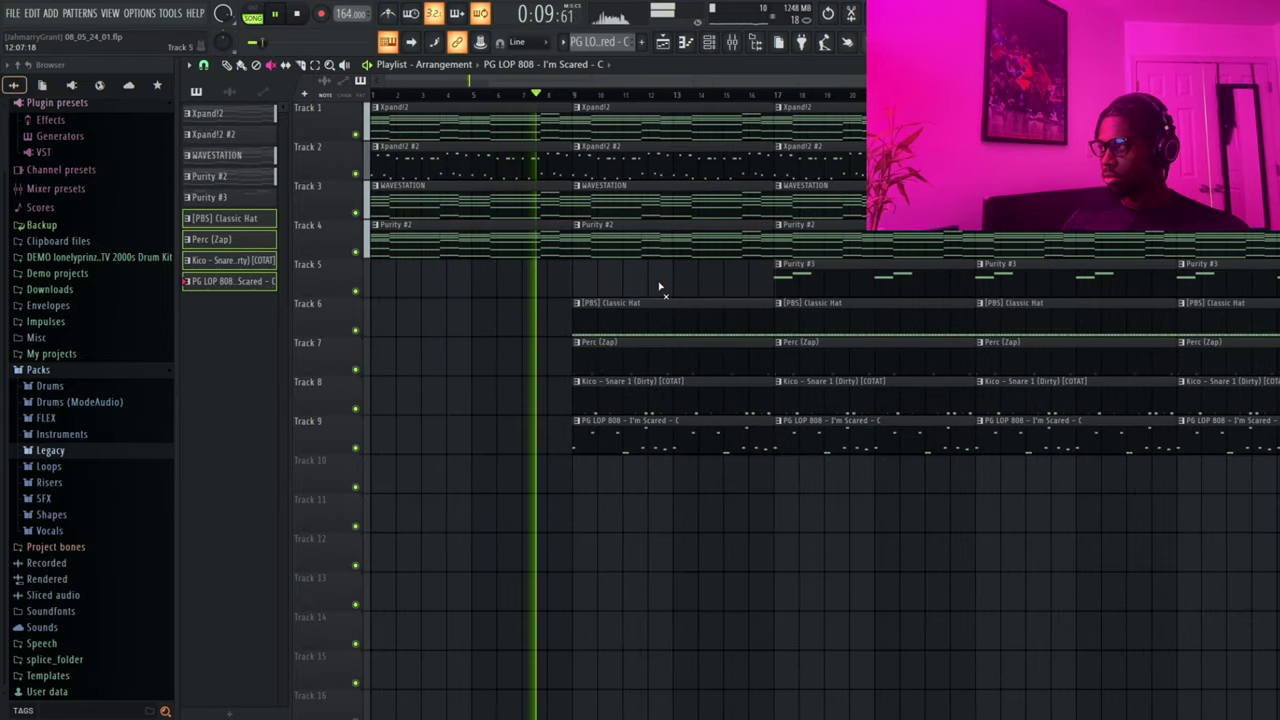
- Mute the Xpand!2 #2 and Perc (Zap) clips at bar 9 during playback
left_click(635, 173)
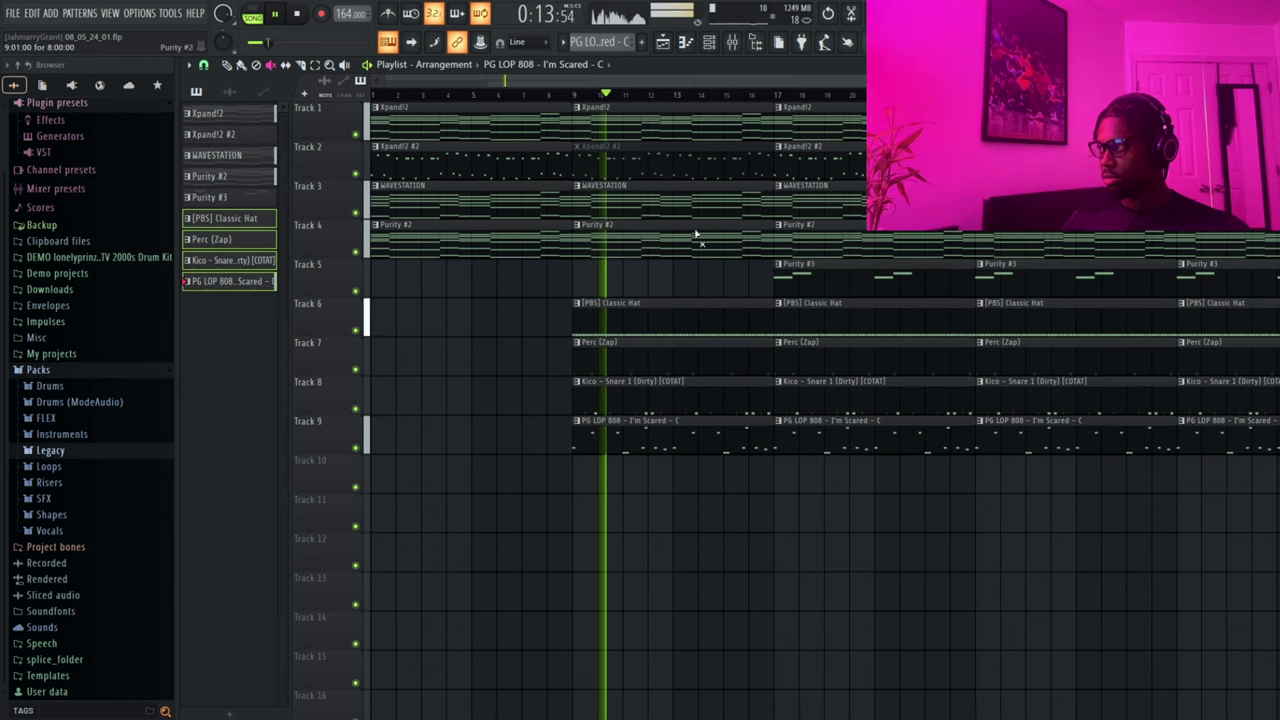
left_click_drag(885, 81, 962, 81)
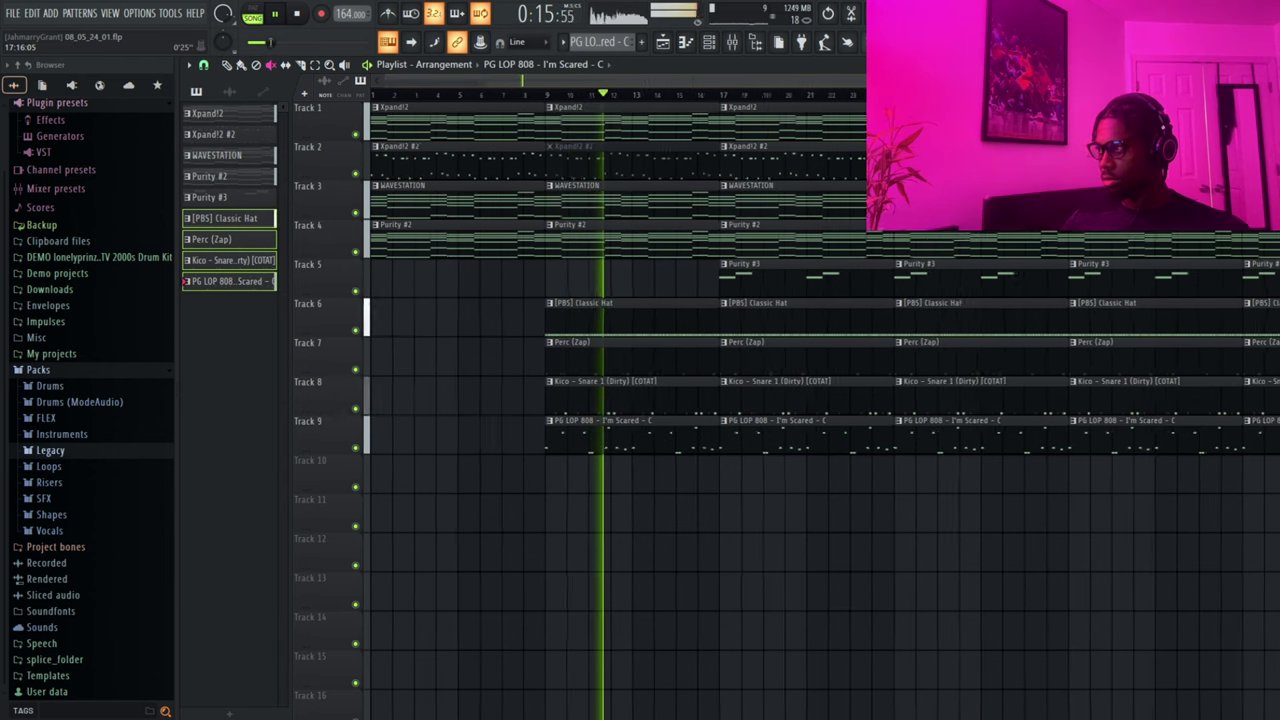
scroll(815, 288, "down", 1)
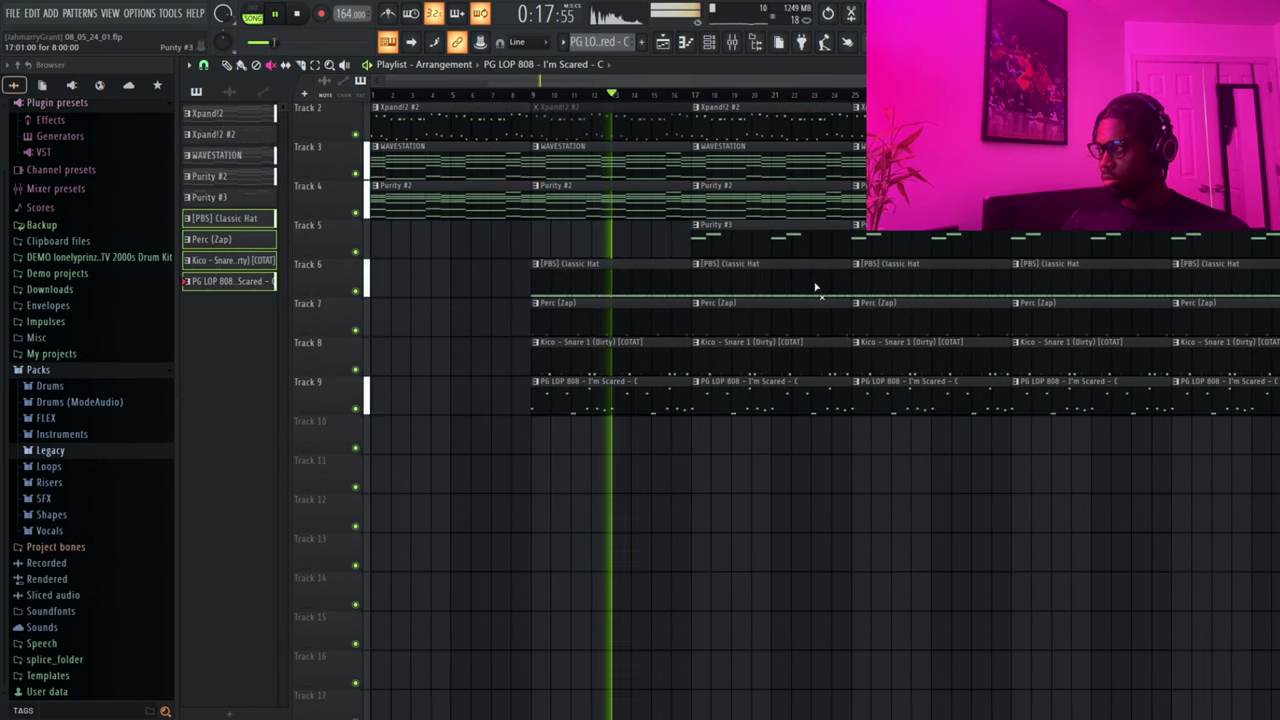
scroll(815, 288, "up", 1)
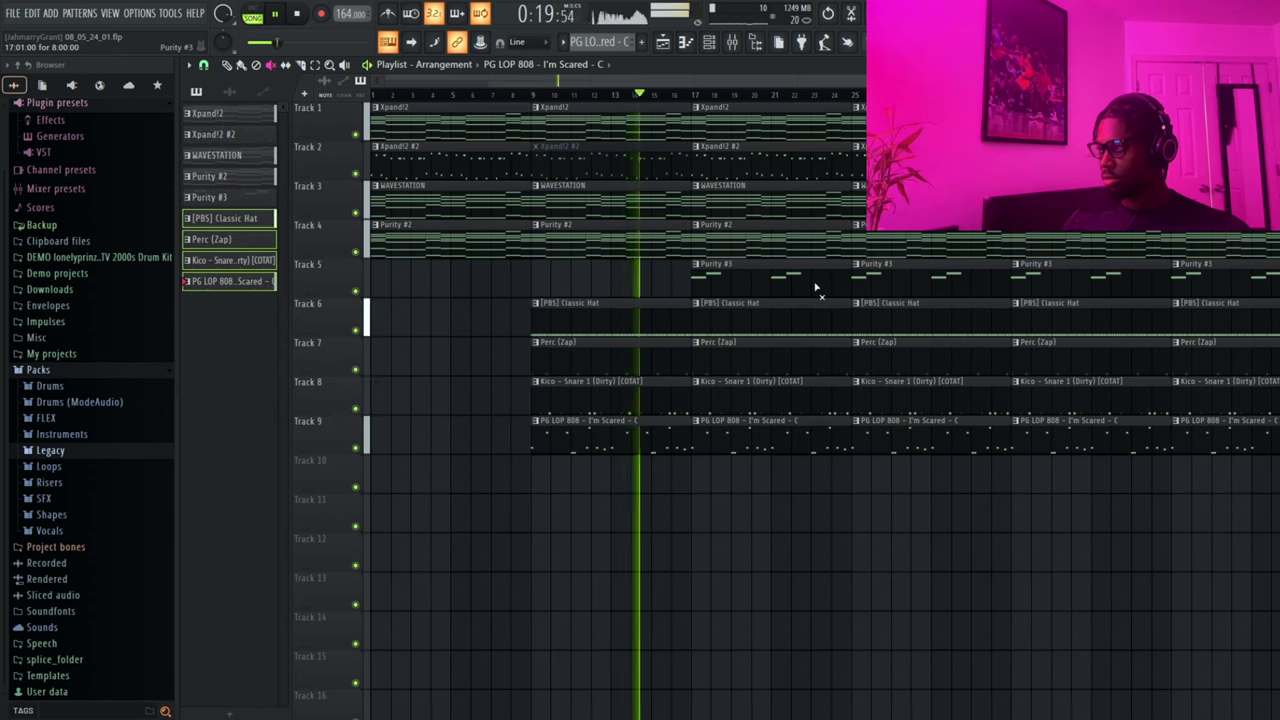
right_click(652, 364)
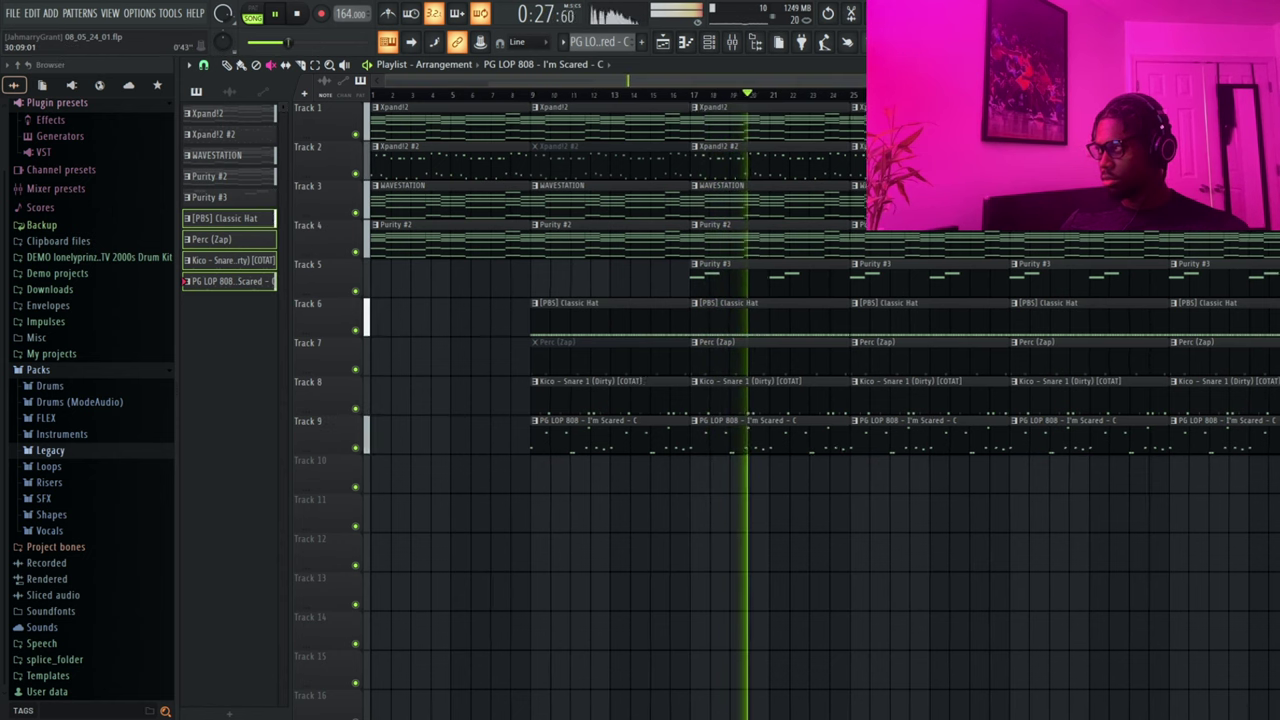
- Delete the Purity #3, drum and 808 clips at bars 41 and 49, plus the remaining instrument clips at bar 49
scroll(962, 150, "down", 1)
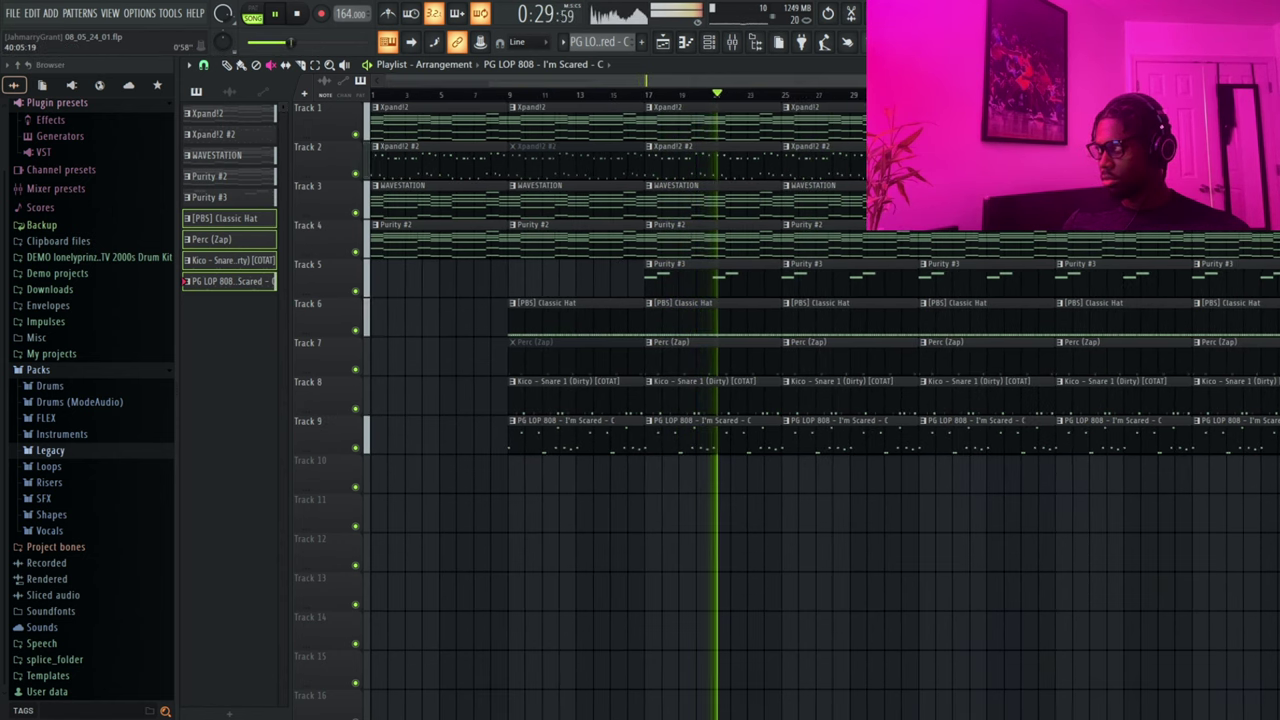
scroll(1044, 94, "down", 1)
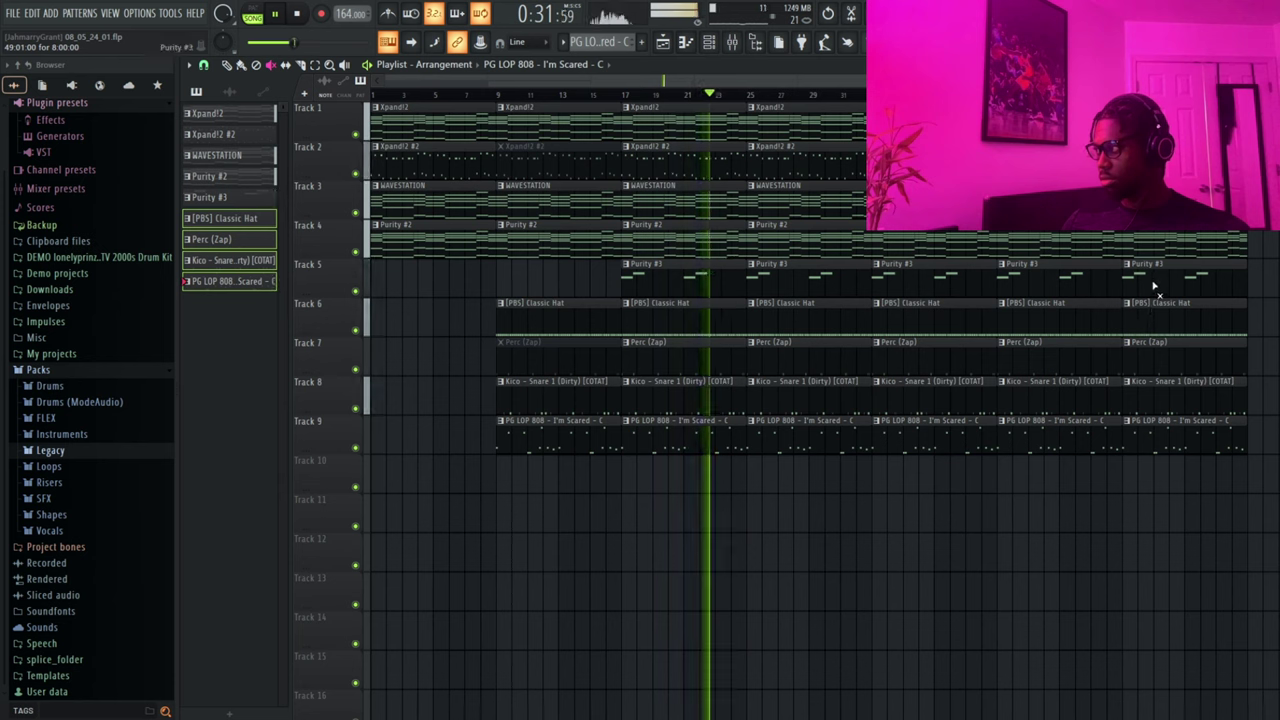
left_click_drag(1153, 283, 1168, 474)
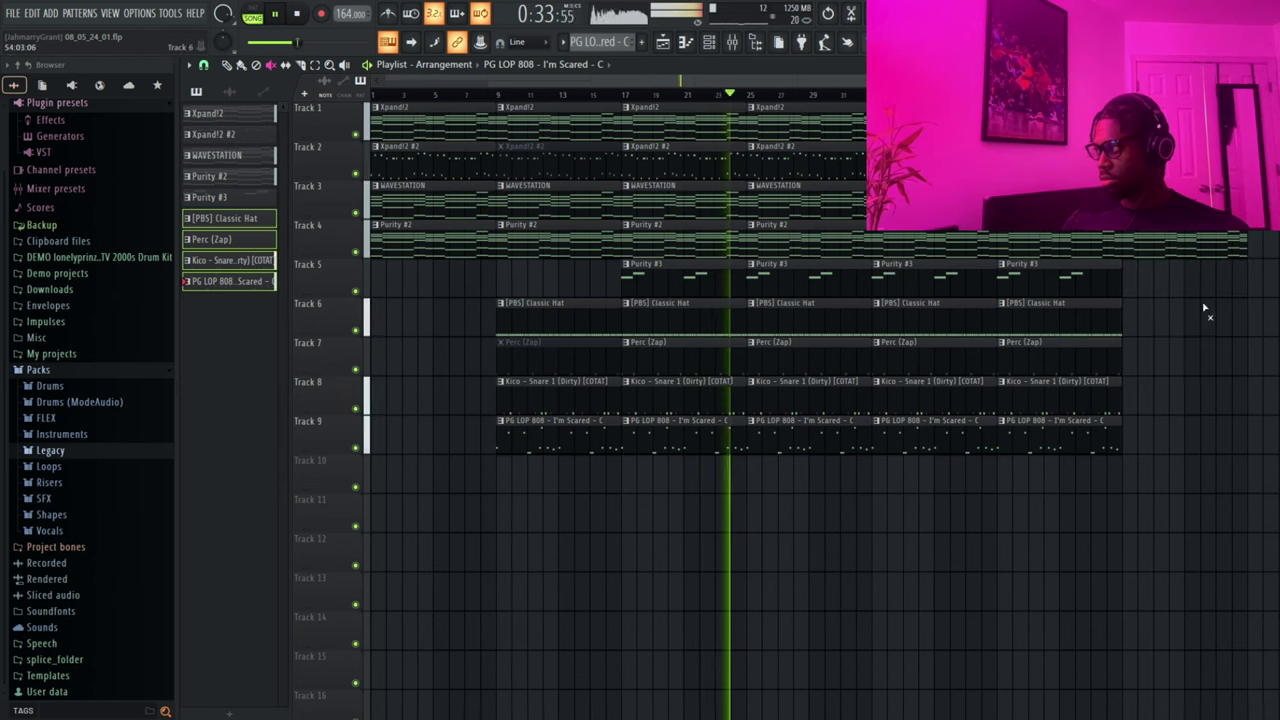
left_click(1195, 245)
left_click_drag(1071, 286, 1055, 473)
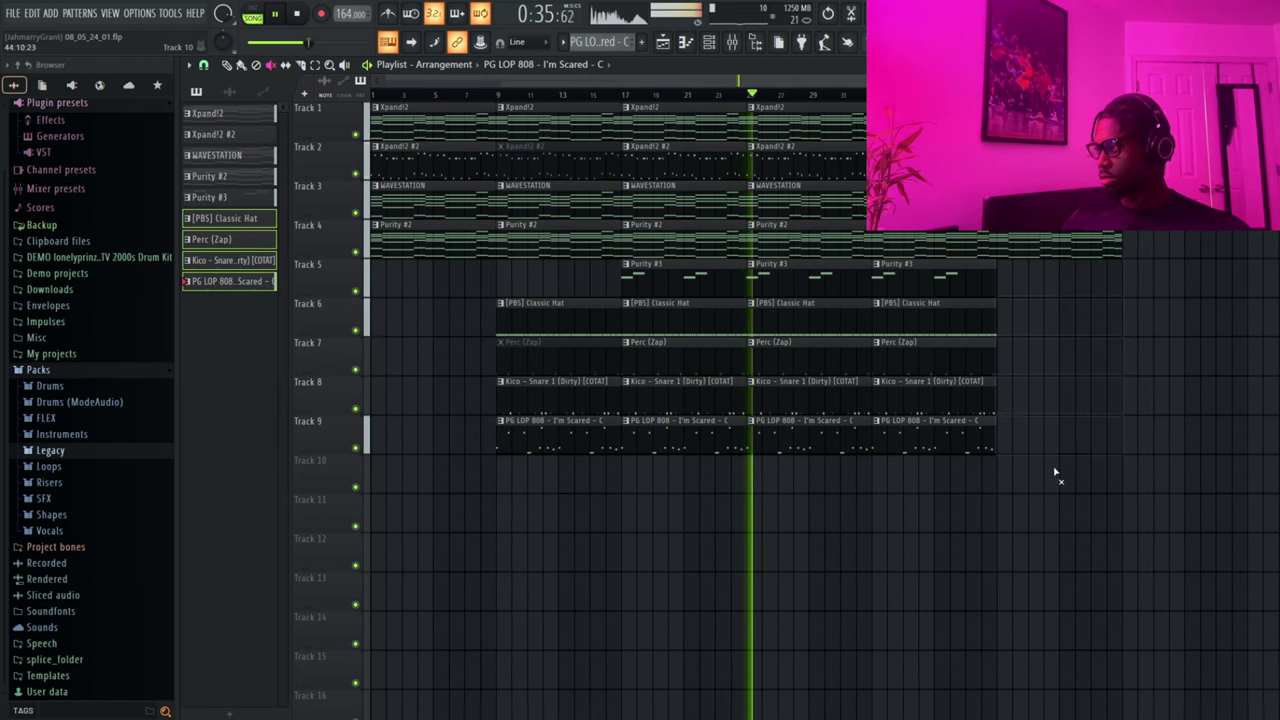
- Mute the Xpand!2 #2 and WAVESTATION clips at bar 25, listen through the section and restart playback
left_click(806, 168)
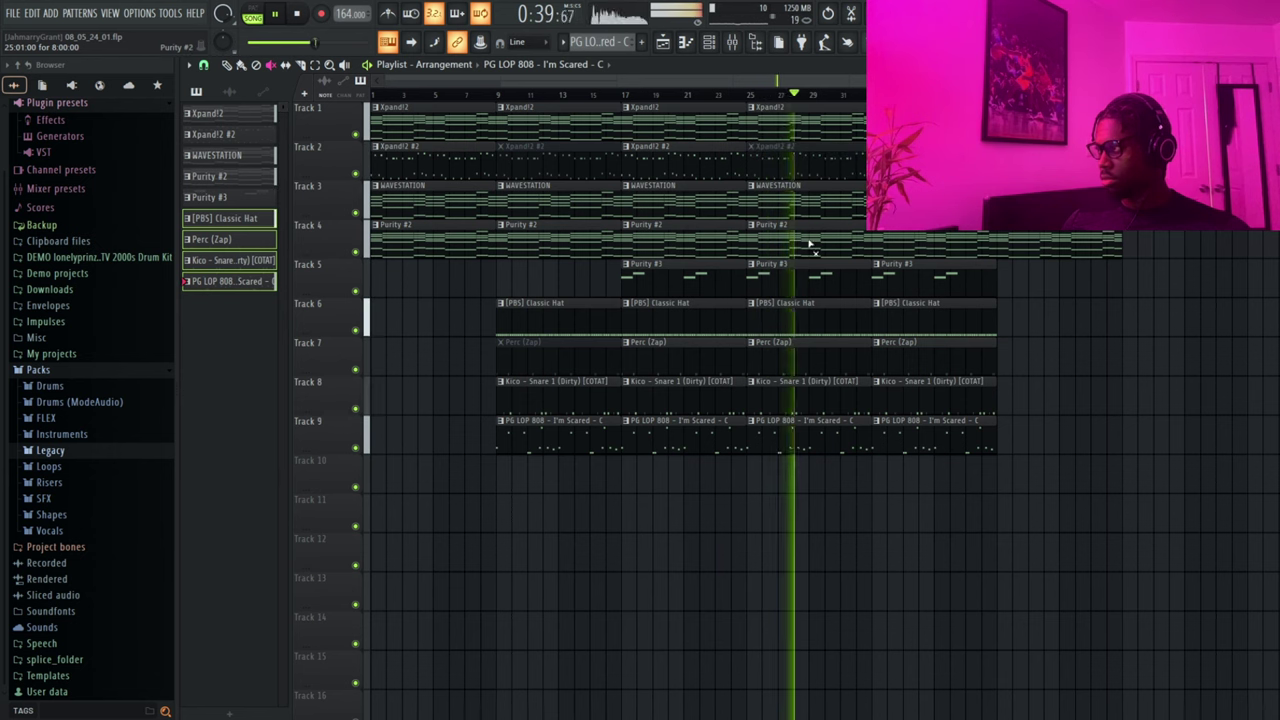
left_click(817, 202)
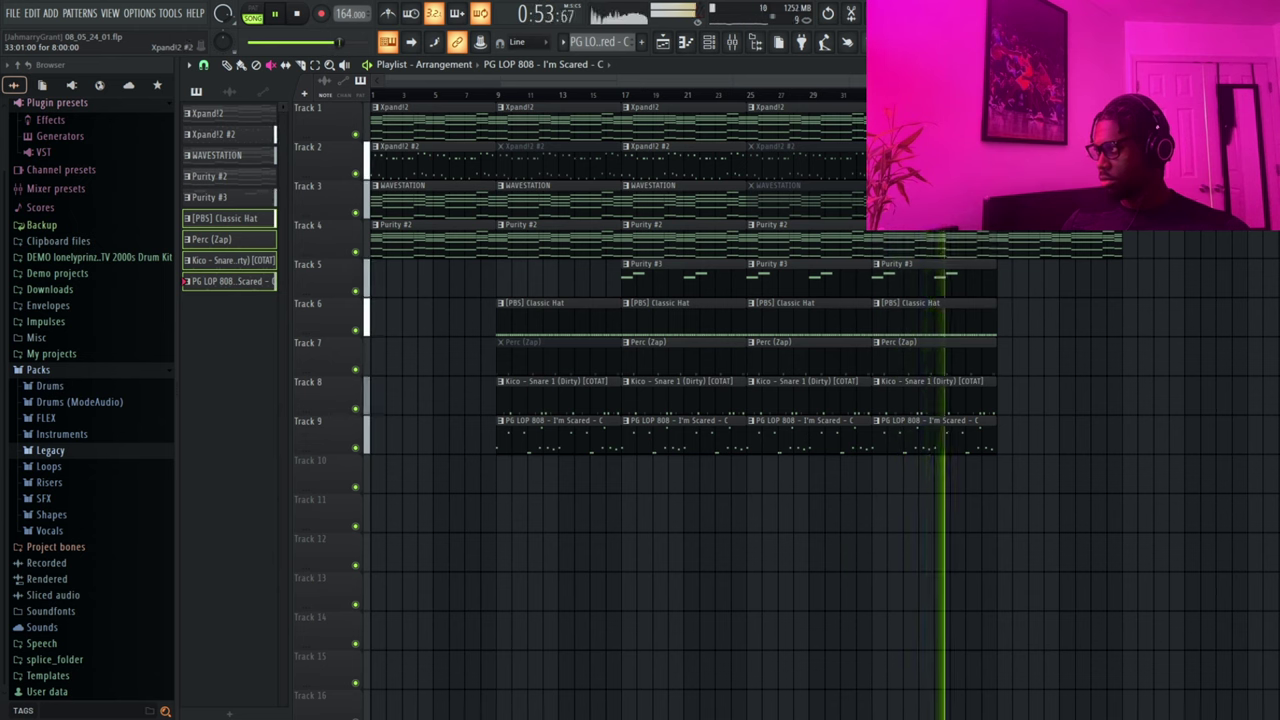
key("space")
key("space")
- Mute the Xpand!2 clip at bar 25, unmute the WAVESTATION clip there and replay from about bar 24
left_click(784, 109)
left_click(730, 95)
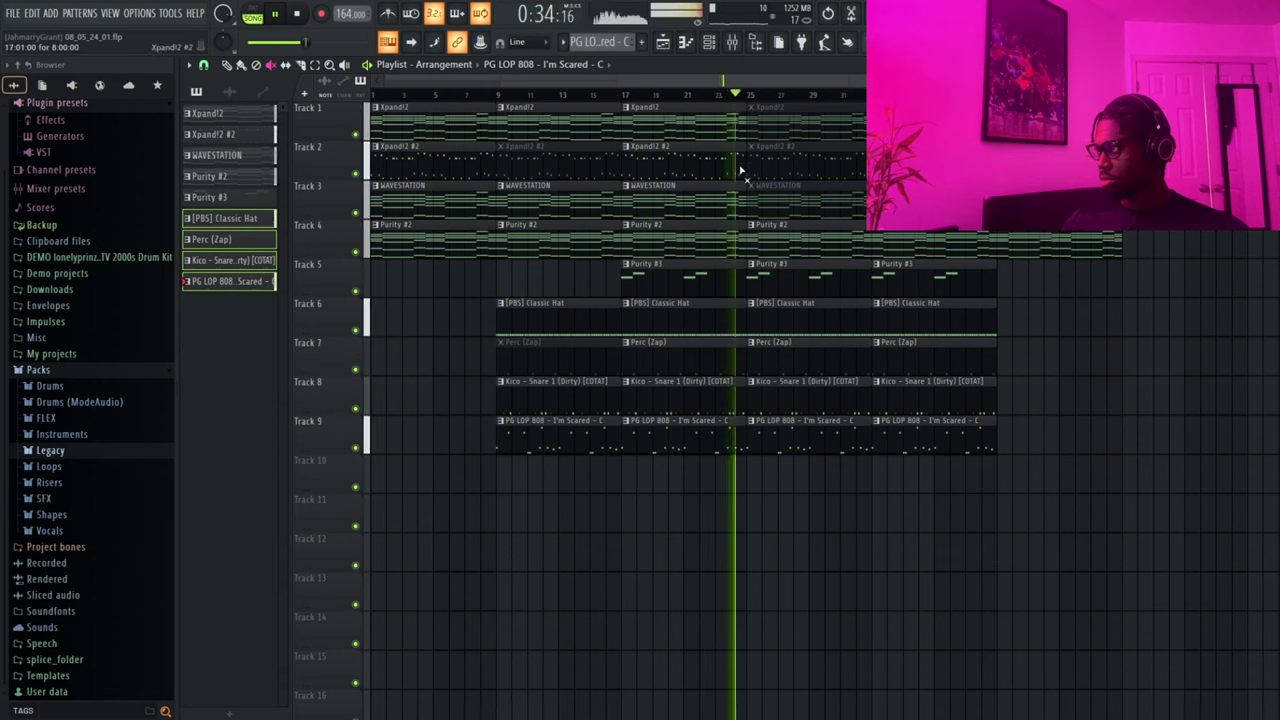
left_click(797, 205)
left_click(733, 95)
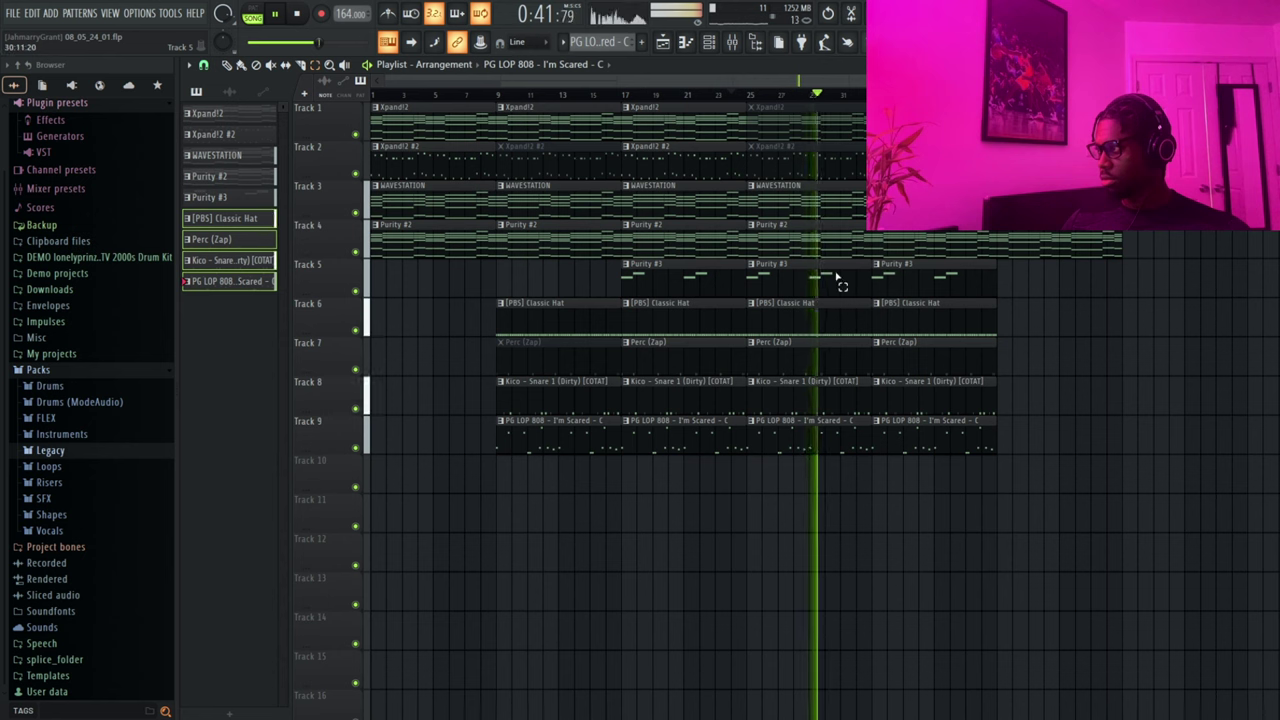
- Delete the muted Perc (Zap) clip at bar 9 and mute the Purity #3 clips at bars 25 and 33
left_click(567, 366)
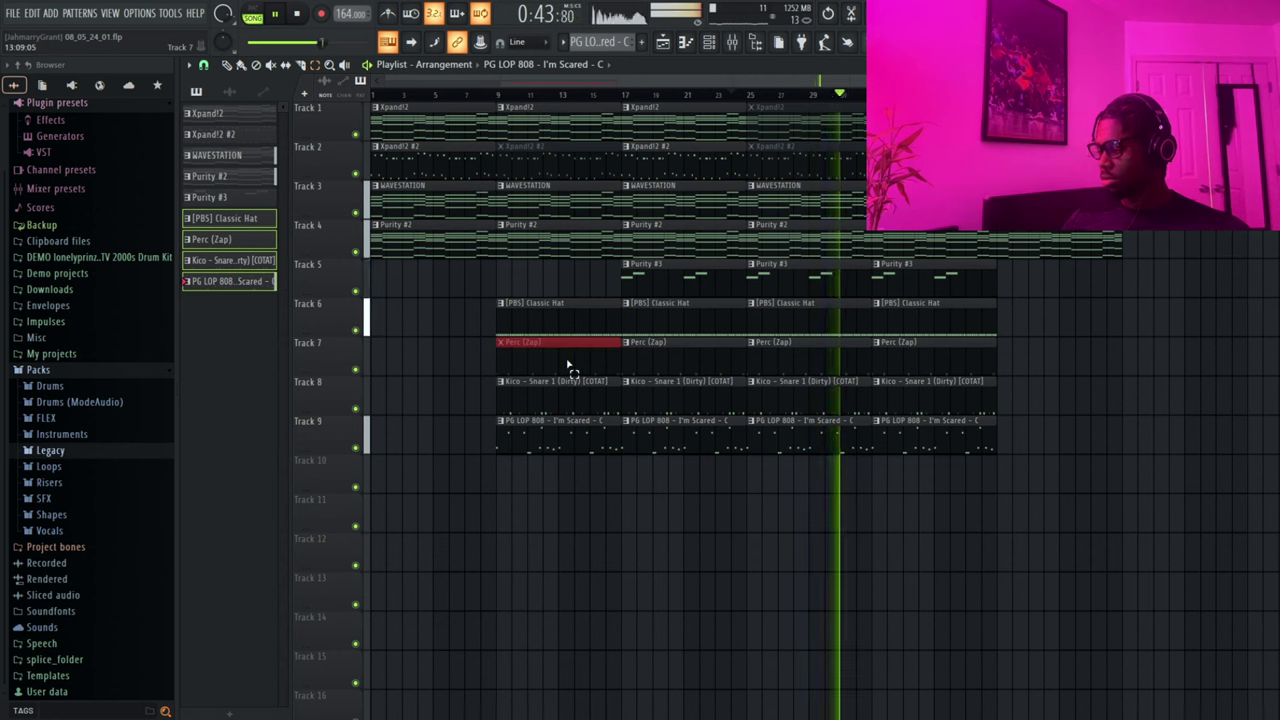
key("Delete")
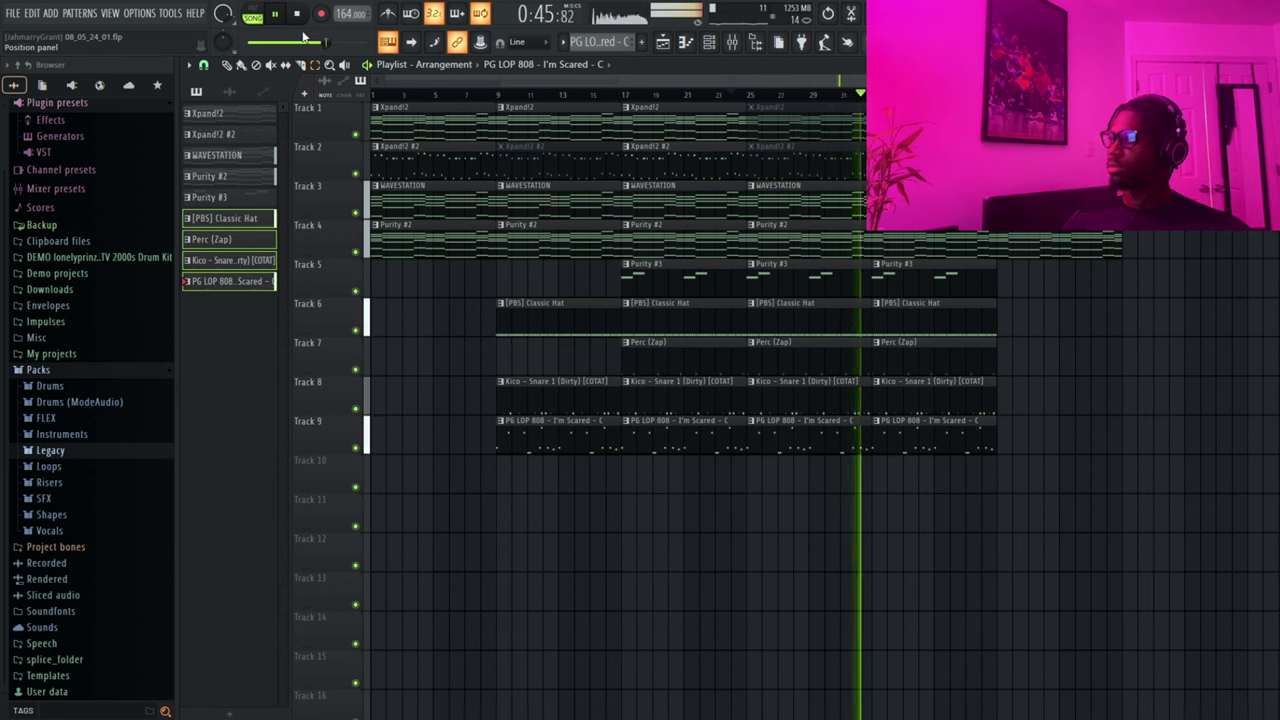
left_click_drag(540, 104, 612, 262)
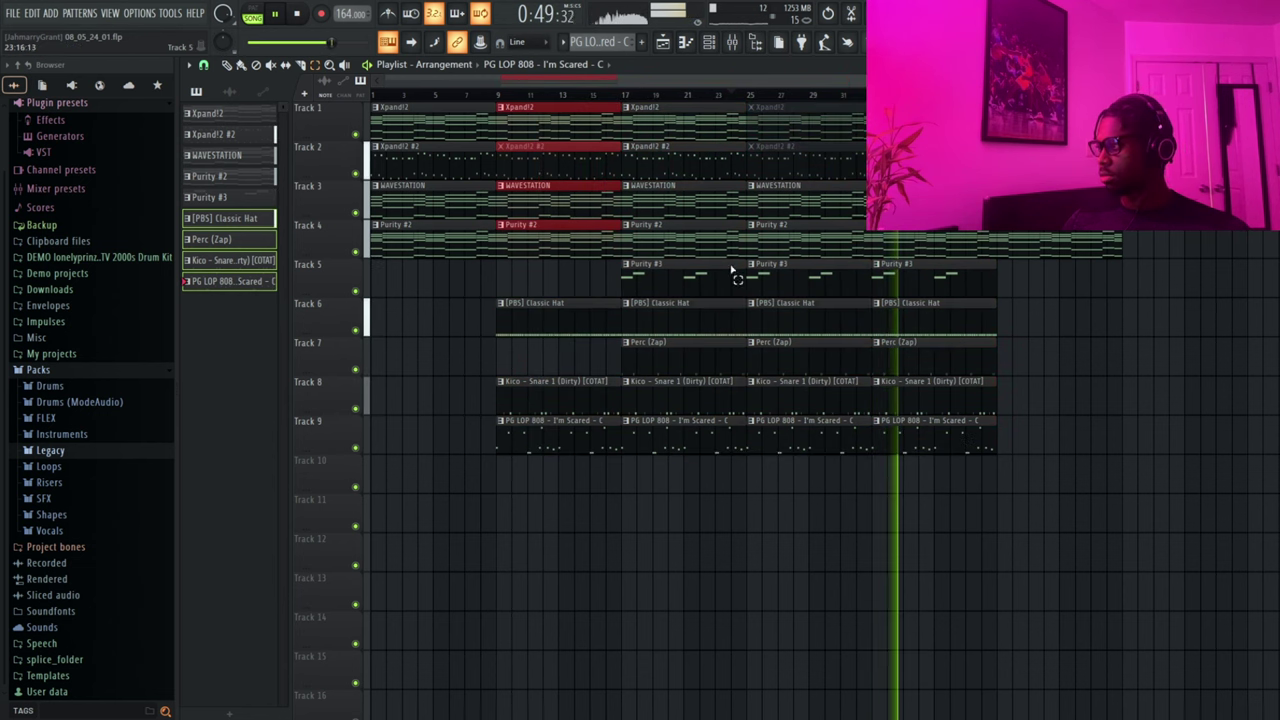
left_click(270, 64)
left_click(800, 277)
left_click(943, 286)
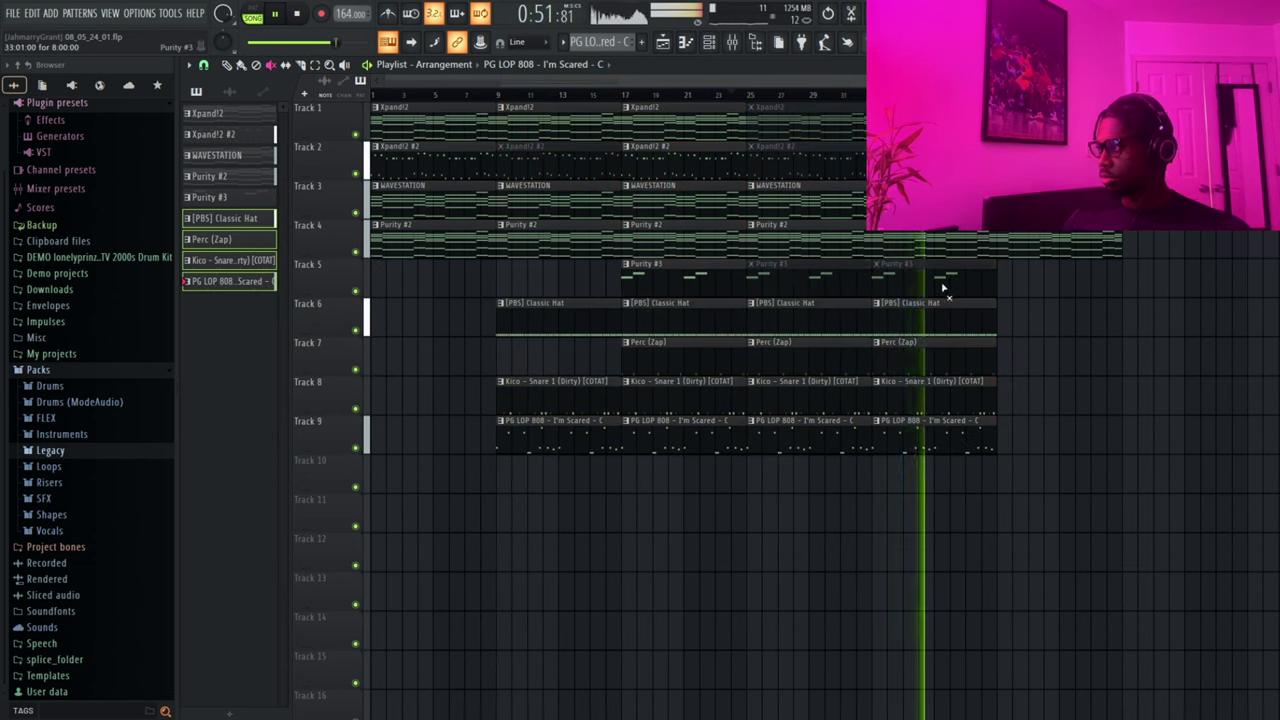
- Add a Purity #3 clip at bar 41 on track 5
left_click(228, 67)
left_click(951, 282)
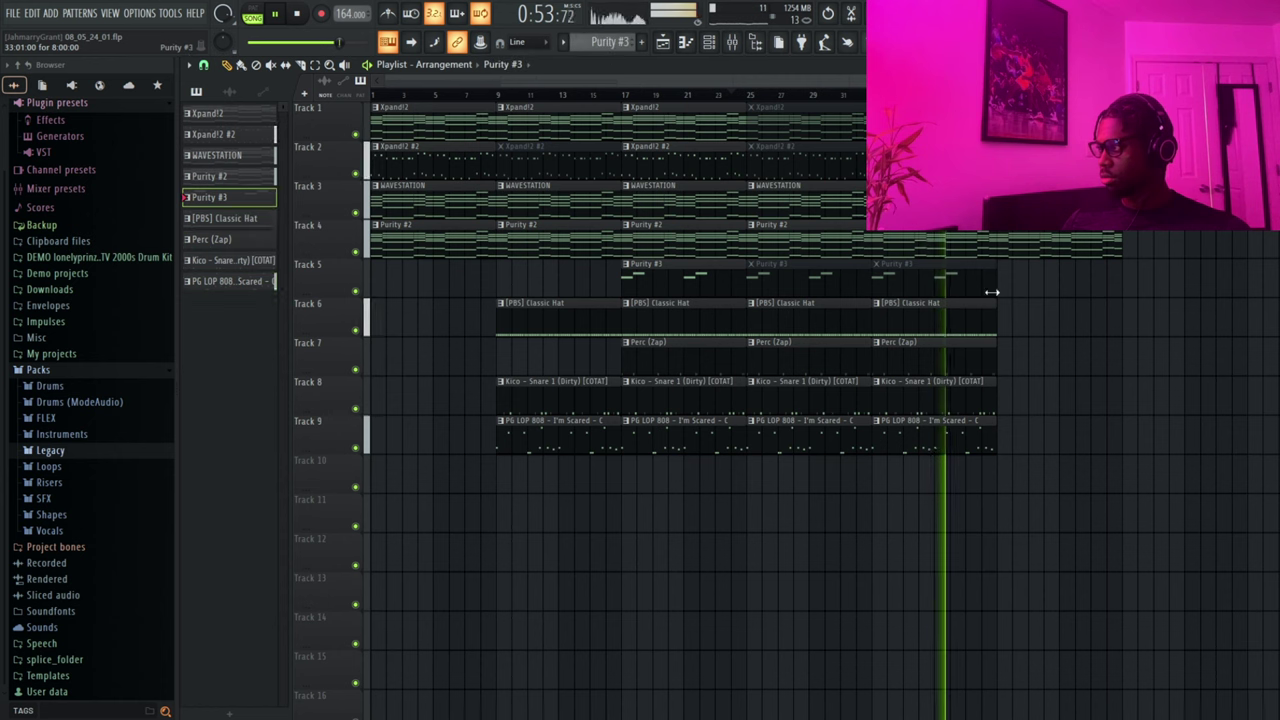
left_click(1001, 291)
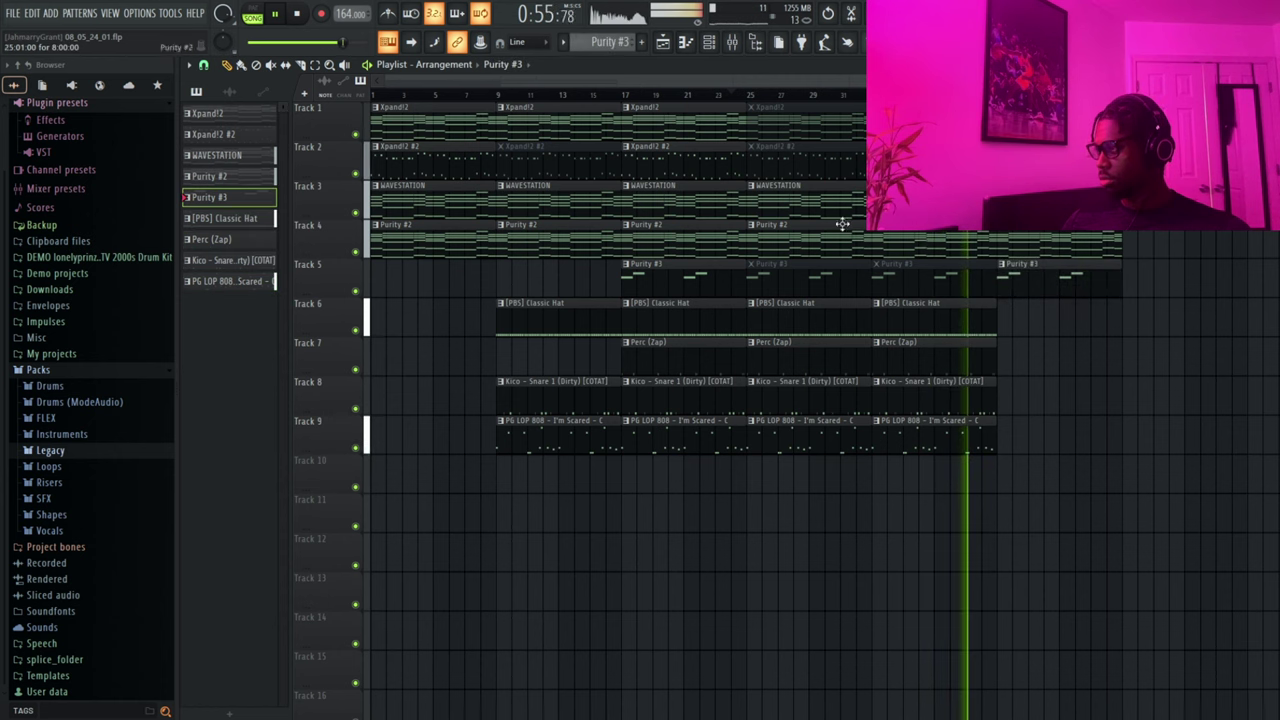
- Delete the muted Purity #3 clips at bars 25 and 33 and the muted Xpand!2 #2 clips at bars 9 and 25
right_click(884, 278)
right_click(795, 278)
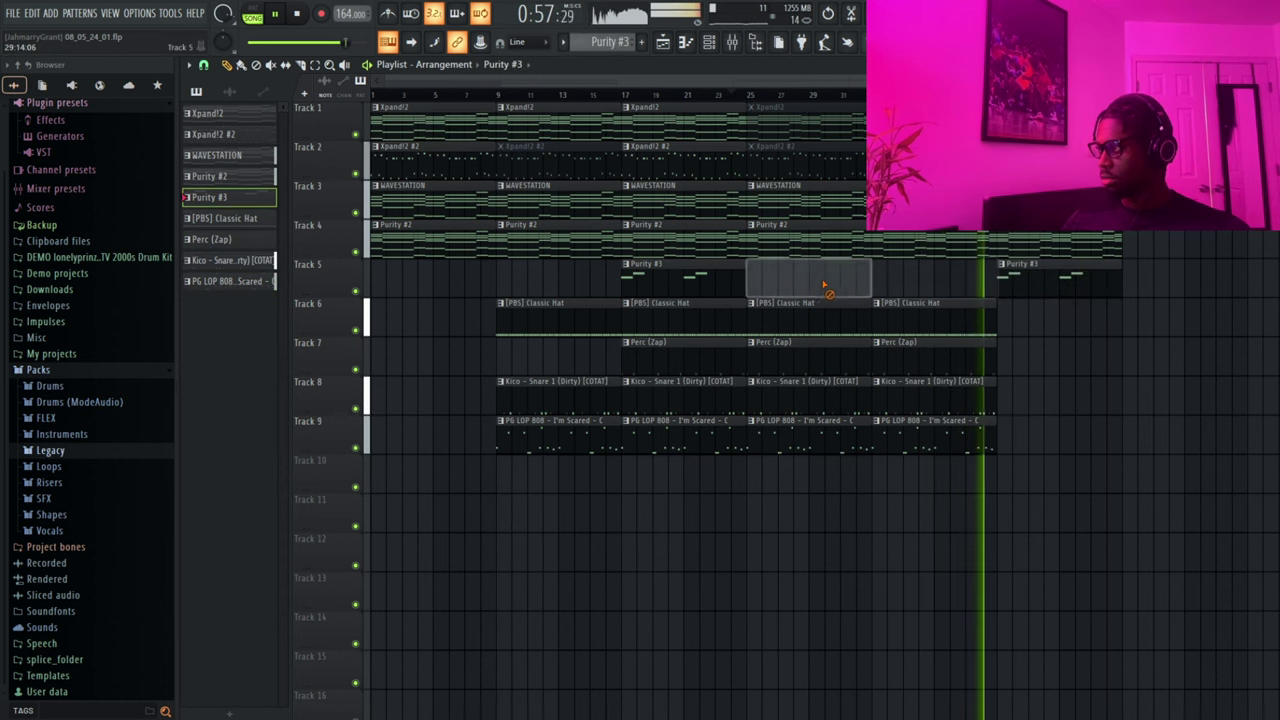
right_click(795, 160)
right_click(545, 150)
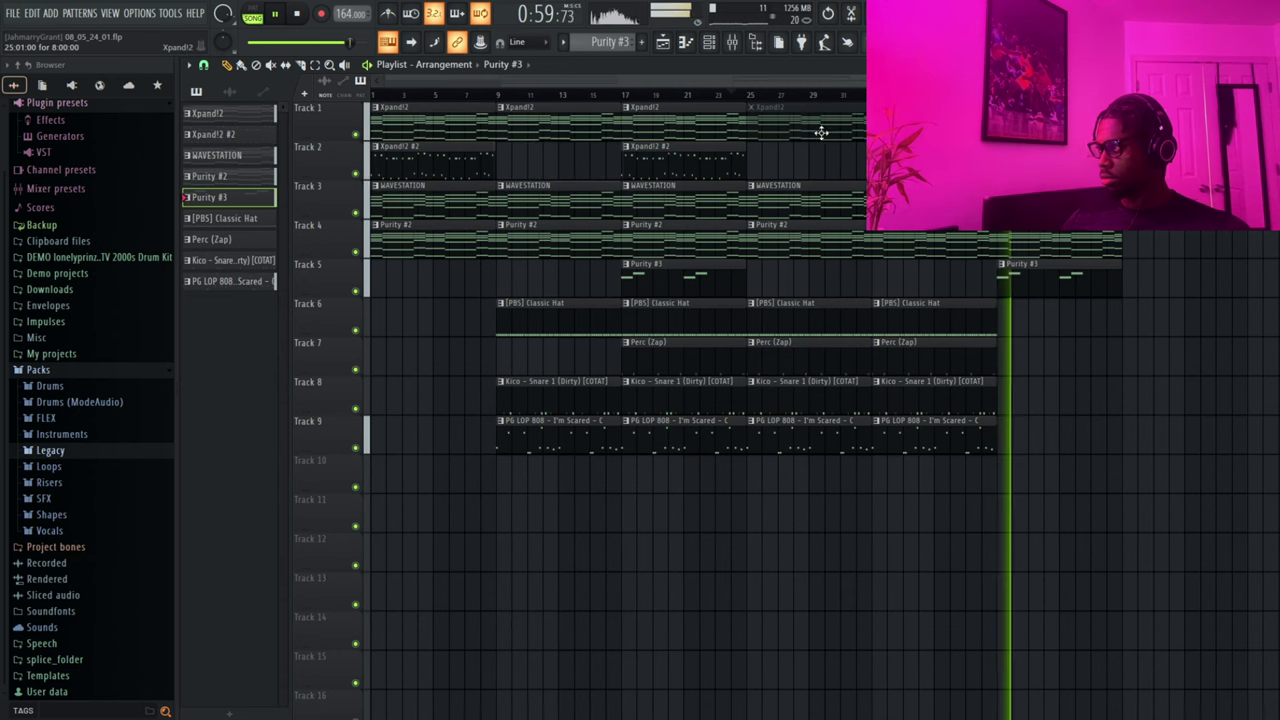
- Delete the muted Xpand!2 clip at bar 25 and duplicate all clips from bars 9 to 48 so the copy starts at bar 49
right_click(820, 132)
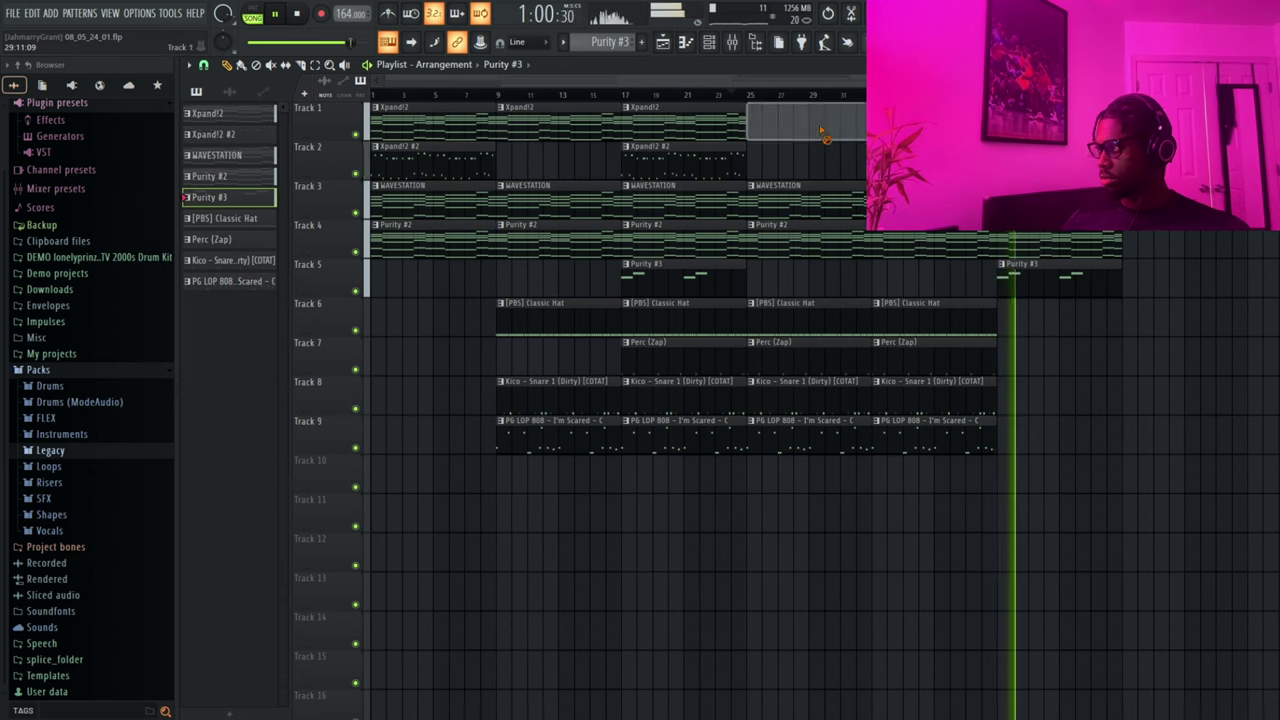
left_click(315, 64)
left_click_drag(550, 103, 1072, 486)
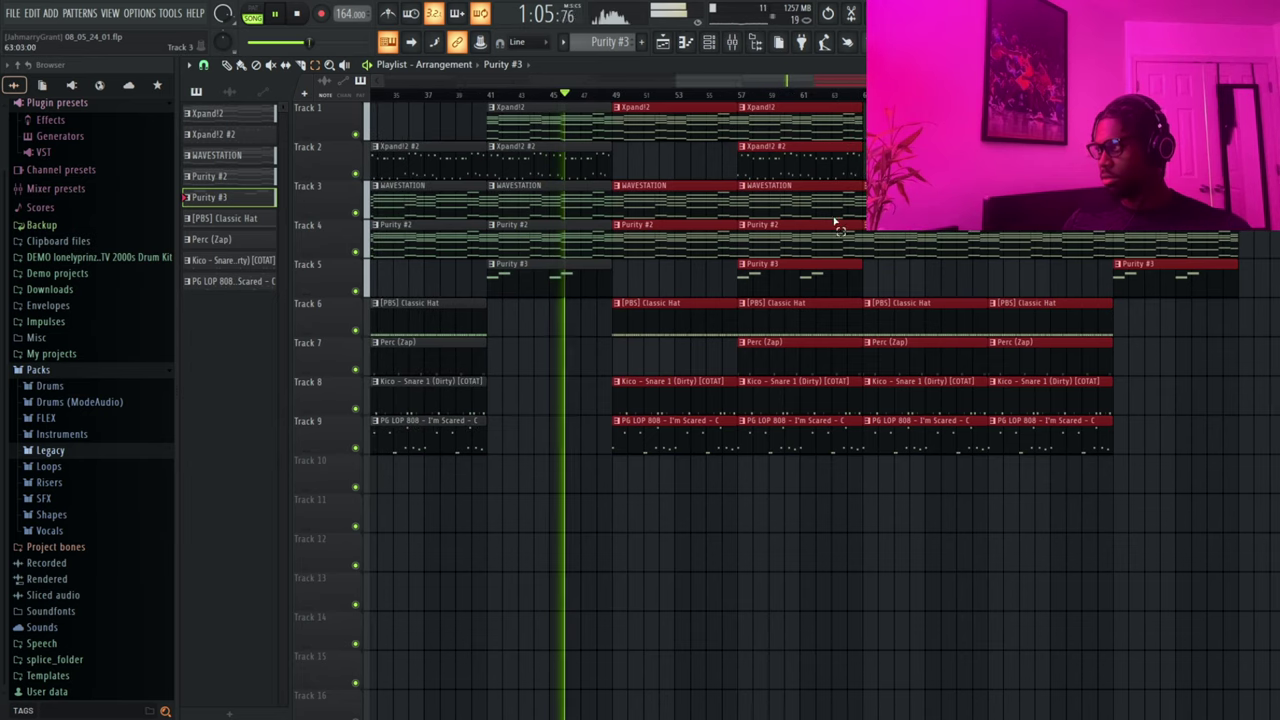
- Move all clips between bars 25 and 48 down four tracks, so they occupy tracks 5 to 13
left_click_drag(901, 81, 590, 87)
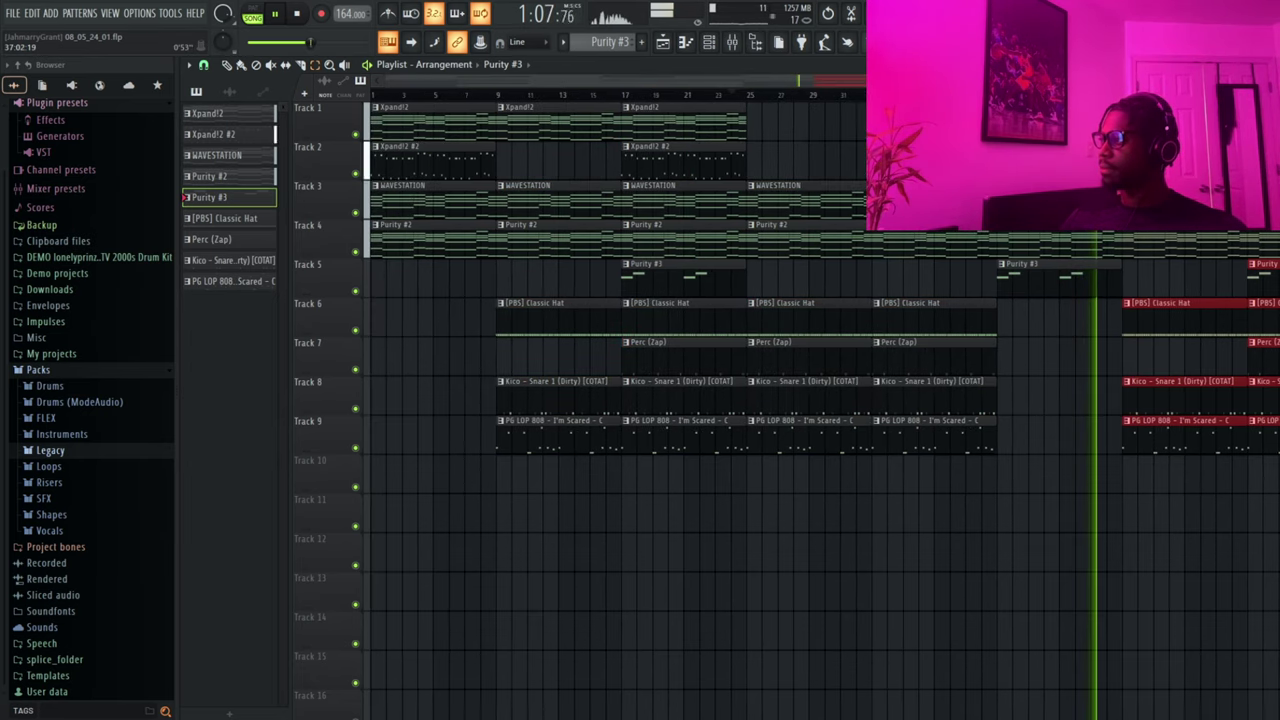
scroll(848, 215, "down", 1)
scroll(825, 275, "down", 2)
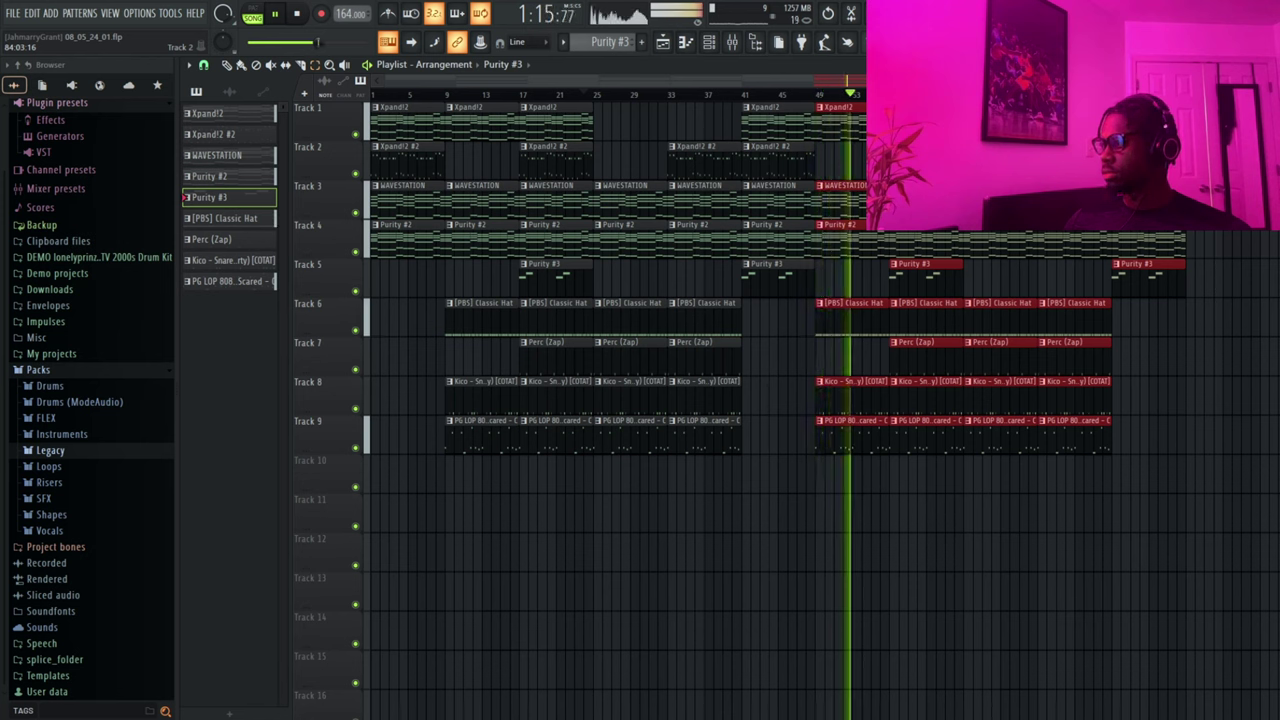
left_click_drag(590, 134, 786, 520)
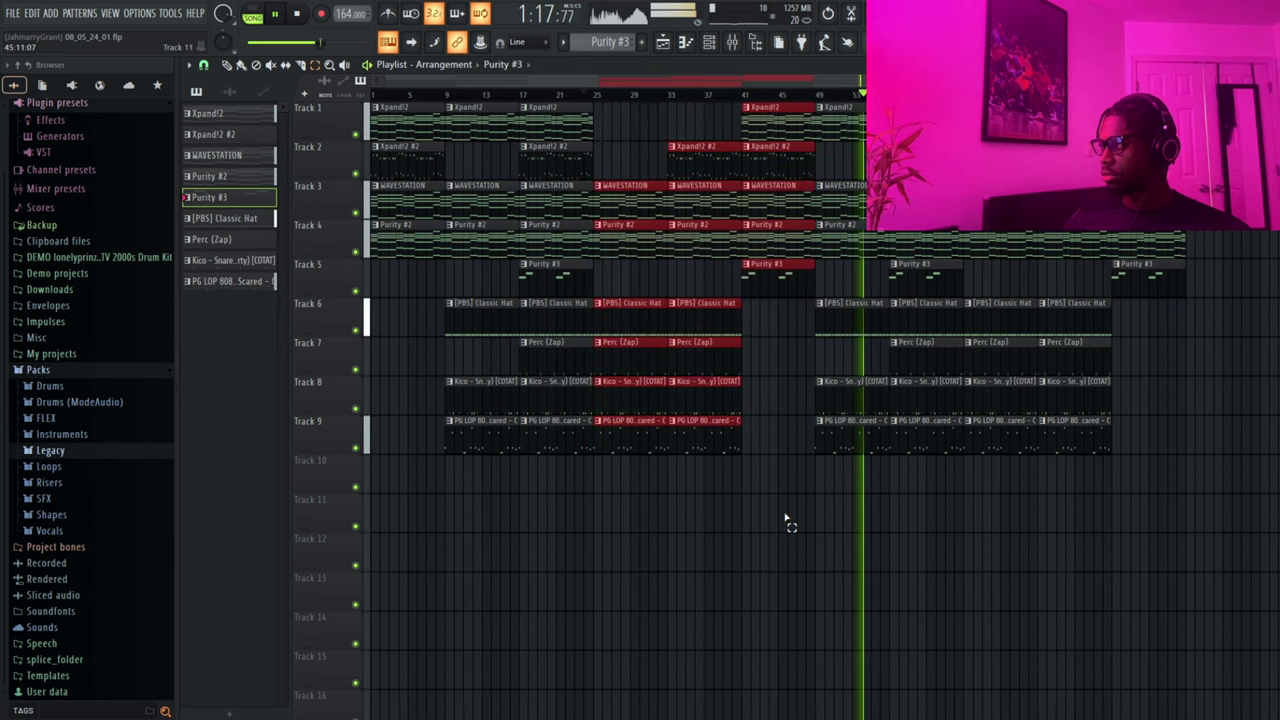
key("shift+Down")
key("shift+Down")
key("shift+Down")
key("shift+Down")
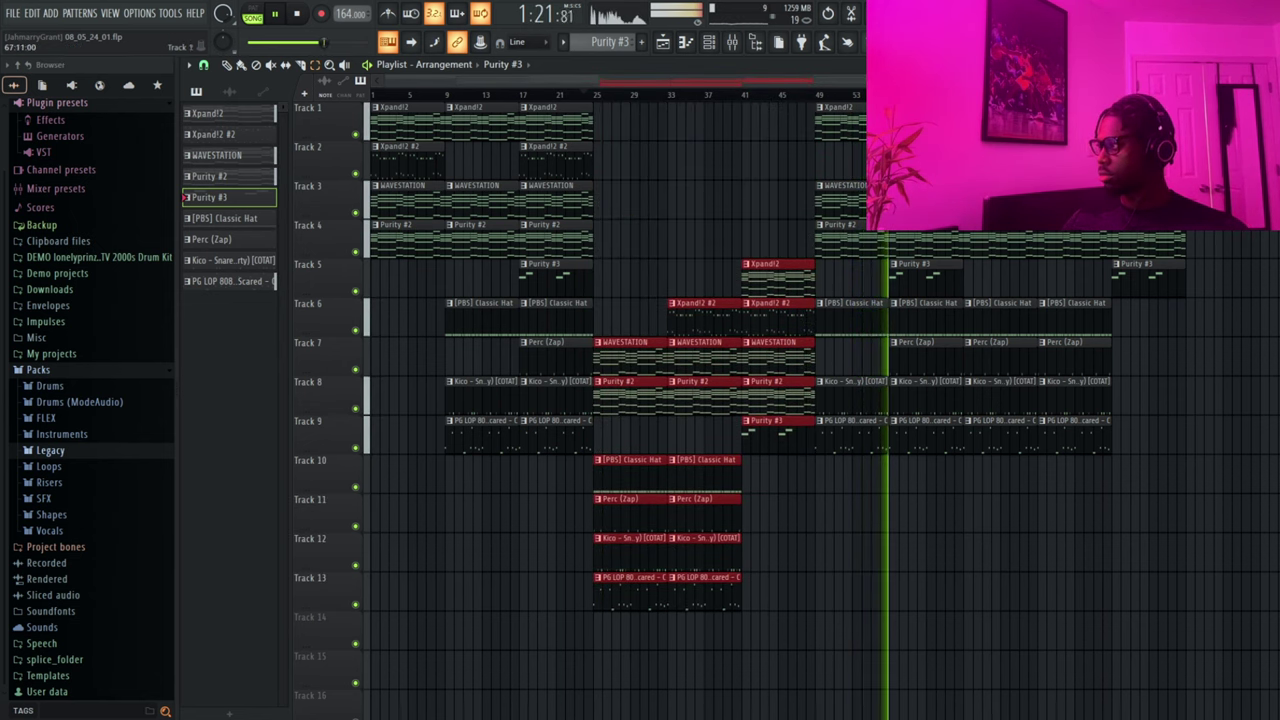
- Shift the copied clips from bar 65 to the end of the arrangement down four tracks, matching the earlier section
left_click_drag(985, 231, 1175, 553)
key("shift+Down")
key("shift+Down")
key("shift+Down")
key("shift+Down")
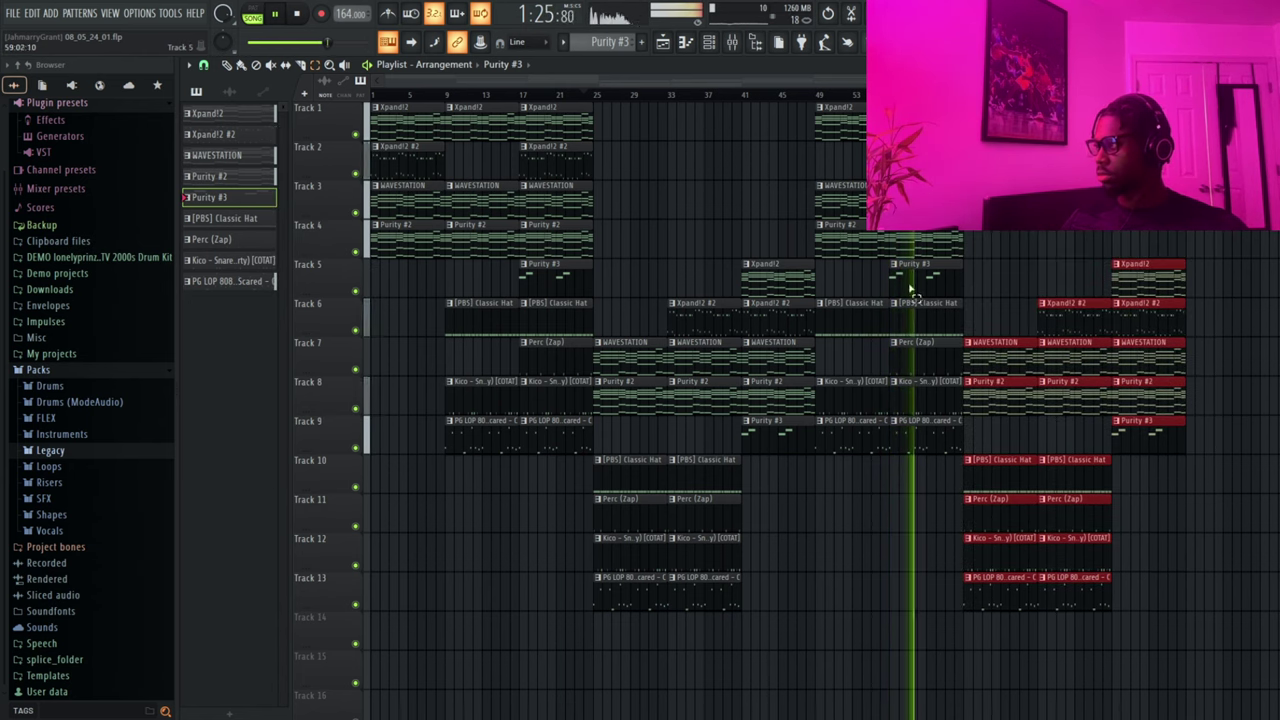
- Duplicate all clips from bar 49 onward so the copy starts at bar 89, and delete the copied clips from bar 113 on
left_click_drag(842, 100, 1184, 666)
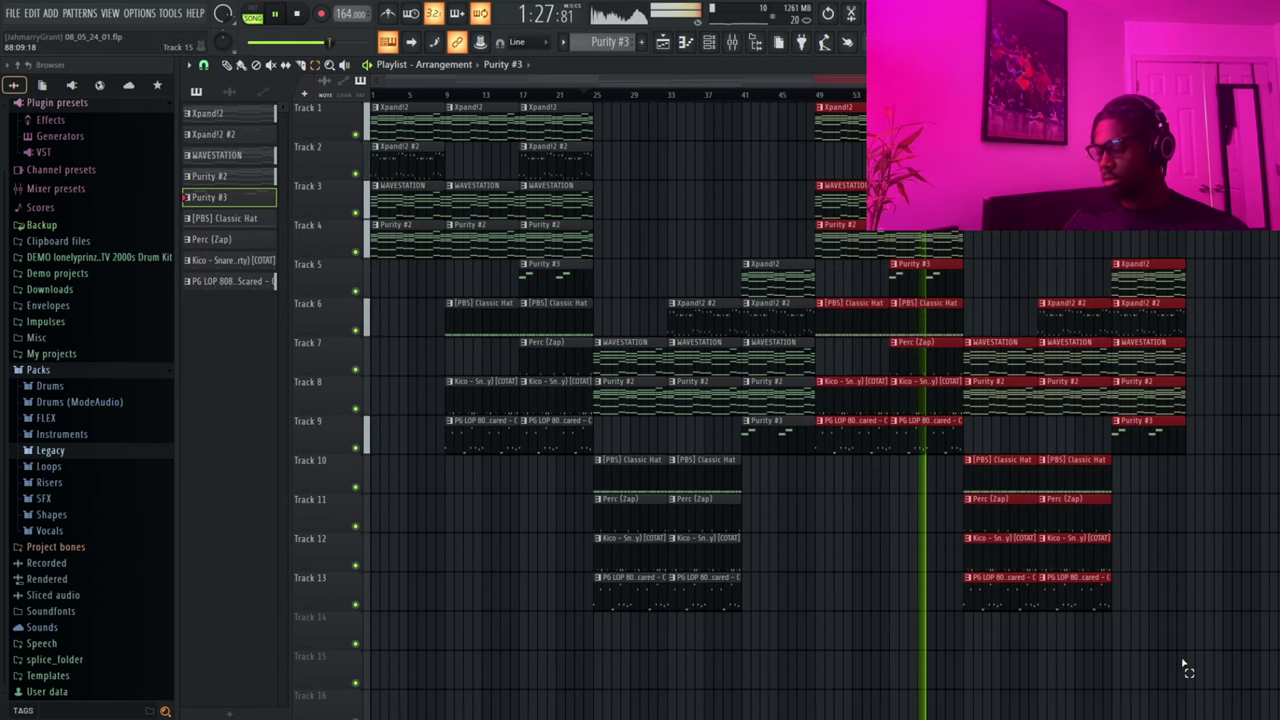
key("ctrl+b")
scroll(1185, 668, "right", 5)
left_click_drag(1108, 262, 1250, 574)
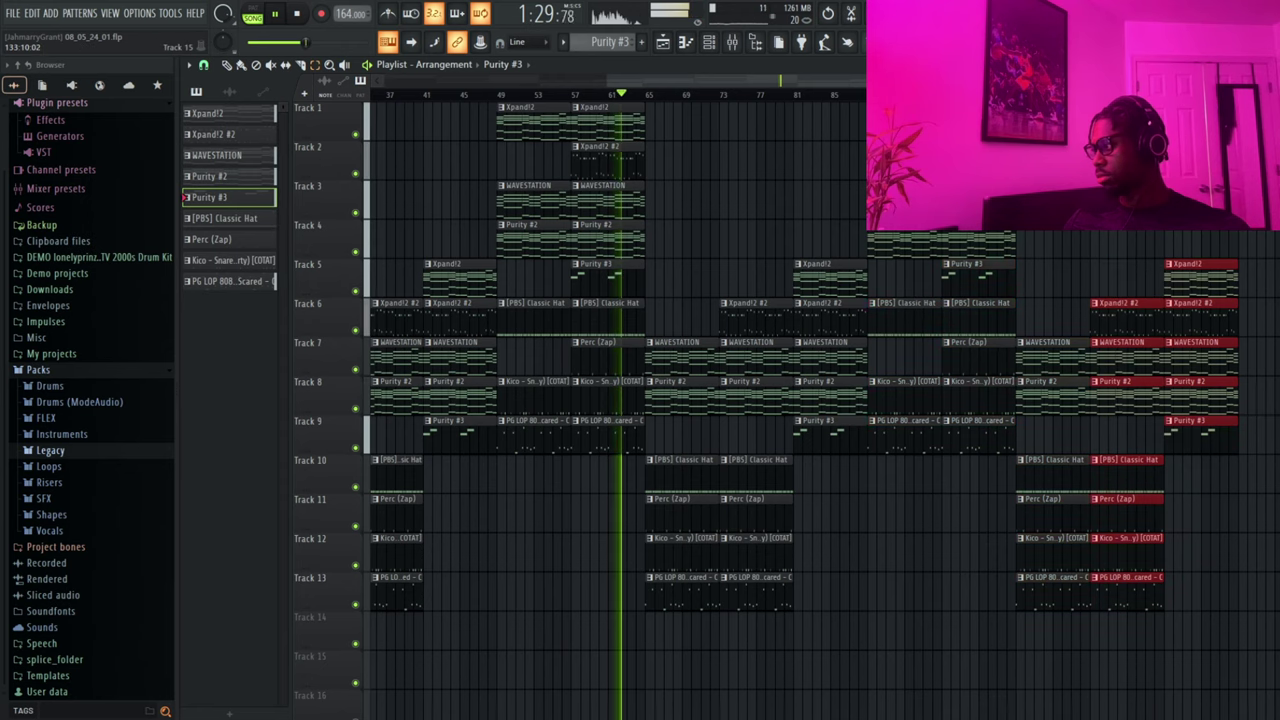
key("Delete")
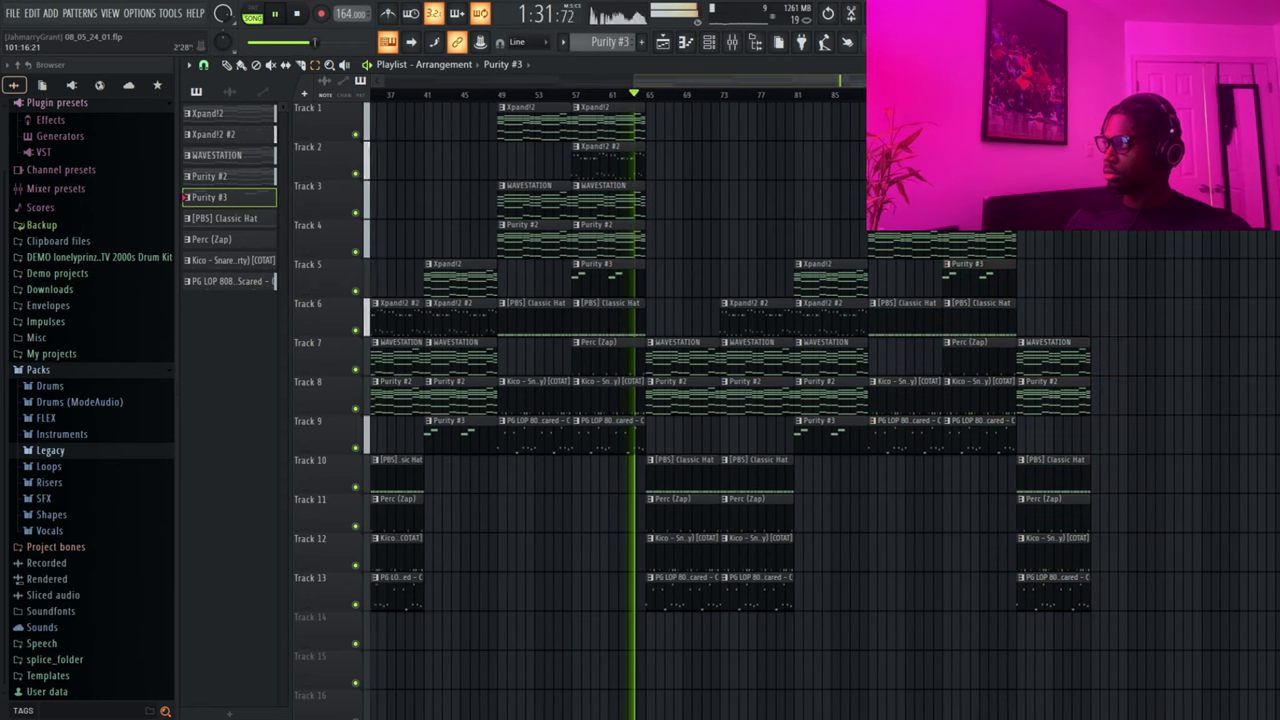
scroll(407, 117, "left", 5)
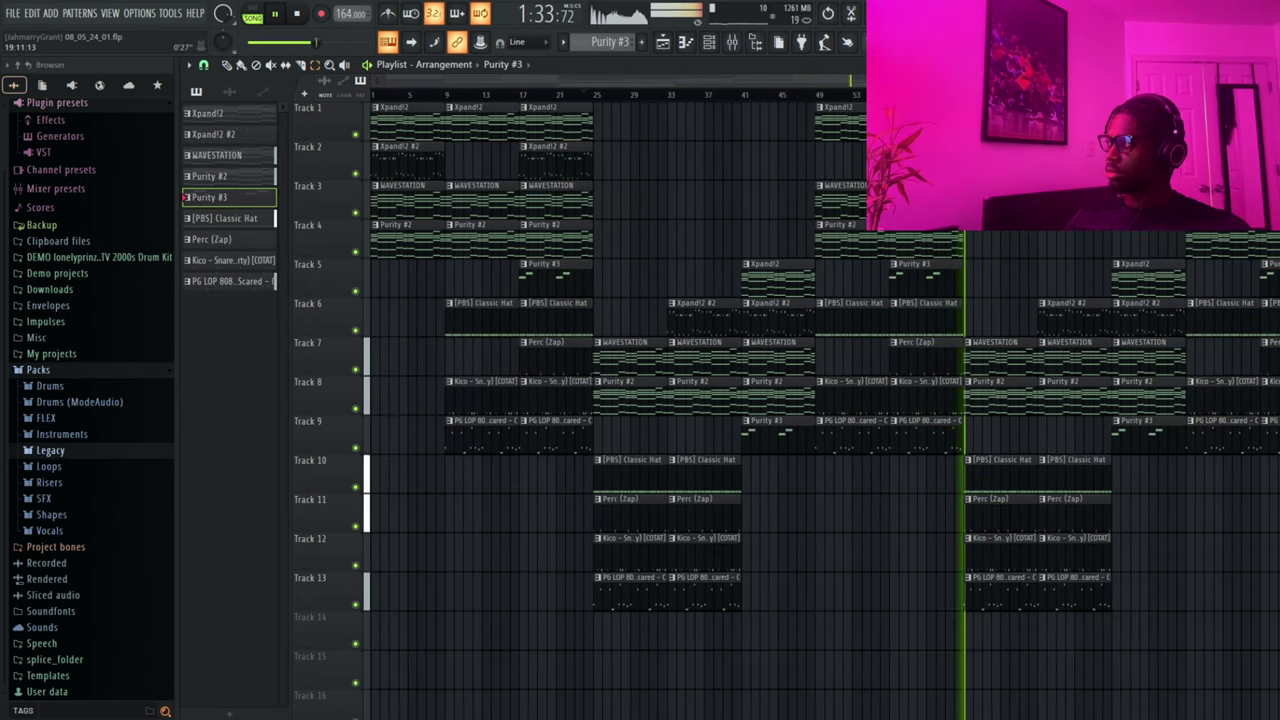
scroll(822, 410, "down", 2)
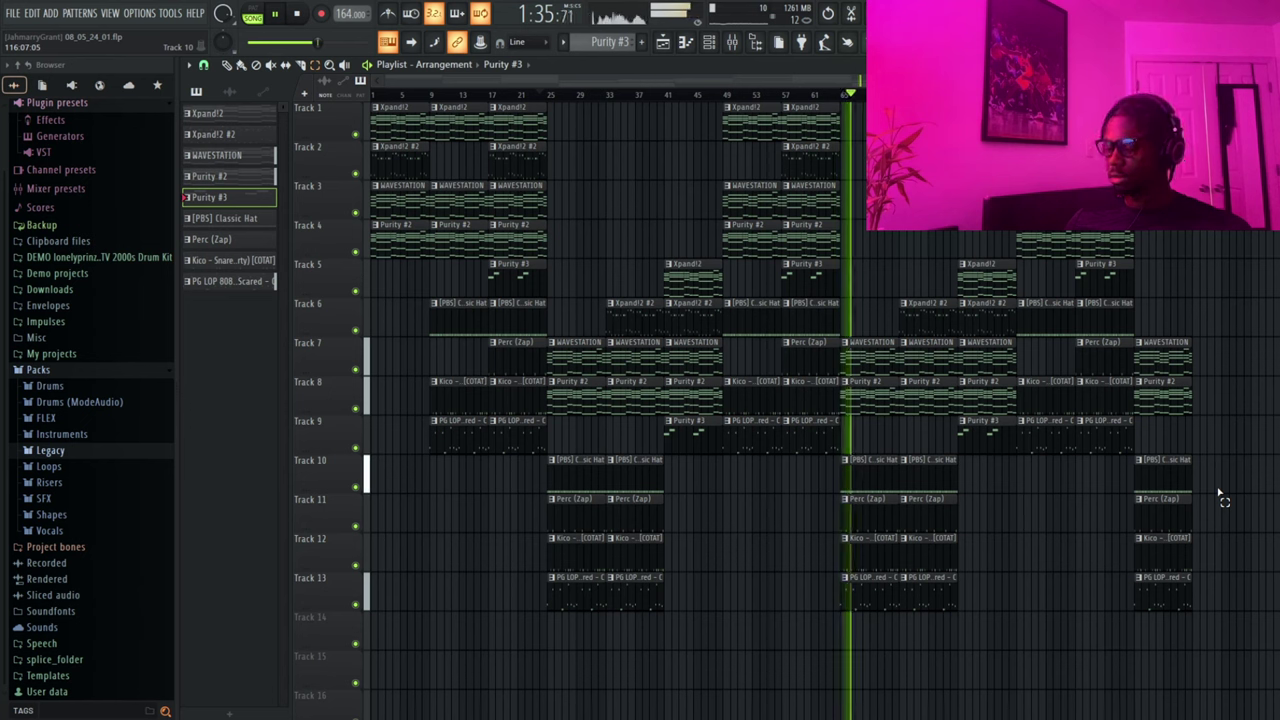